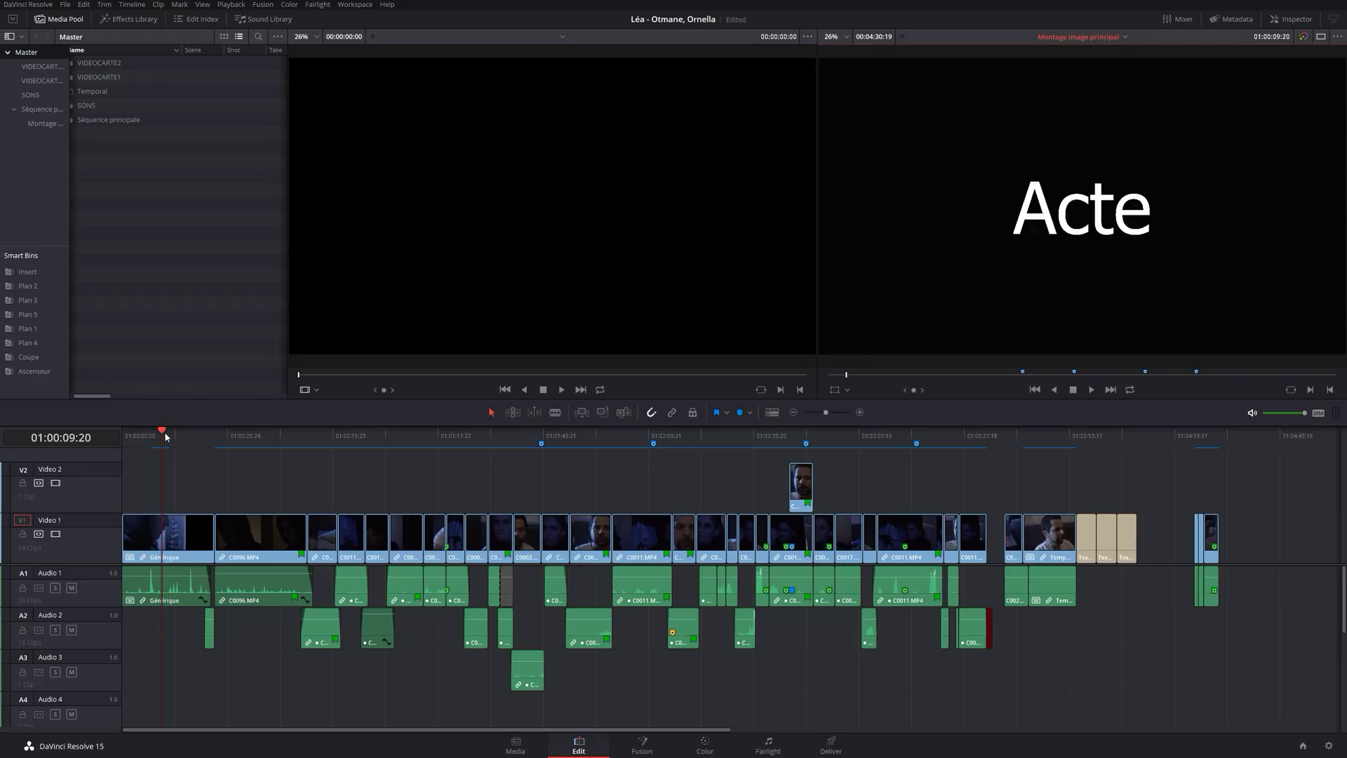
Play the film from the start of the timeline to review the opening.
{"action": "left_click_drag", "start_coordinate": [162, 433], "coordinate": [101, 435]}
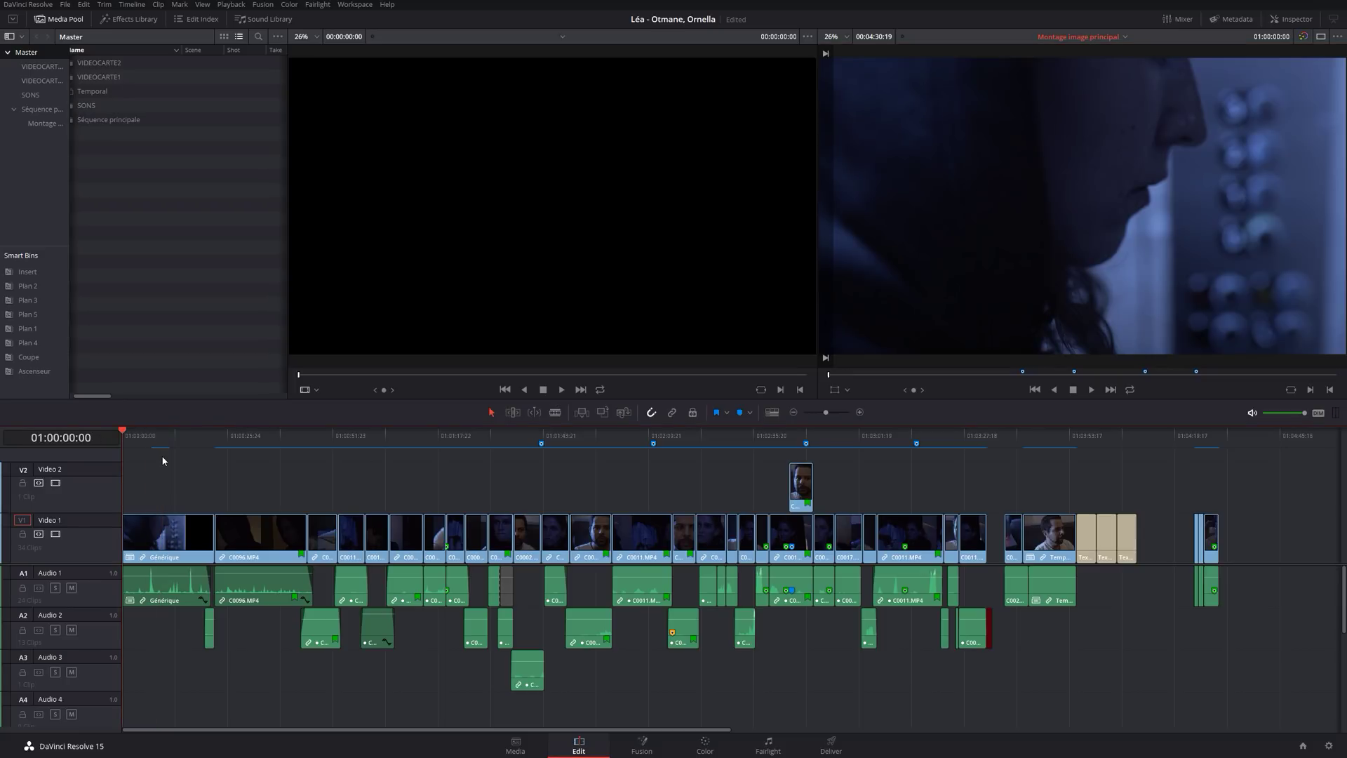
{"action": "key", "text": "space"}
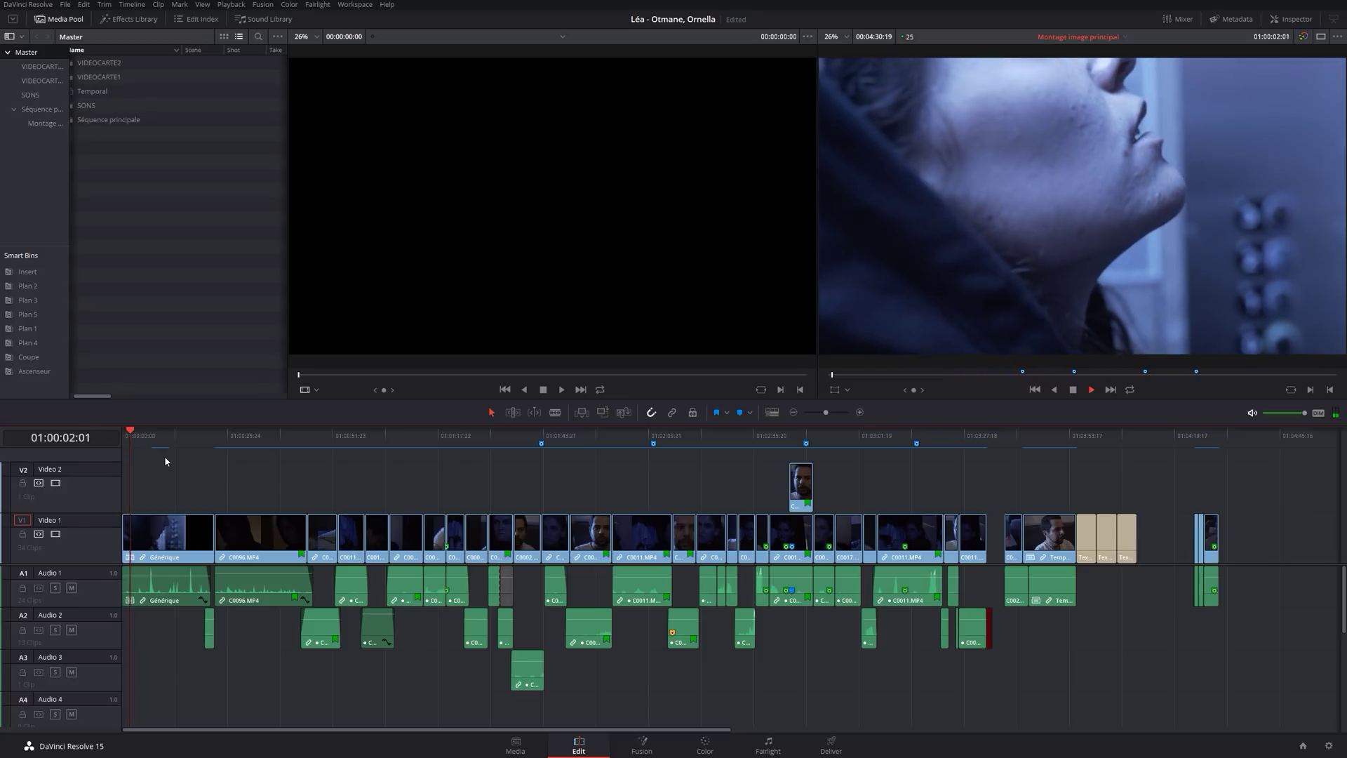
{"action": "key", "text": "space"}
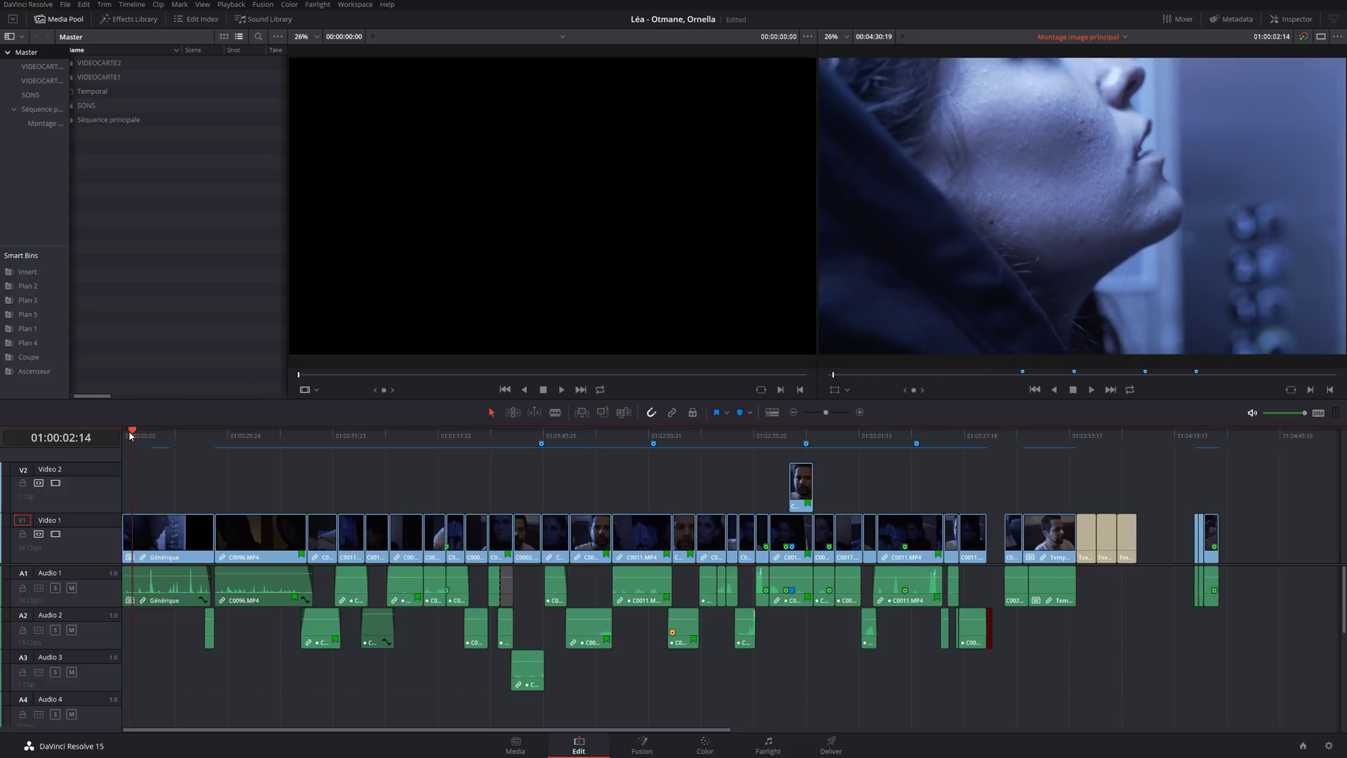
{"action": "left_click_drag", "start_coordinate": [131, 429], "coordinate": [111, 427]}
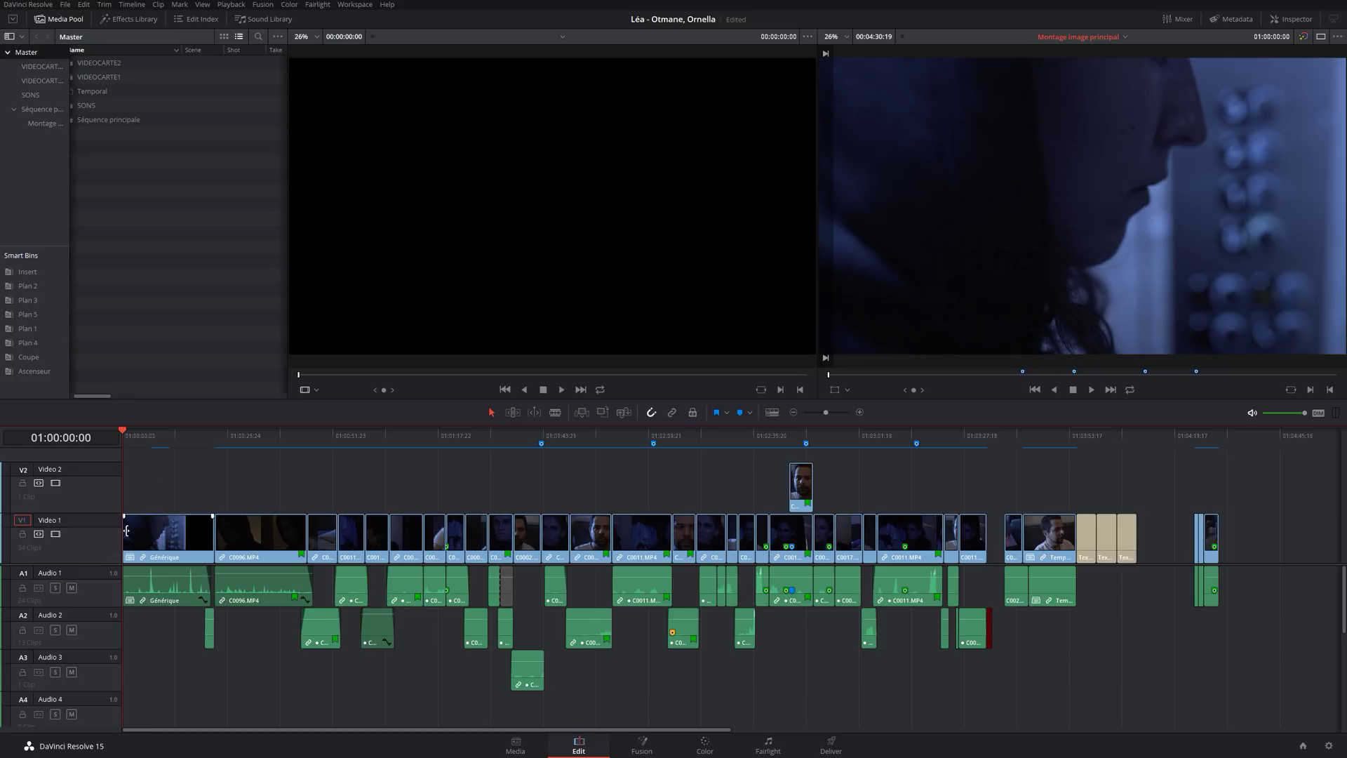
Add a 25-frame Cross Dissolve at the Générique clip's start and play back the fade-in.
{"action": "scroll", "coordinate": [128, 532], "scroll_direction": "up", "scroll_amount": 3}
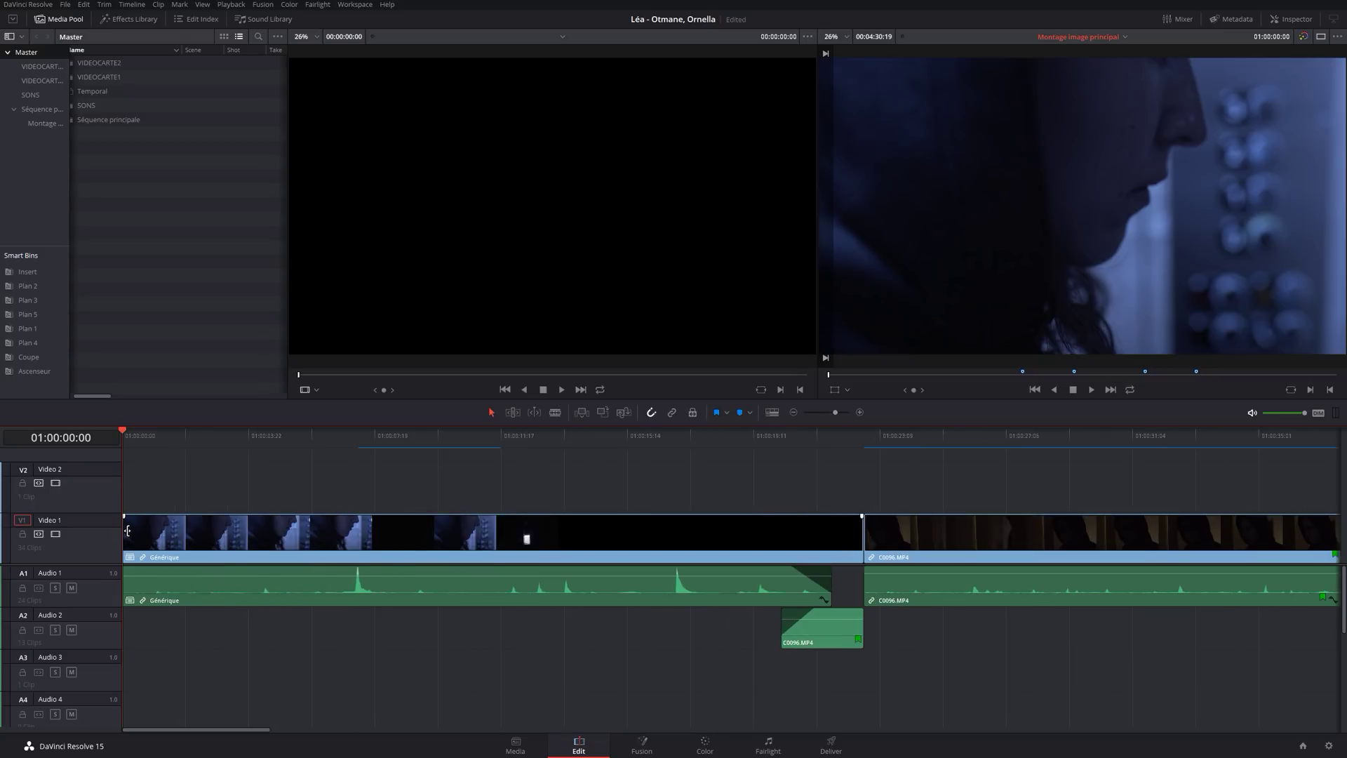
{"action": "right_click", "coordinate": [128, 532]}
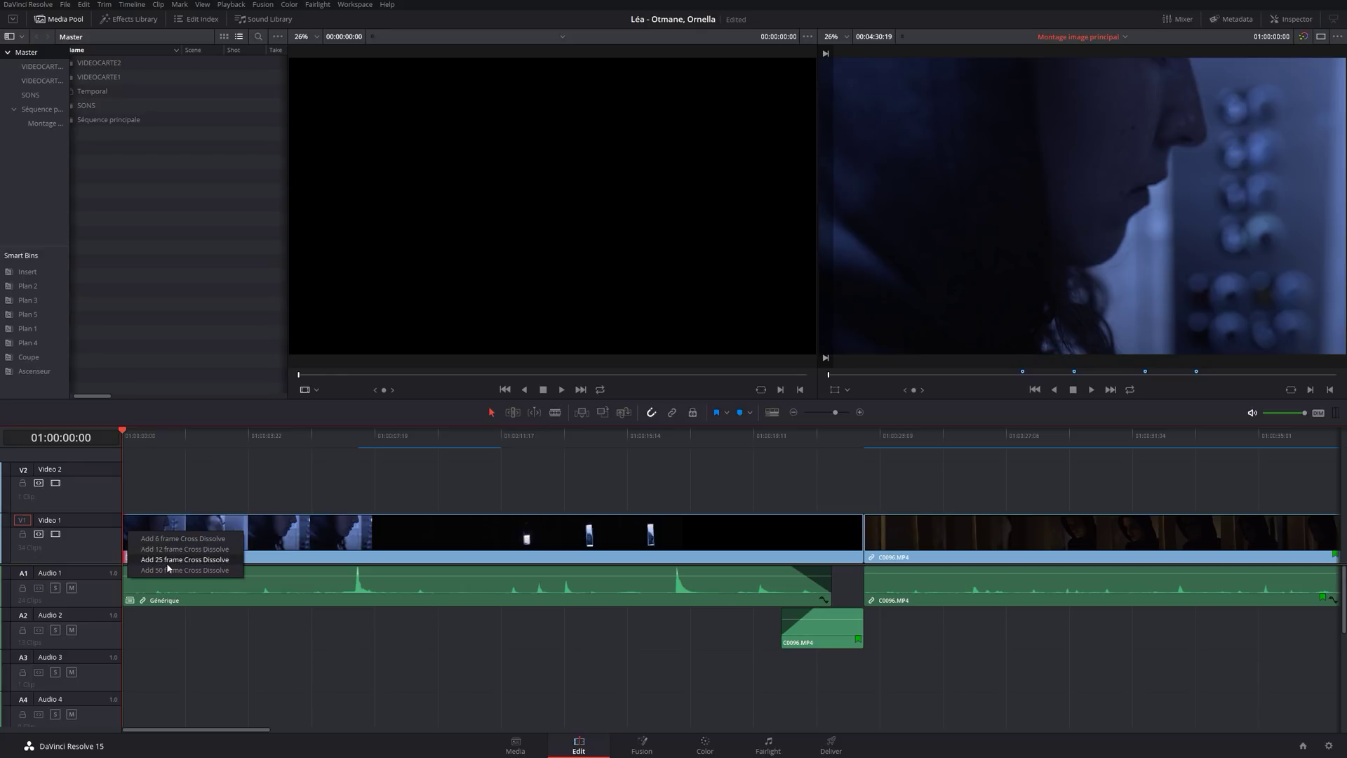
{"action": "left_click", "coordinate": [169, 562]}
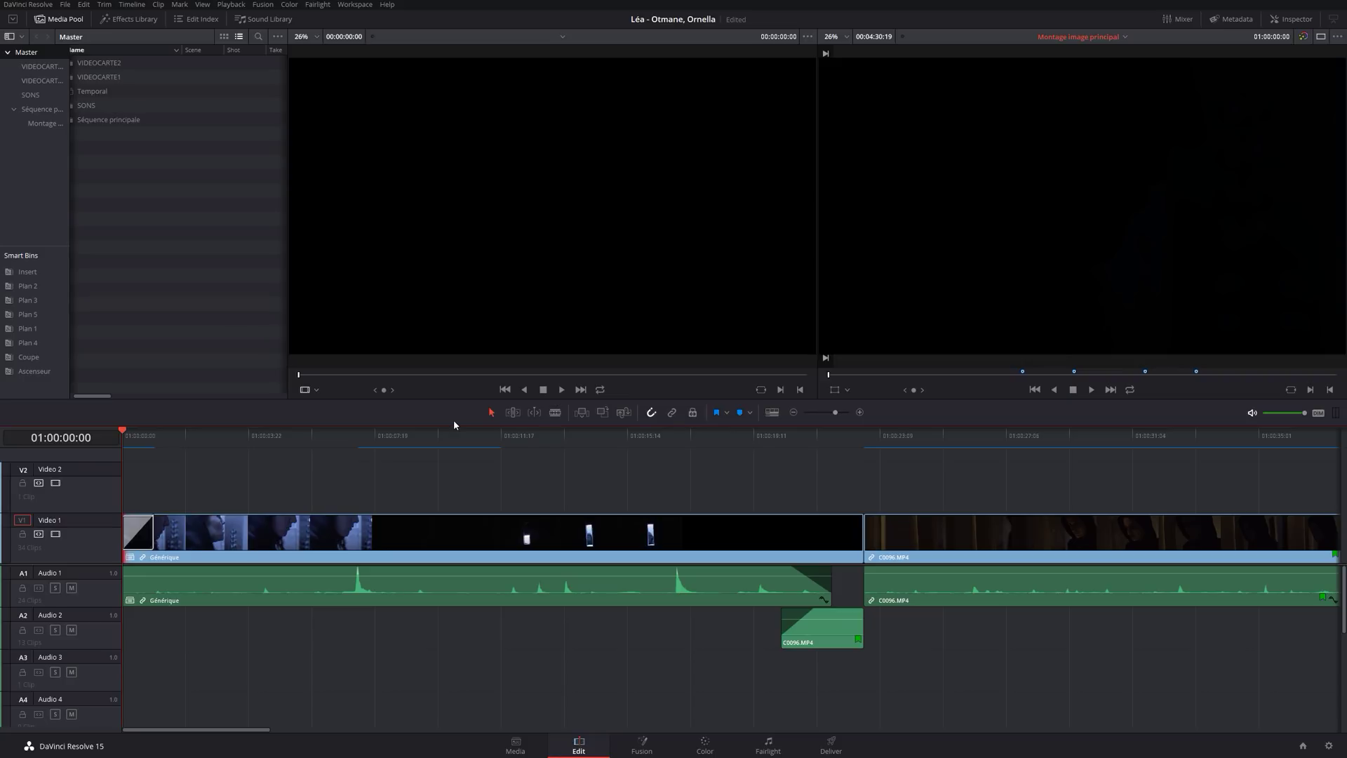
{"action": "key", "text": "space"}
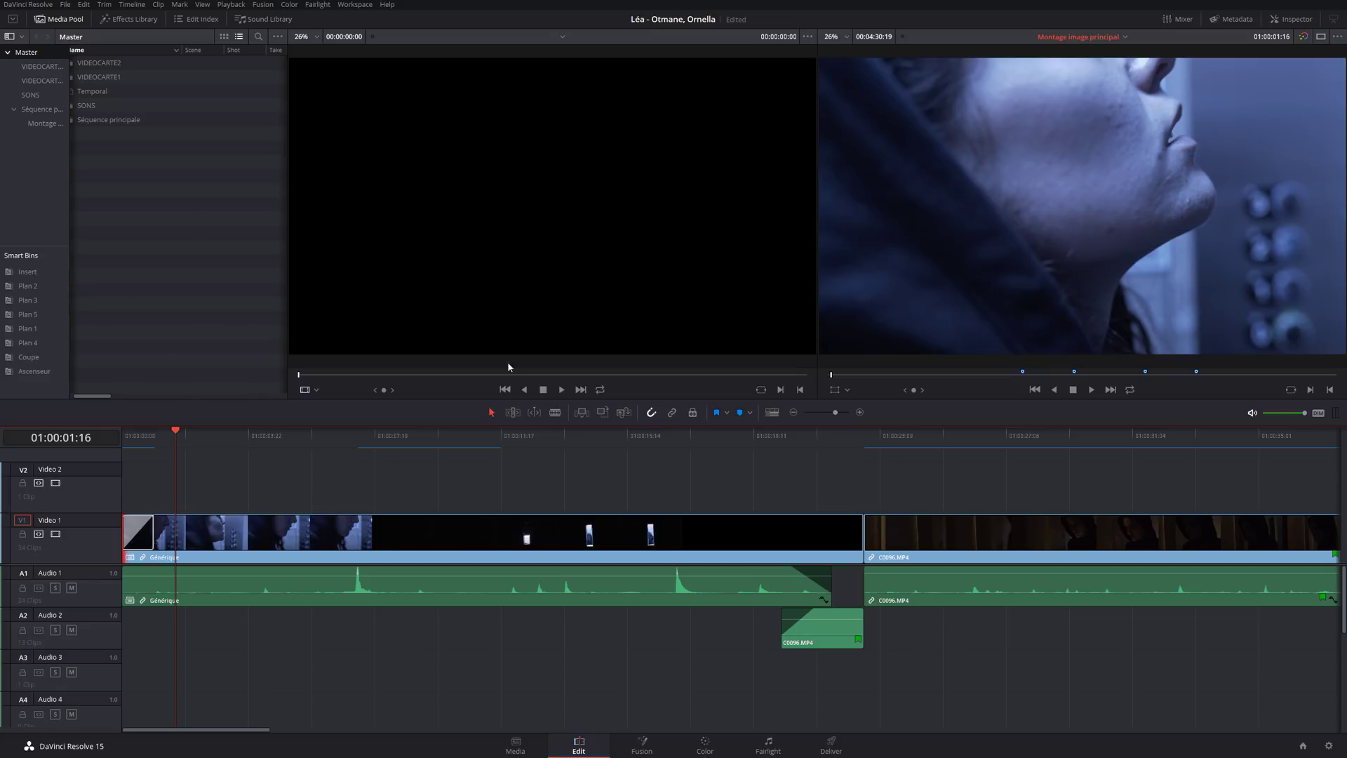
{"action": "left_click_drag", "start_coordinate": [171, 441], "coordinate": [128, 438]}
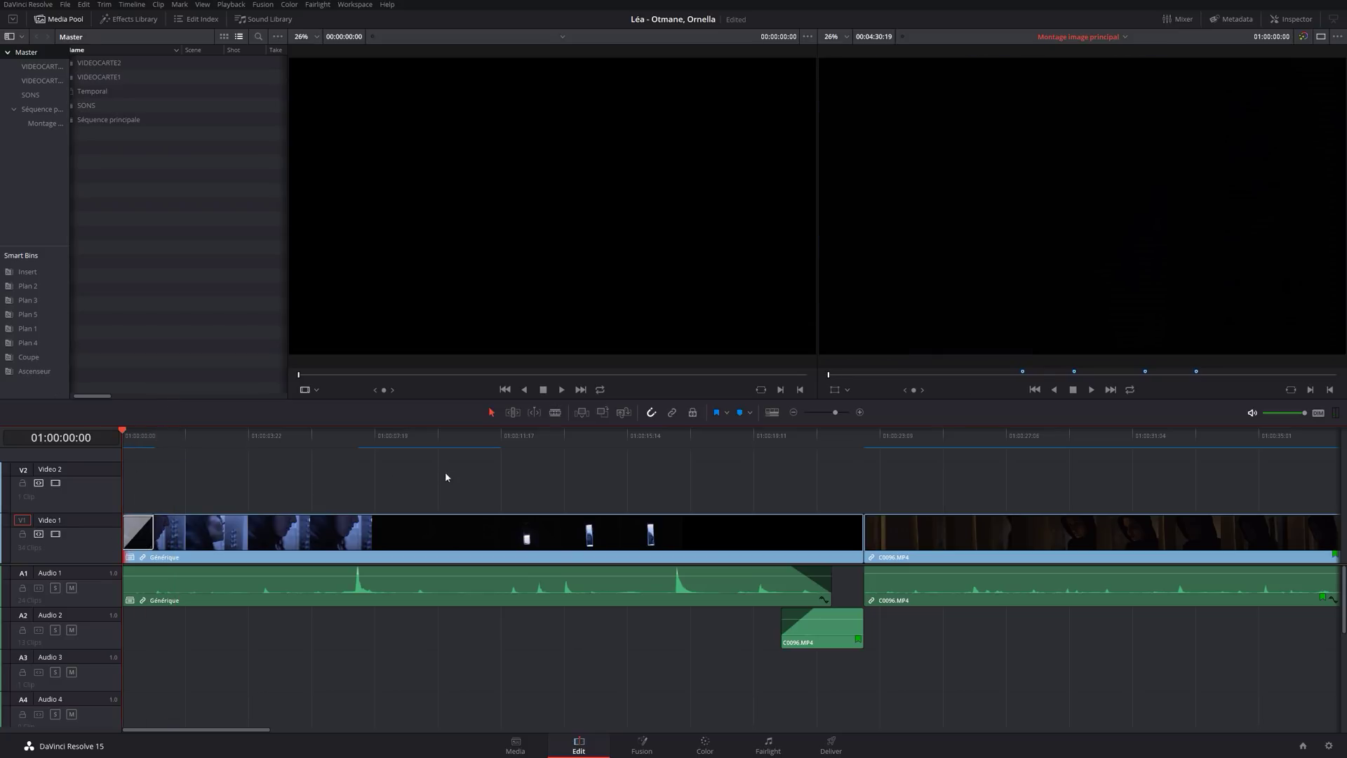
{"action": "left_click_drag", "start_coordinate": [827, 436], "coordinate": [1090, 439]}
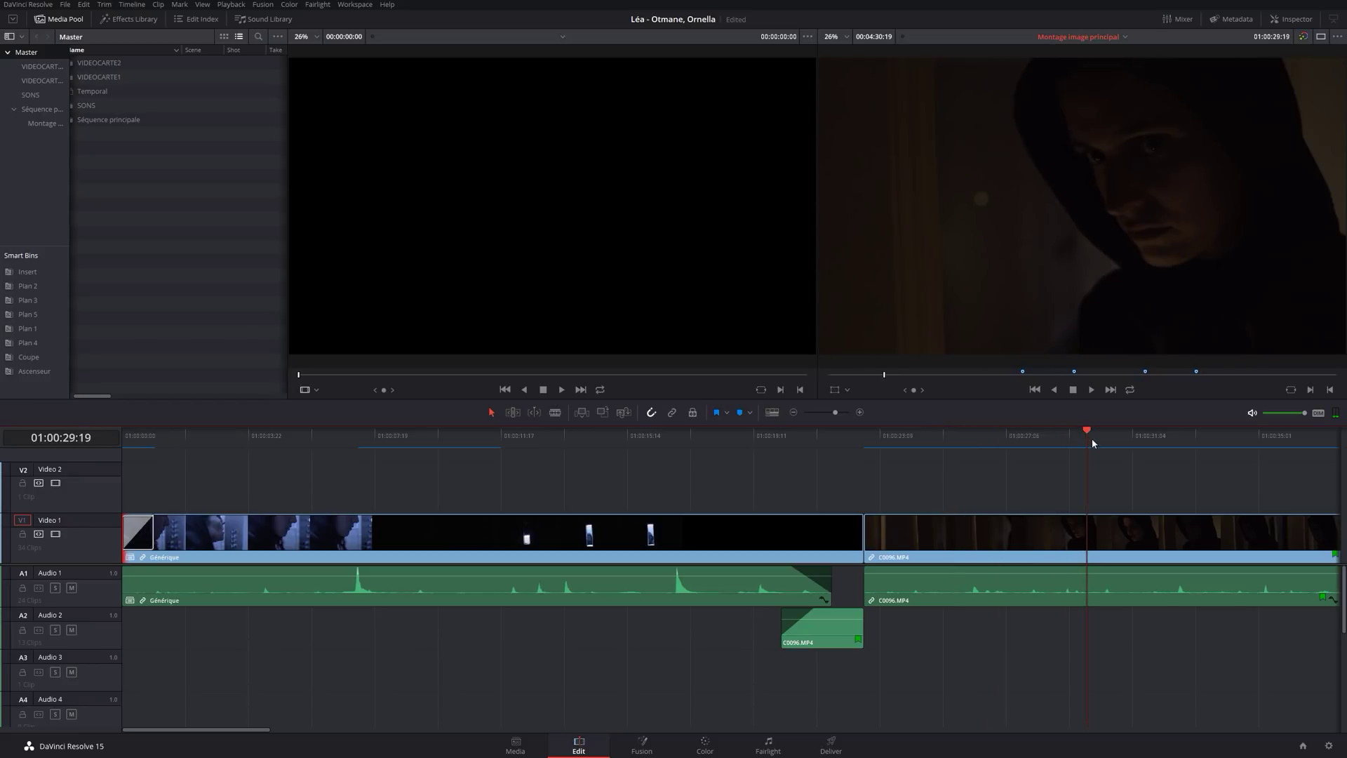
{"action": "key", "text": "ctrl+minus"}
{"action": "key", "text": "ctrl+minus"}
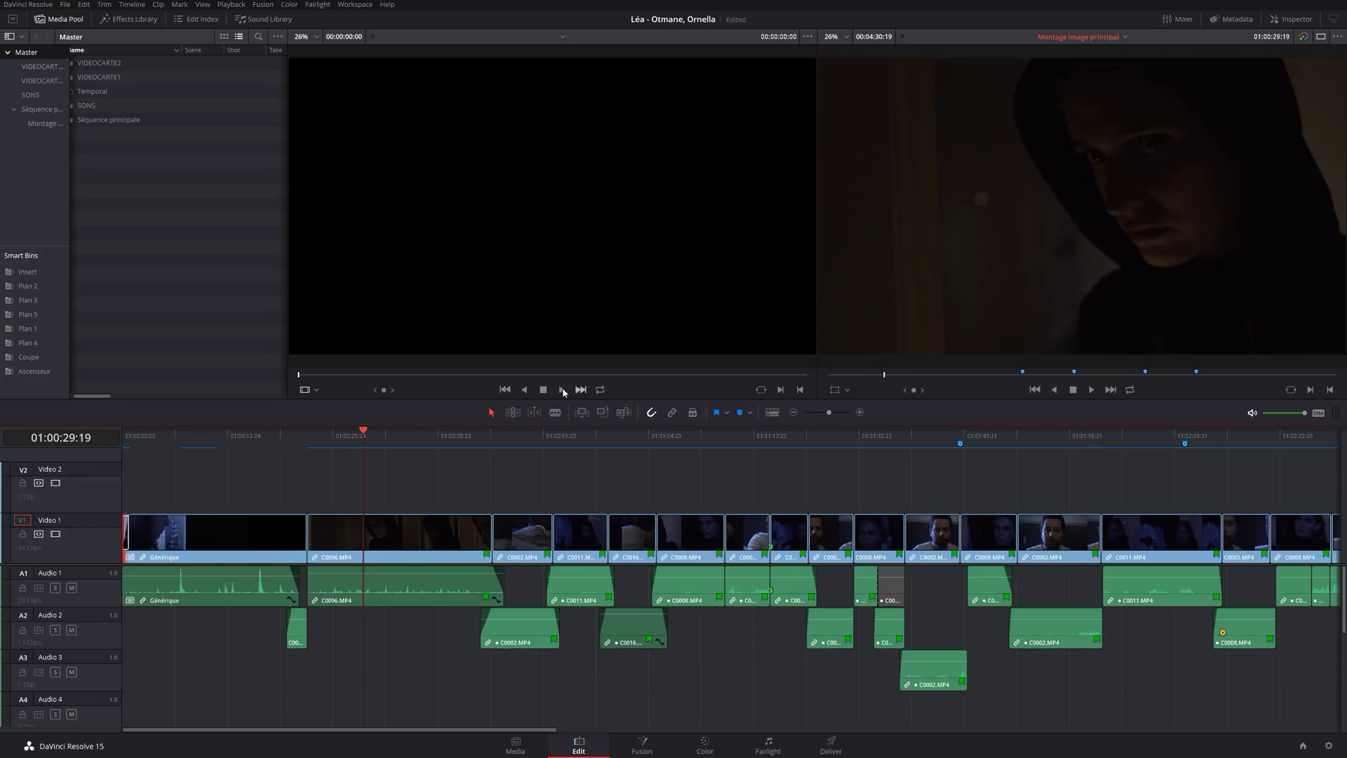
{"action": "left_click_drag", "start_coordinate": [735, 437], "coordinate": [724, 437]}
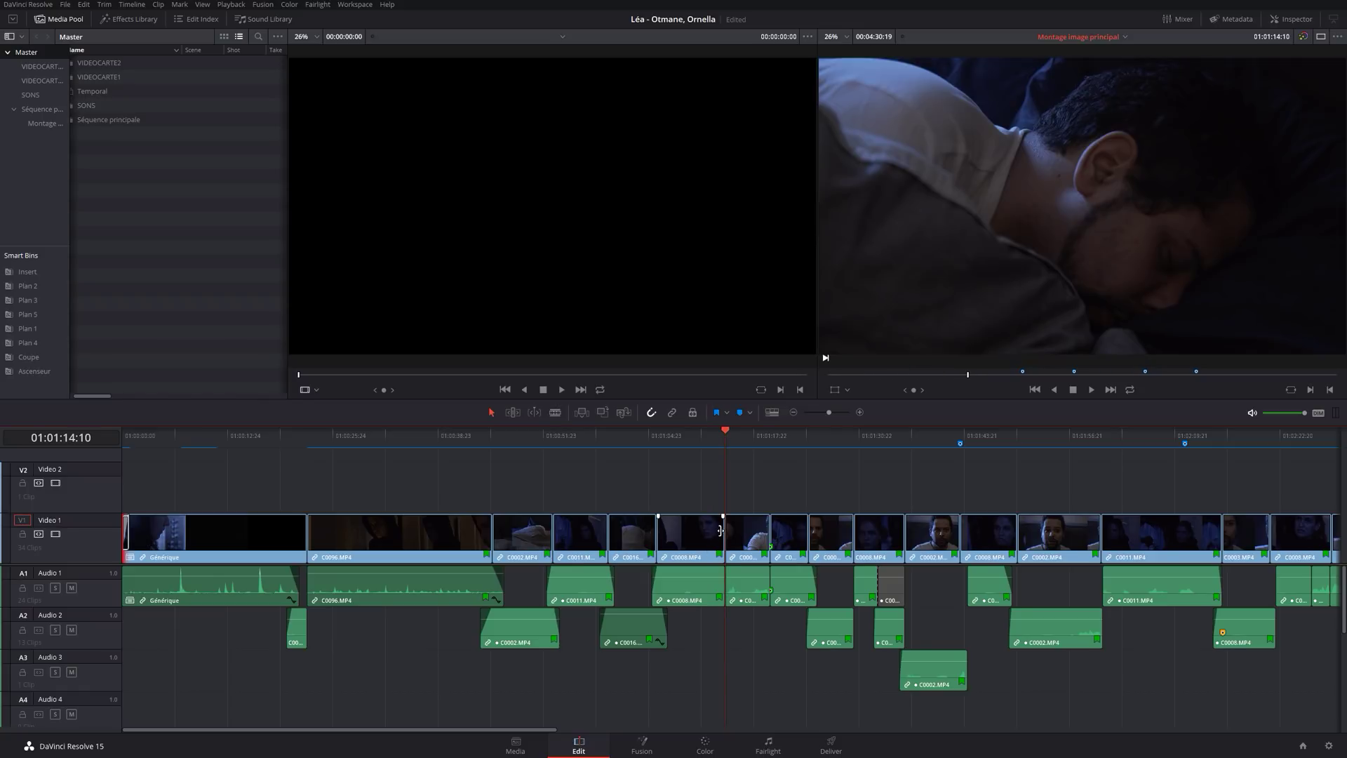
{"action": "key", "text": "ctrl+equal"}
{"action": "key", "text": "ctrl+equal"}
{"action": "key", "text": "ctrl+equal"}
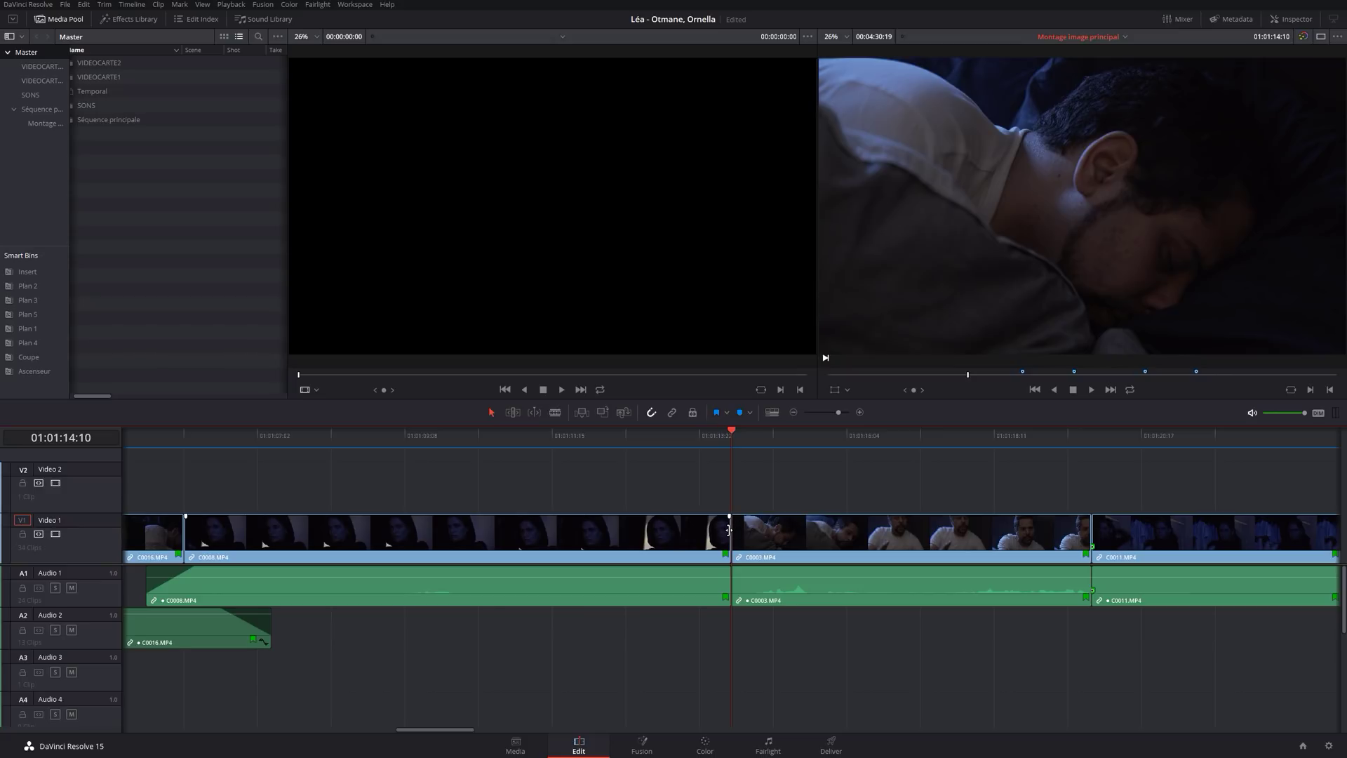
{"action": "left_click", "coordinate": [732, 529]}
{"action": "right_click", "coordinate": [731, 532]}
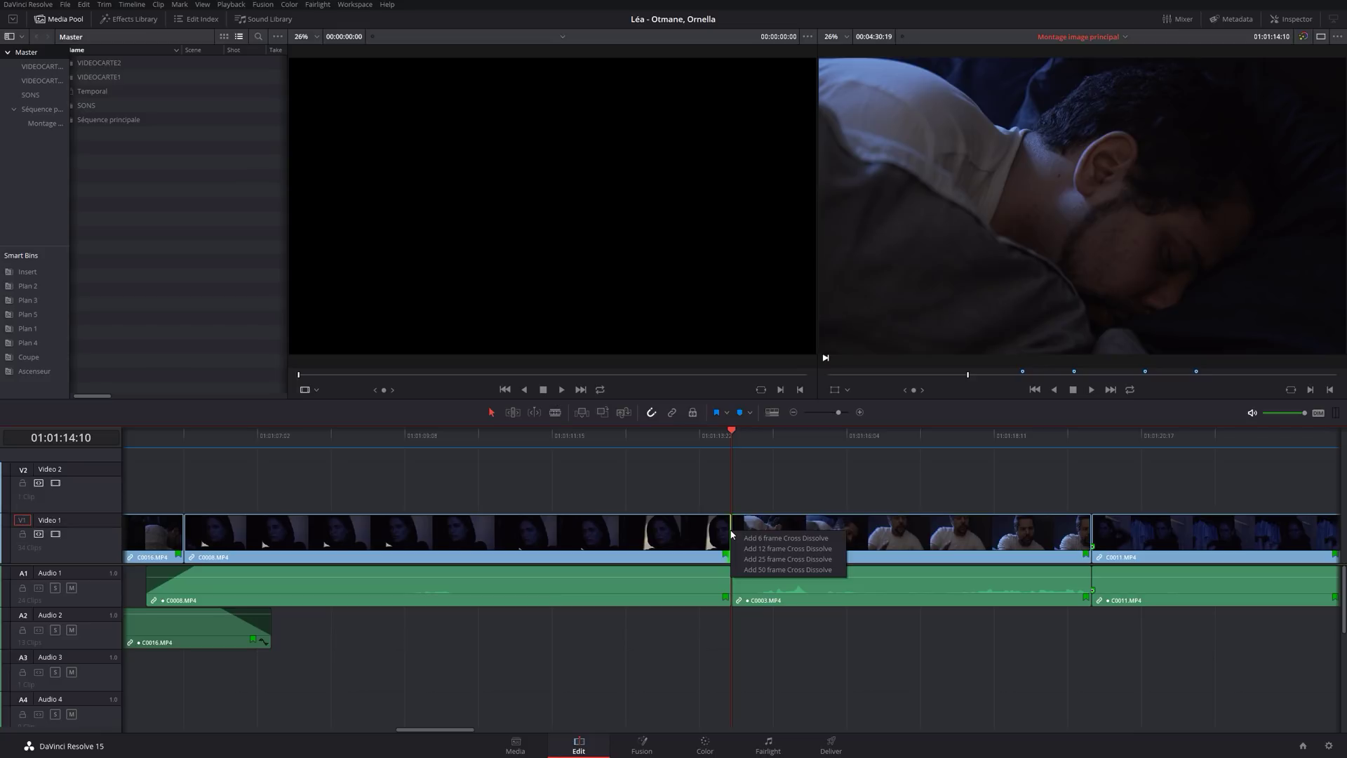
{"action": "left_click", "coordinate": [780, 559]}
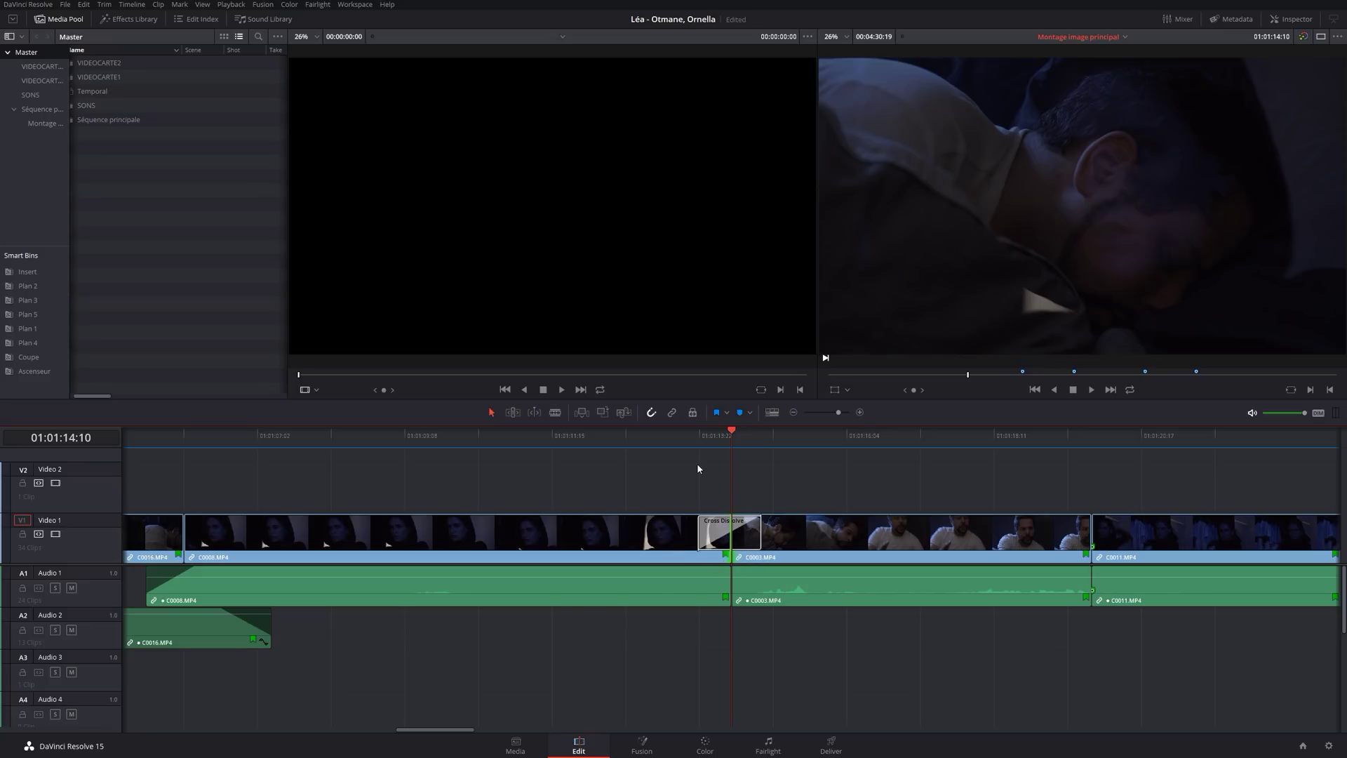
{"action": "left_click", "coordinate": [659, 447]}
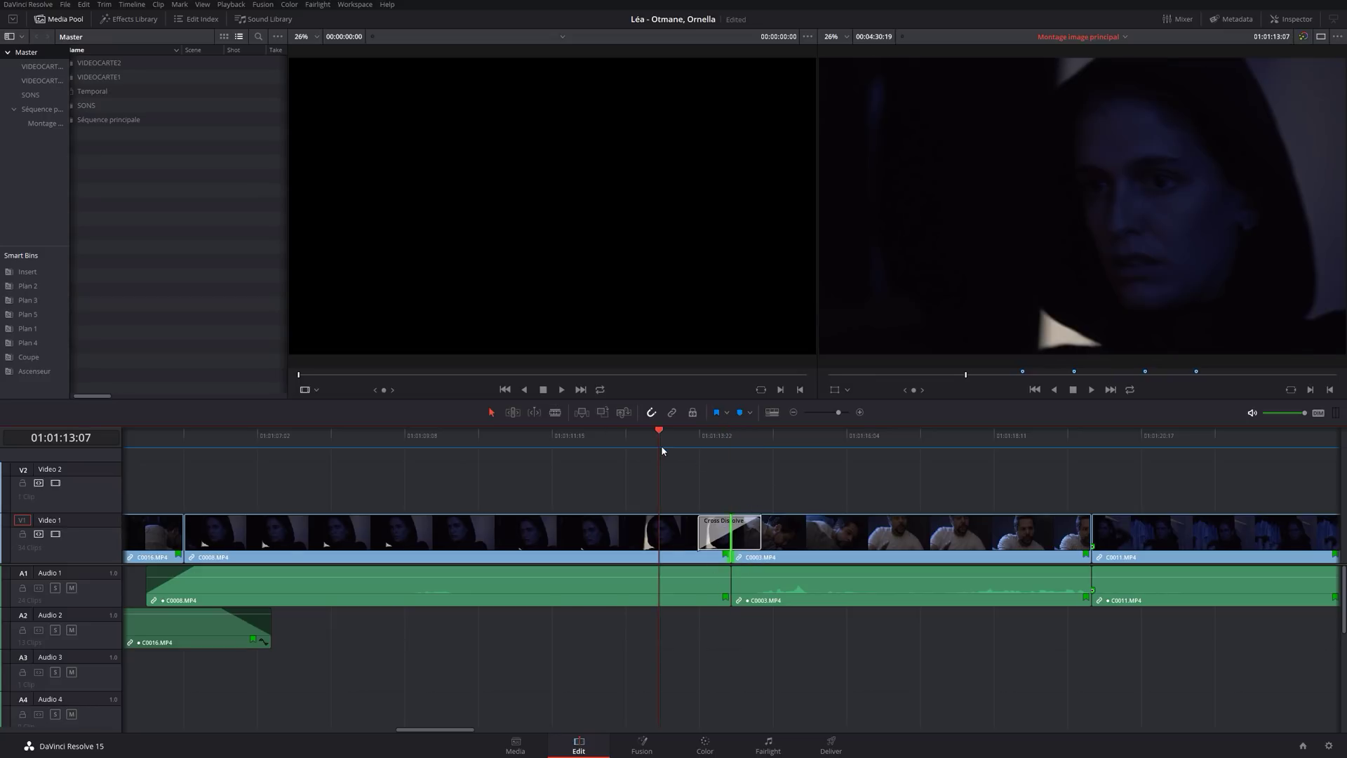
{"action": "key", "text": "space"}
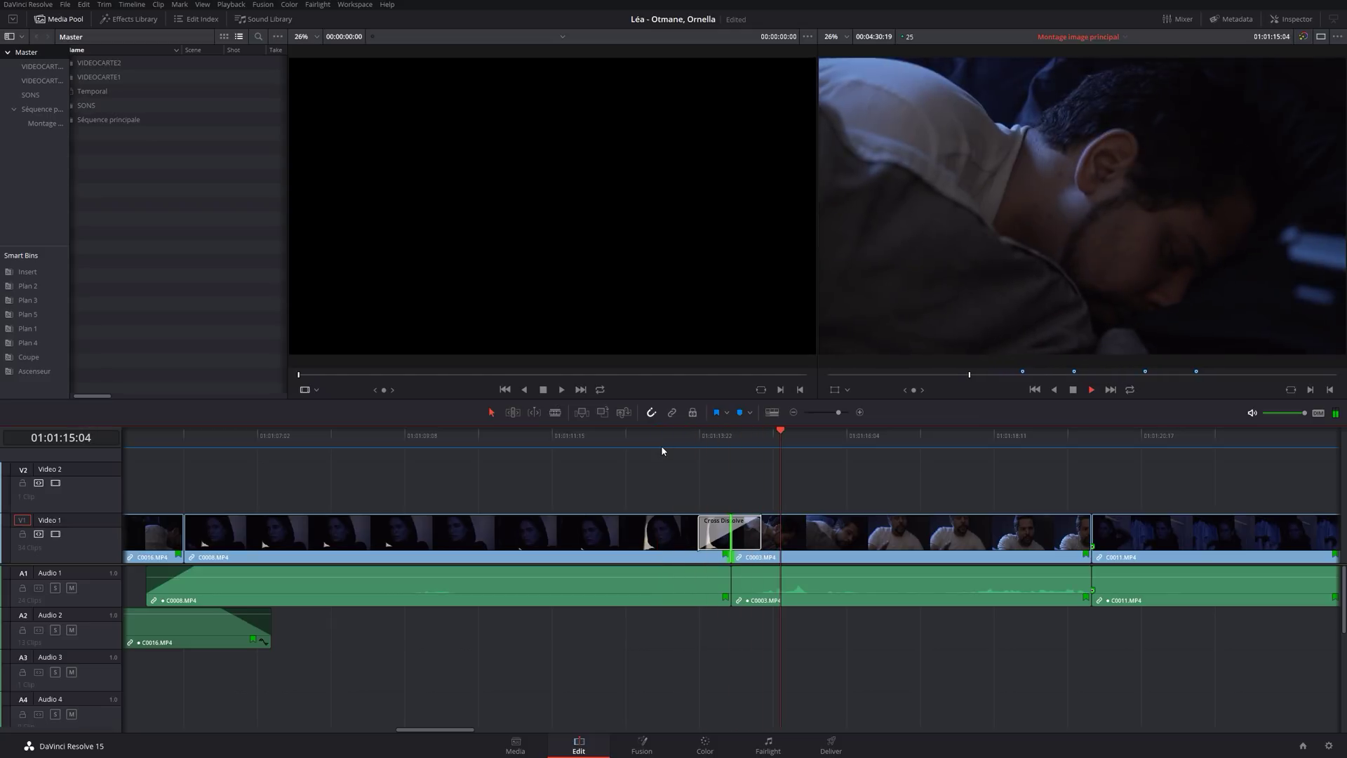
{"action": "key", "text": "space"}
{"action": "left_click", "coordinate": [752, 525]}
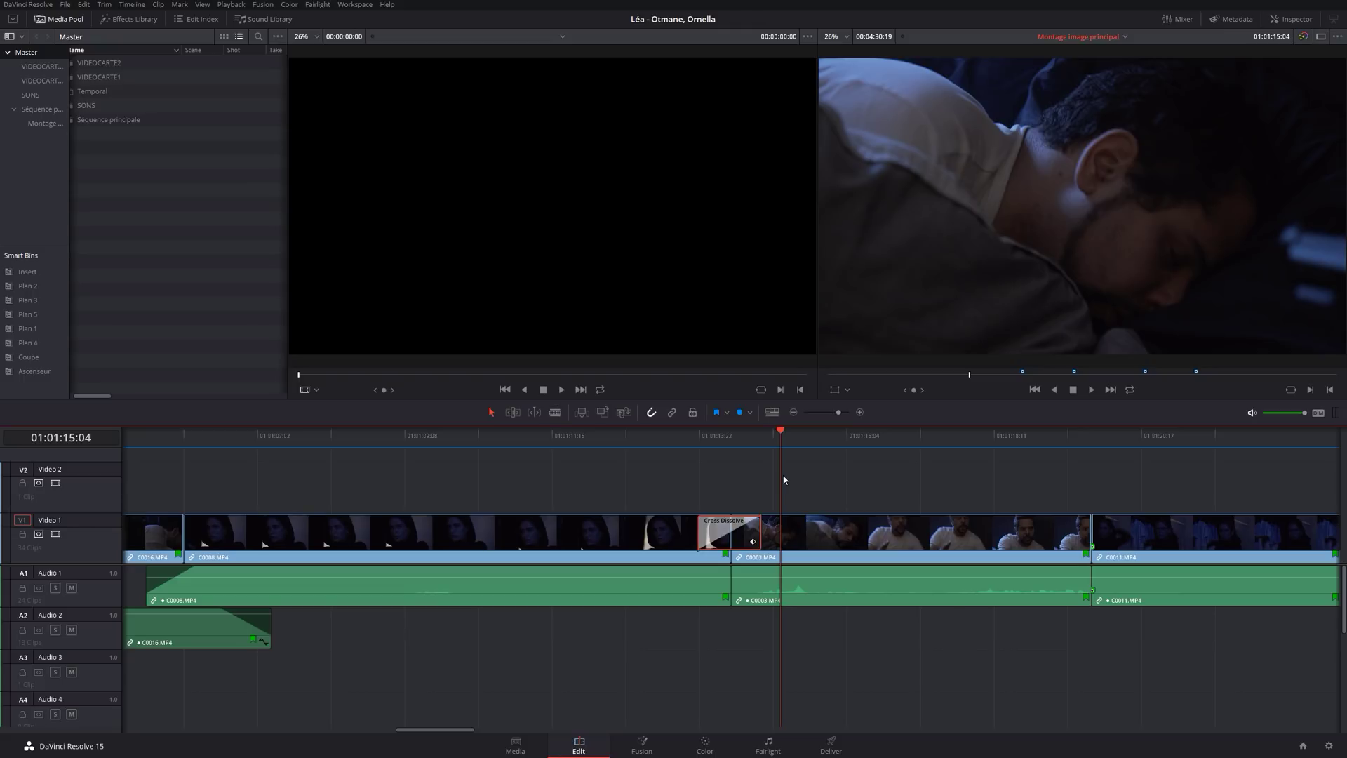
{"action": "key", "text": "Delete"}
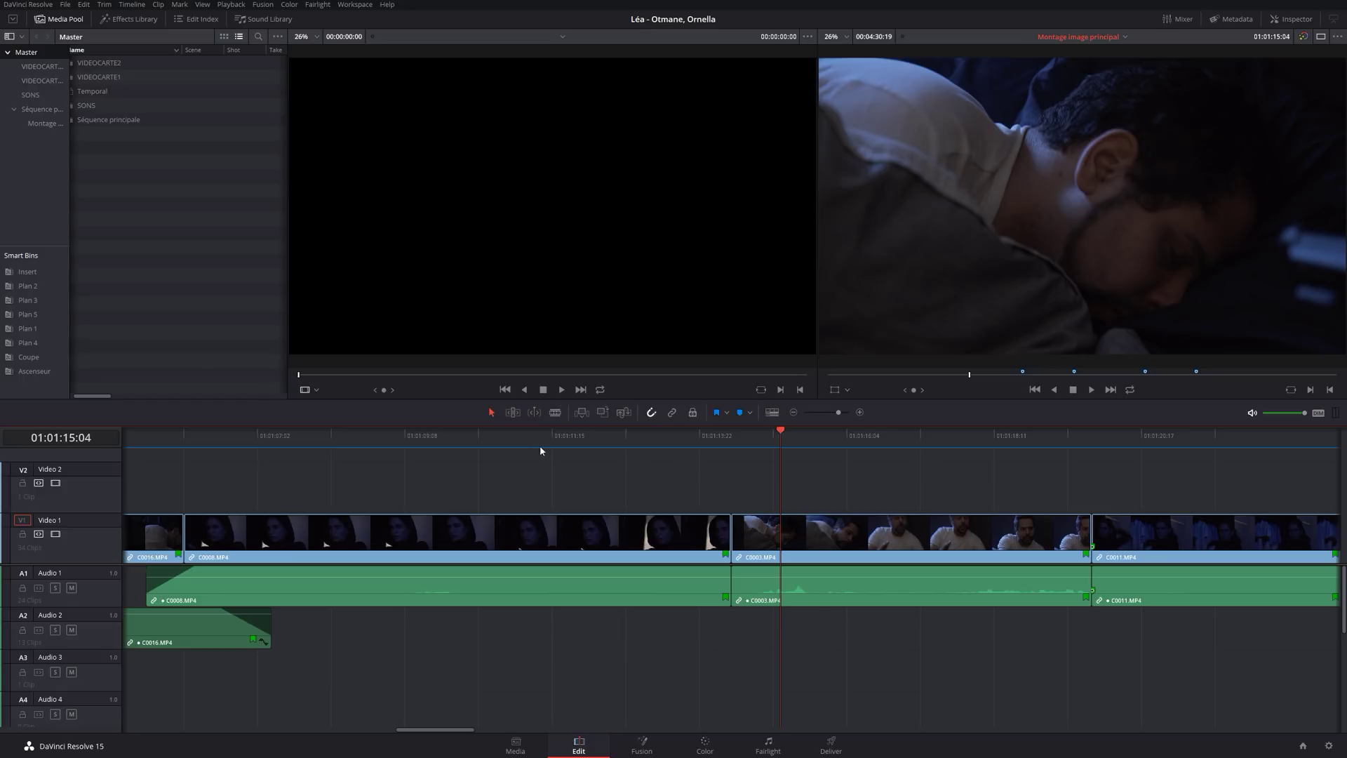
{"action": "left_click_drag", "start_coordinate": [571, 440], "coordinate": [481, 429]}
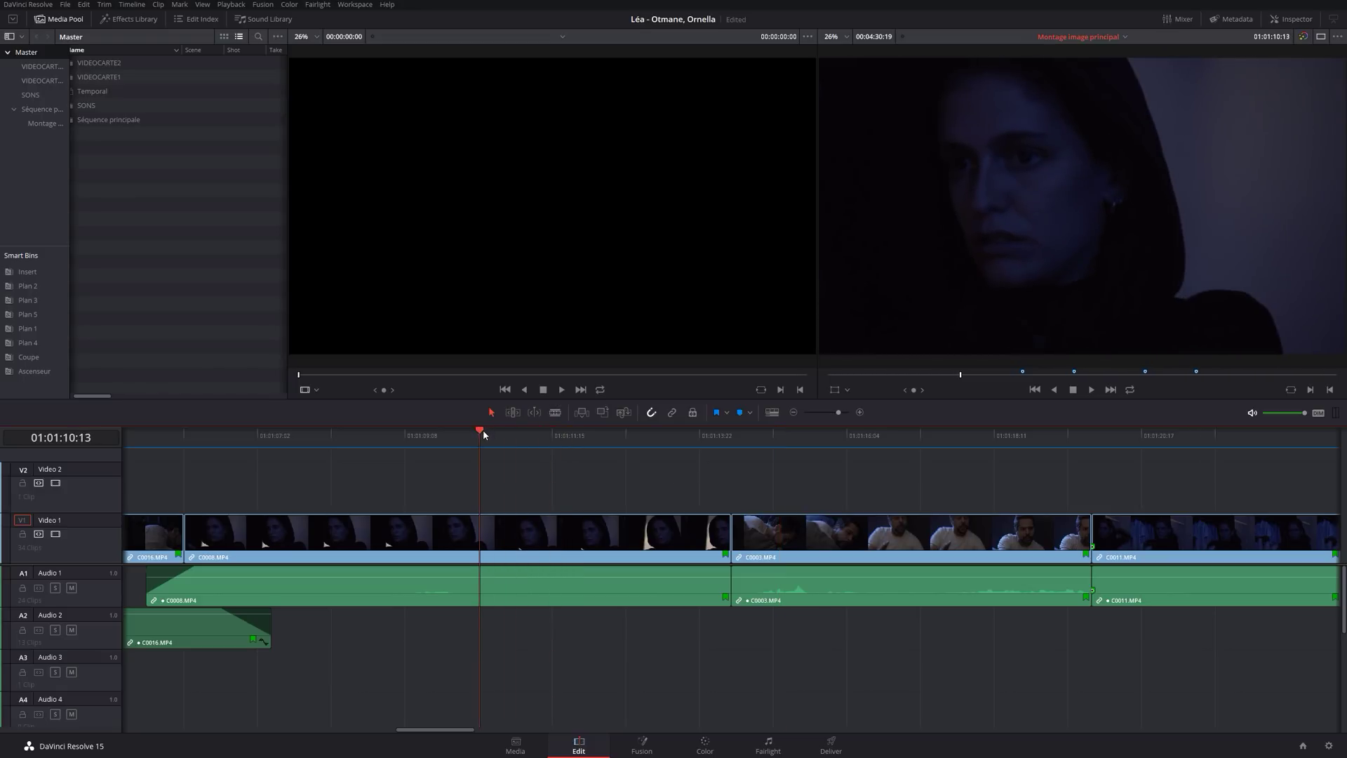
{"action": "scroll", "coordinate": [483, 435], "scroll_direction": "down", "scroll_amount": 4}
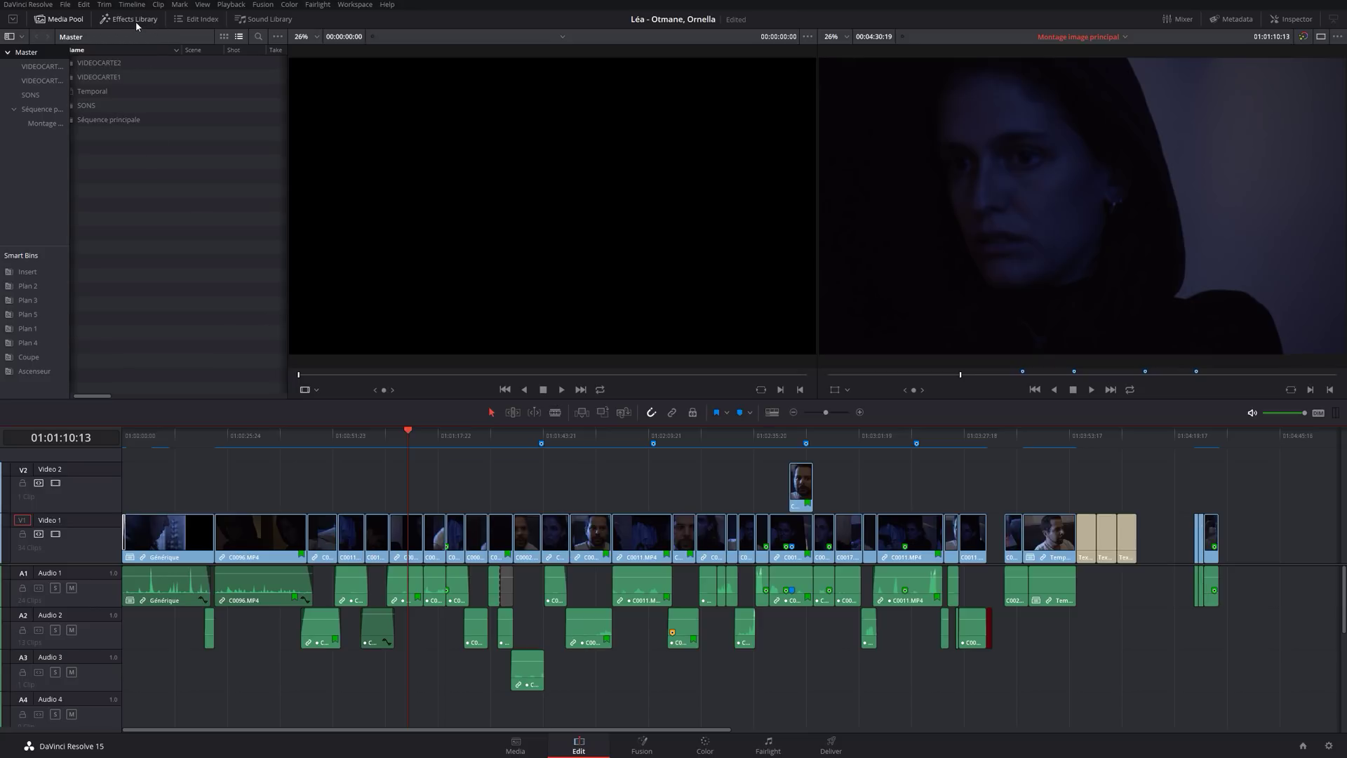
In the Effects Library, set Cross Fade +3 dB under Audio Transitions as the standard transition.
{"action": "left_click", "coordinate": [136, 20]}
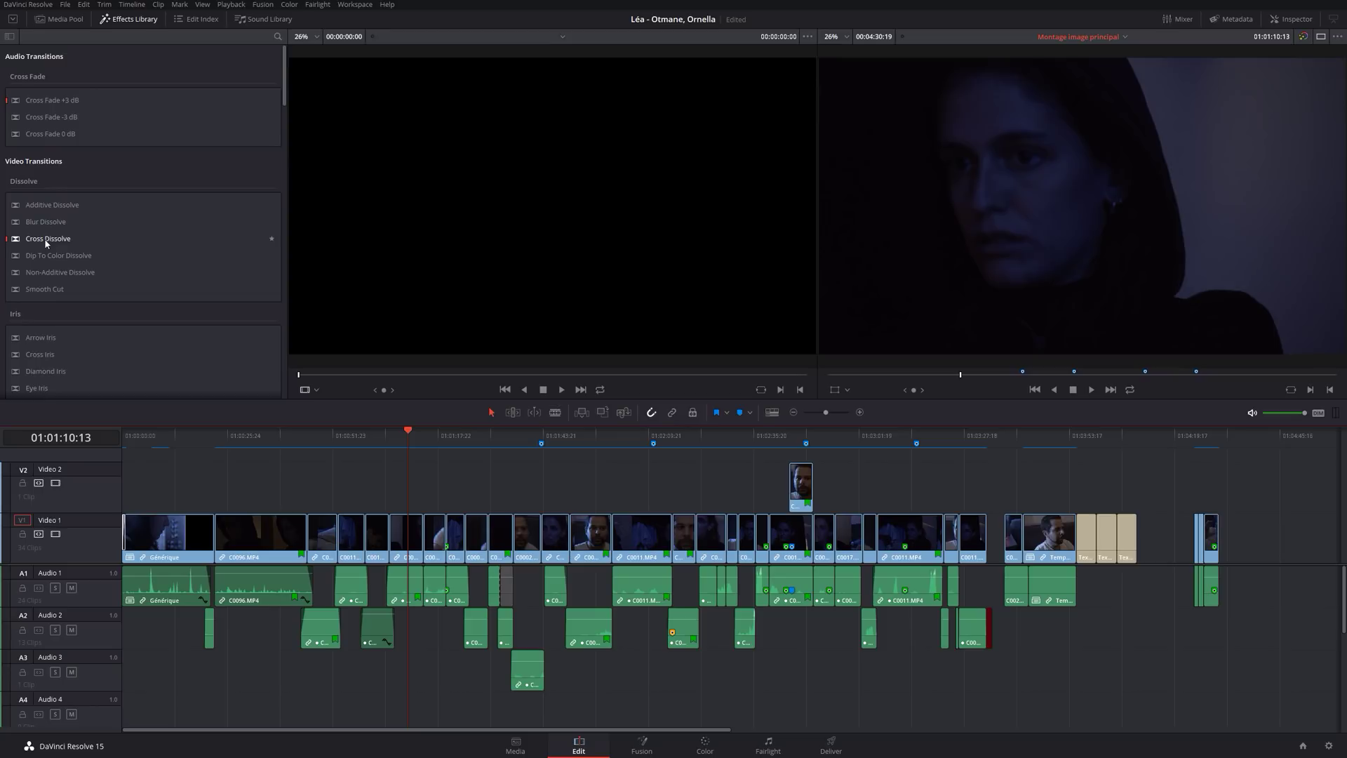
{"action": "left_click", "coordinate": [46, 240]}
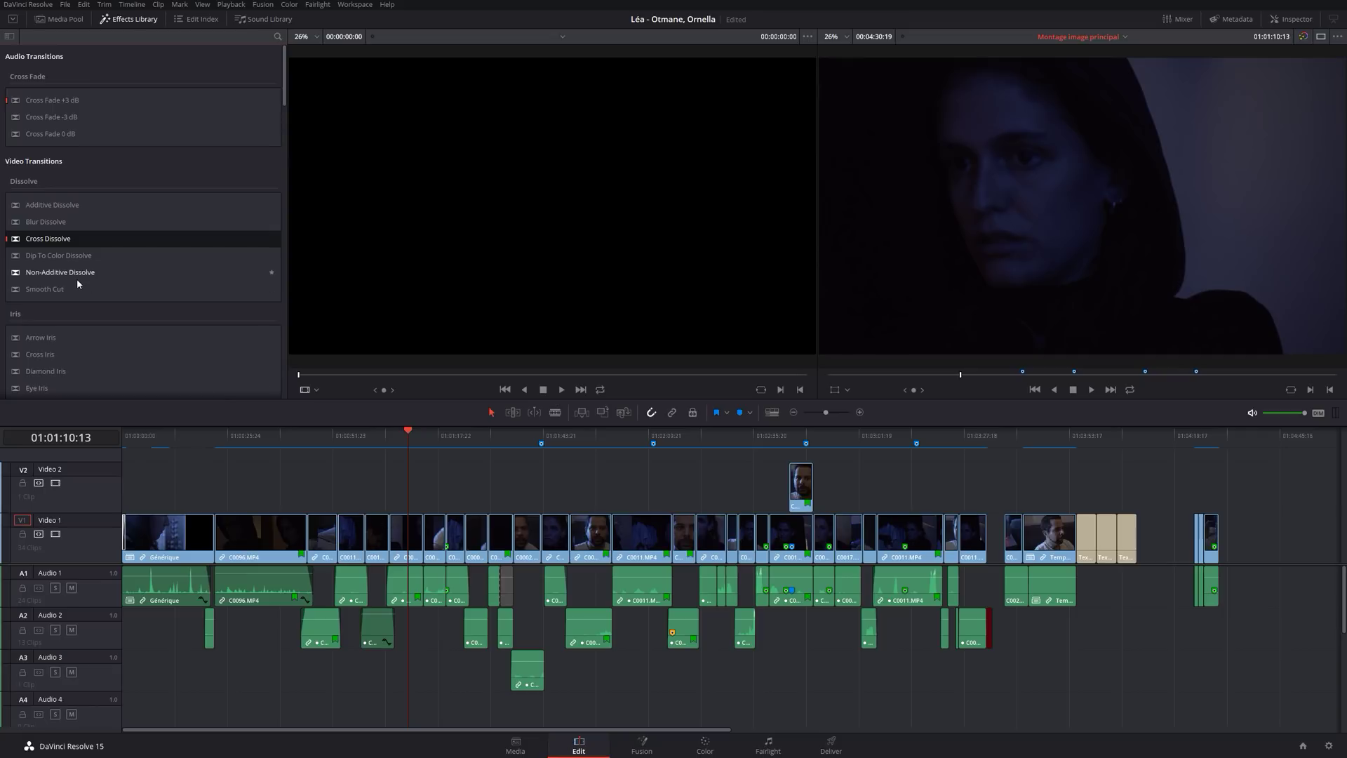
{"action": "left_click", "coordinate": [264, 134]}
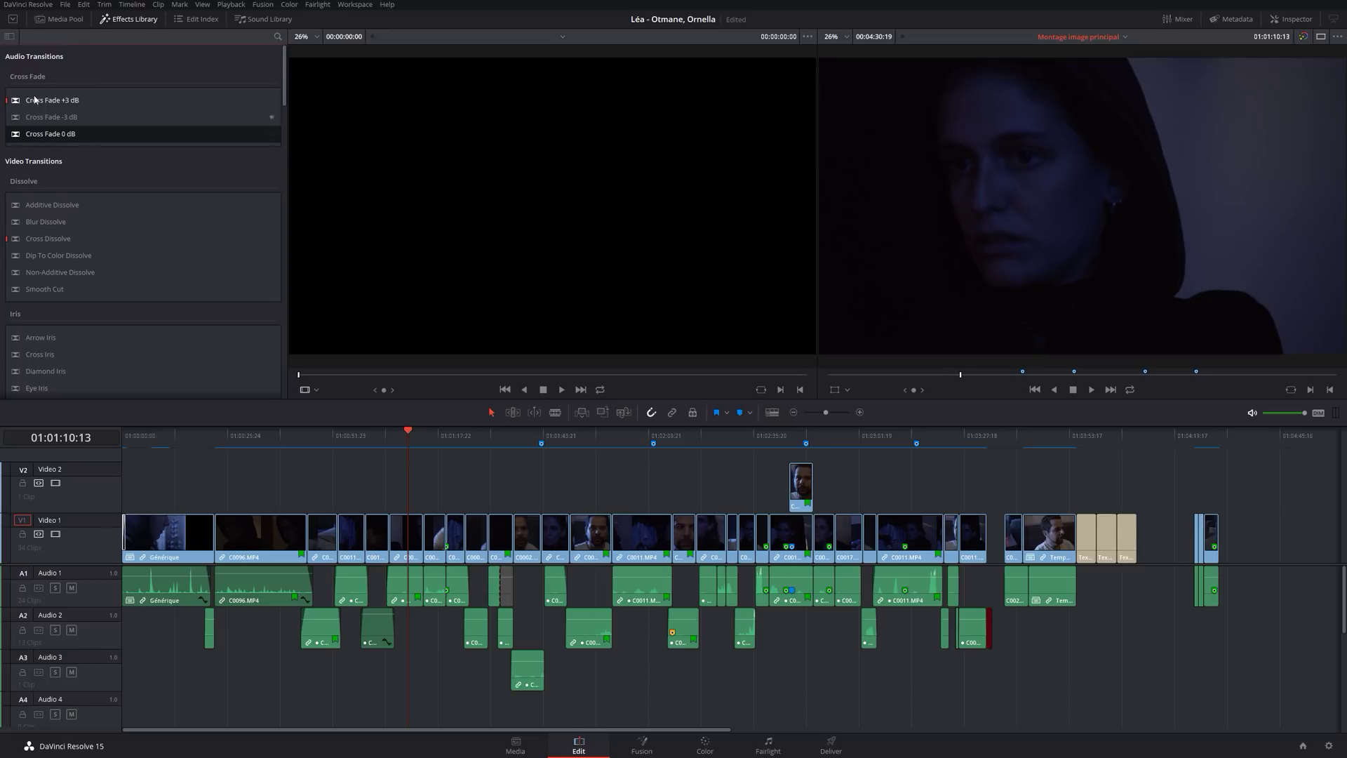
{"action": "left_click", "coordinate": [59, 100]}
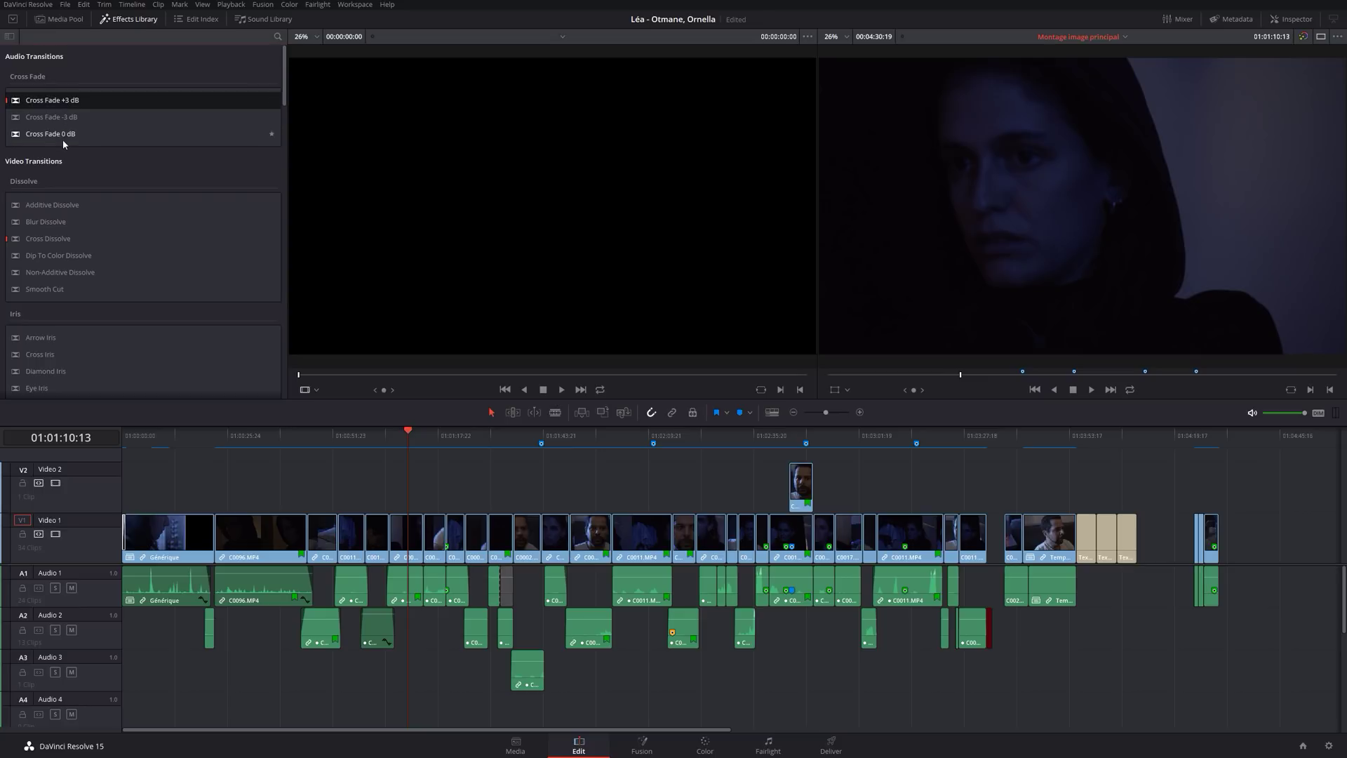
{"action": "left_click", "coordinate": [44, 139]}
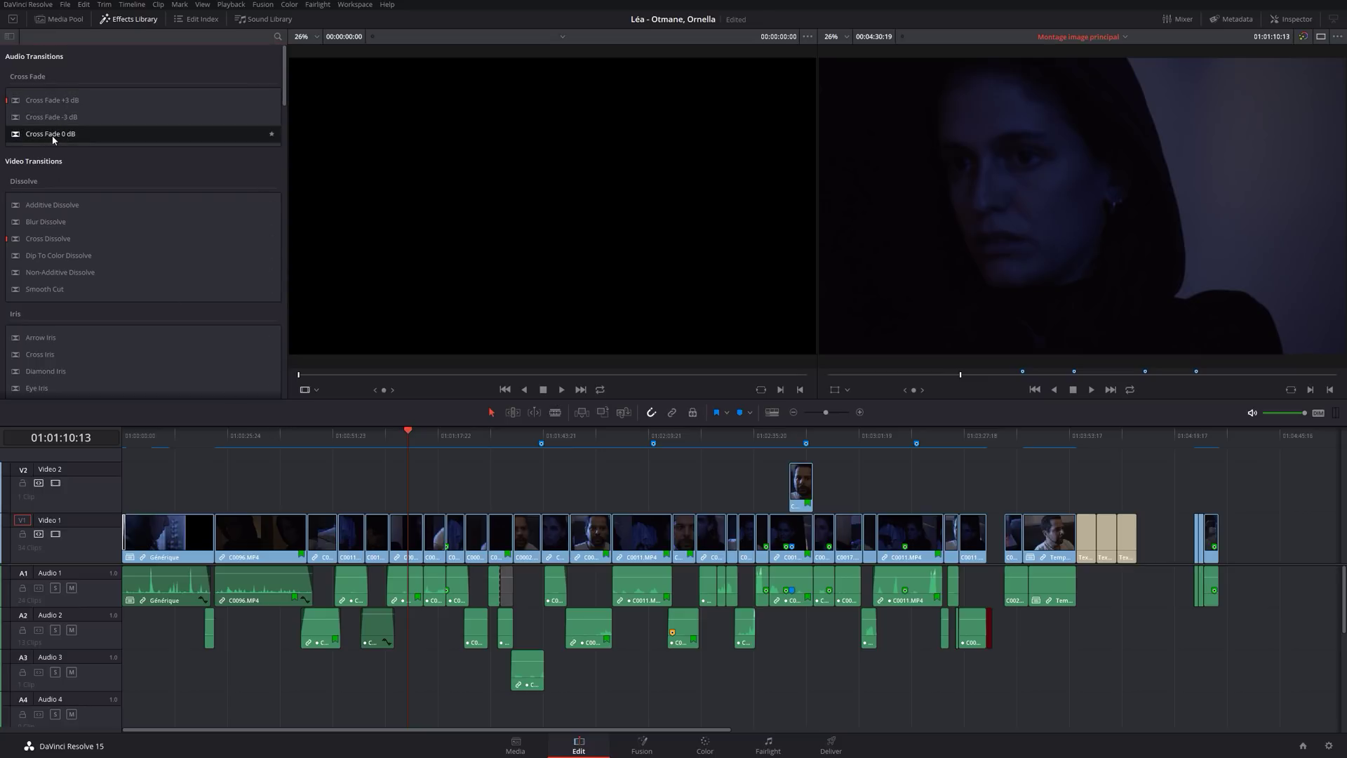
{"action": "left_click", "coordinate": [65, 101]}
{"action": "right_click", "coordinate": [65, 100]}
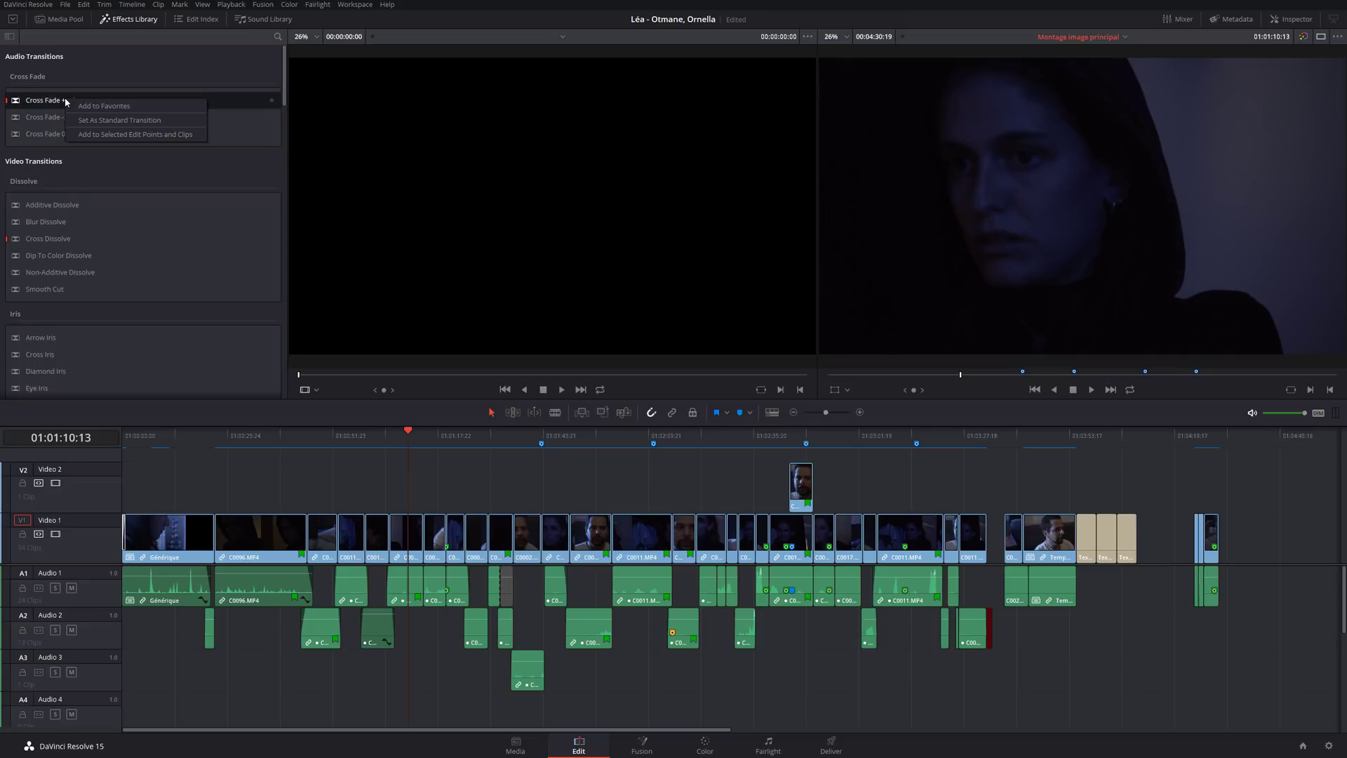
{"action": "left_click", "coordinate": [126, 124]}
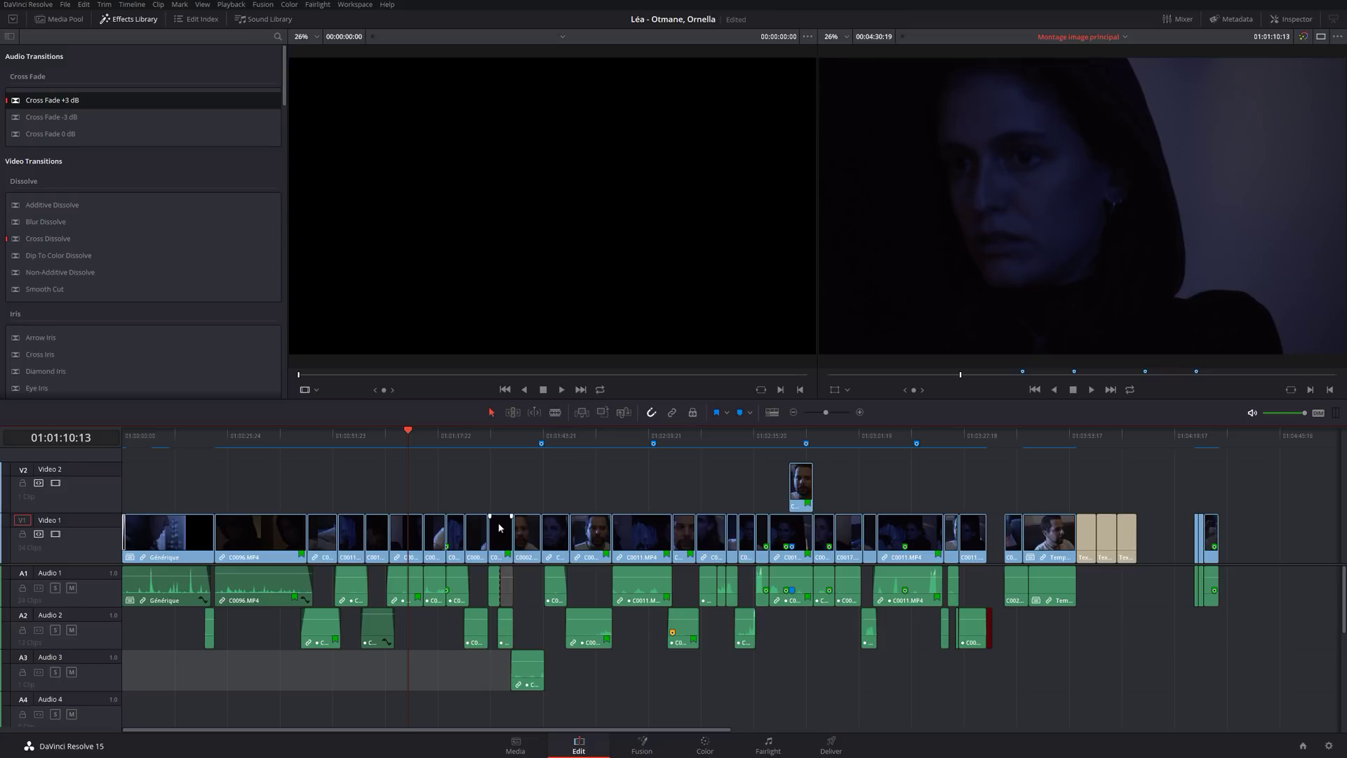
Place a Blur Dissolve on the C0002/C0011 cut near 01:02:00:21 and preview it.
{"action": "left_click", "coordinate": [609, 436]}
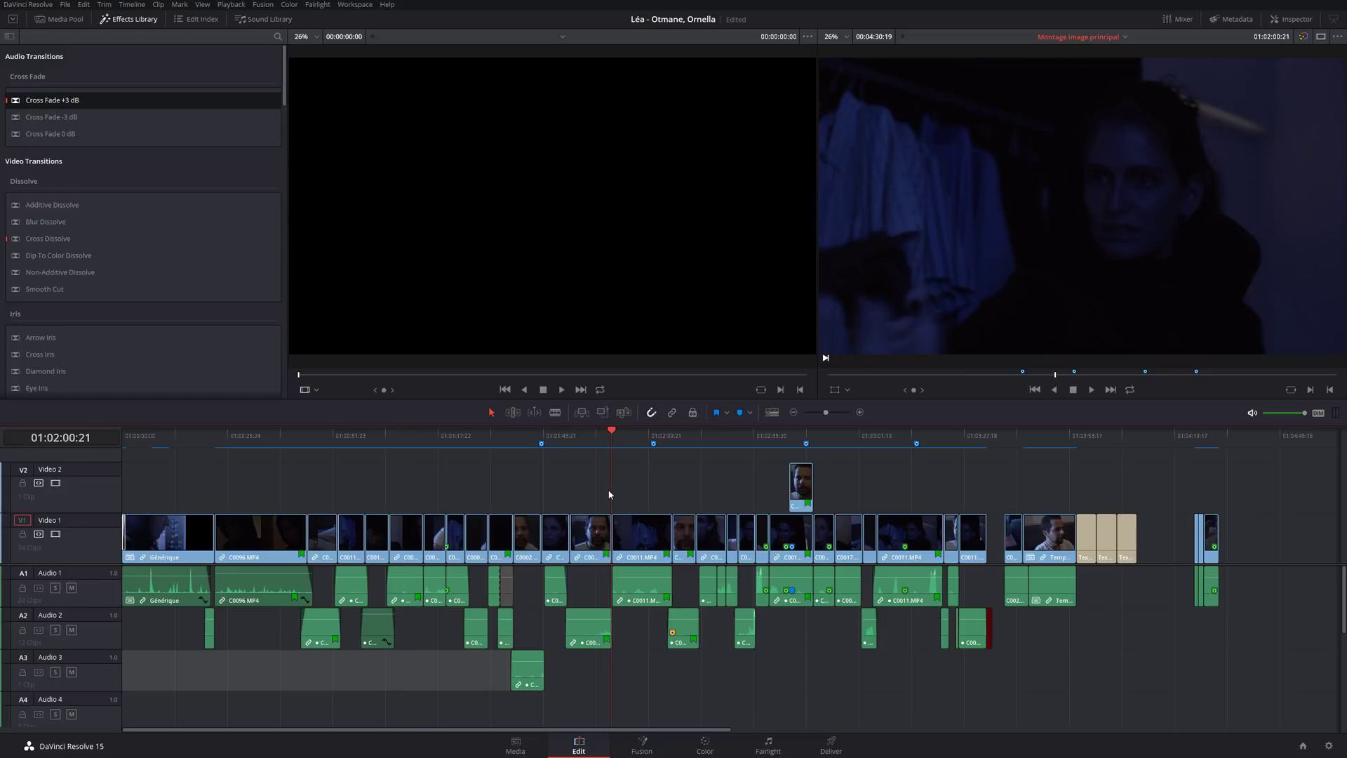
{"action": "left_click", "coordinate": [17, 225]}
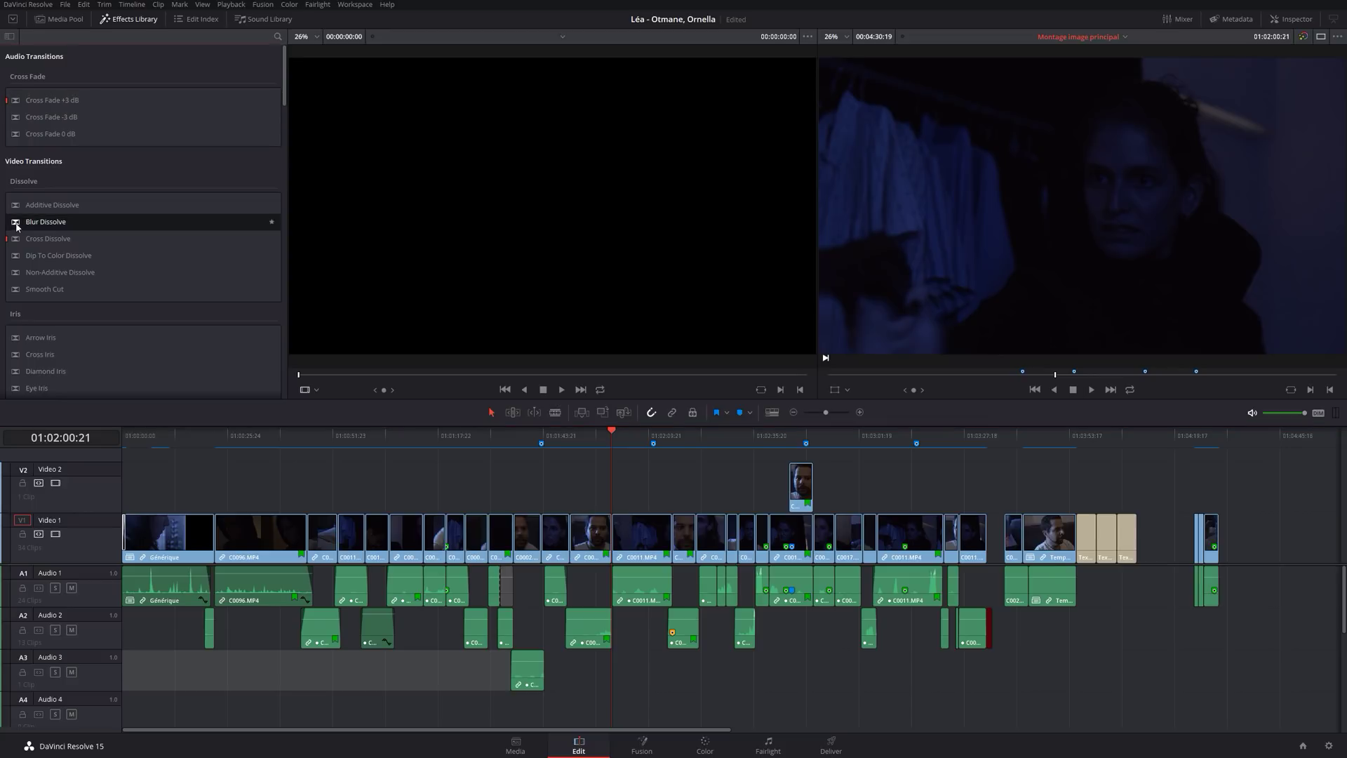
{"action": "left_click_drag", "start_coordinate": [17, 225], "coordinate": [613, 528]}
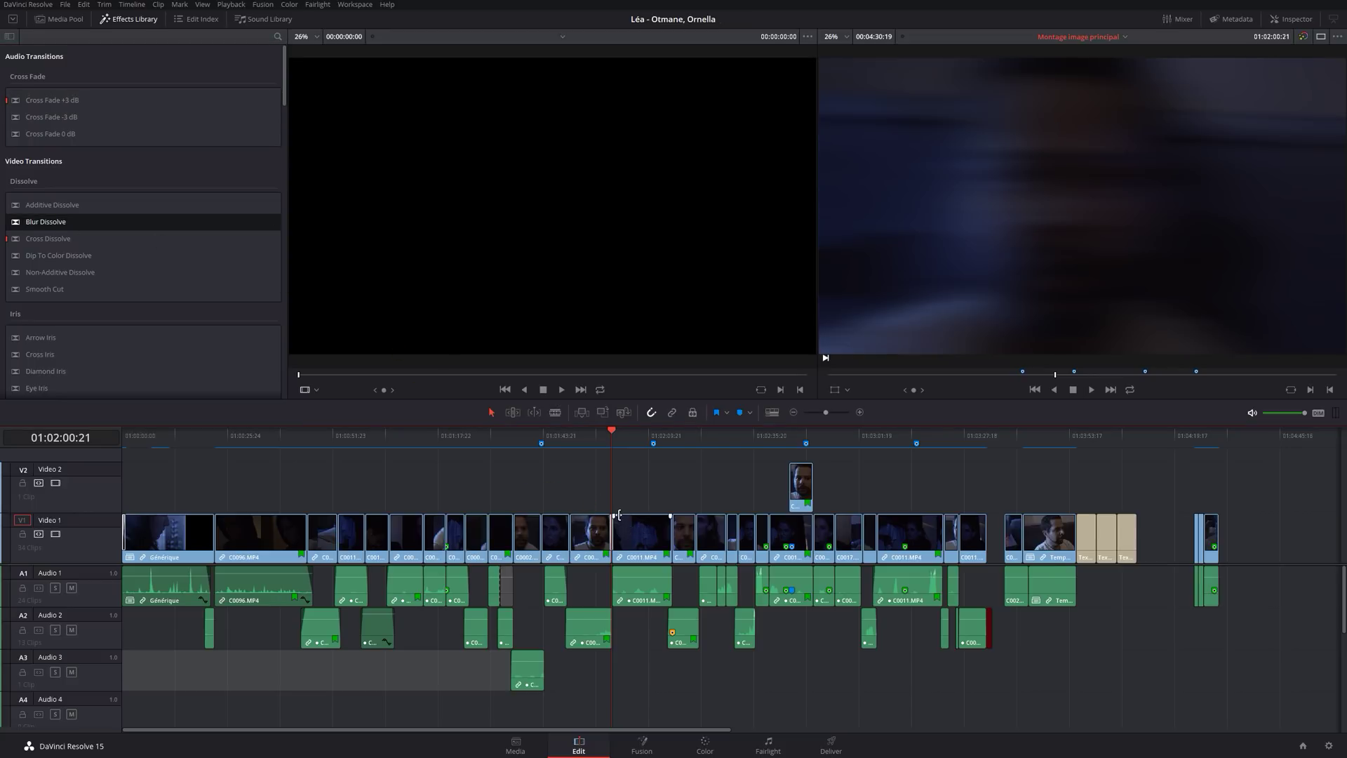
{"action": "key", "text": "ctrl+equal"}
{"action": "key", "text": "ctrl+equal"}
{"action": "key", "text": "ctrl+equal"}
{"action": "key", "text": "ctrl+equal"}
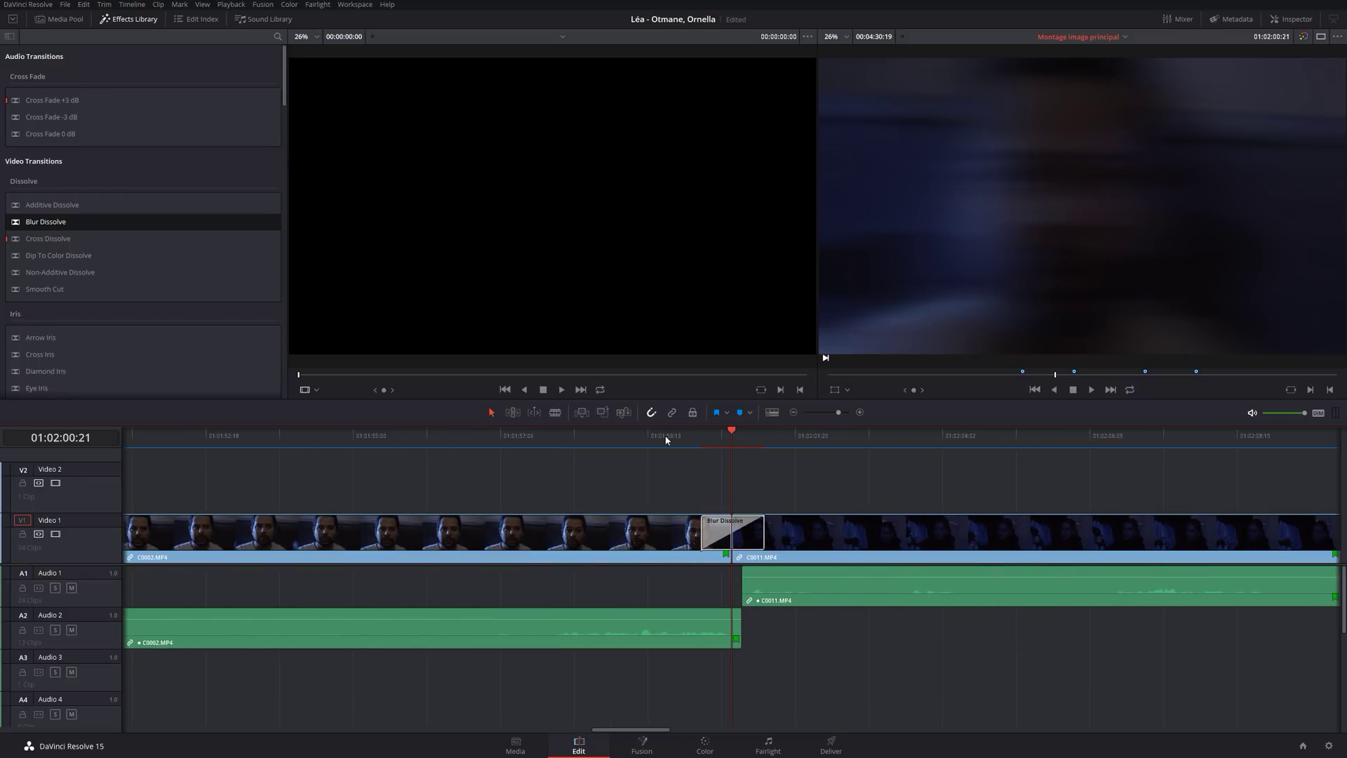
{"action": "left_click", "coordinate": [633, 438]}
{"action": "key", "text": "space"}
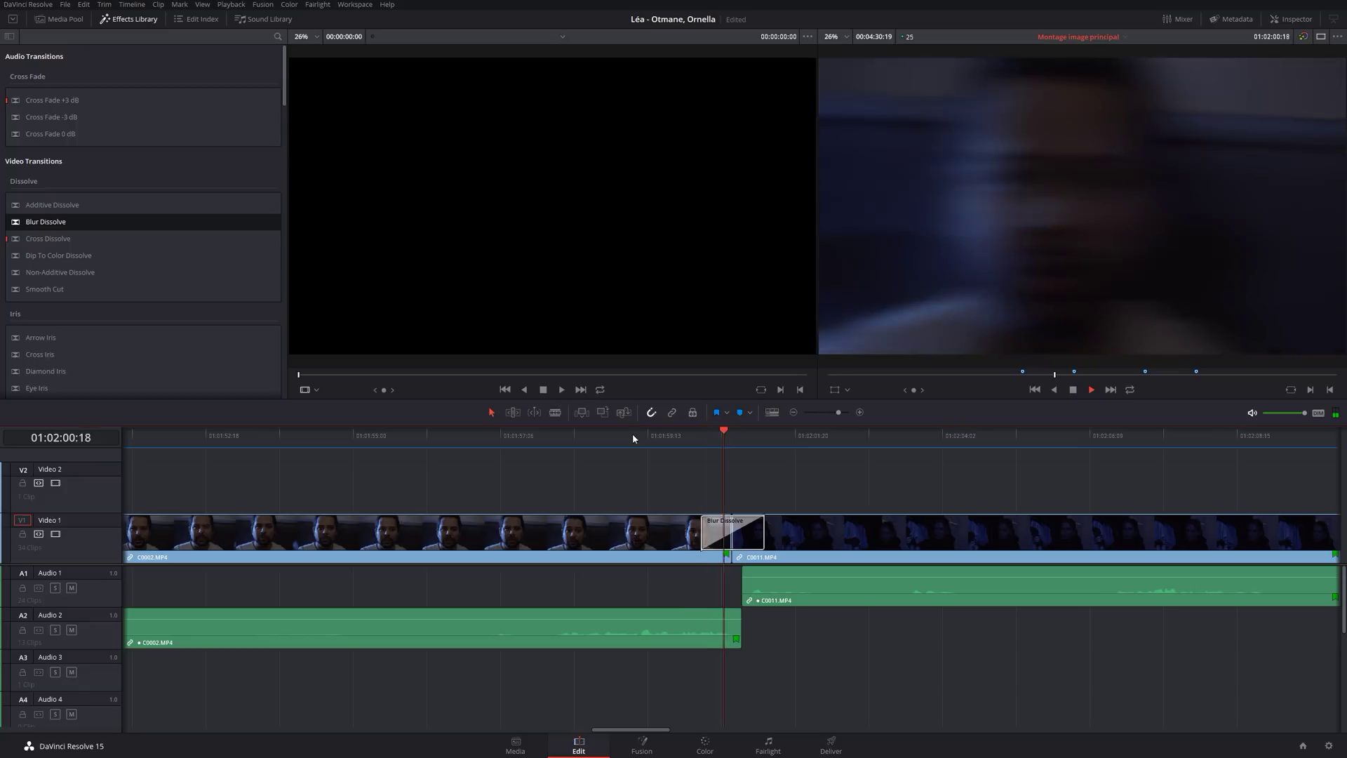
{"action": "key", "text": "space"}
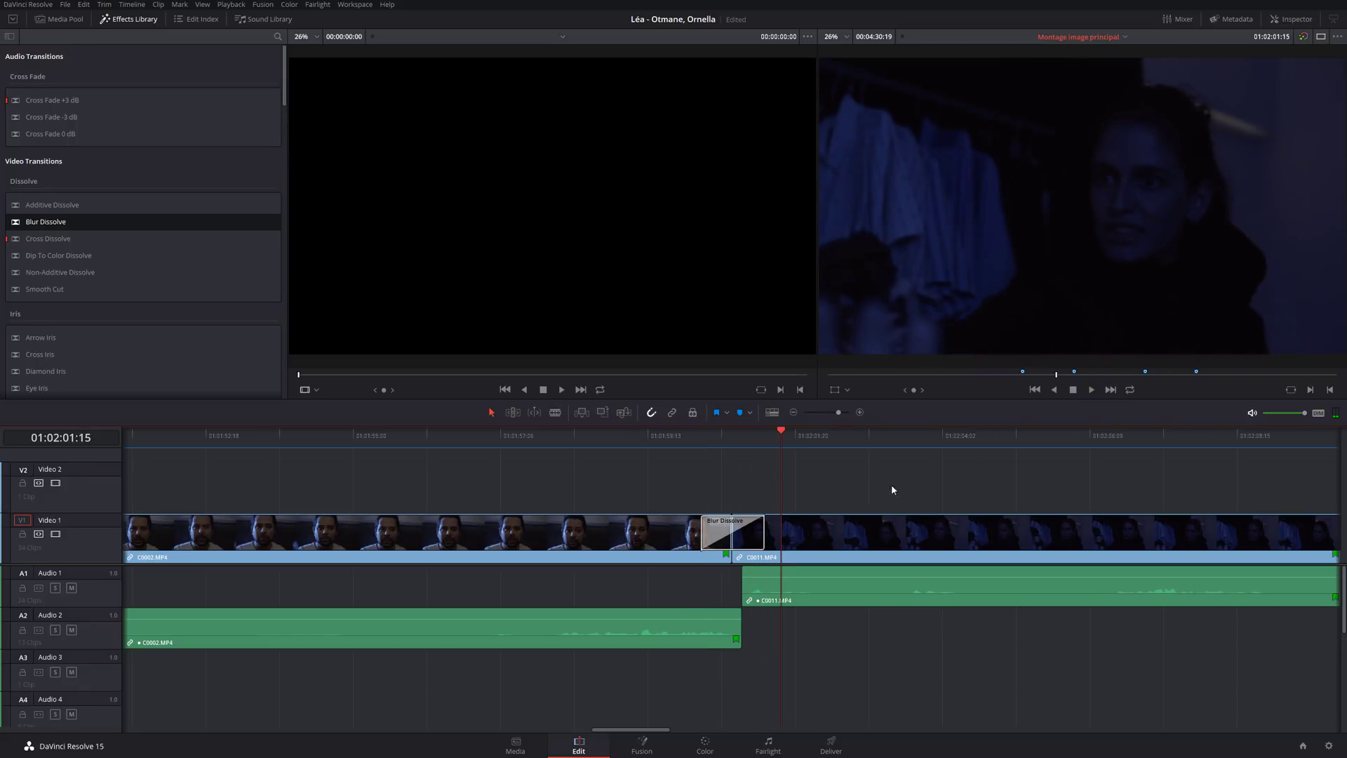
Delete the Blur Dissolve, then split C0002 at 01:01:56:00.
{"action": "left_click", "coordinate": [756, 544]}
{"action": "key", "text": "Delete"}
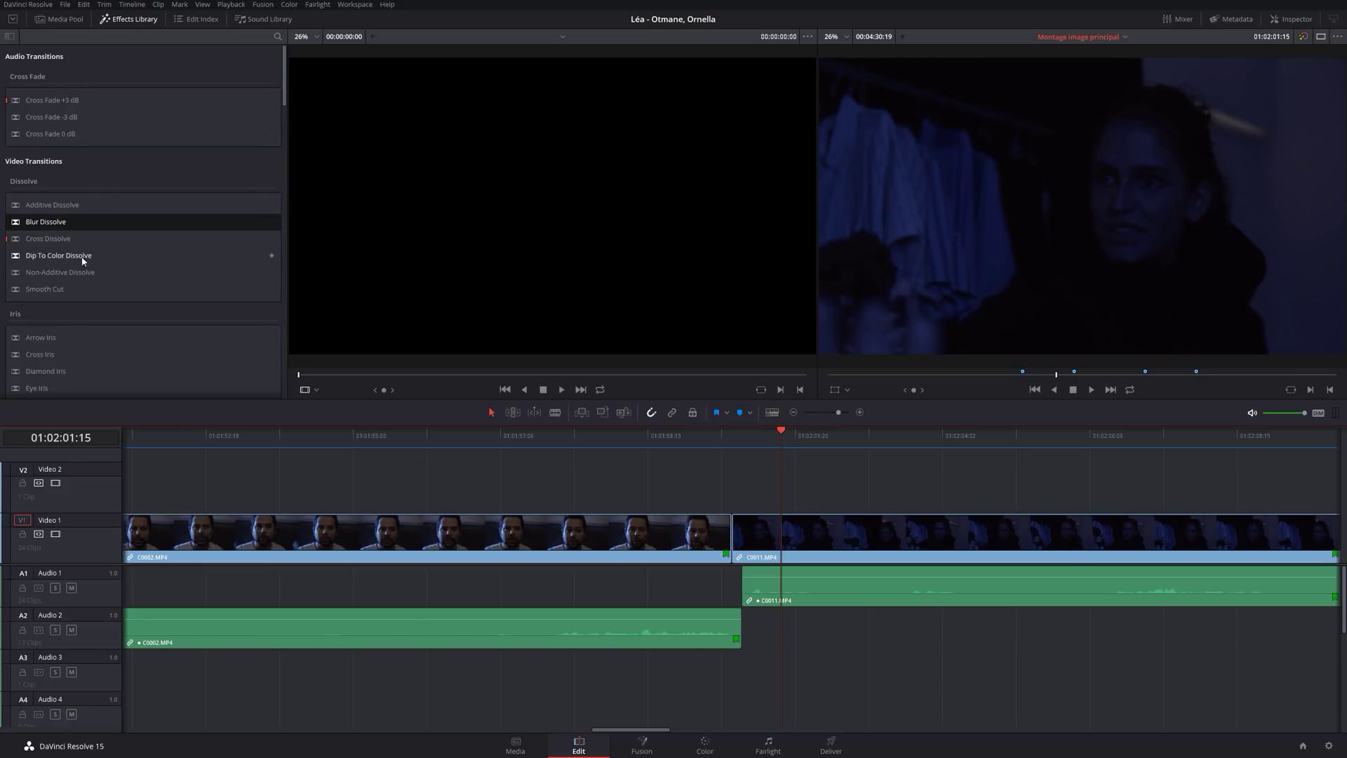
{"action": "left_click", "coordinate": [60, 289]}
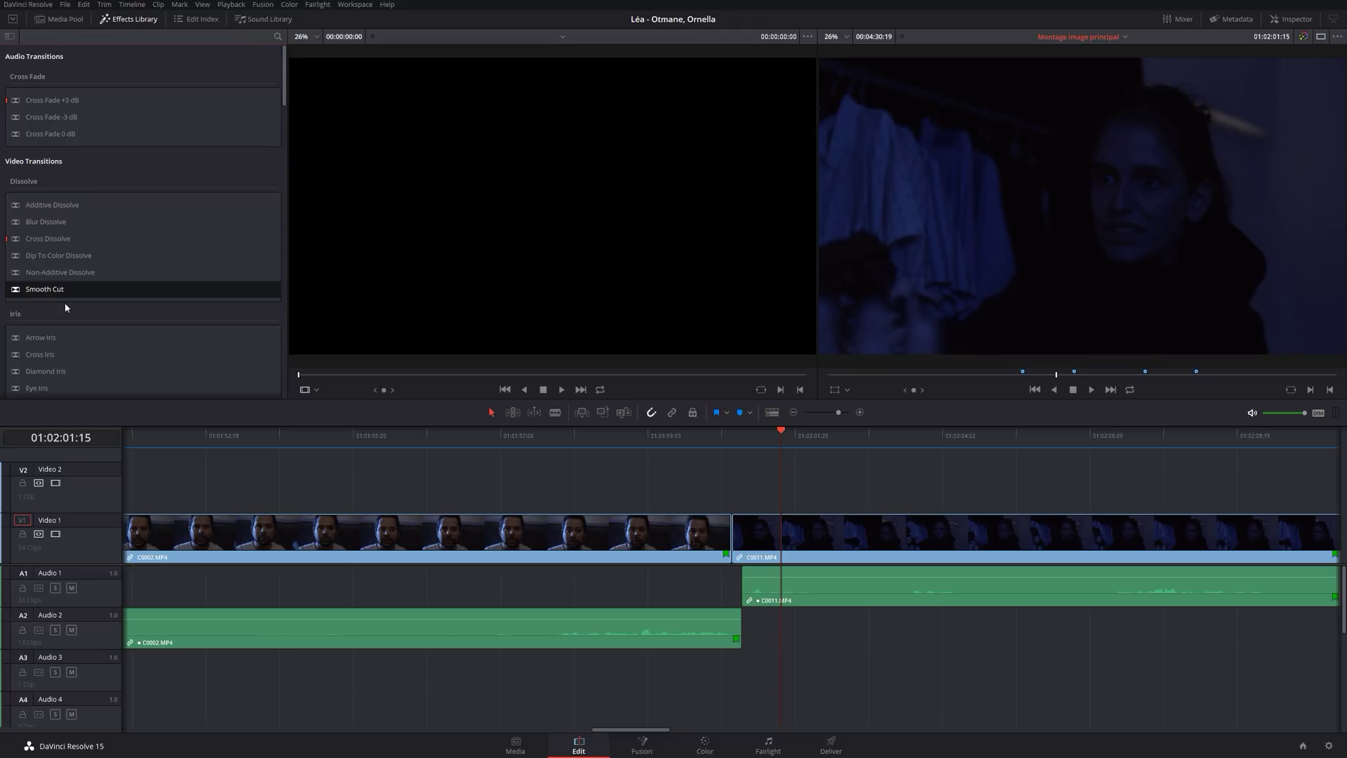
{"action": "left_click", "coordinate": [418, 435]}
{"action": "key", "text": "ctrl+b"}
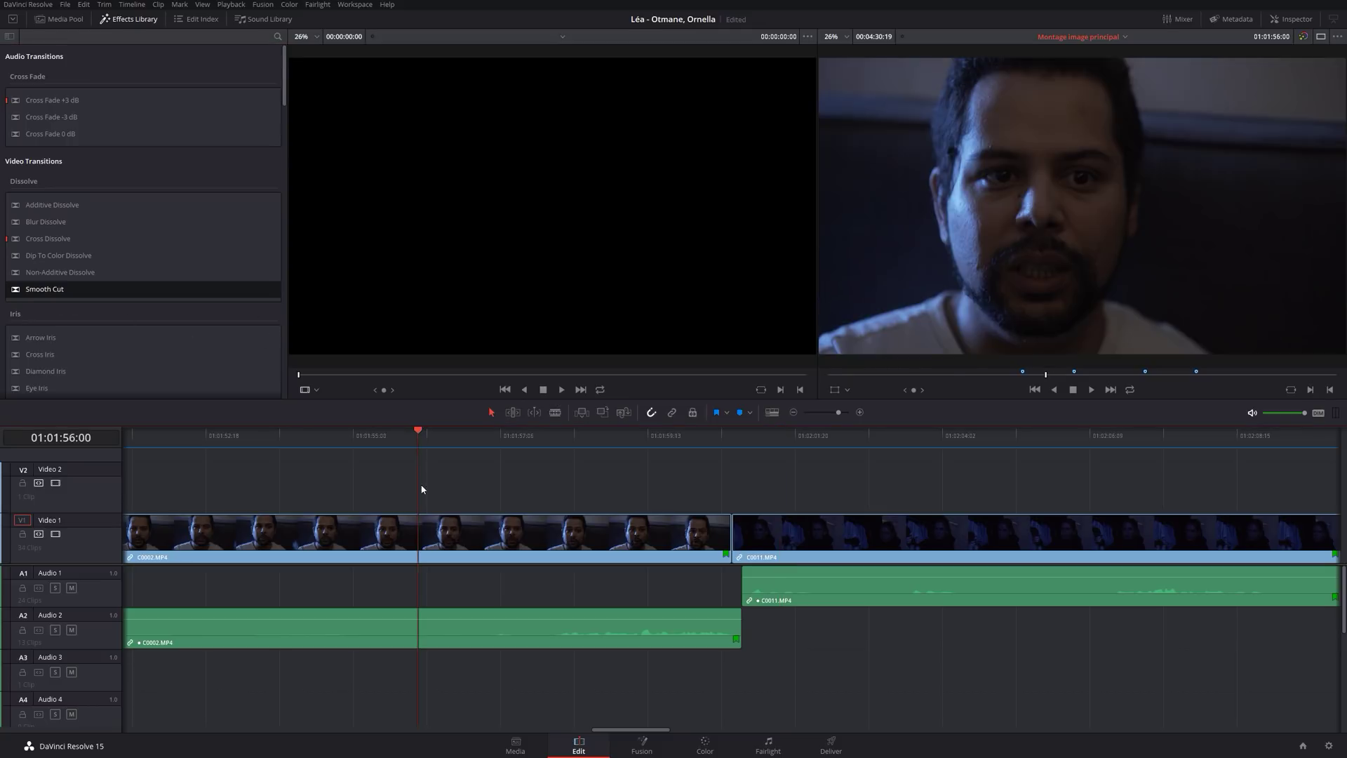
In Trim mode, shorten the second C0002 piece's head, split at 01:01:57:00, and shorten the third piece's head.
{"action": "key", "text": "t"}
{"action": "left_click_drag", "start_coordinate": [434, 538], "coordinate": [487, 526]}
{"action": "left_click", "coordinate": [484, 443]}
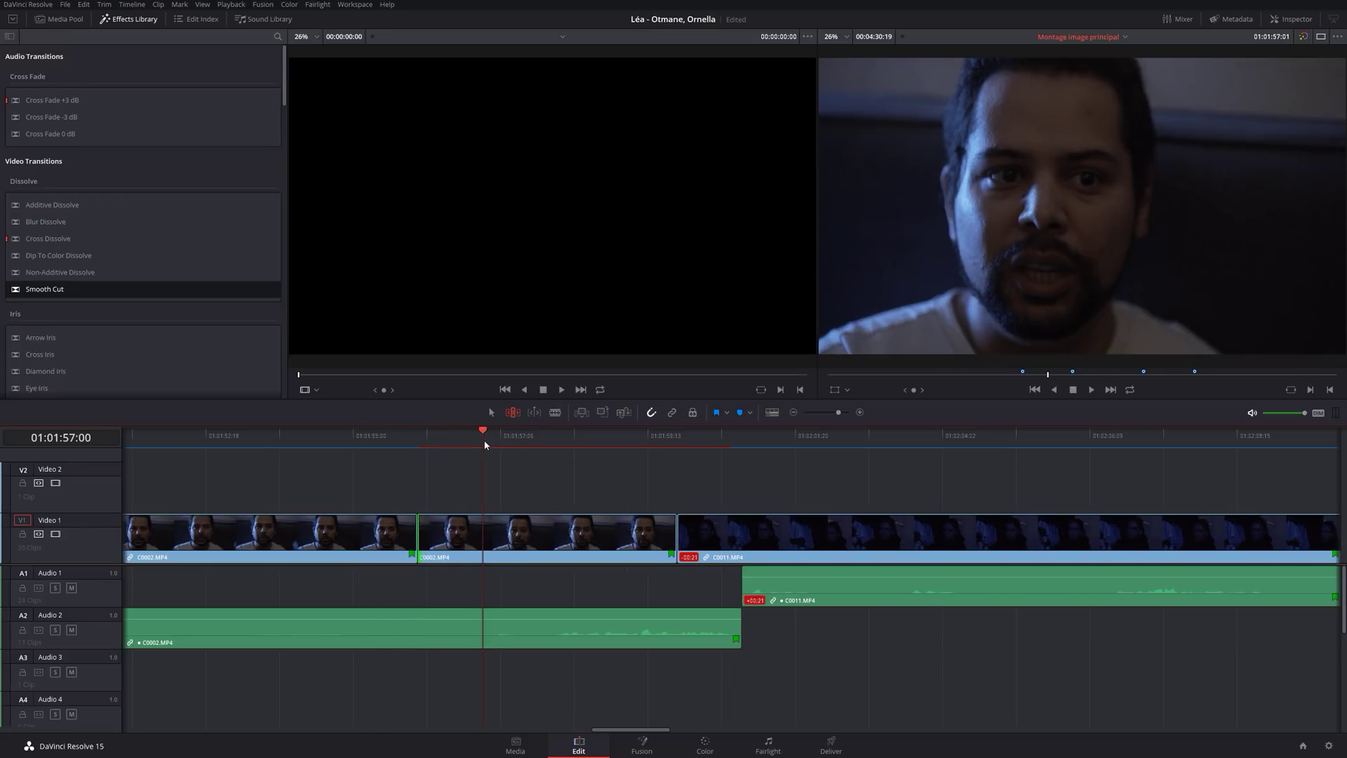
{"action": "key", "text": "ctrl+b"}
{"action": "left_click_drag", "start_coordinate": [489, 535], "coordinate": [538, 535]}
Play back the tightened cuts around 01:01:56:00 to check them.
{"action": "left_click", "coordinate": [400, 444]}
{"action": "key", "text": "space"}
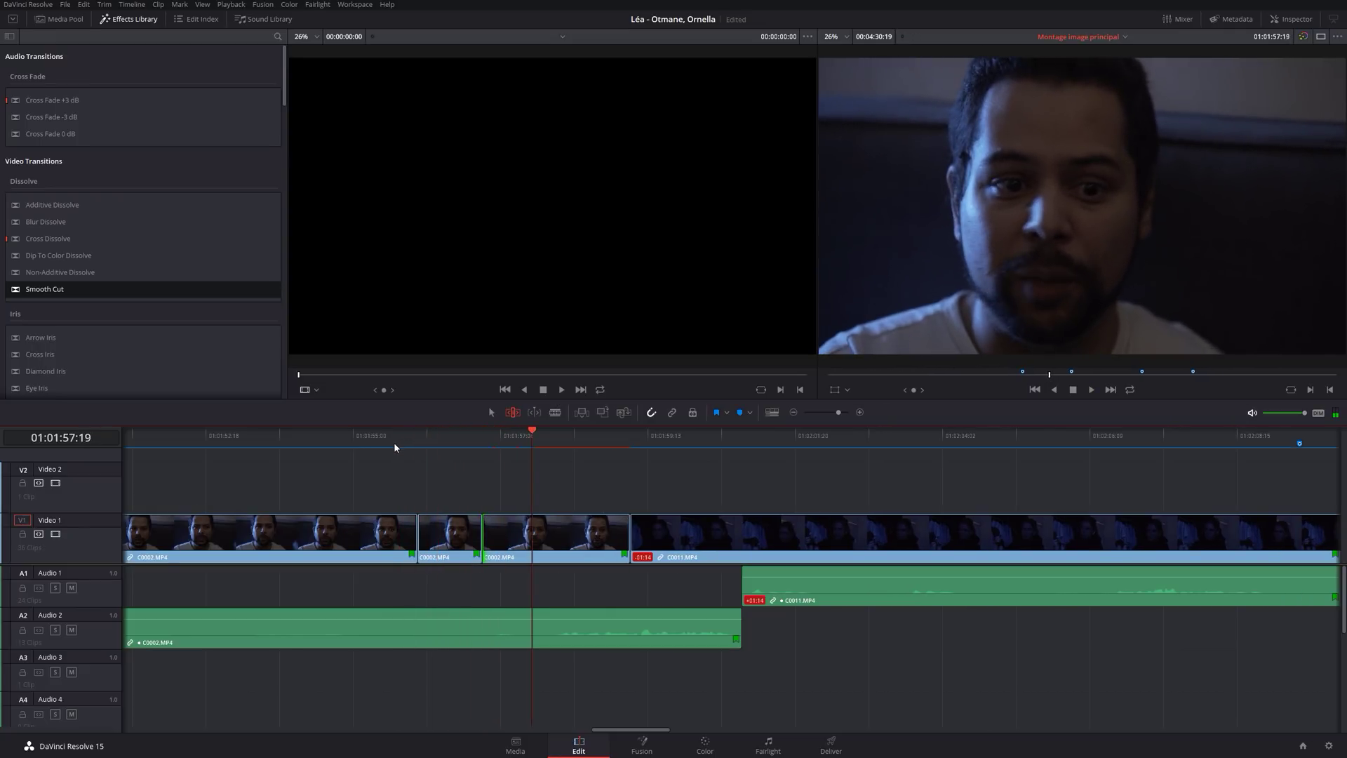
{"action": "left_click", "coordinate": [395, 443]}
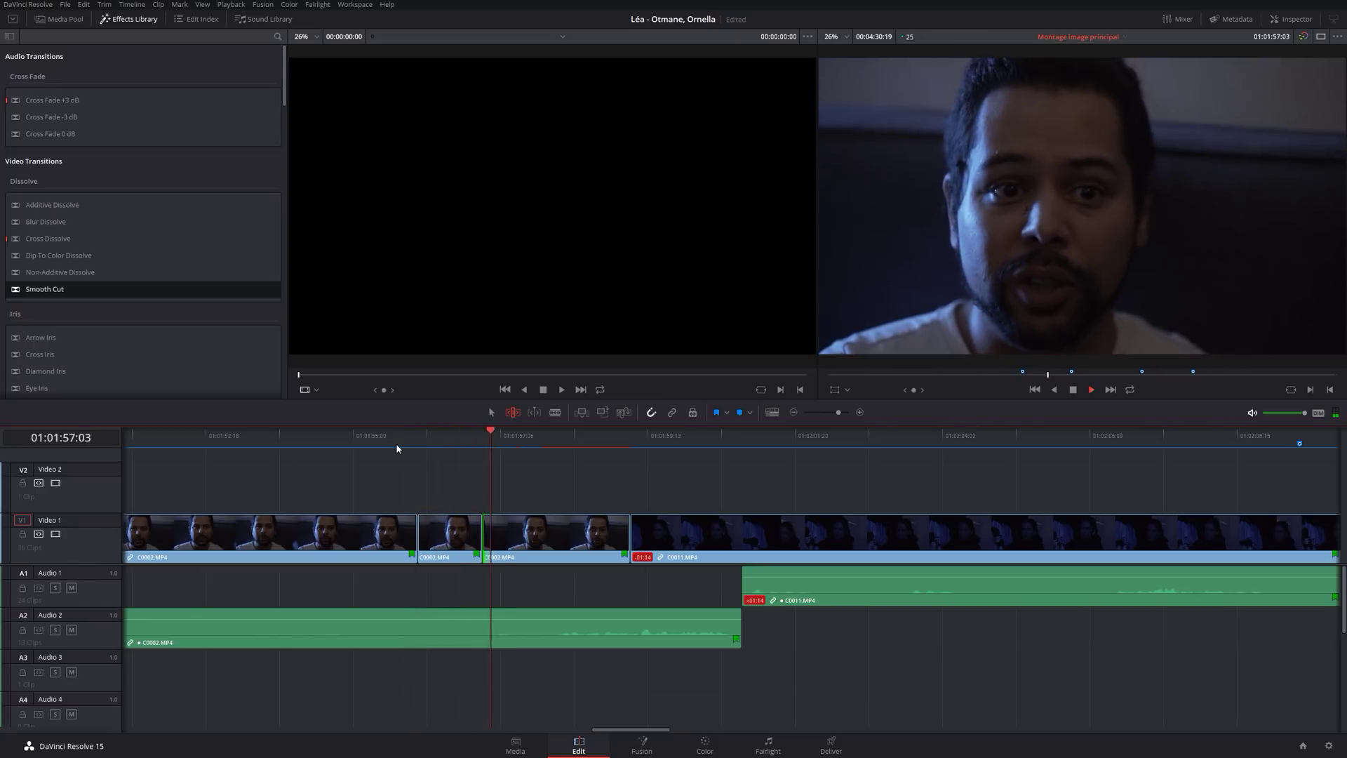
{"action": "key", "text": "space"}
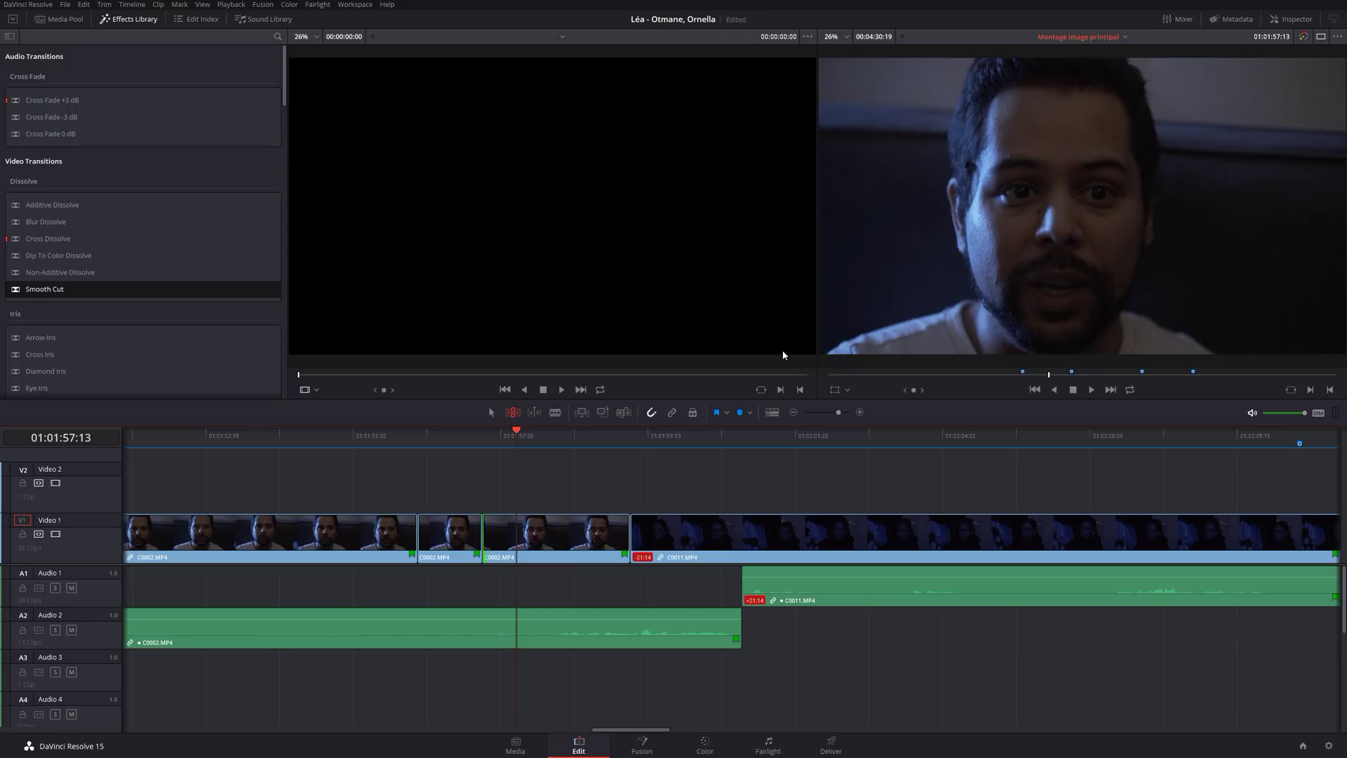
{"action": "left_click", "coordinate": [419, 435]}
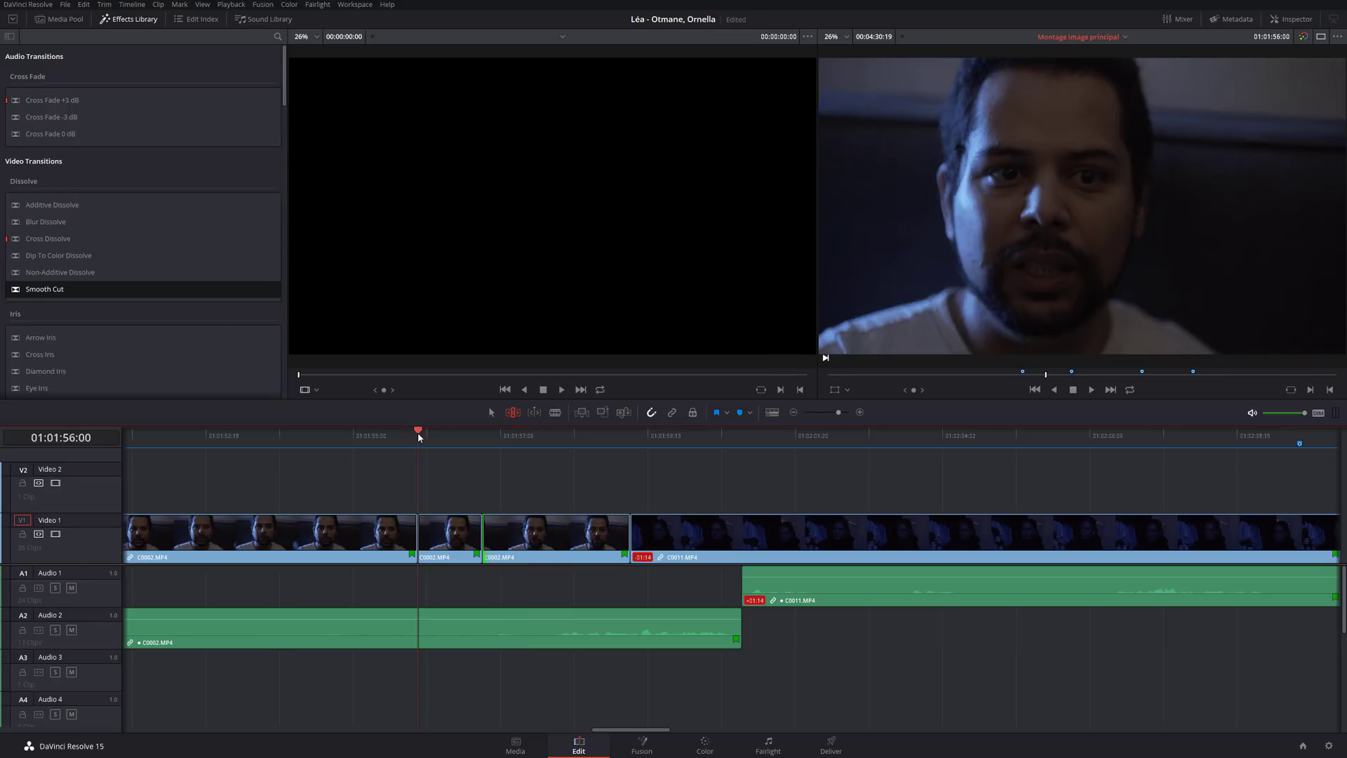
{"action": "left_click", "coordinate": [402, 436]}
{"action": "key", "text": "space"}
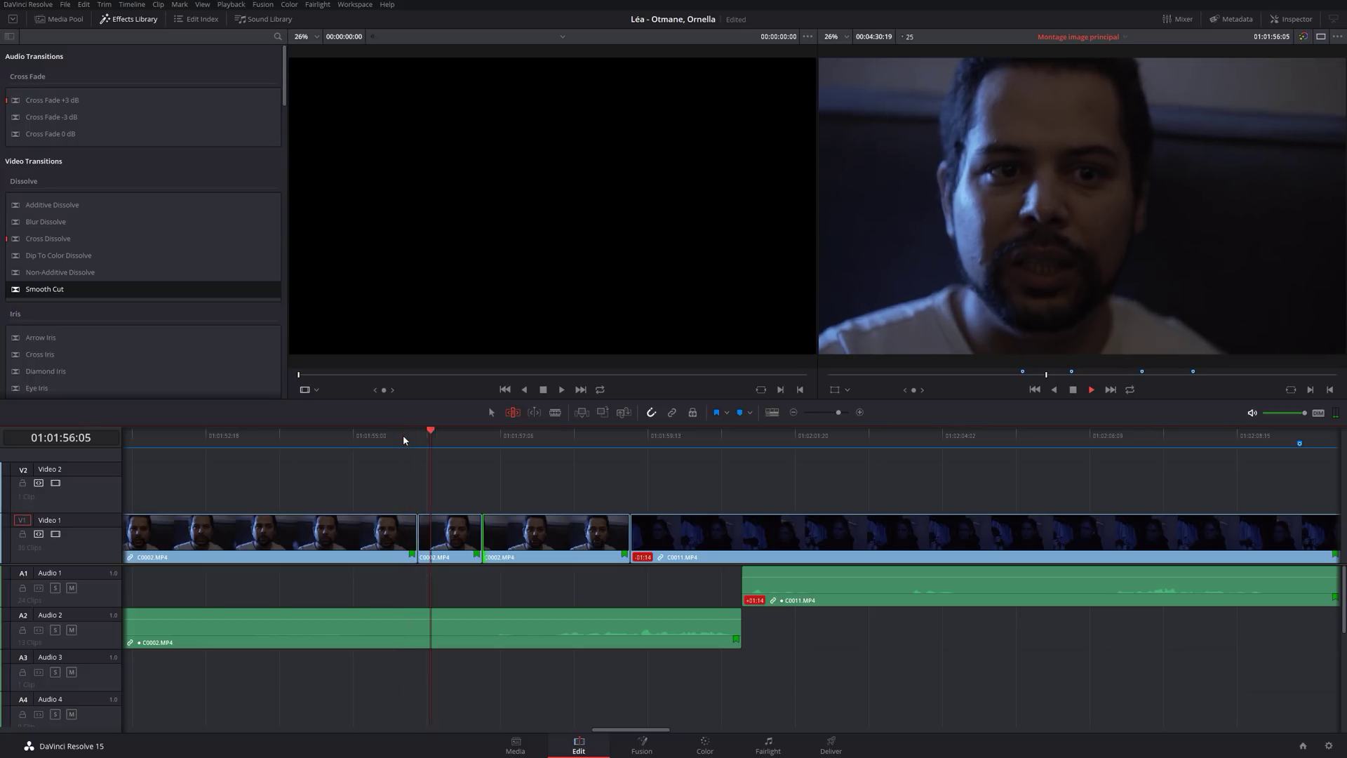
{"action": "key", "text": "space"}
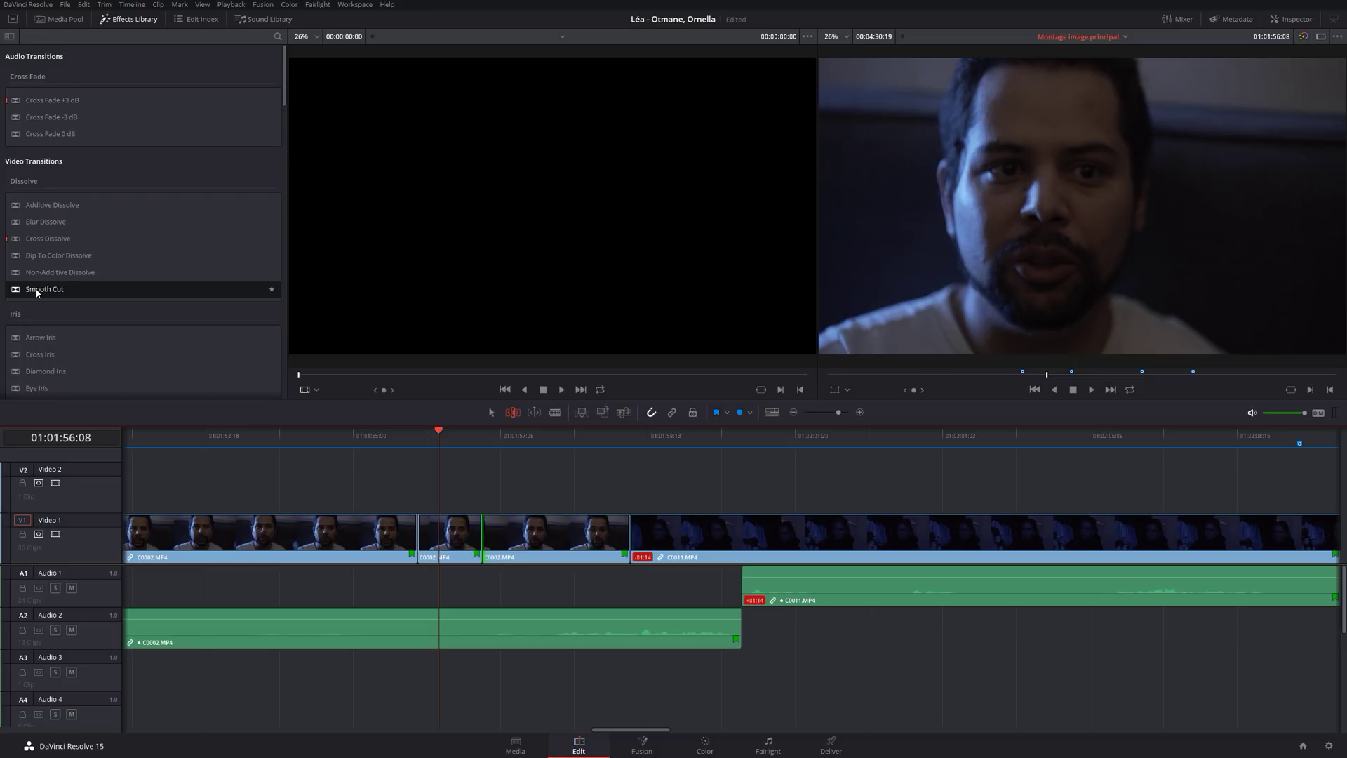
{"action": "left_click_drag", "start_coordinate": [37, 293], "coordinate": [437, 529]}
{"action": "left_click", "coordinate": [382, 437]}
{"action": "key", "text": "space"}
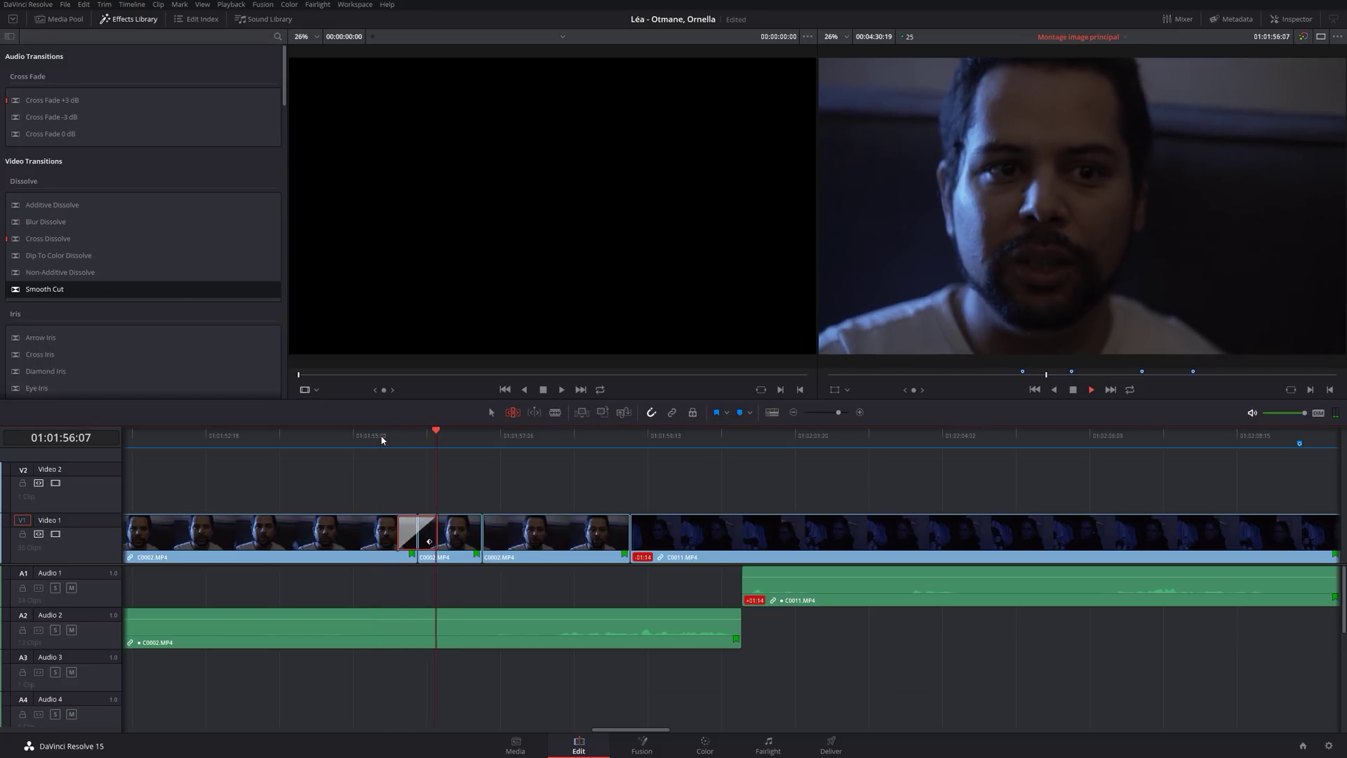
{"action": "key", "text": "space"}
{"action": "left_click", "coordinate": [381, 436]}
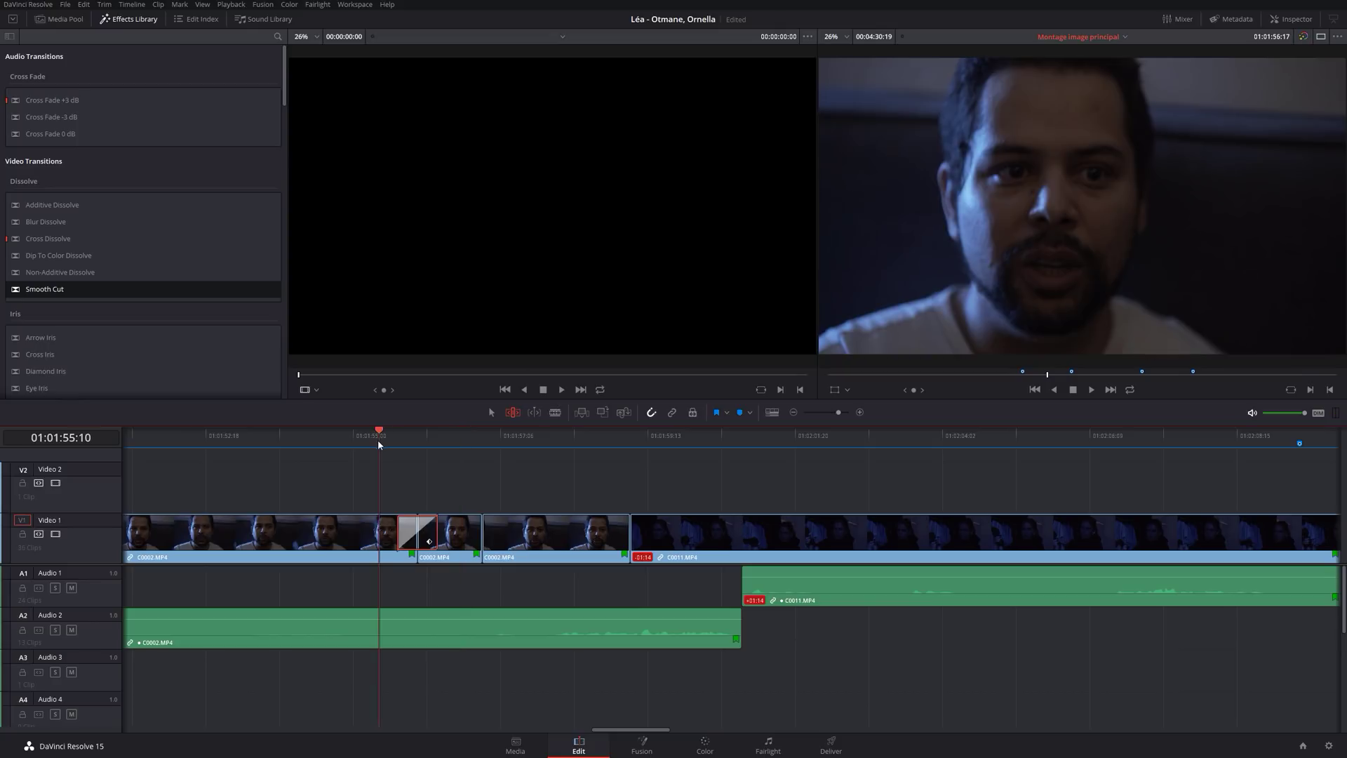
{"action": "key", "text": "space"}
{"action": "key", "text": "space"}
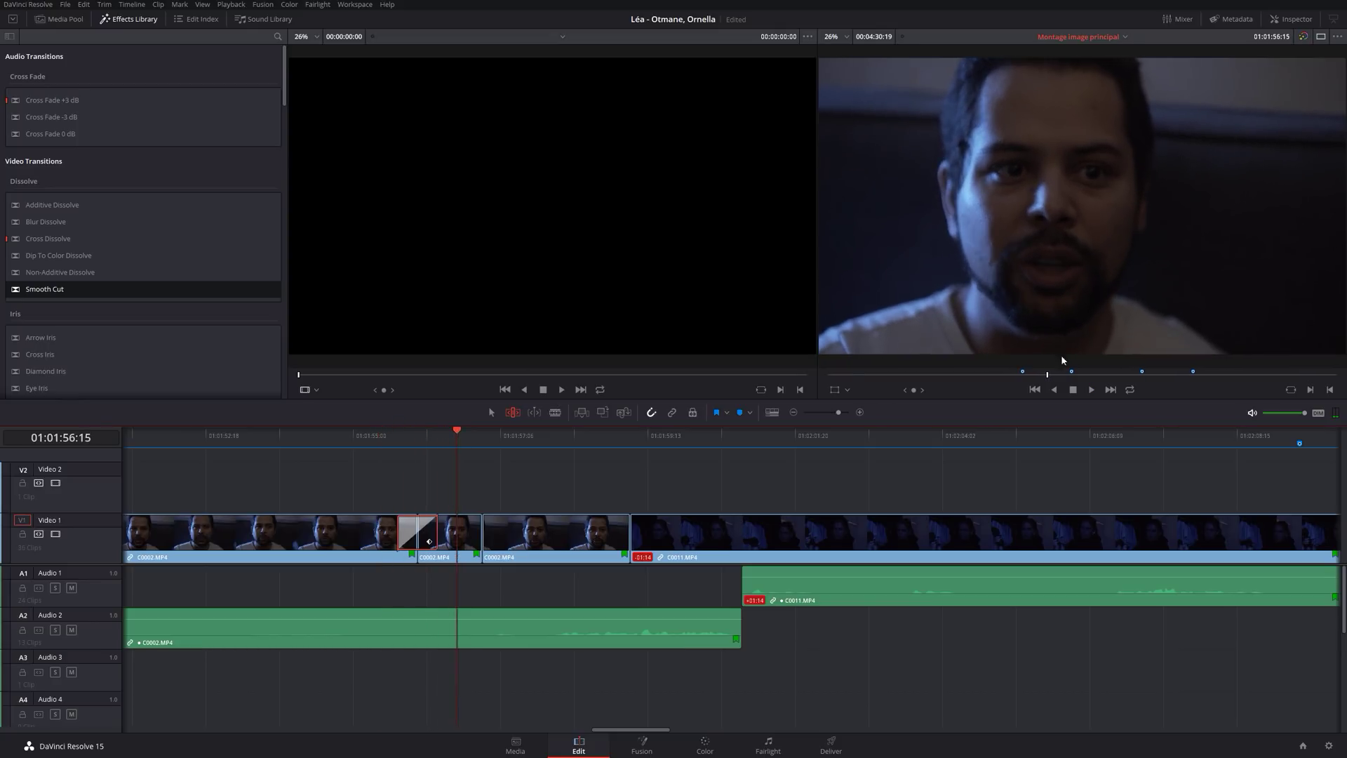
{"action": "left_click", "coordinate": [390, 442]}
{"action": "key", "text": "space"}
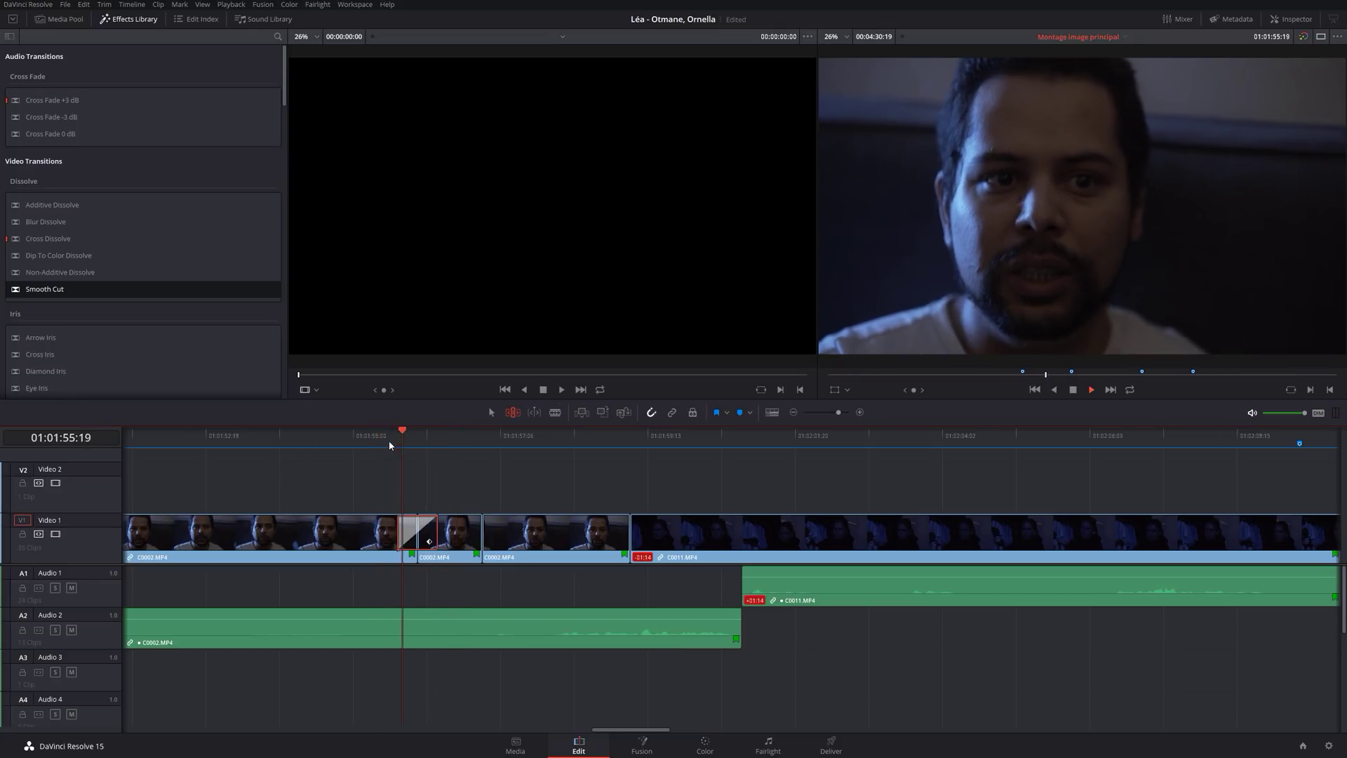
{"action": "key", "text": "space"}
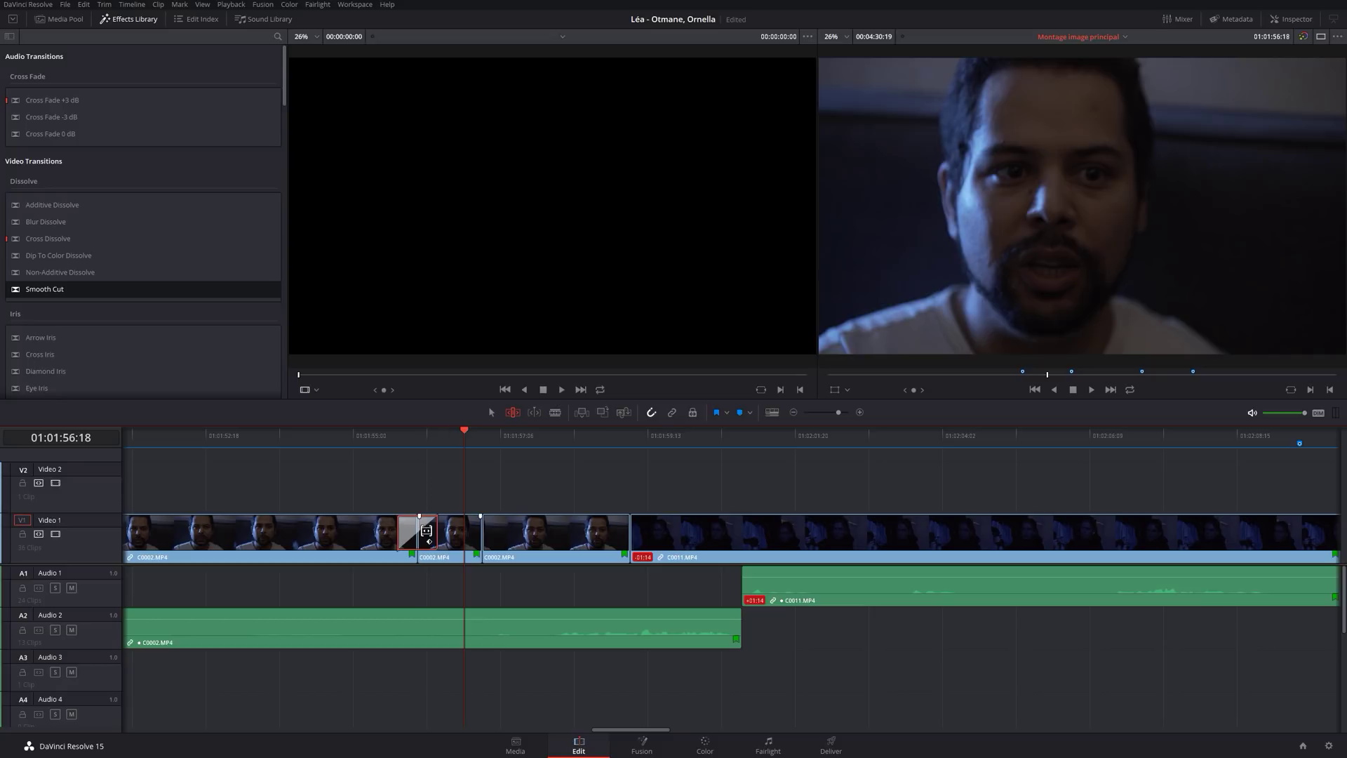
{"action": "key", "text": "a"}
{"action": "left_click", "coordinate": [419, 533]}
{"action": "left_click", "coordinate": [430, 535]}
{"action": "key", "text": "Delete"}
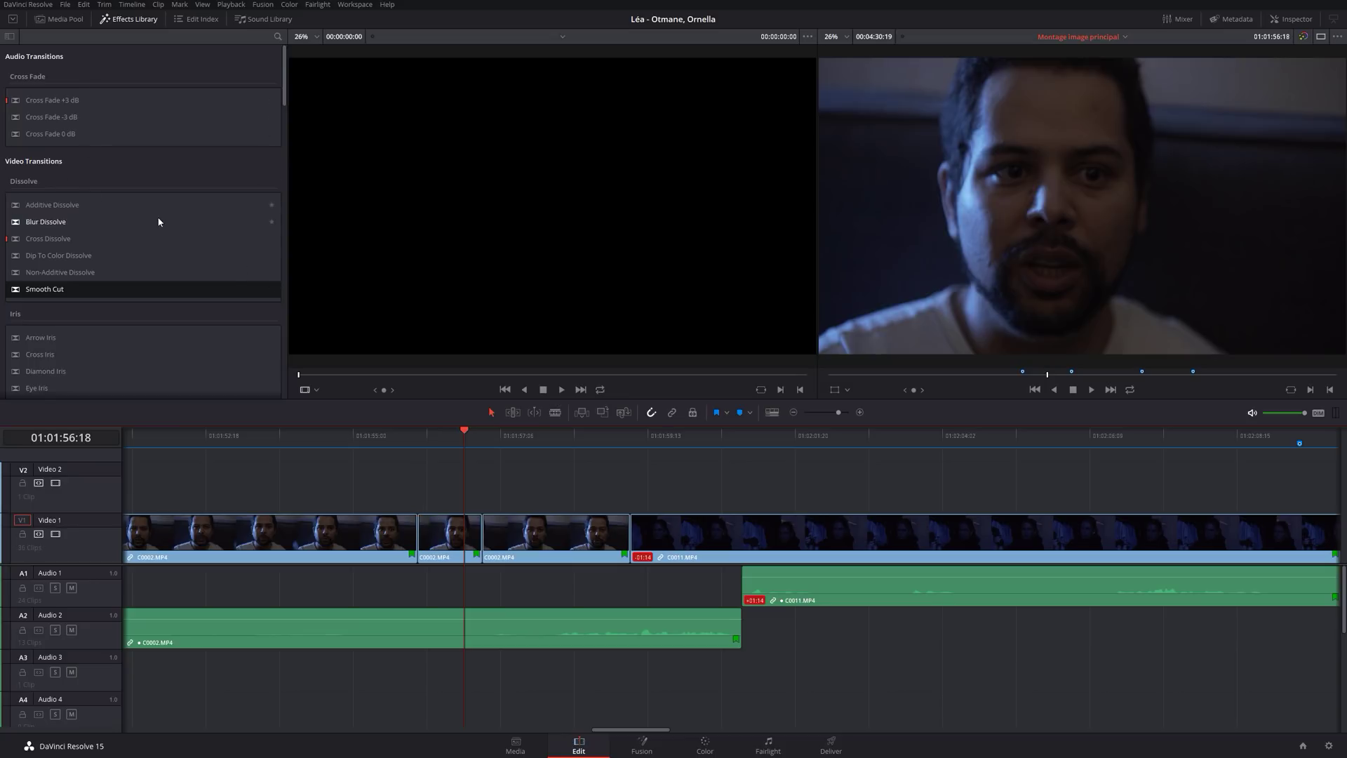
{"action": "scroll", "coordinate": [159, 221], "scroll_direction": "down", "scroll_amount": 3}
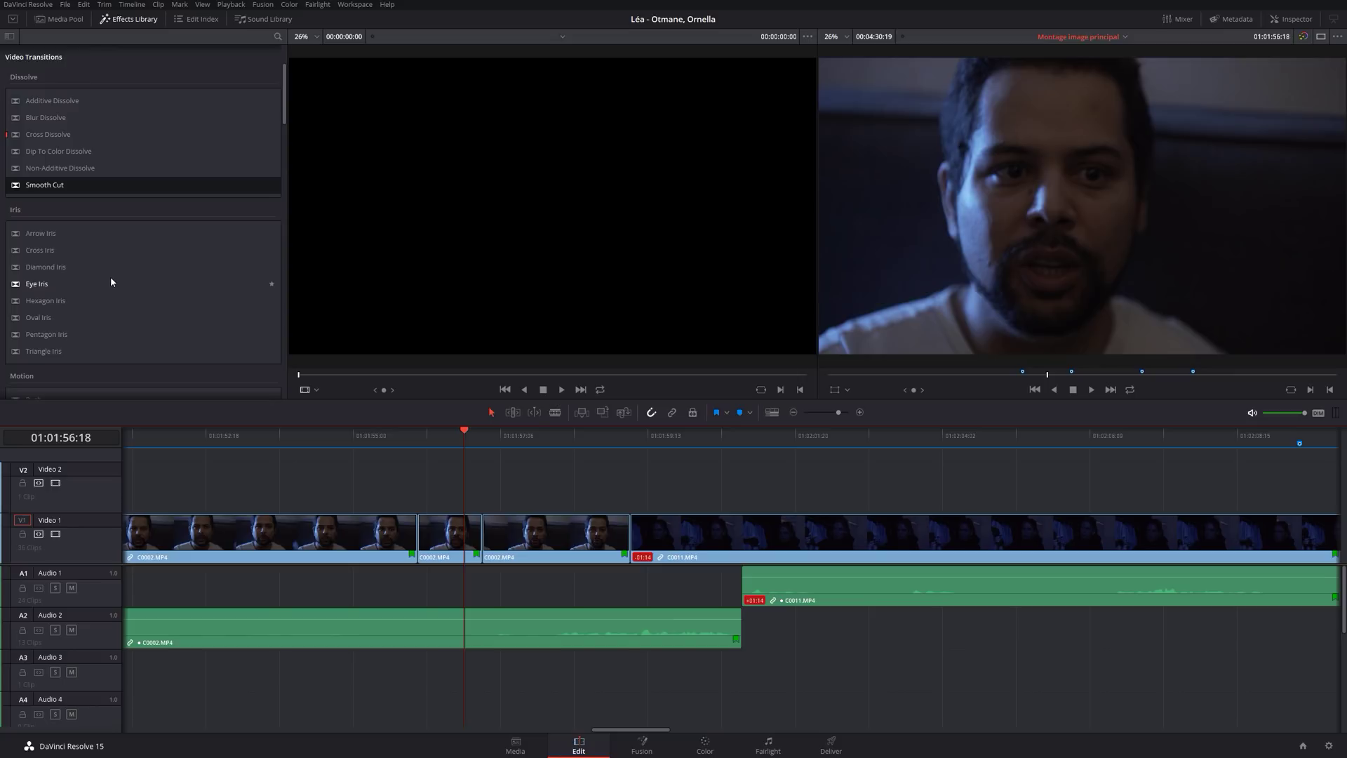
{"action": "left_click_drag", "start_coordinate": [41, 233], "coordinate": [625, 530]}
{"action": "left_click", "coordinate": [585, 441]}
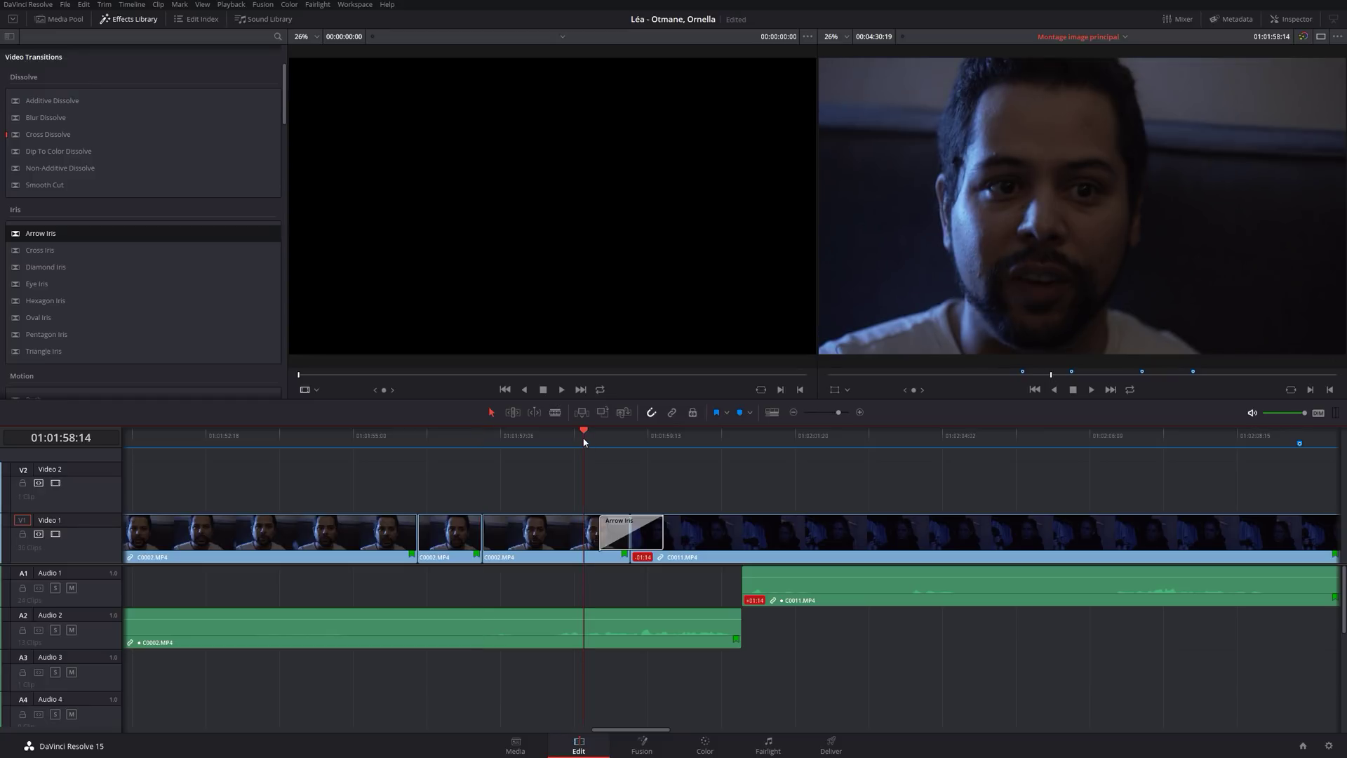
{"action": "key", "text": "space"}
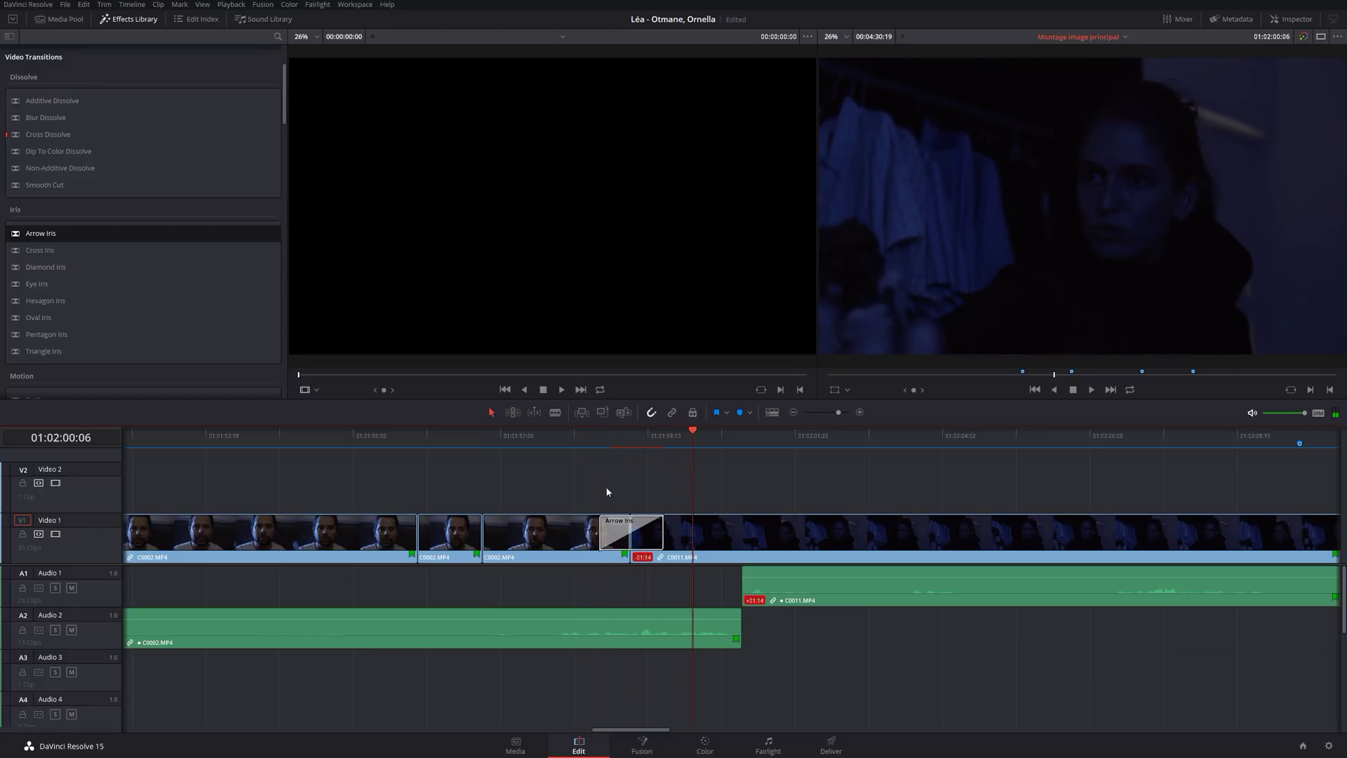
{"action": "left_click", "coordinate": [643, 531]}
{"action": "key", "text": "Delete"}
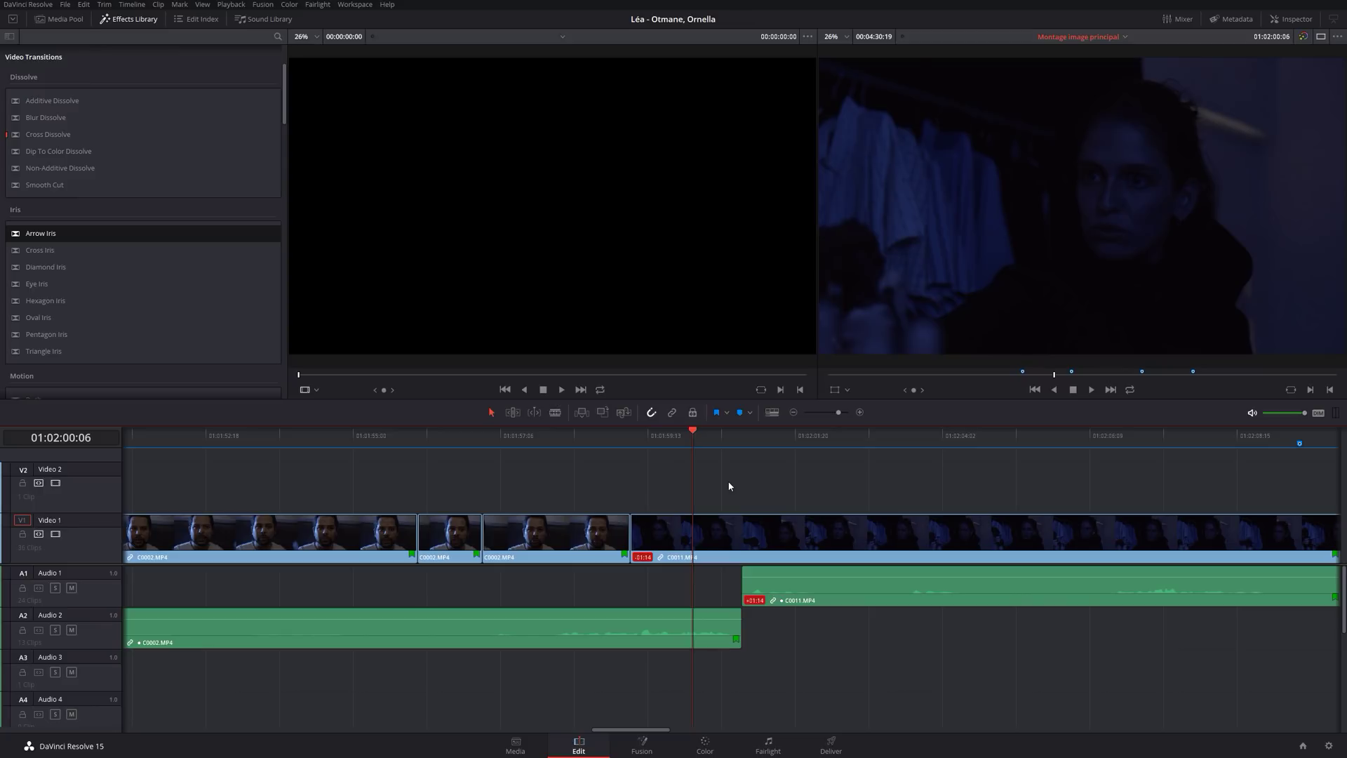
Scroll the Video Transitions list and select Dip To Color Dissolve.
{"action": "scroll", "coordinate": [40, 255], "scroll_direction": "down", "scroll_amount": 3}
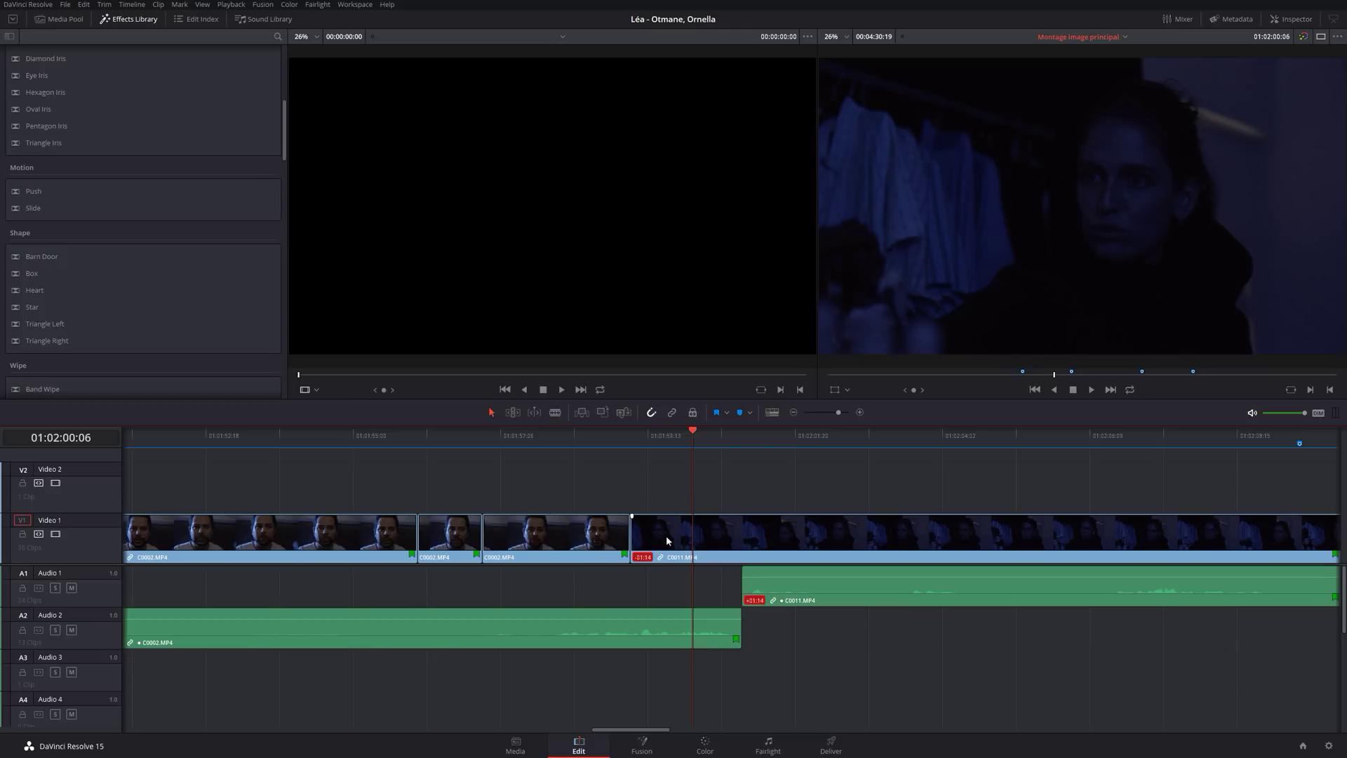
{"action": "scroll", "coordinate": [89, 330], "scroll_direction": "up", "scroll_amount": 5}
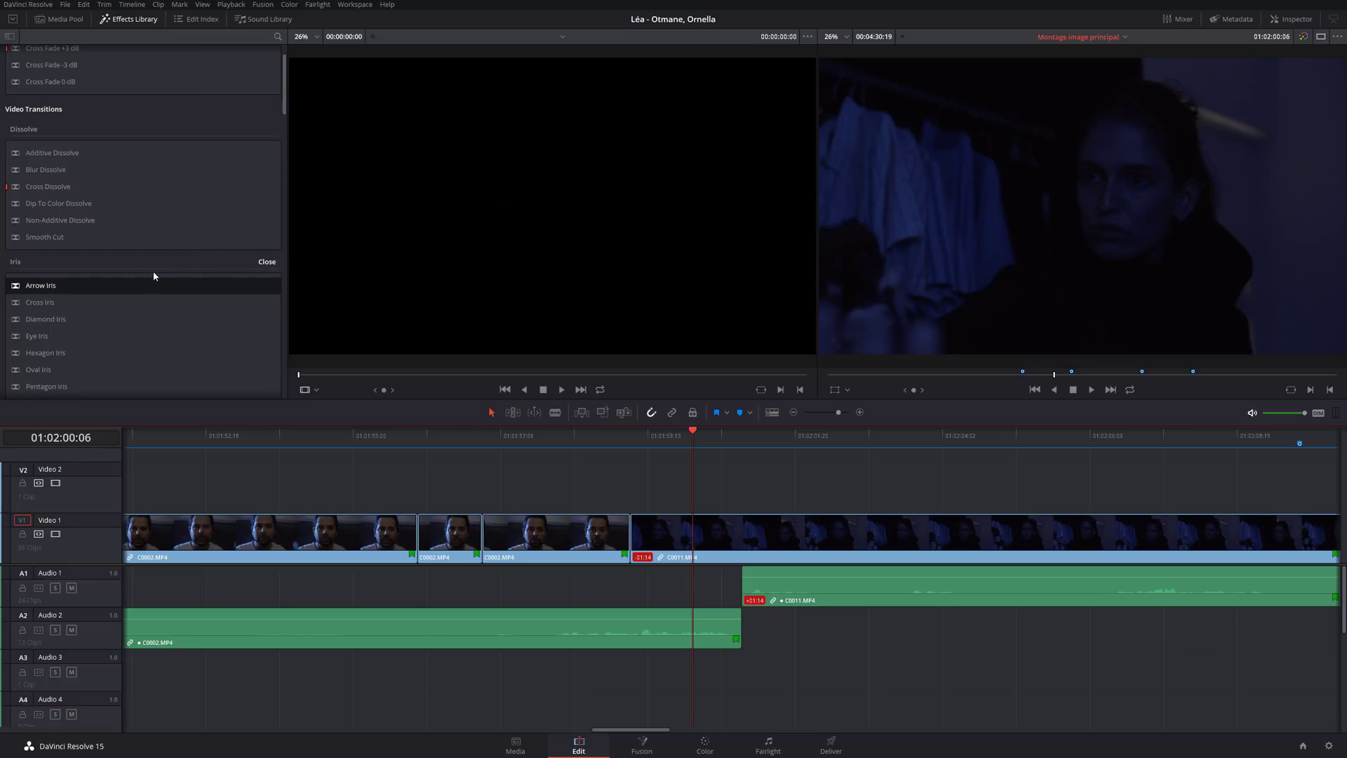
{"action": "left_click", "coordinate": [40, 239]}
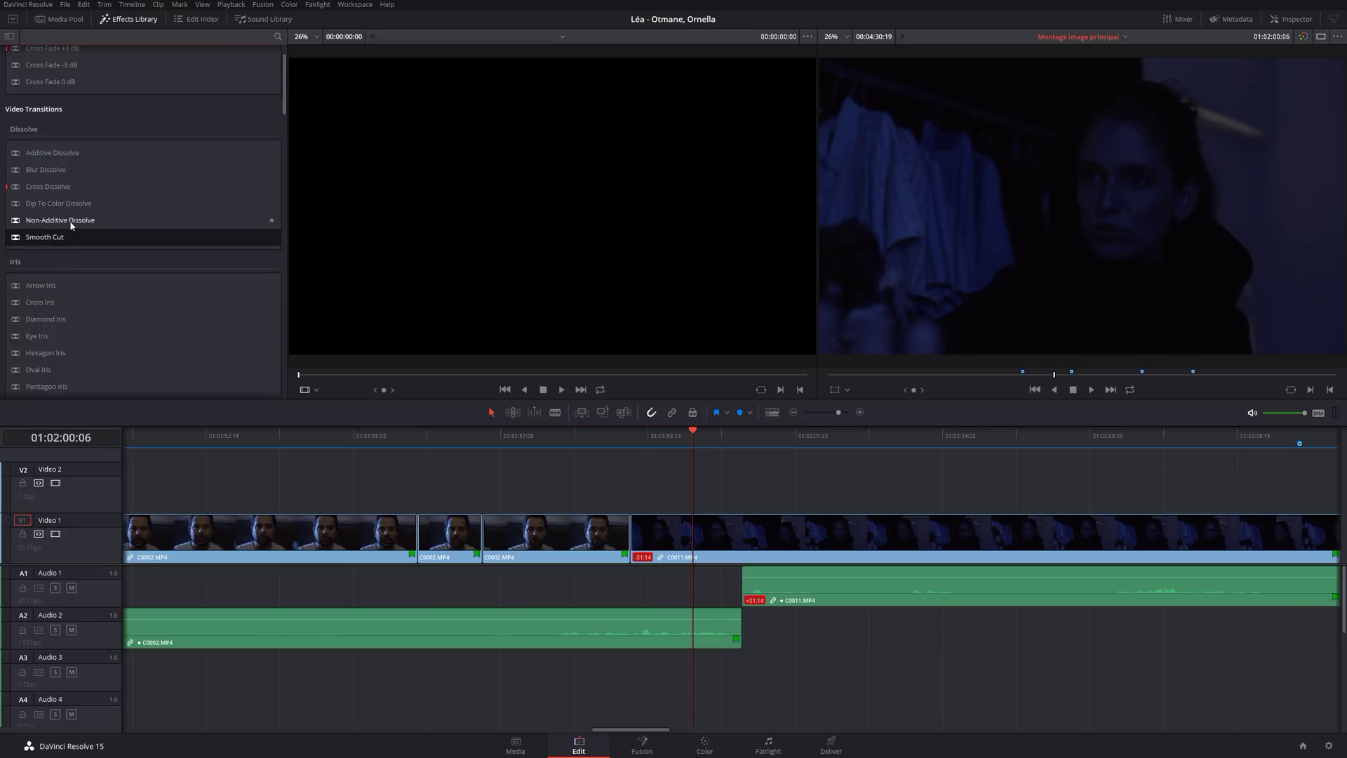
{"action": "left_click", "coordinate": [65, 203]}
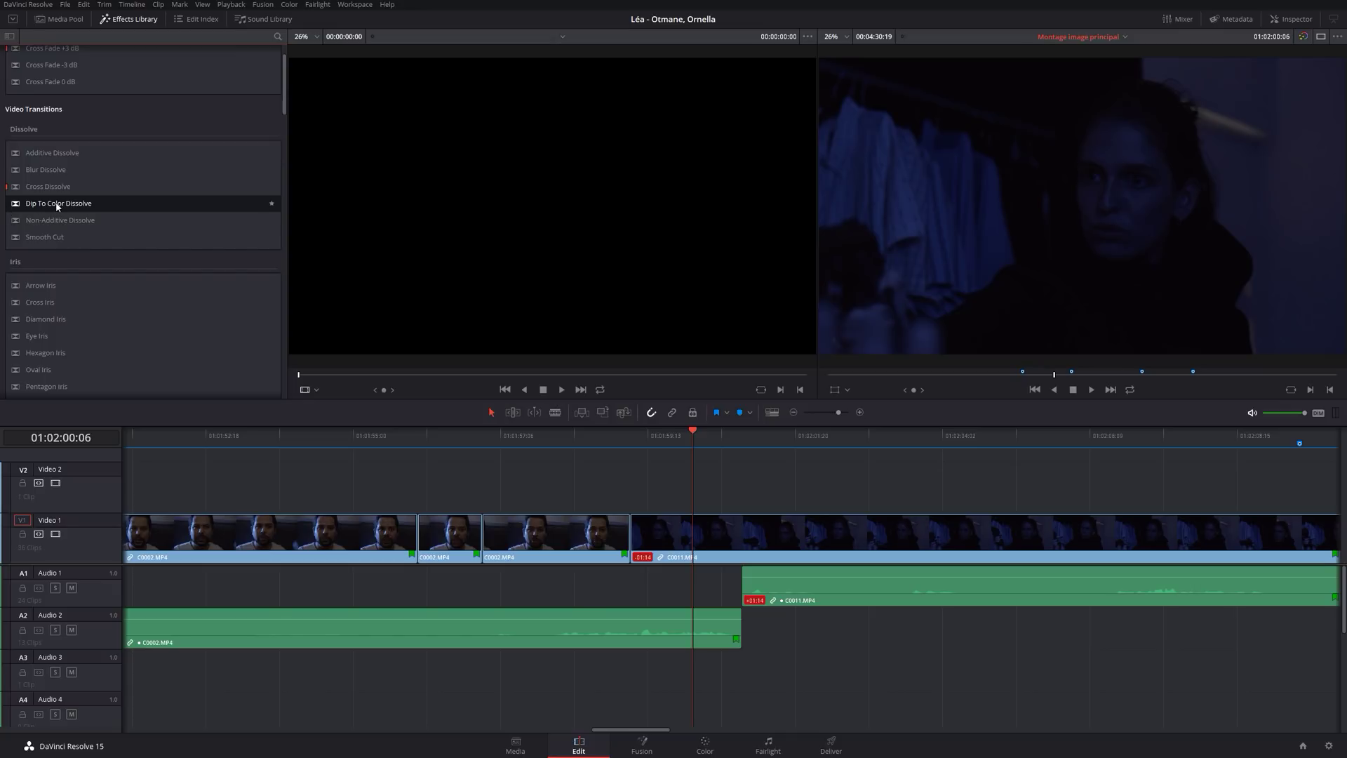
Drop a Dip To Color Dissolve onto the C0002/C0011 cut and preview the dip to white.
{"action": "left_click_drag", "start_coordinate": [57, 206], "coordinate": [628, 531]}
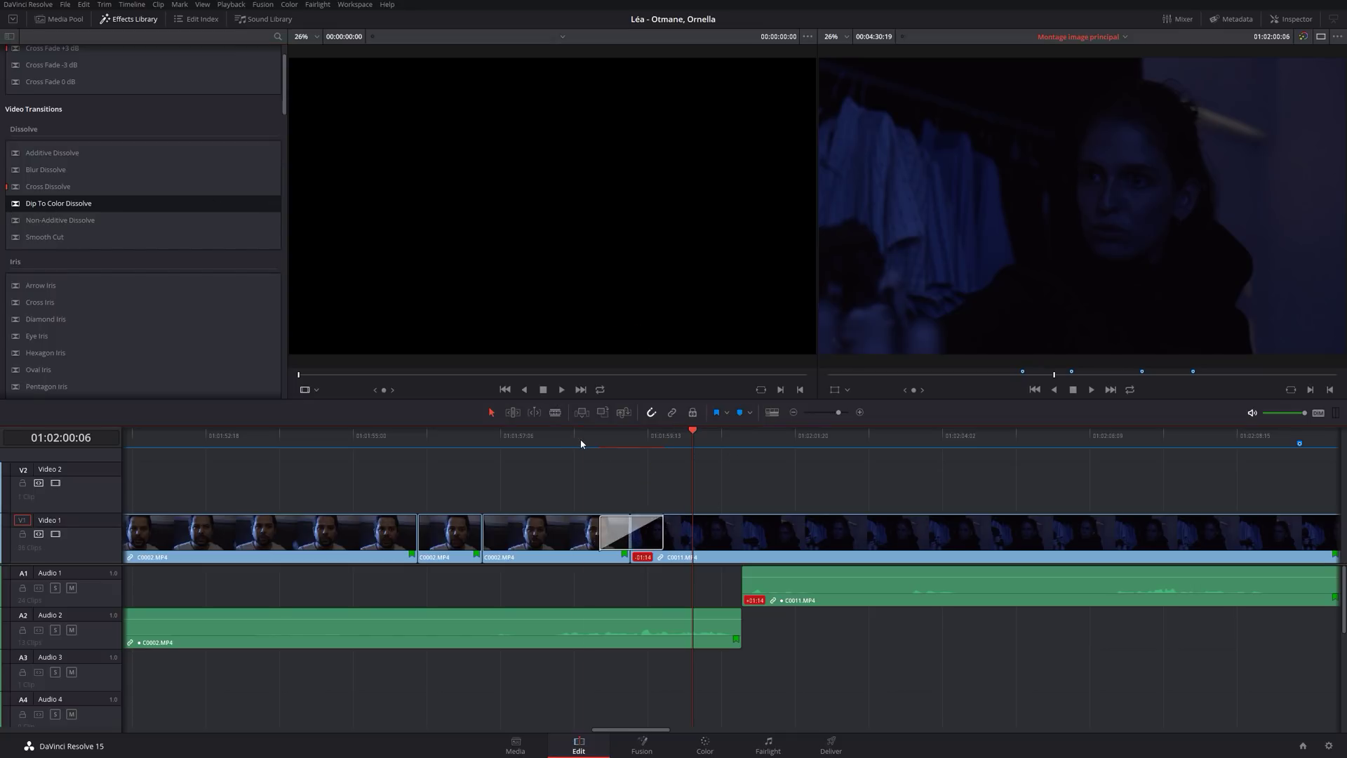
{"action": "left_click", "coordinate": [578, 441]}
{"action": "key", "text": "space"}
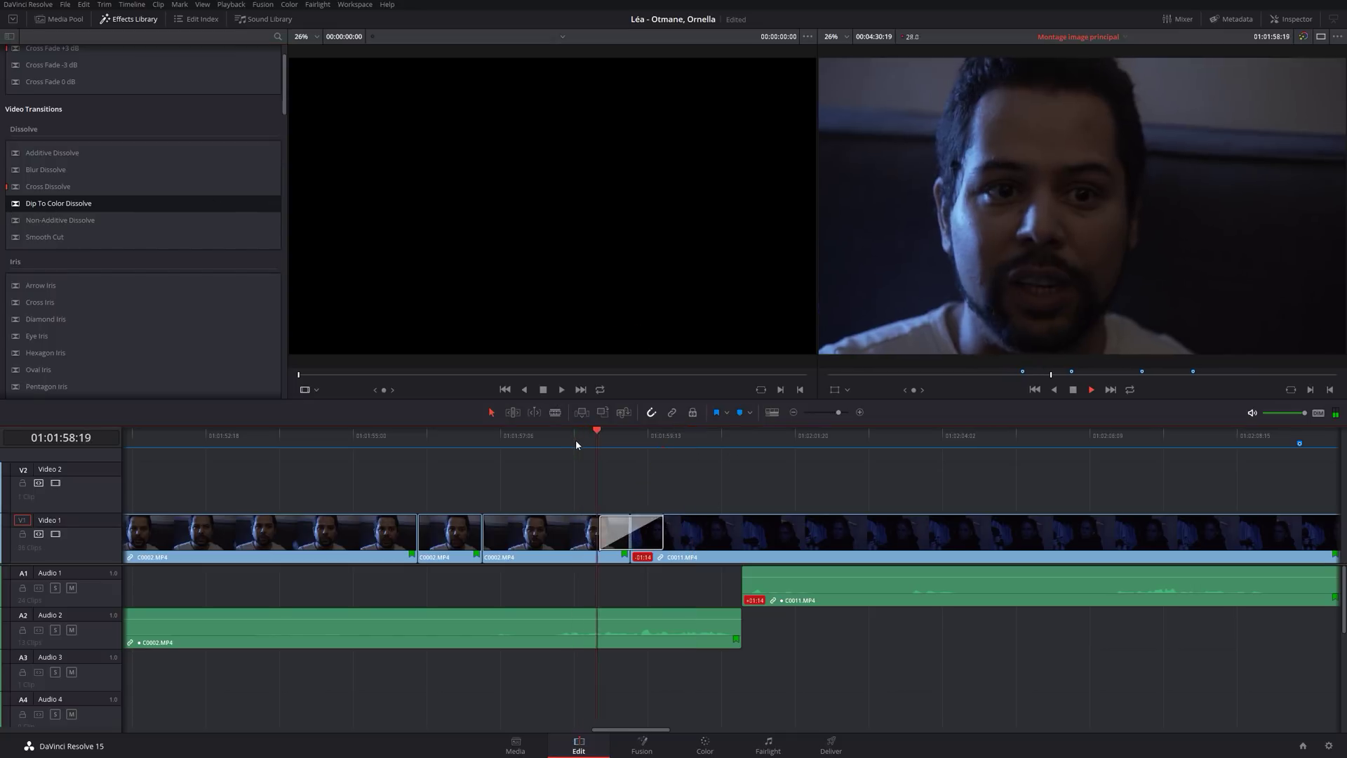
{"action": "key", "text": "space"}
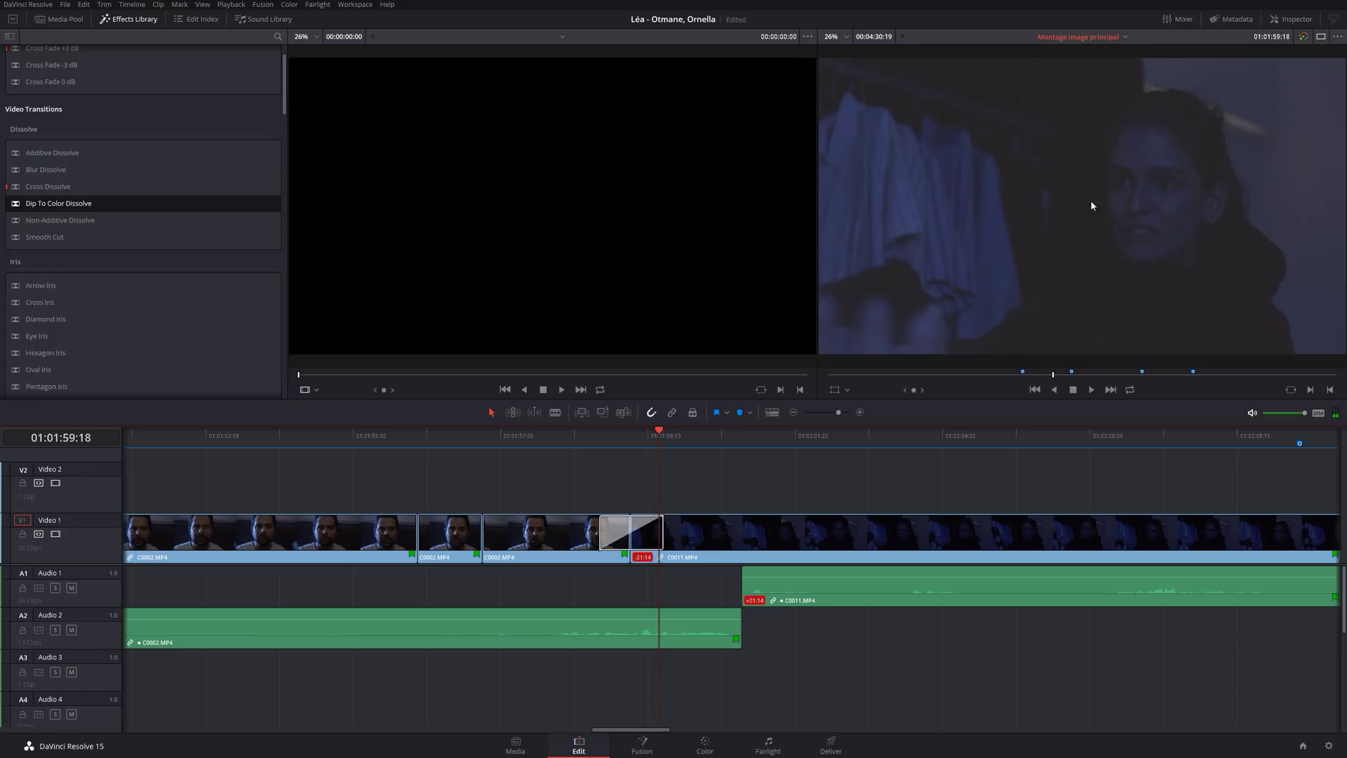
Select the dissolve and show its settings in the Inspector.
{"action": "left_click", "coordinate": [642, 531]}
{"action": "left_click", "coordinate": [630, 435]}
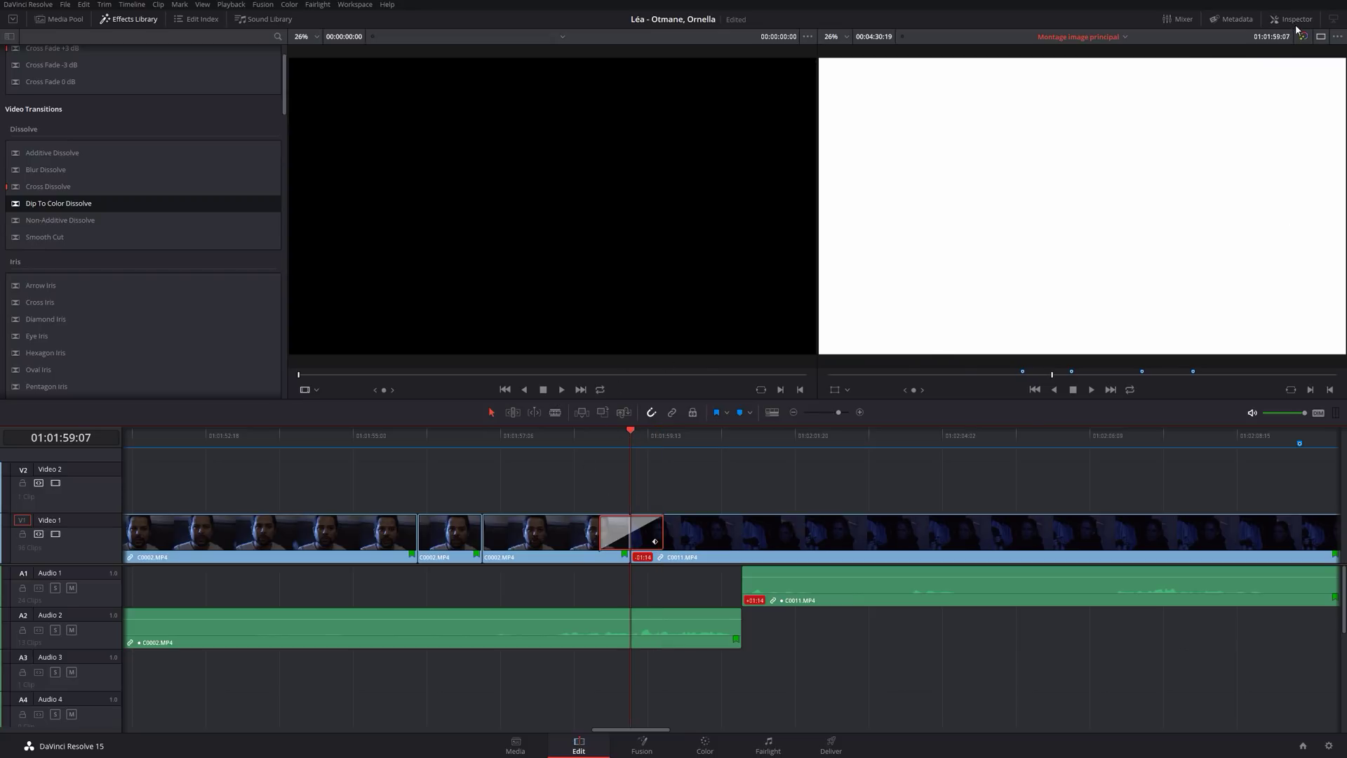
{"action": "left_click", "coordinate": [1293, 19]}
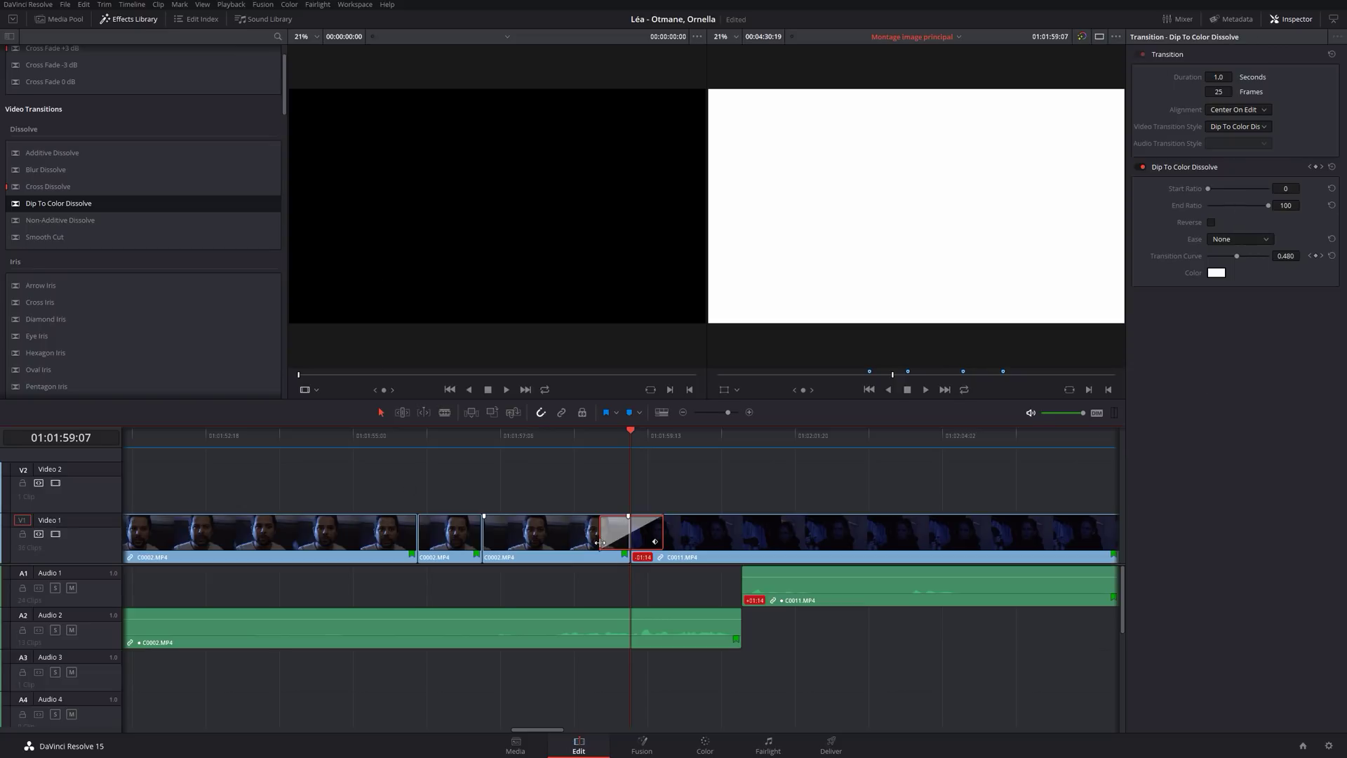
Lengthen the Dip To Color Dissolve to 34 frames.
{"action": "left_click", "coordinate": [537, 547]}
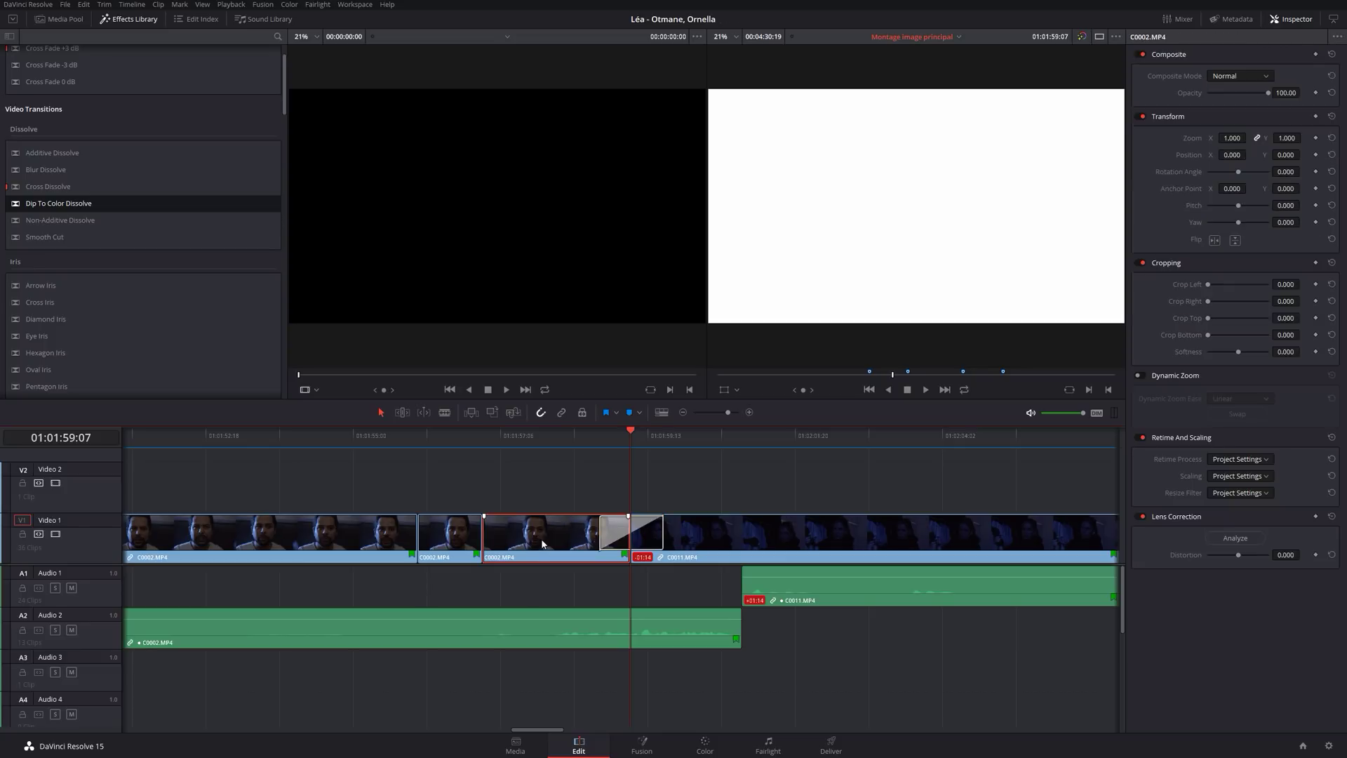
{"action": "left_click", "coordinate": [641, 535]}
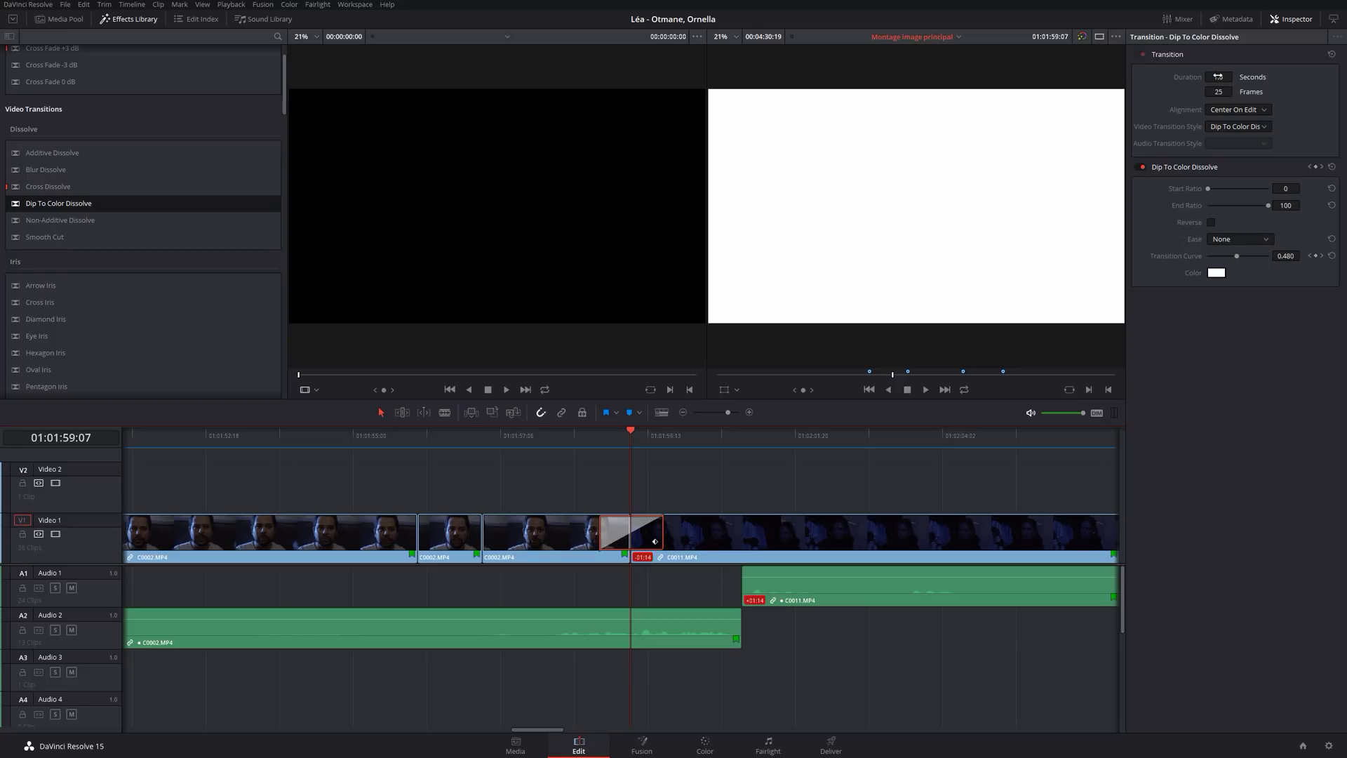
{"action": "mouse_move", "coordinate": [1217, 76]}
{"action": "left_mouse_down"}
{"action": "mouse_move", "coordinate": [1235, 76]}
{"action": "mouse_move", "coordinate": [1218, 76]}
{"action": "left_mouse_up"}
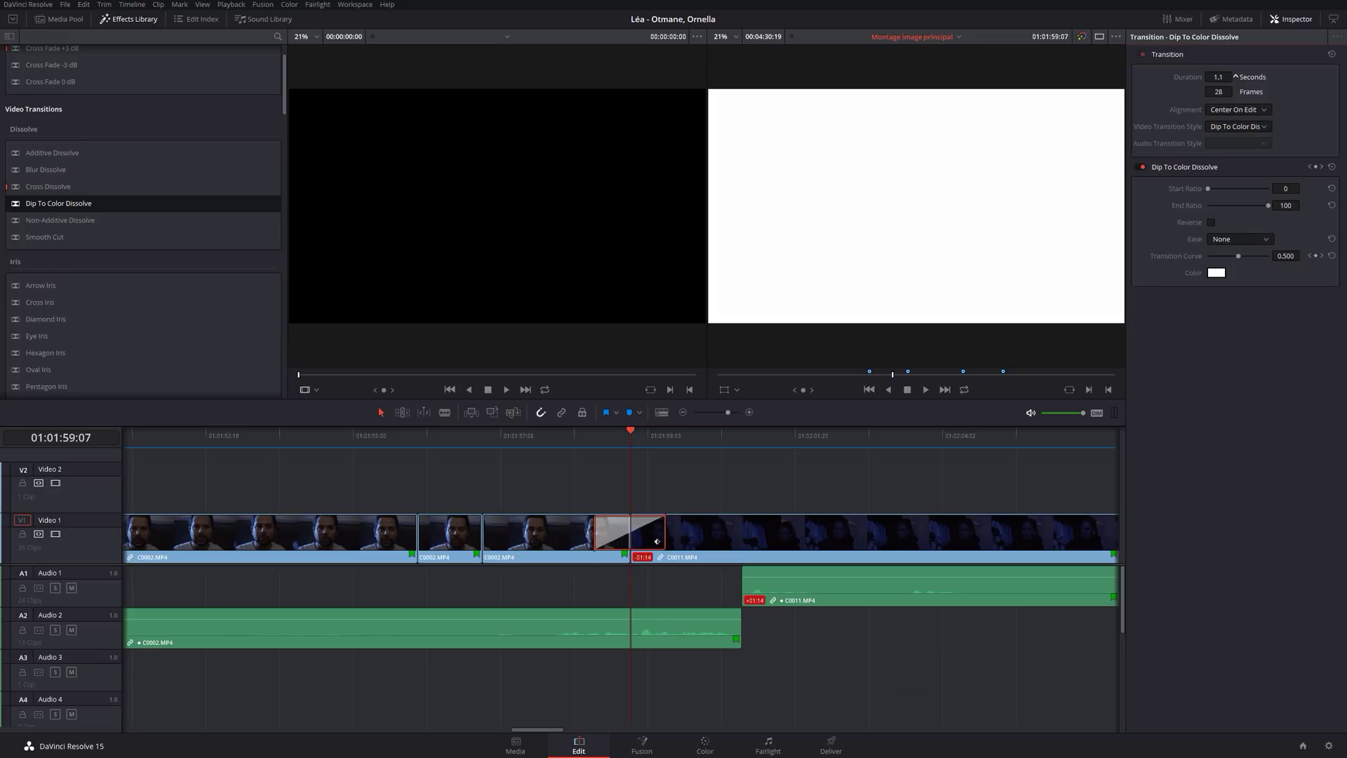
{"action": "left_click", "coordinate": [667, 535]}
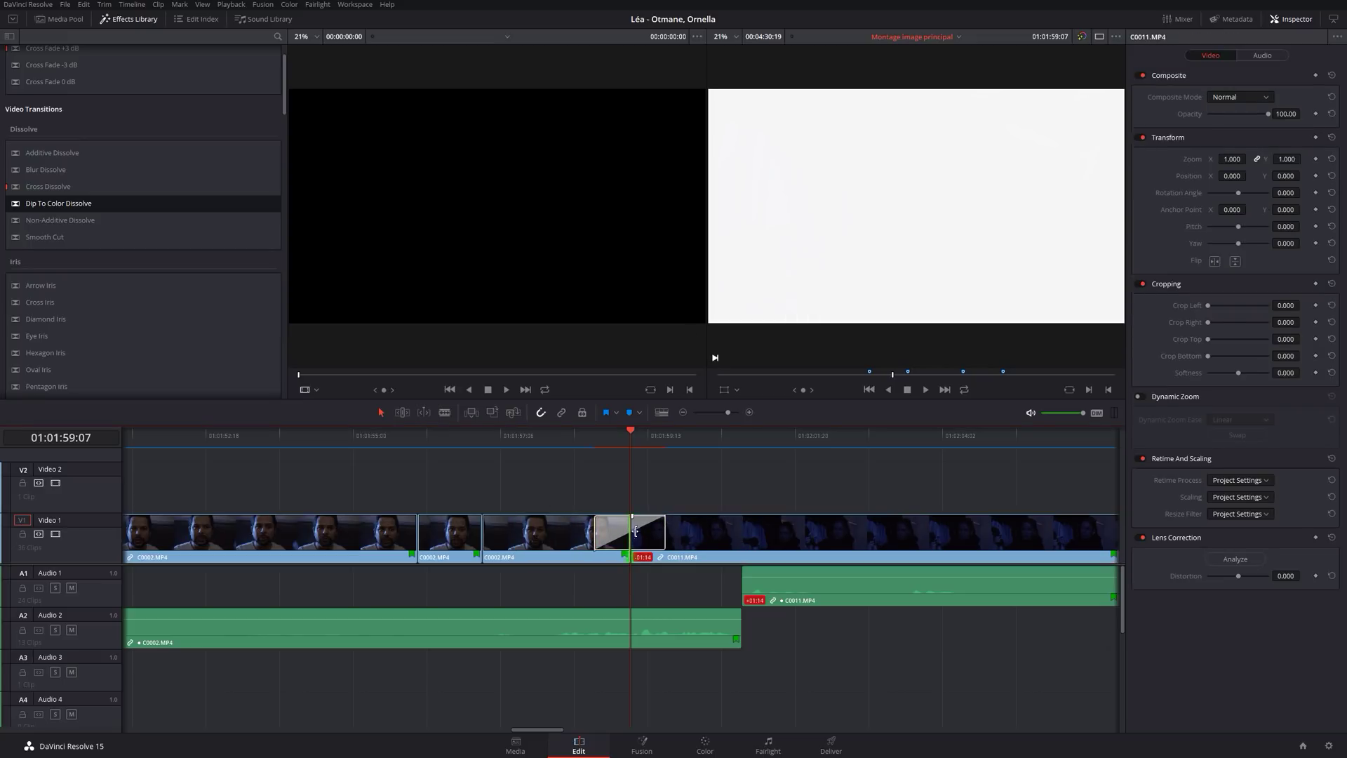
{"action": "left_click_drag", "start_coordinate": [663, 537], "coordinate": [672, 536]}
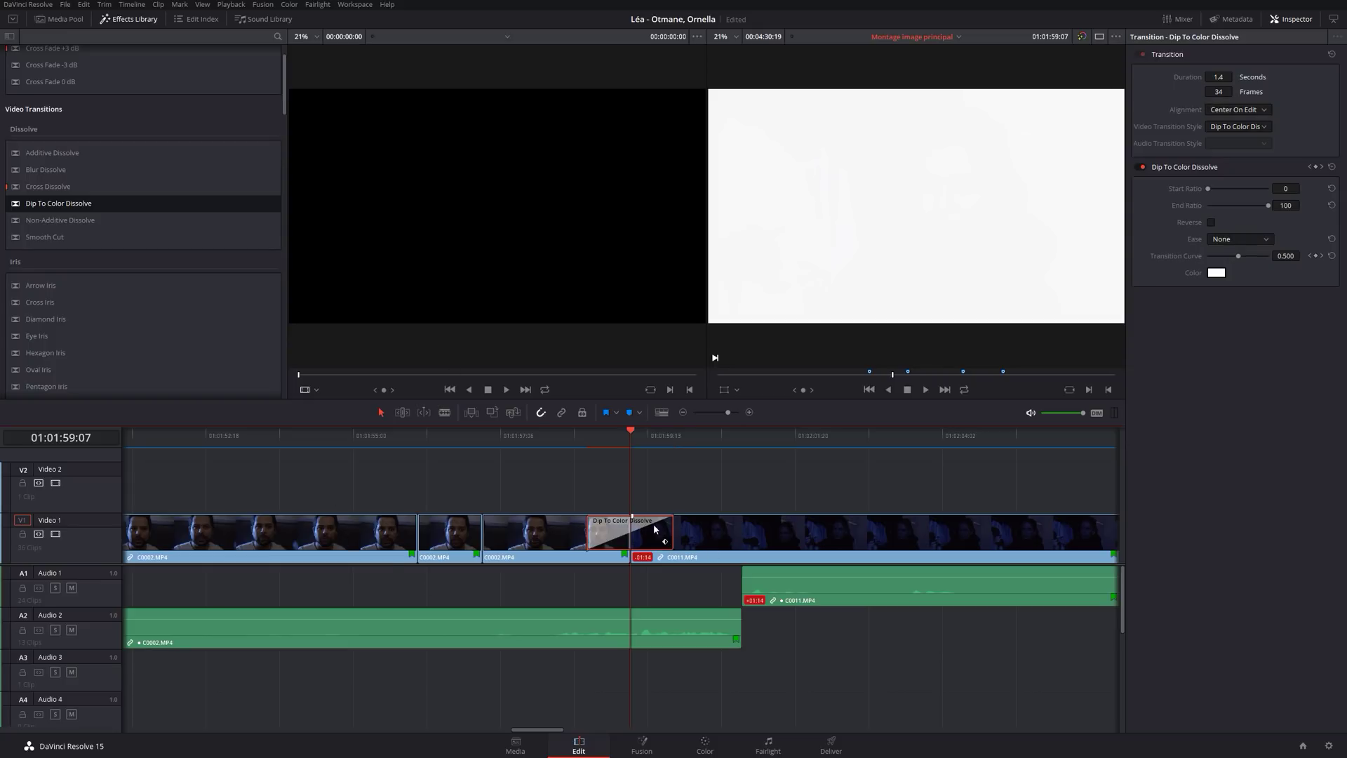
Set the dissolve's alignment to Start On Edit and play it back.
{"action": "left_click", "coordinate": [1266, 109]}
{"action": "left_click", "coordinate": [1237, 123]}
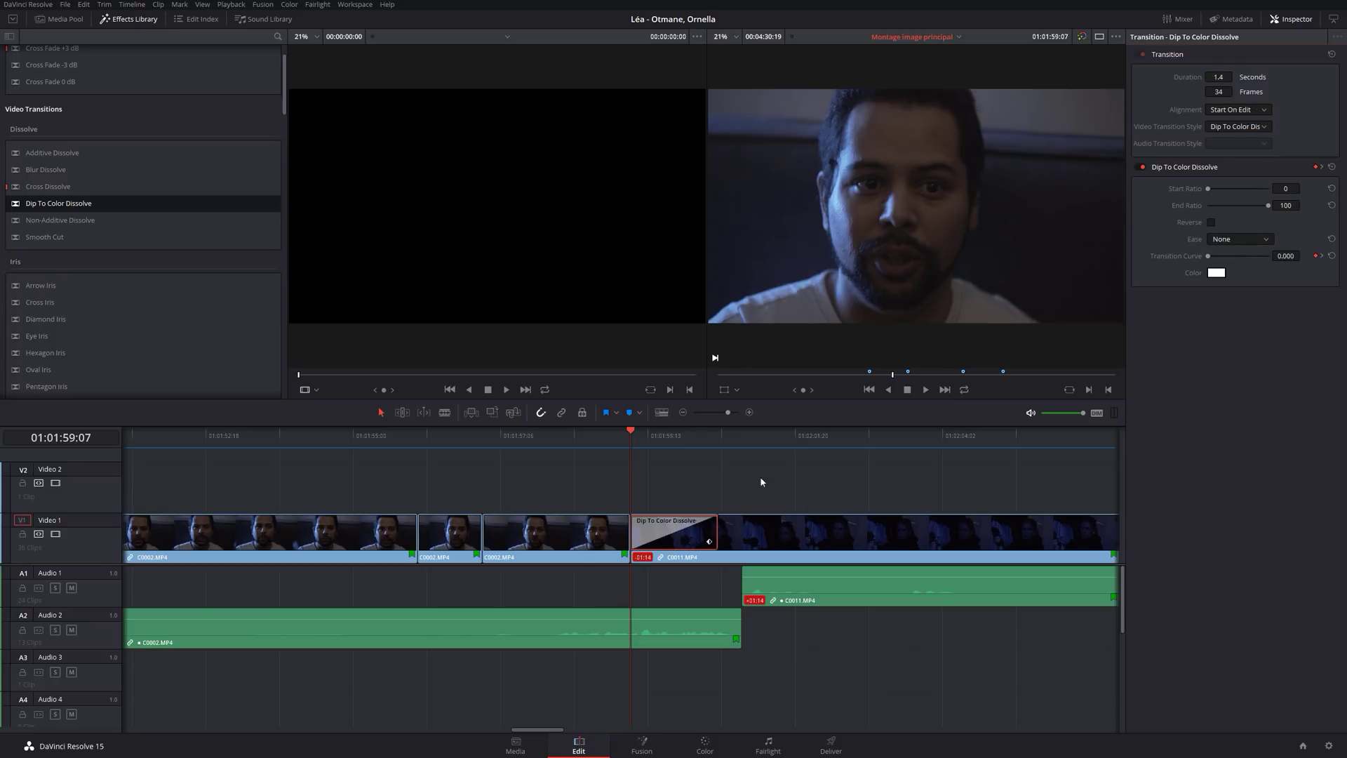
{"action": "left_click", "coordinate": [591, 440]}
{"action": "key", "text": "space"}
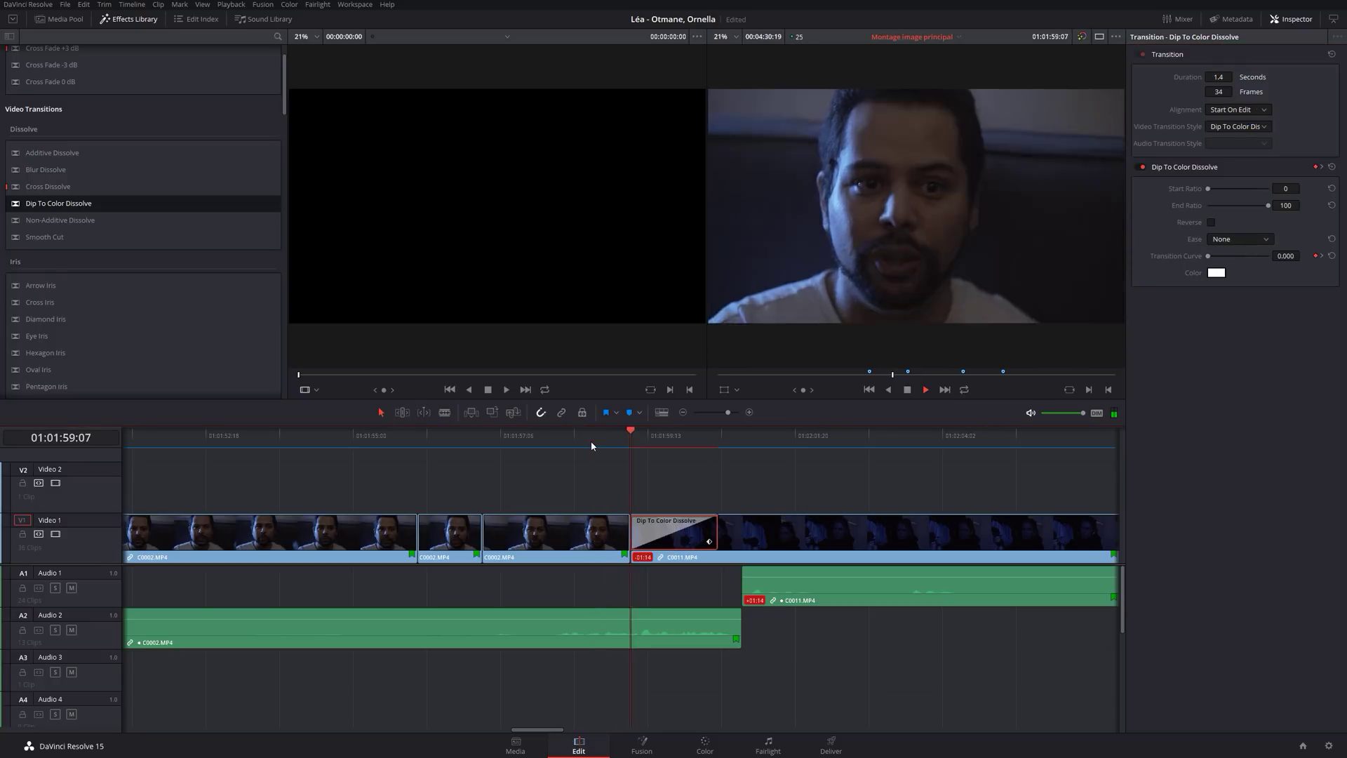
{"action": "key", "text": "space"}
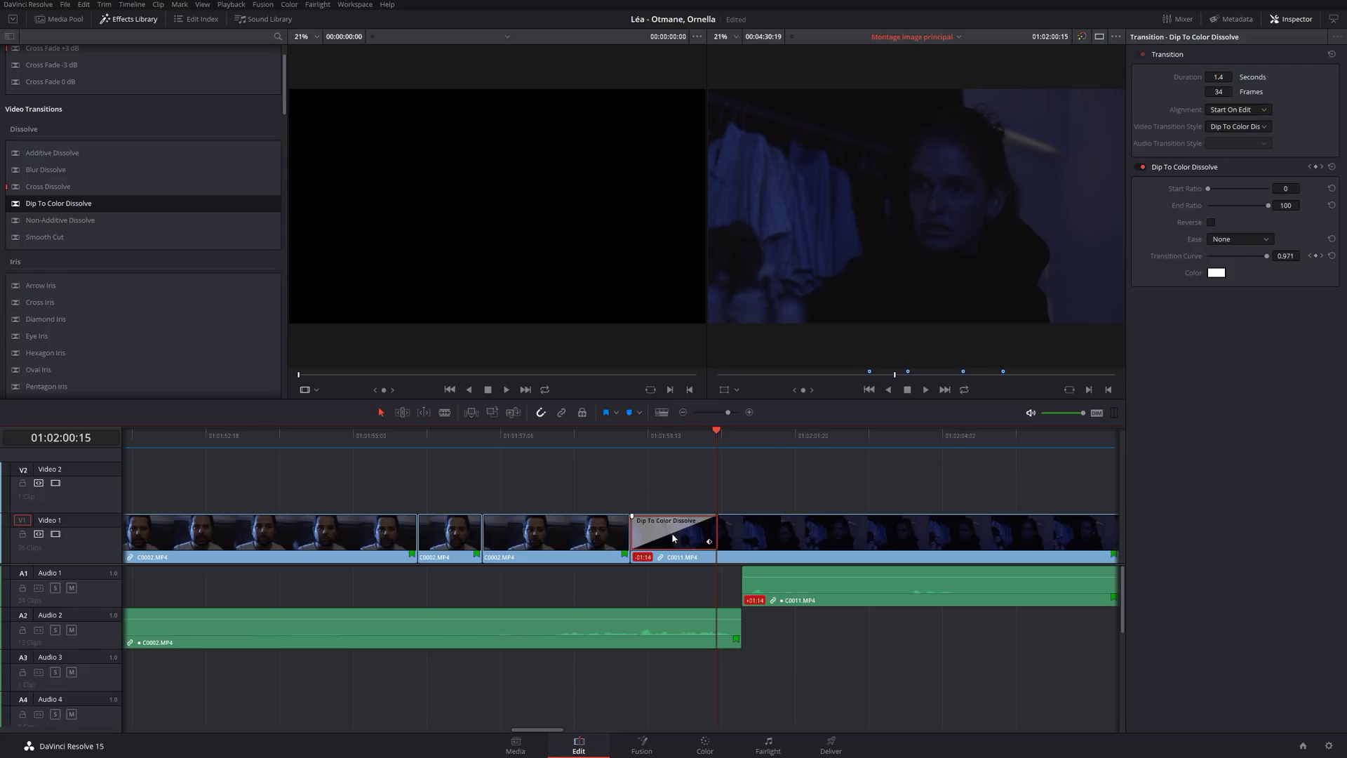
{"action": "left_click", "coordinate": [629, 438]}
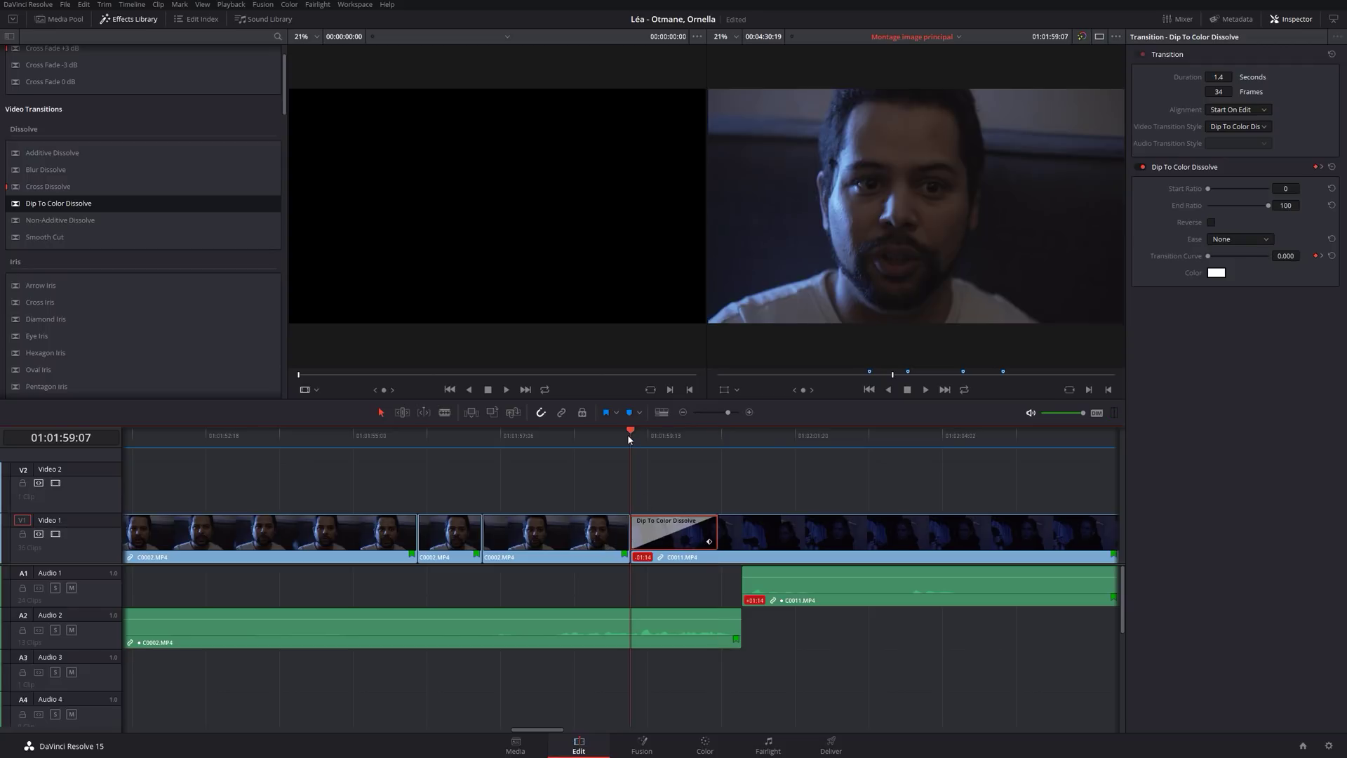
{"action": "left_click", "coordinate": [1259, 112]}
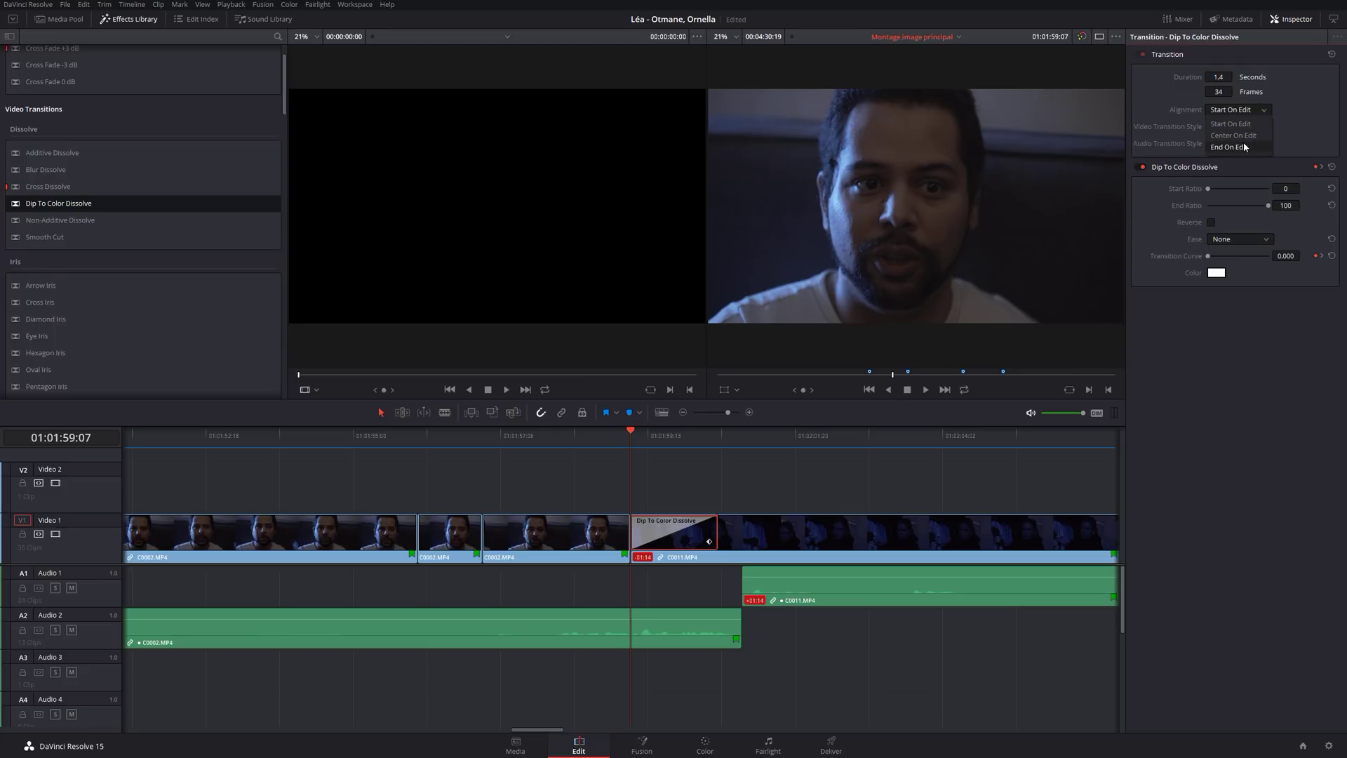
Set the dissolve's alignment to Center On Edit, leaving the transition style unchanged.
{"action": "left_click", "coordinate": [1247, 137]}
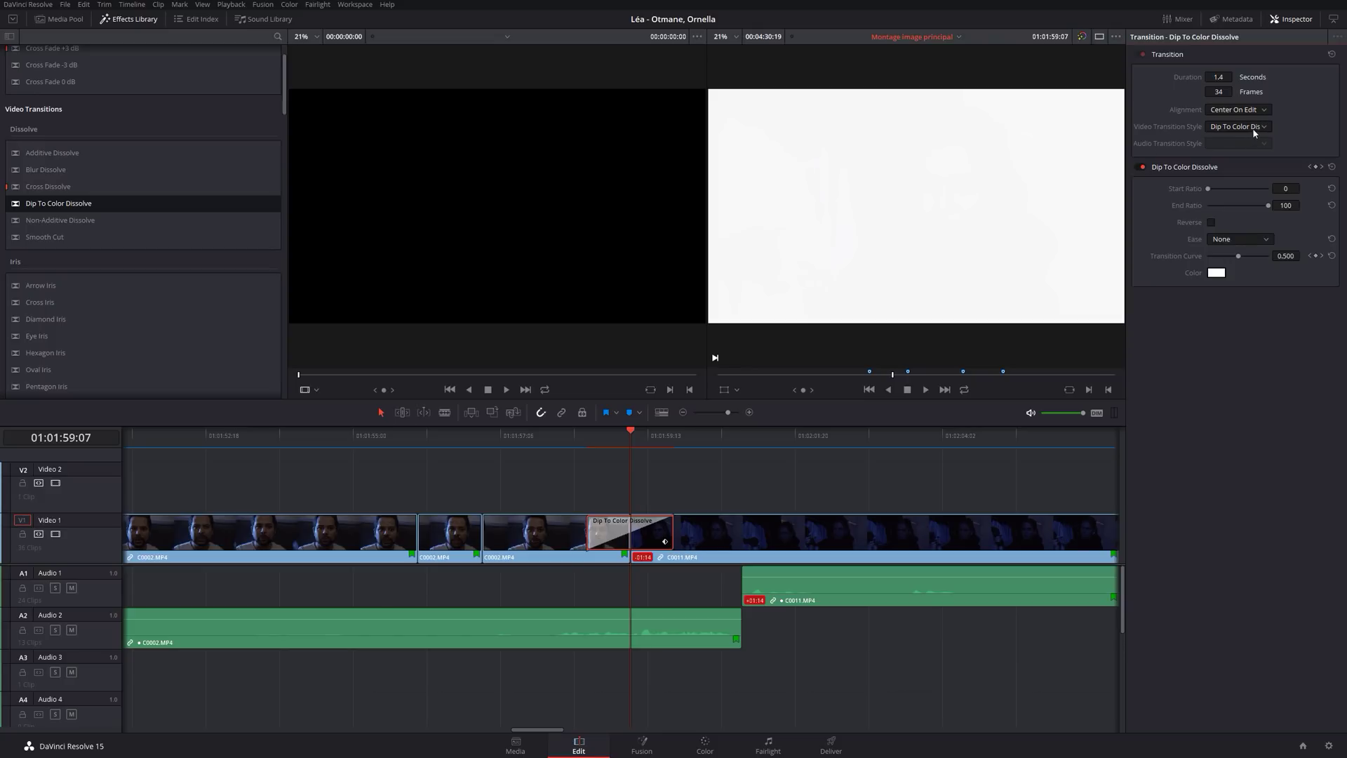
{"action": "left_click", "coordinate": [1256, 127]}
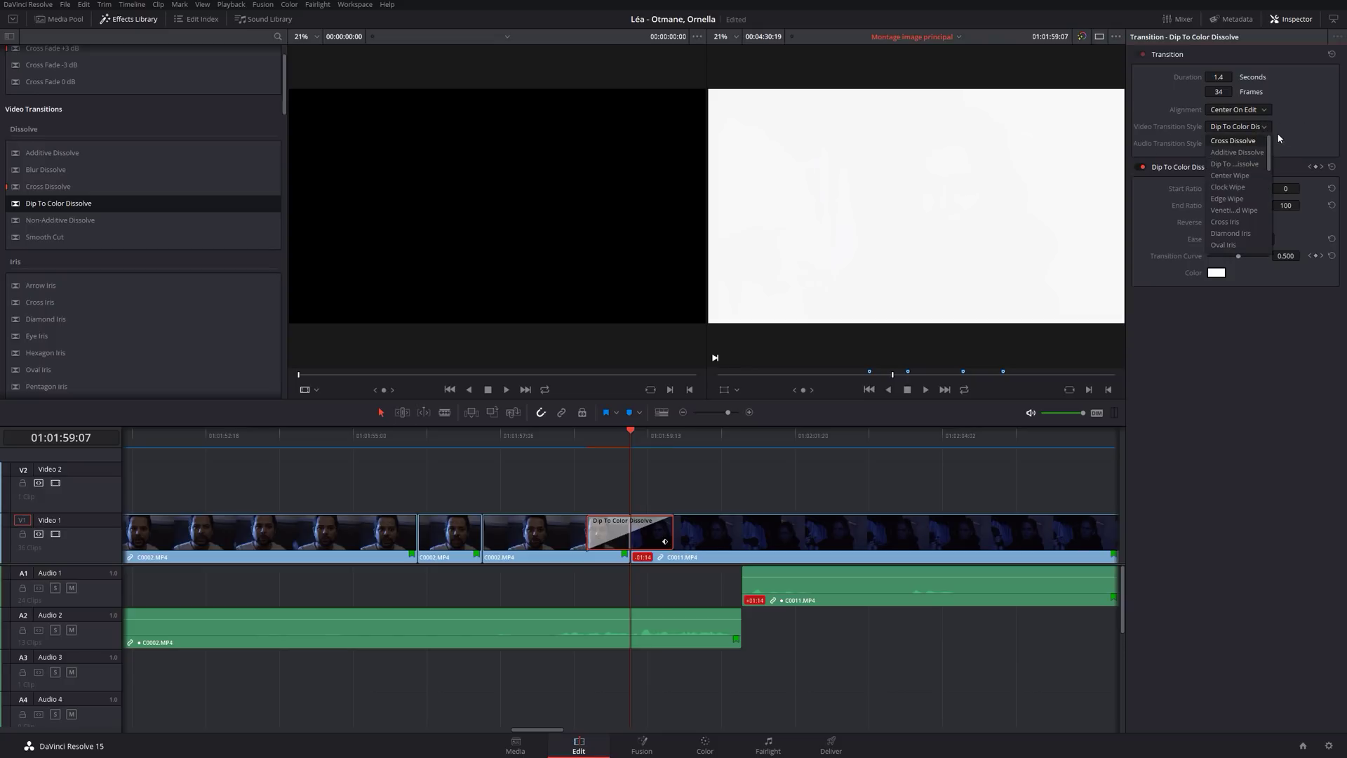
{"action": "left_click", "coordinate": [1281, 138]}
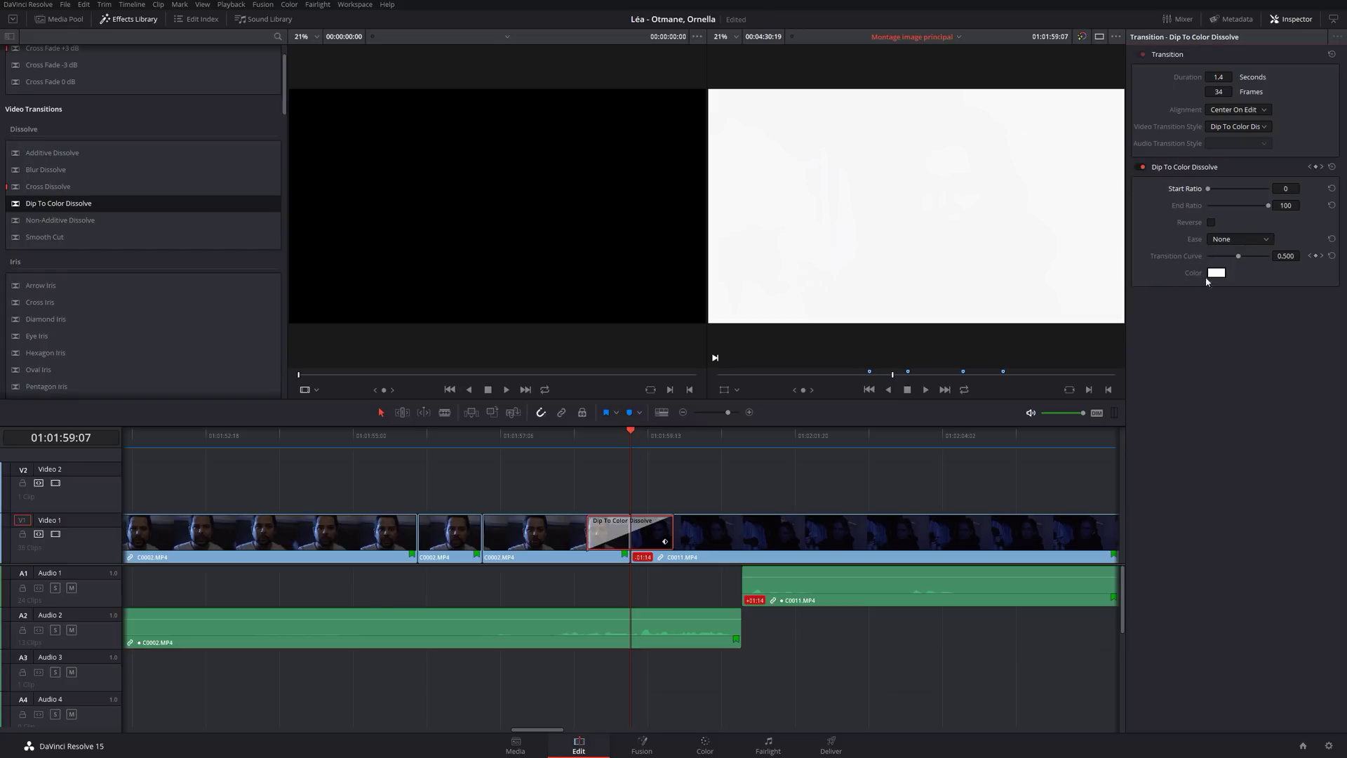
Change the dip colour to blue, preview it, then delete the Dip To Color Dissolve.
{"action": "left_click", "coordinate": [1217, 273]}
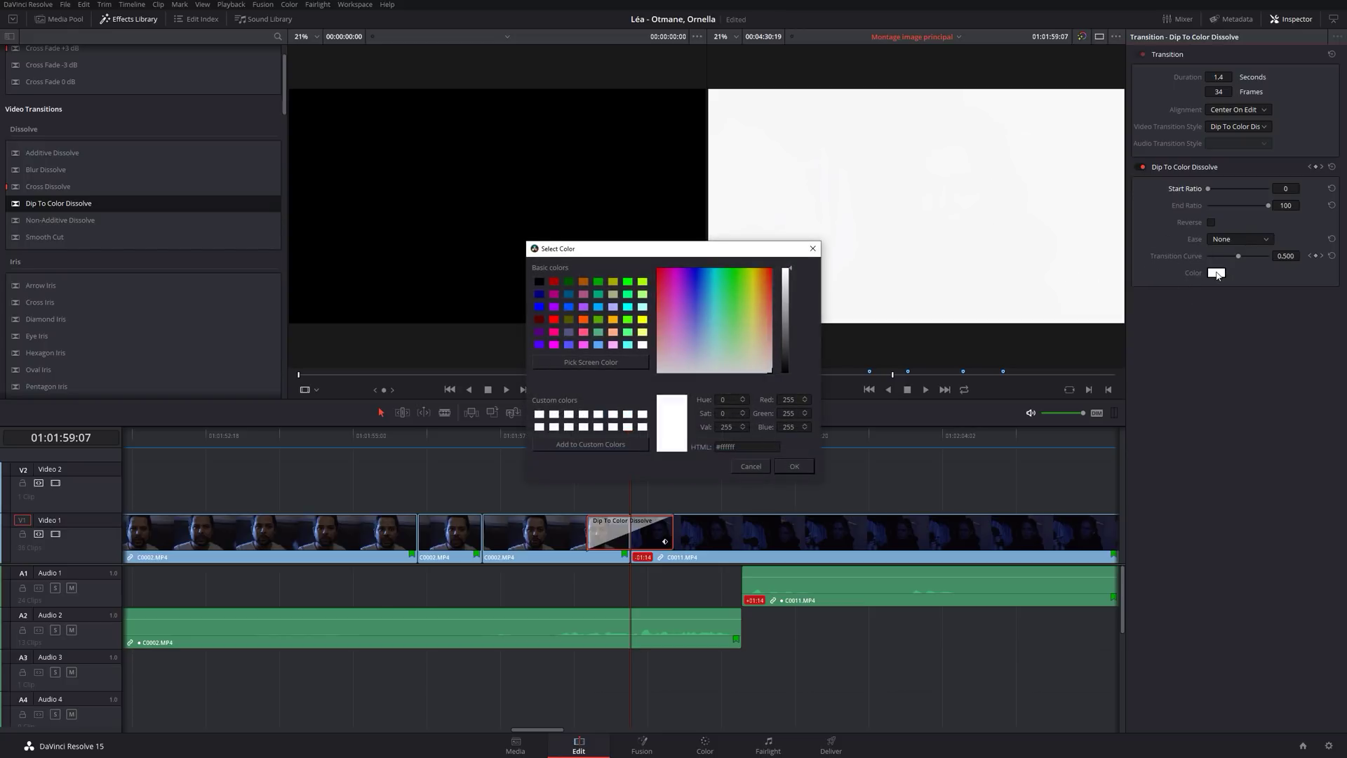
{"action": "left_click", "coordinate": [540, 307]}
{"action": "left_click", "coordinate": [795, 466]}
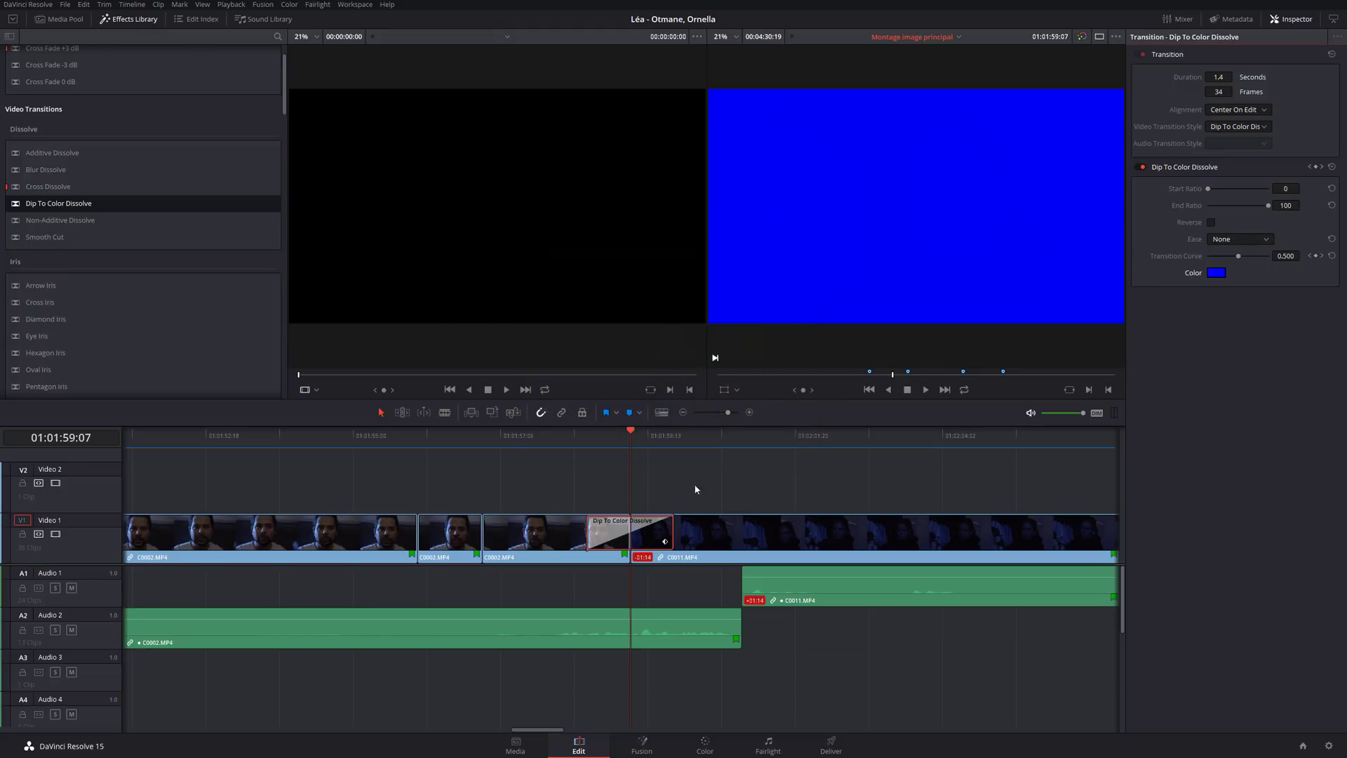
{"action": "left_click", "coordinate": [571, 442]}
{"action": "key", "text": "space"}
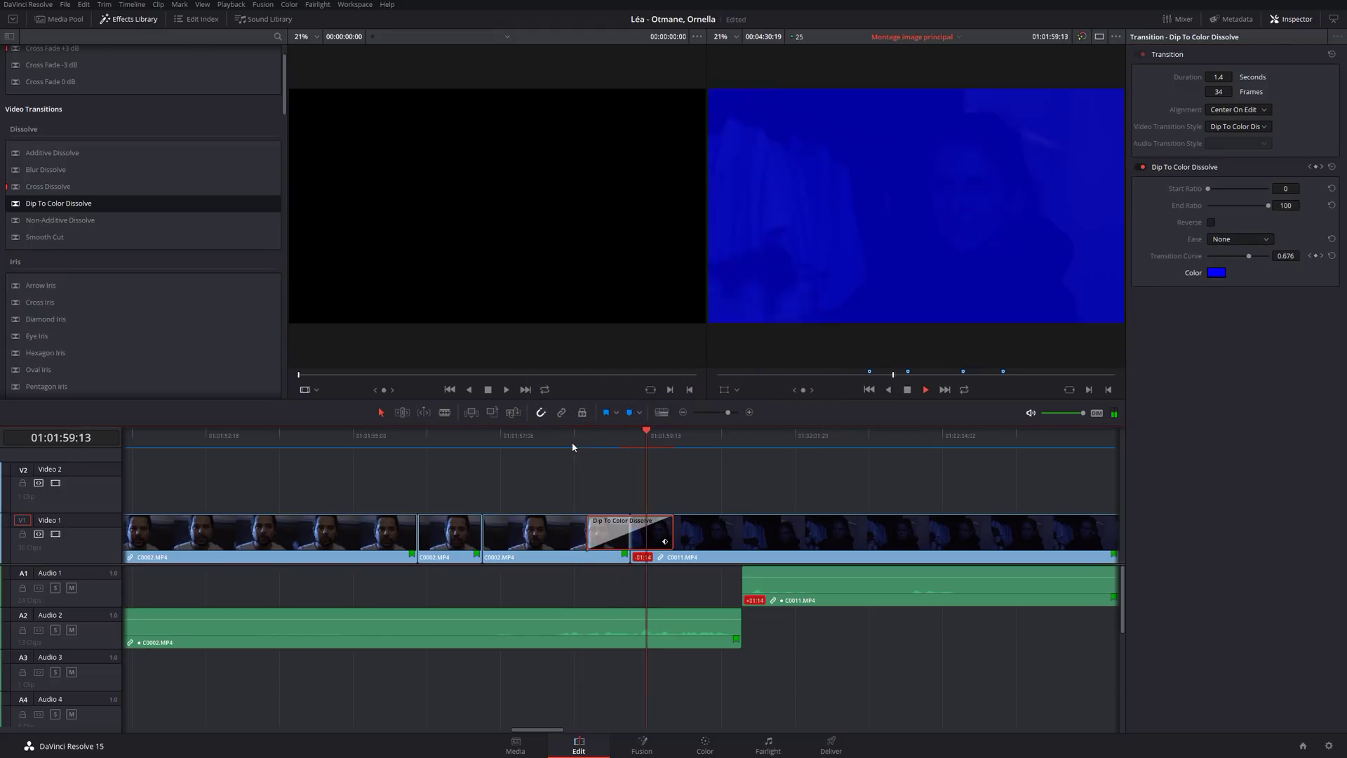
{"action": "key", "text": "space"}
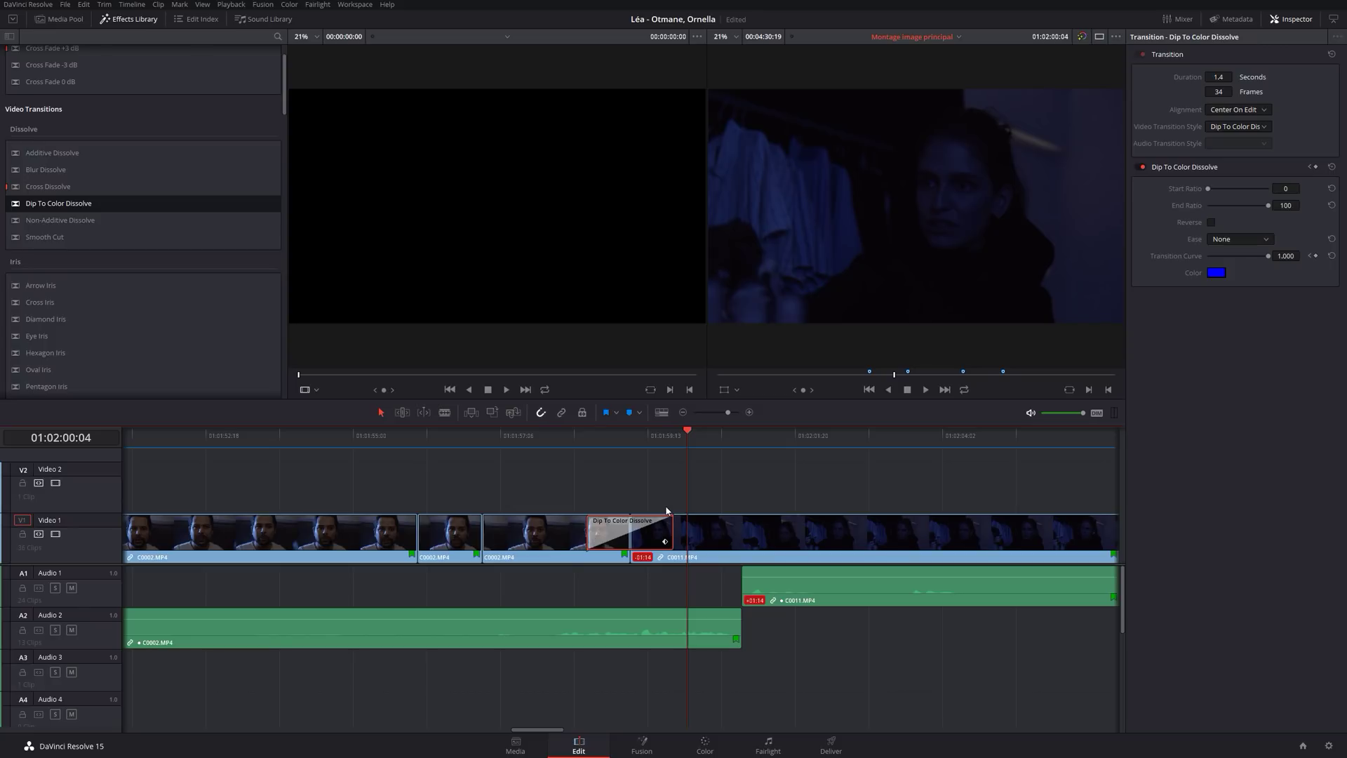
{"action": "key", "text": "Delete"}
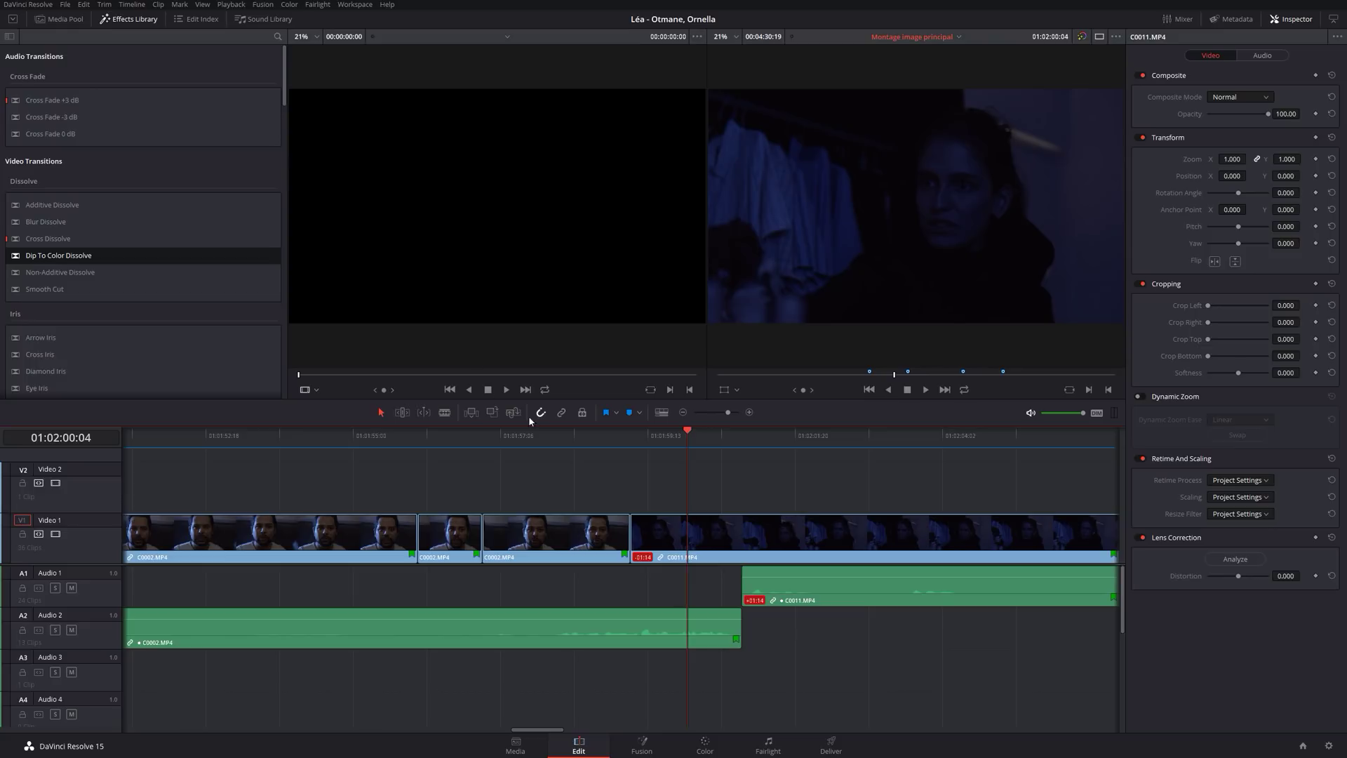
Zoom the timeline to fit the whole edit and show the VIDEOCARTE1 bin in the Media Pool.
{"action": "key", "text": "shift+z"}
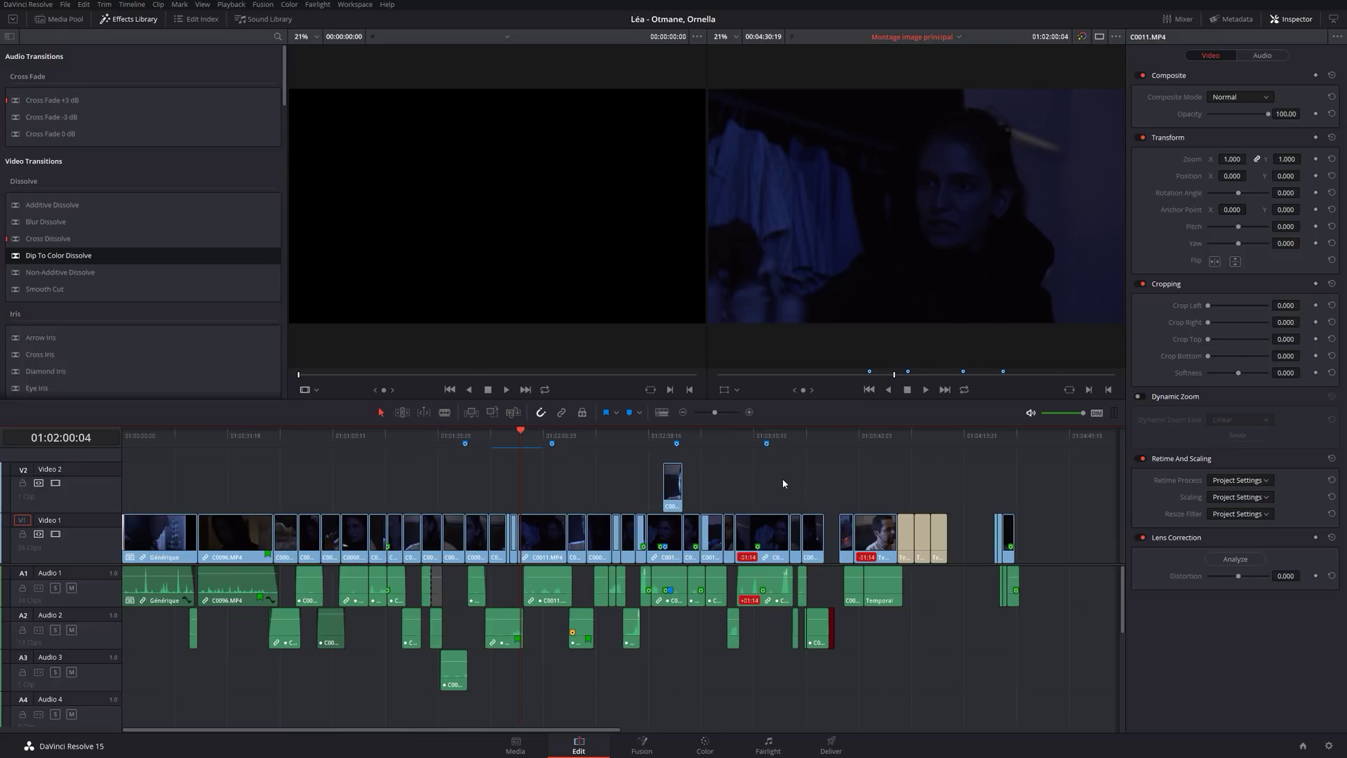
{"action": "left_click", "coordinate": [1045, 435]}
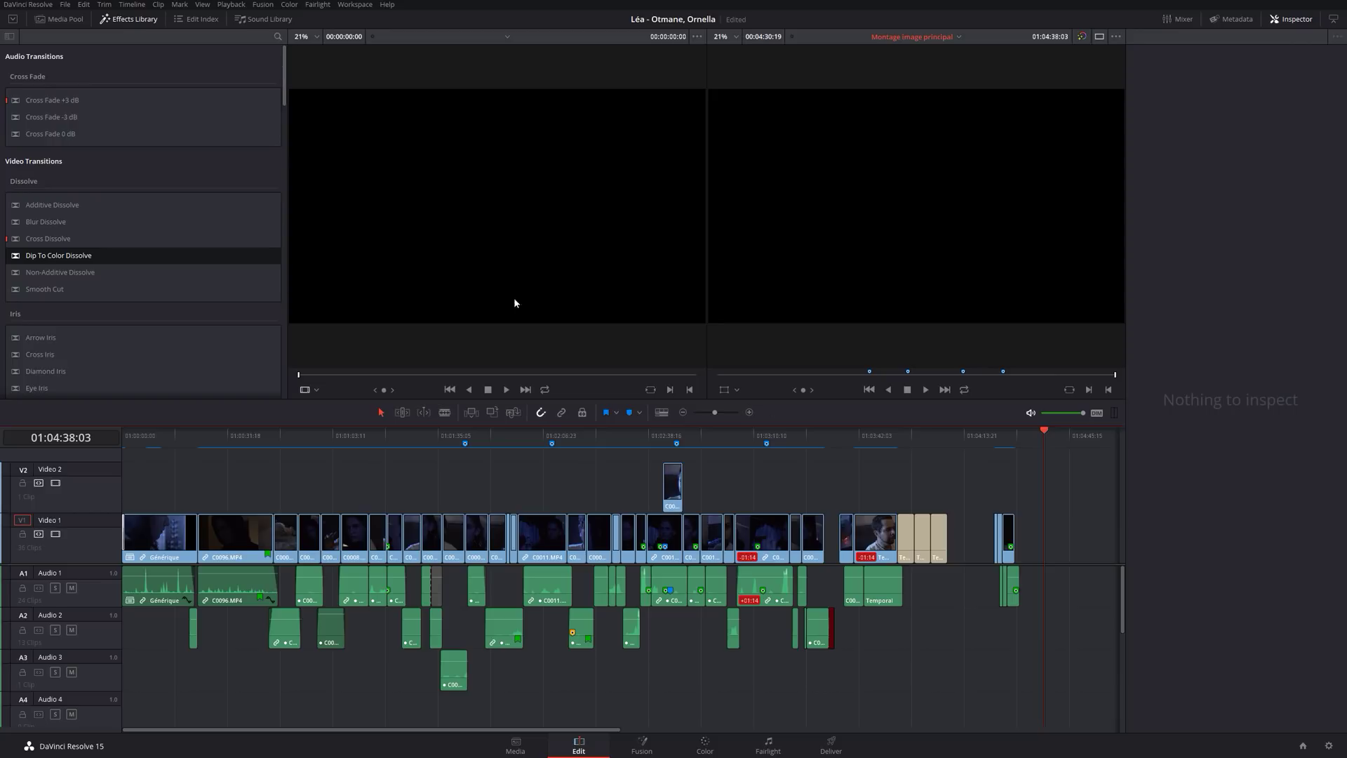
{"action": "left_click", "coordinate": [60, 19]}
{"action": "left_click", "coordinate": [39, 67]}
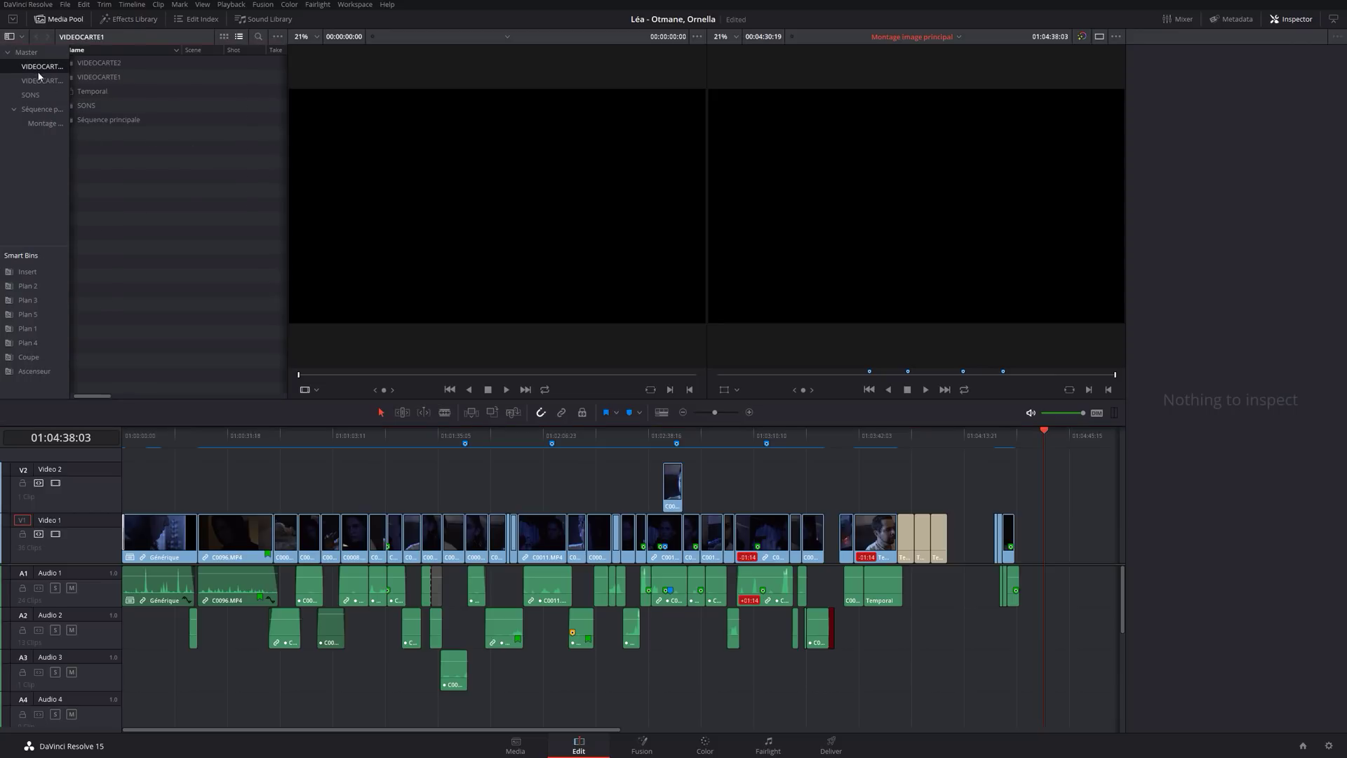
Mark an In point in C0019.MP4 and append that section to the timeline end.
{"action": "double_click", "coordinate": [130, 134]}
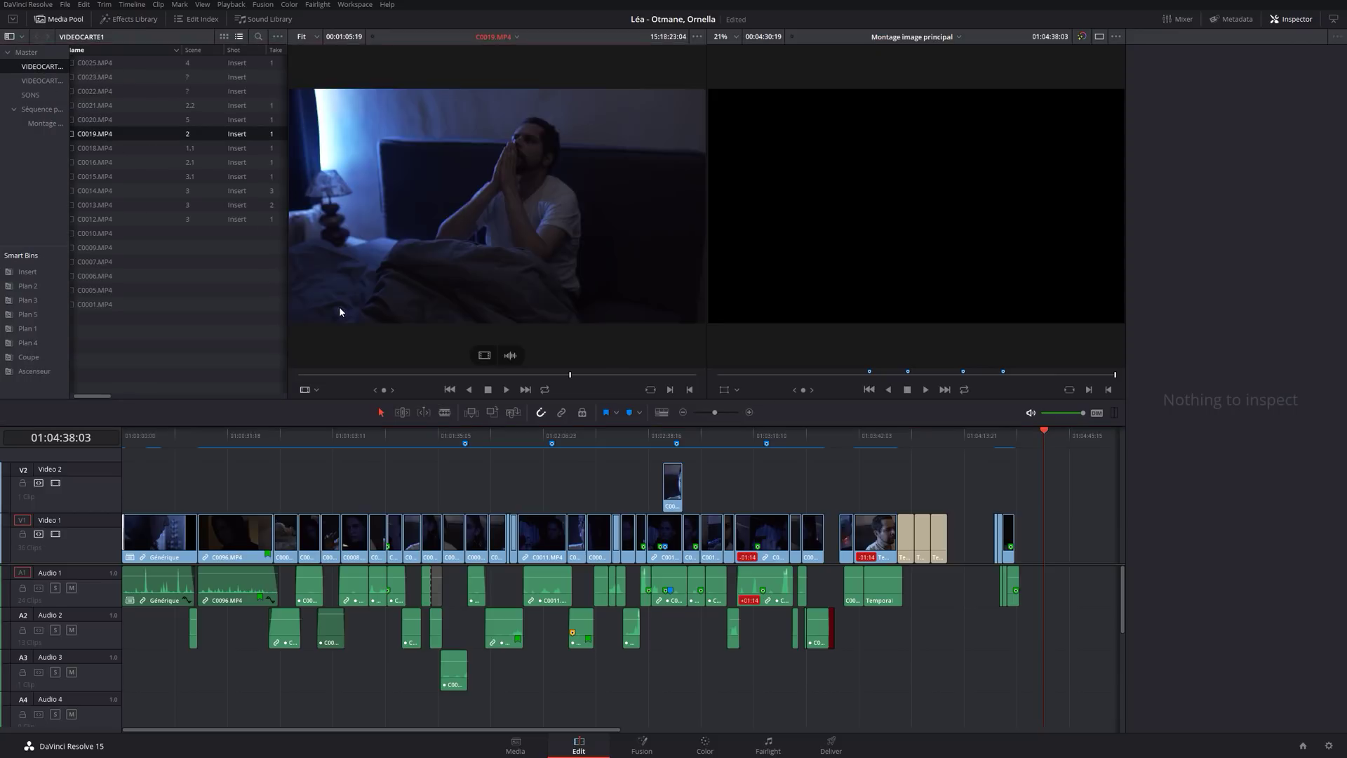
{"action": "left_click", "coordinate": [682, 375]}
{"action": "key", "text": "i"}
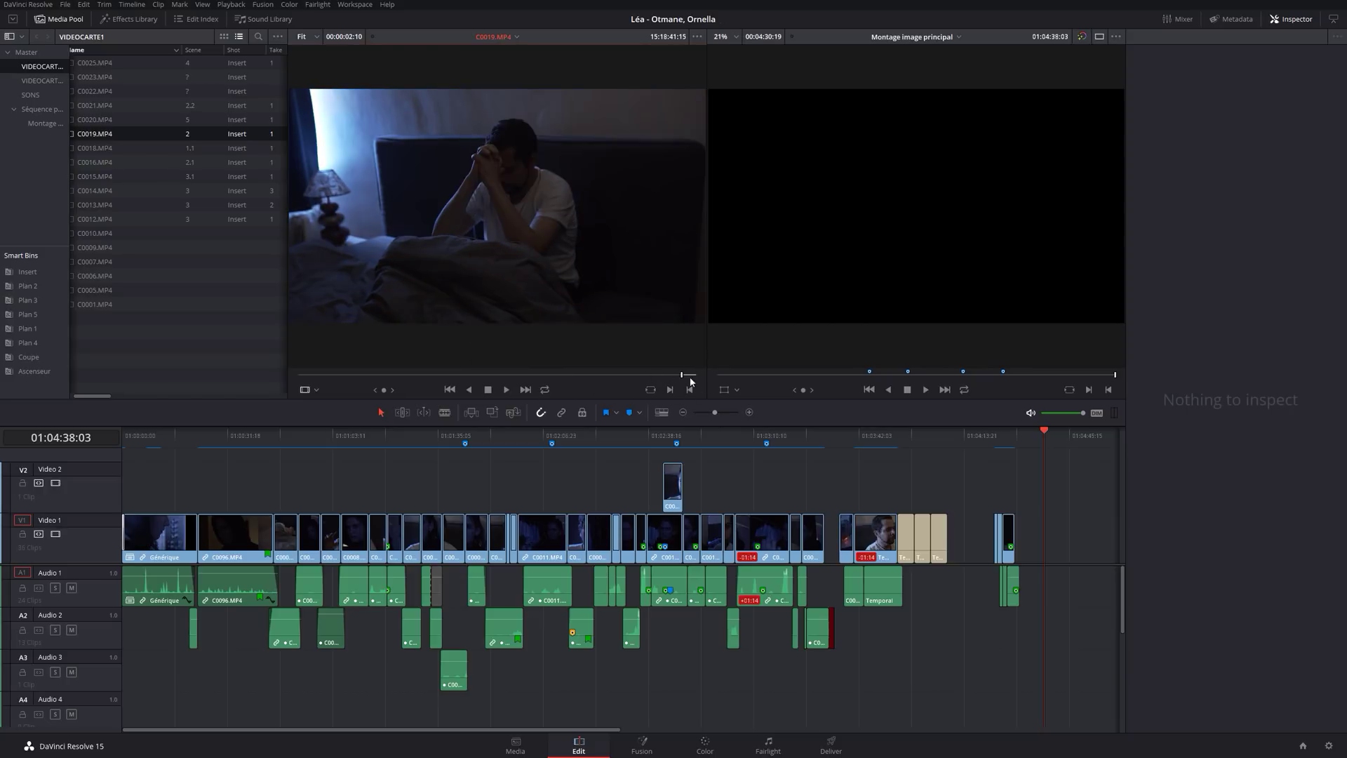
{"action": "left_click_drag", "start_coordinate": [517, 180], "coordinate": [1060, 541]}
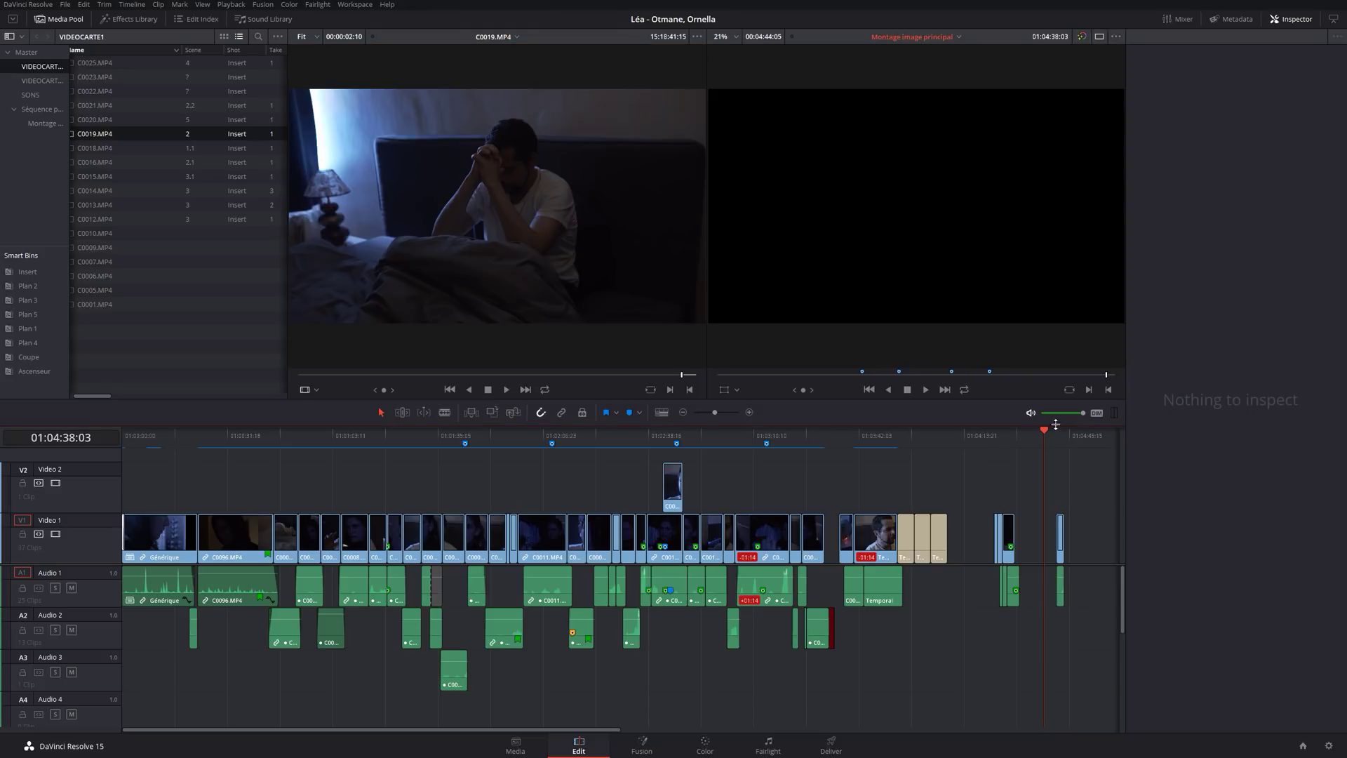
Mark an Out point in C0018.MP4 and add that section after the C0019 clip.
{"action": "left_click", "coordinate": [98, 148]}
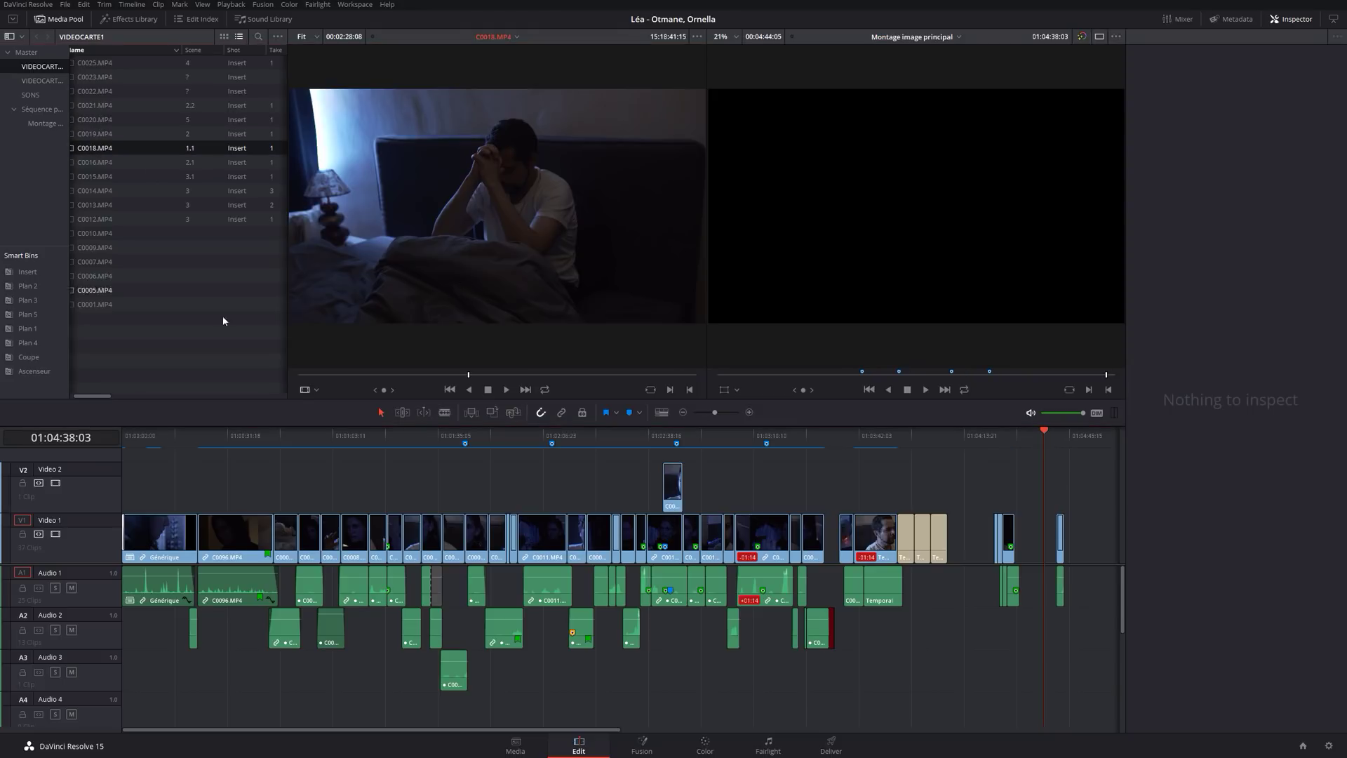
{"action": "mouse_move", "coordinate": [330, 375]}
{"action": "left_mouse_down"}
{"action": "mouse_move", "coordinate": [291, 378]}
{"action": "mouse_move", "coordinate": [304, 373]}
{"action": "left_mouse_up"}
{"action": "key", "text": "o"}
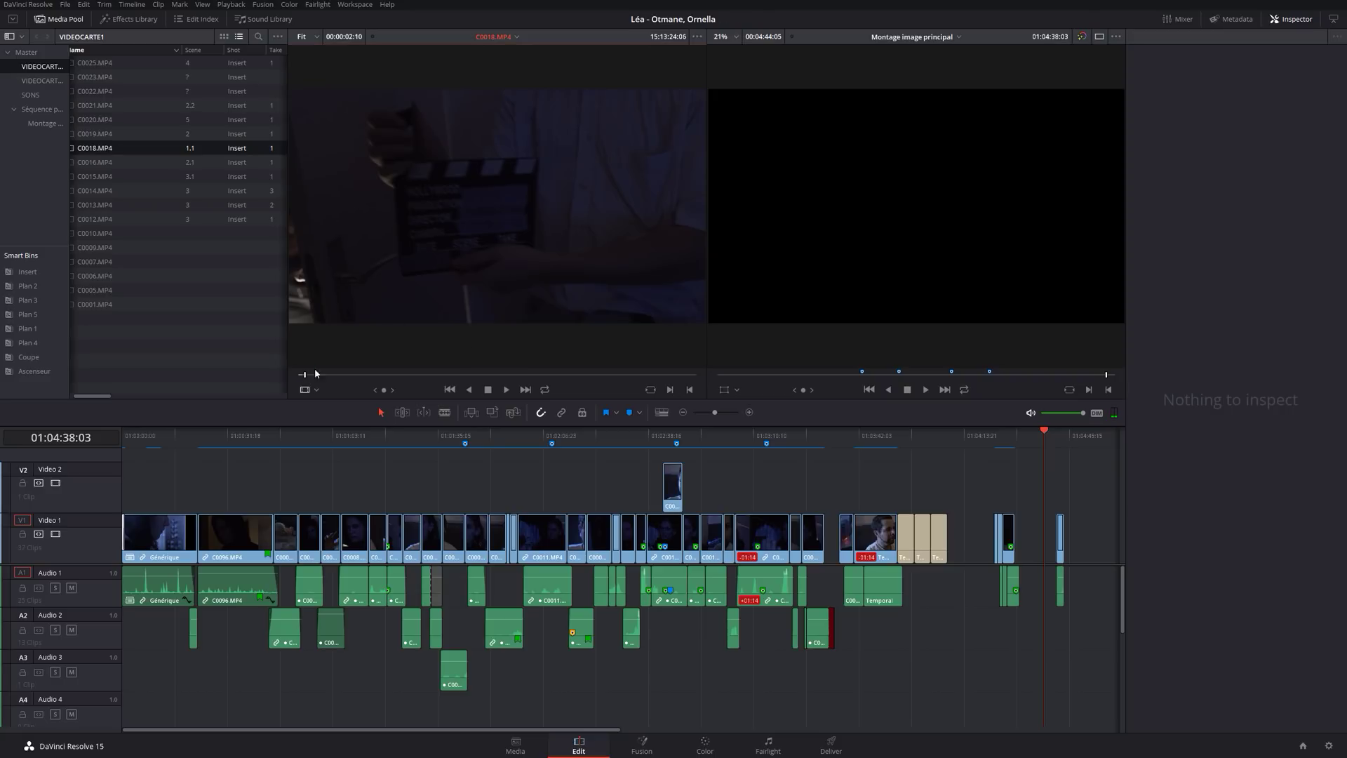
{"action": "left_click_drag", "start_coordinate": [430, 267], "coordinate": [1068, 539]}
Zoom in on the new clips and select the start of C0018 in Trim mode.
{"action": "left_click", "coordinate": [1064, 432]}
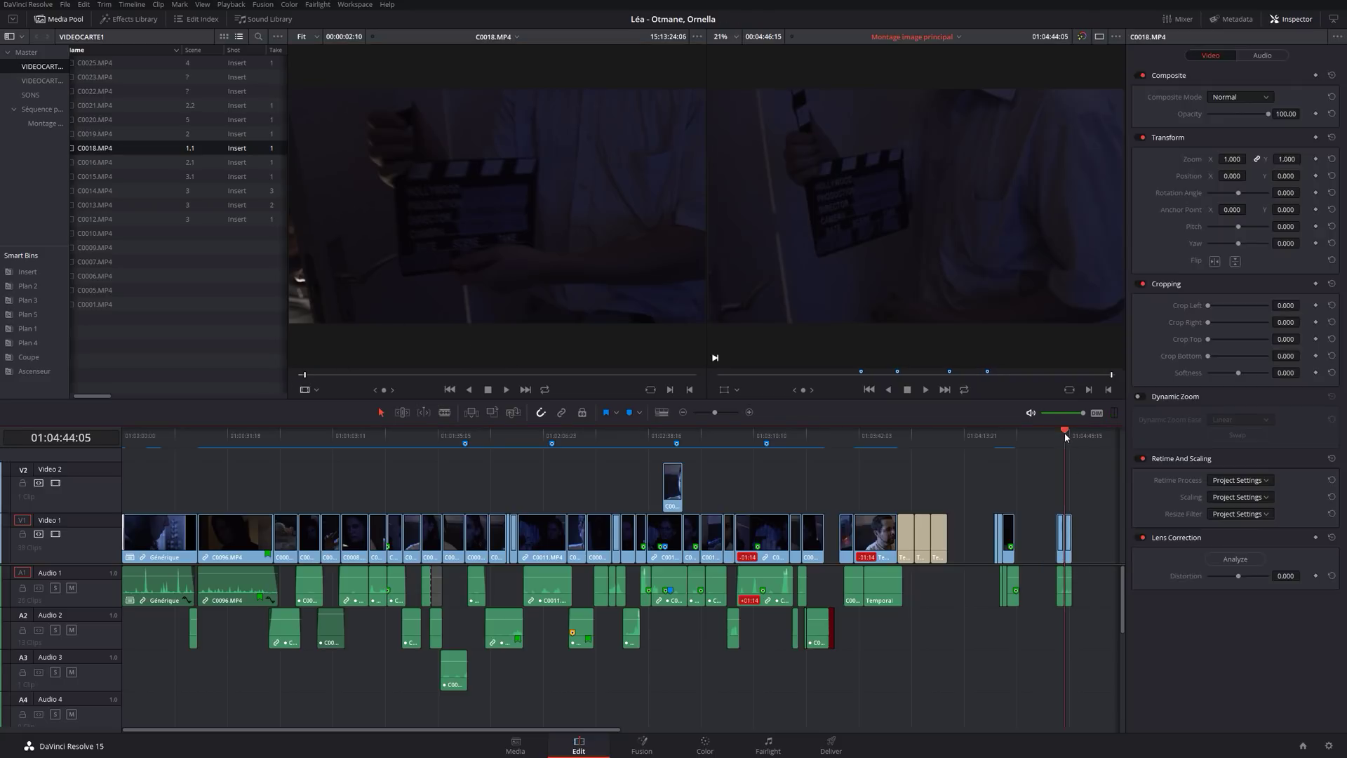
{"action": "key", "text": "ctrl+equal"}
{"action": "key", "text": "ctrl+equal"}
{"action": "key", "text": "ctrl+equal"}
{"action": "key", "text": "ctrl+equal"}
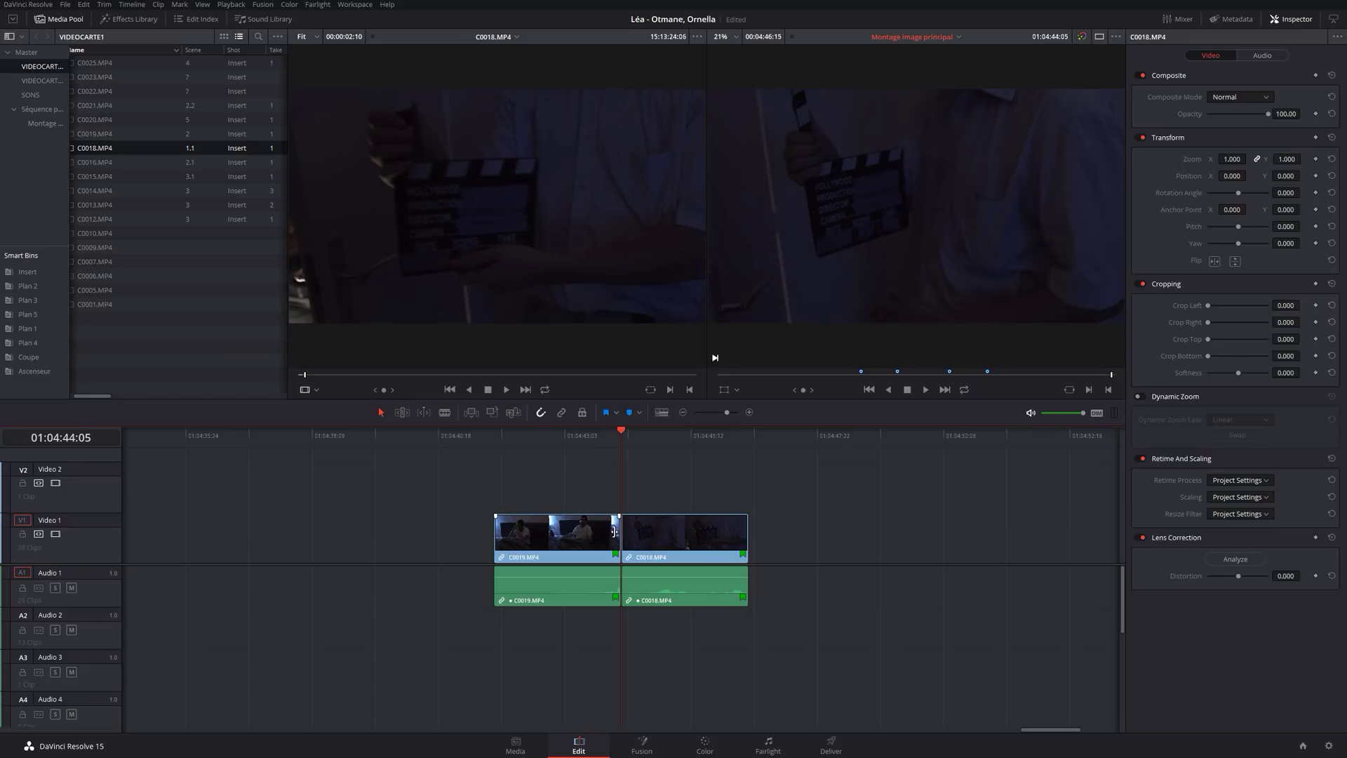
{"action": "key", "text": "t"}
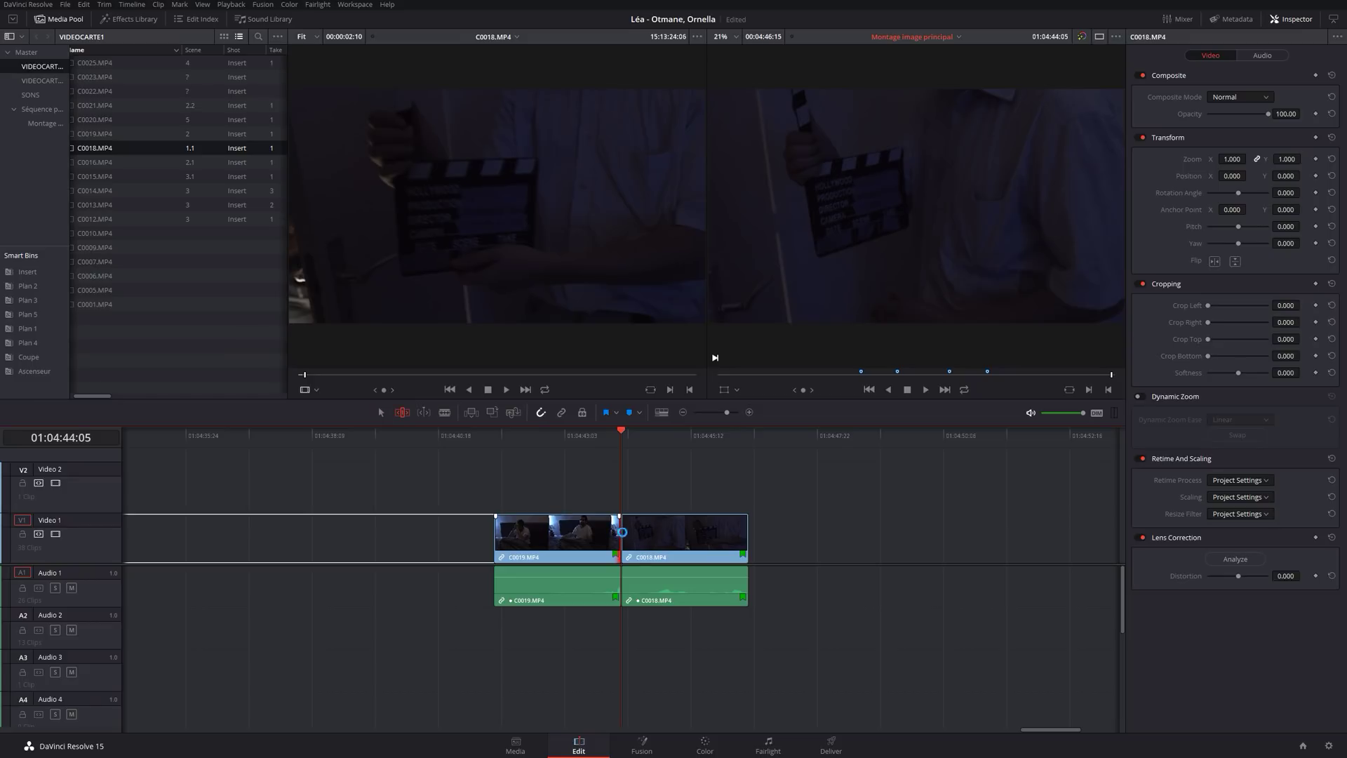
{"action": "left_click", "coordinate": [626, 536]}
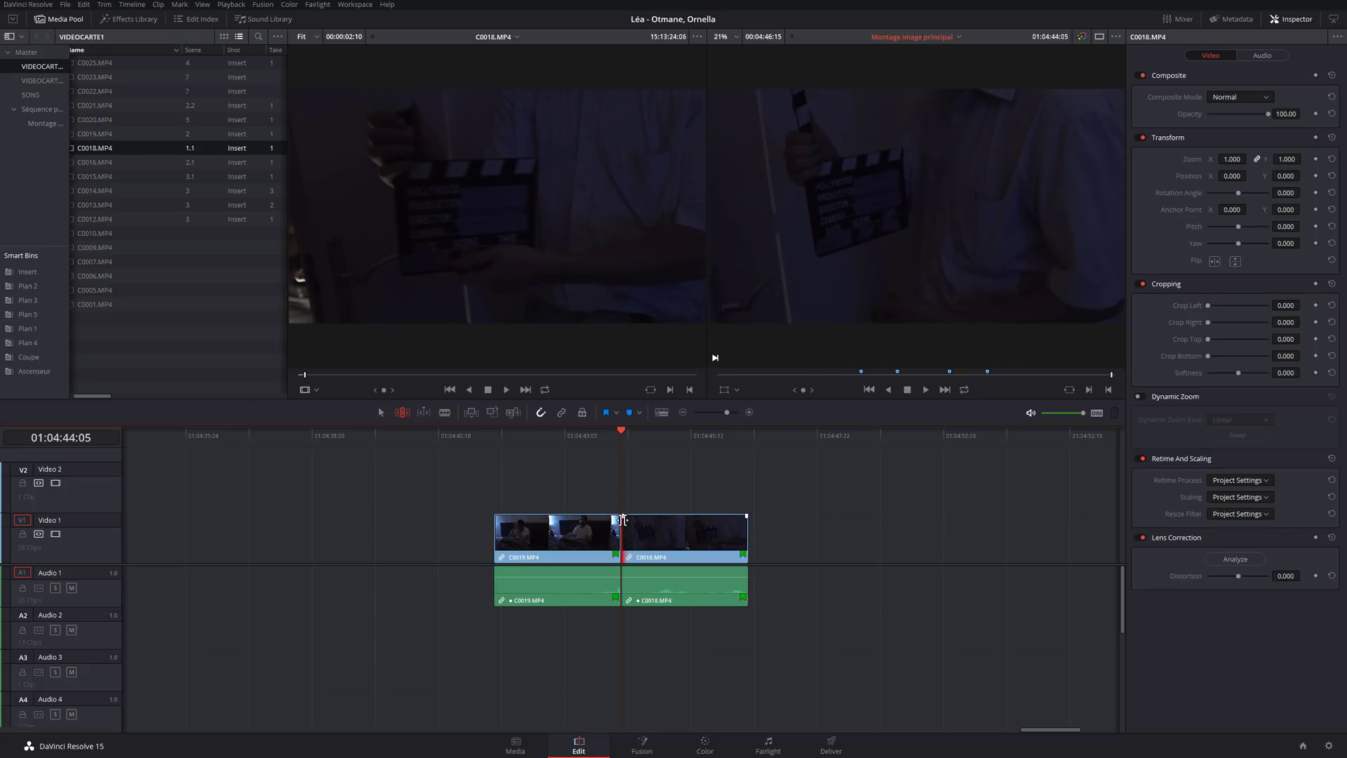
Return to selection mode and try dragging a Cross Dissolve from the Effects Library onto the C0019/C0018 cut.
{"action": "key", "text": "a"}
{"action": "left_click", "coordinate": [133, 16]}
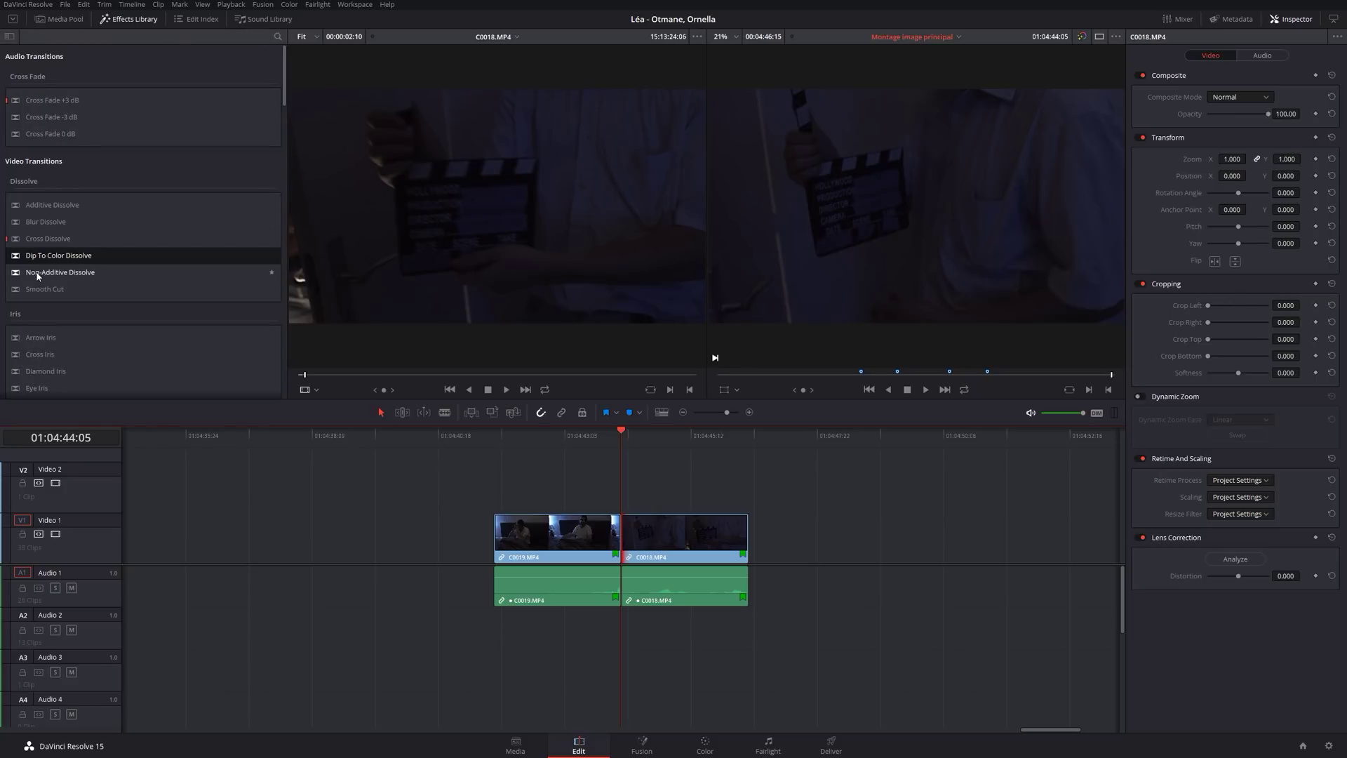
{"action": "left_click_drag", "start_coordinate": [43, 238], "coordinate": [612, 534]}
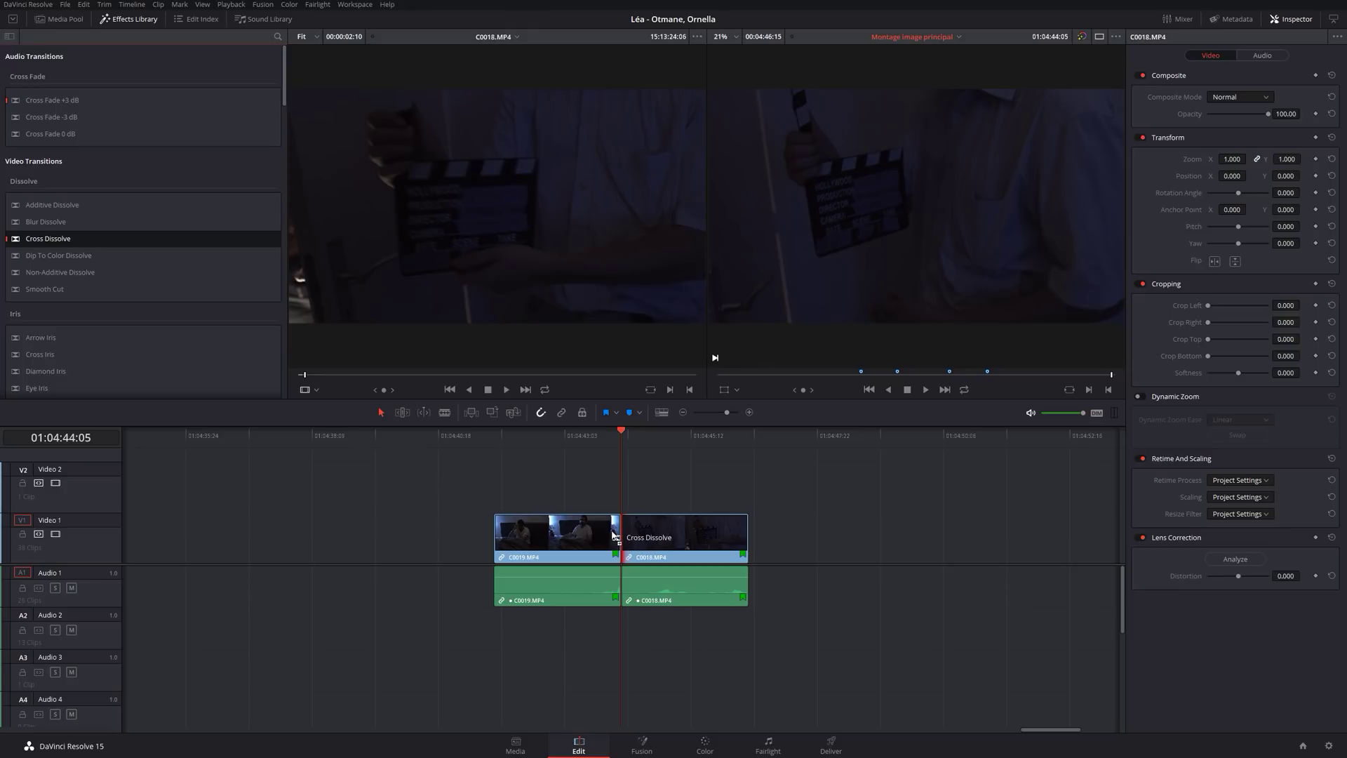
{"action": "left_click_drag", "start_coordinate": [46, 239], "coordinate": [104, 227]}
{"action": "left_click_drag", "start_coordinate": [45, 239], "coordinate": [607, 524]}
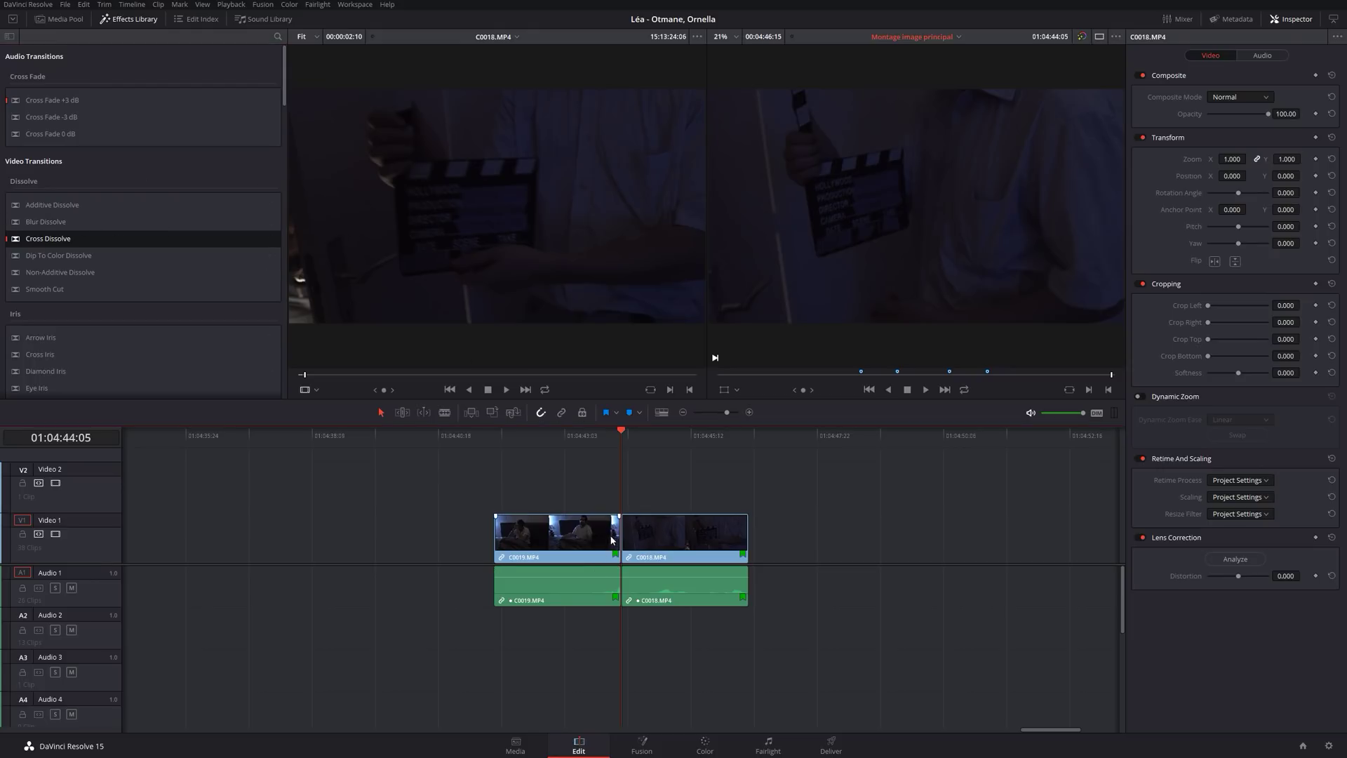
Add a 6-frame Cross Dissolve at the C0019/C0018 cut and select it.
{"action": "right_click", "coordinate": [615, 531]}
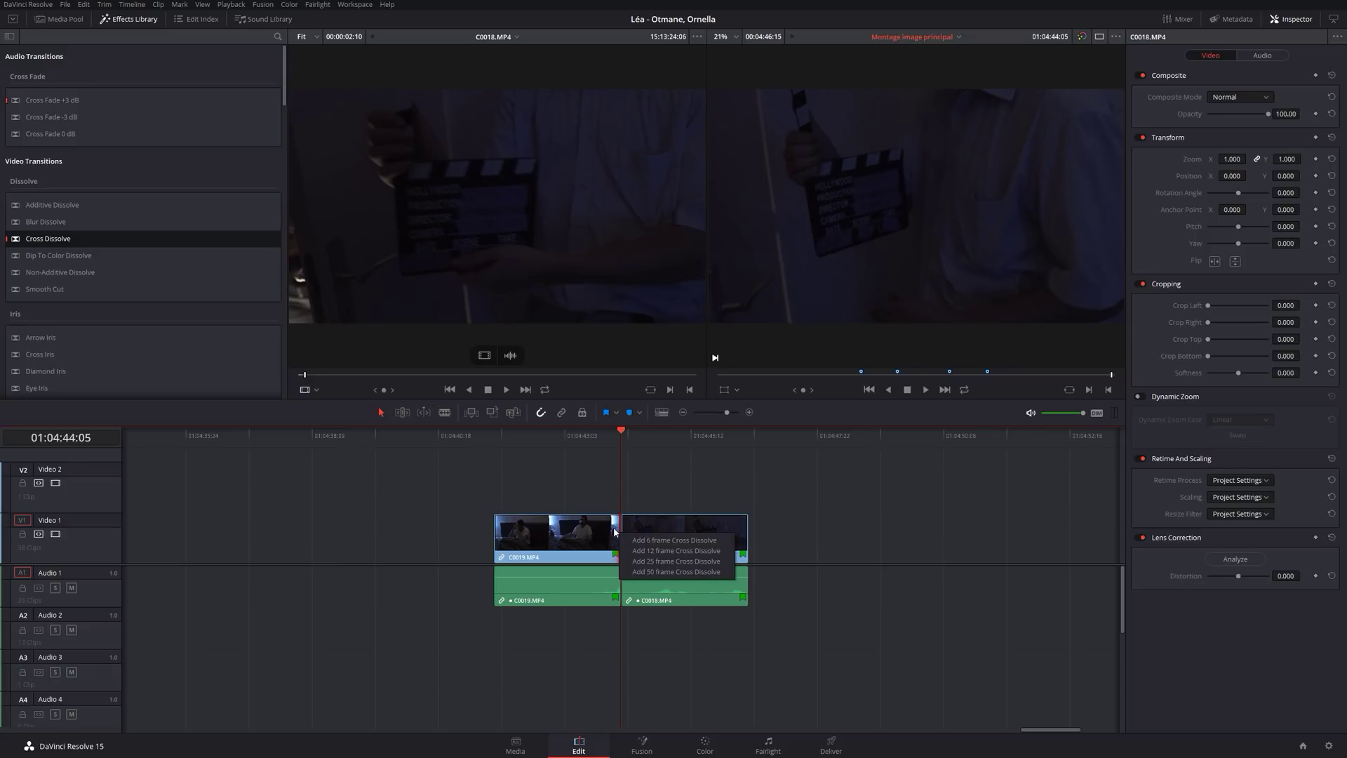
{"action": "left_click", "coordinate": [646, 540]}
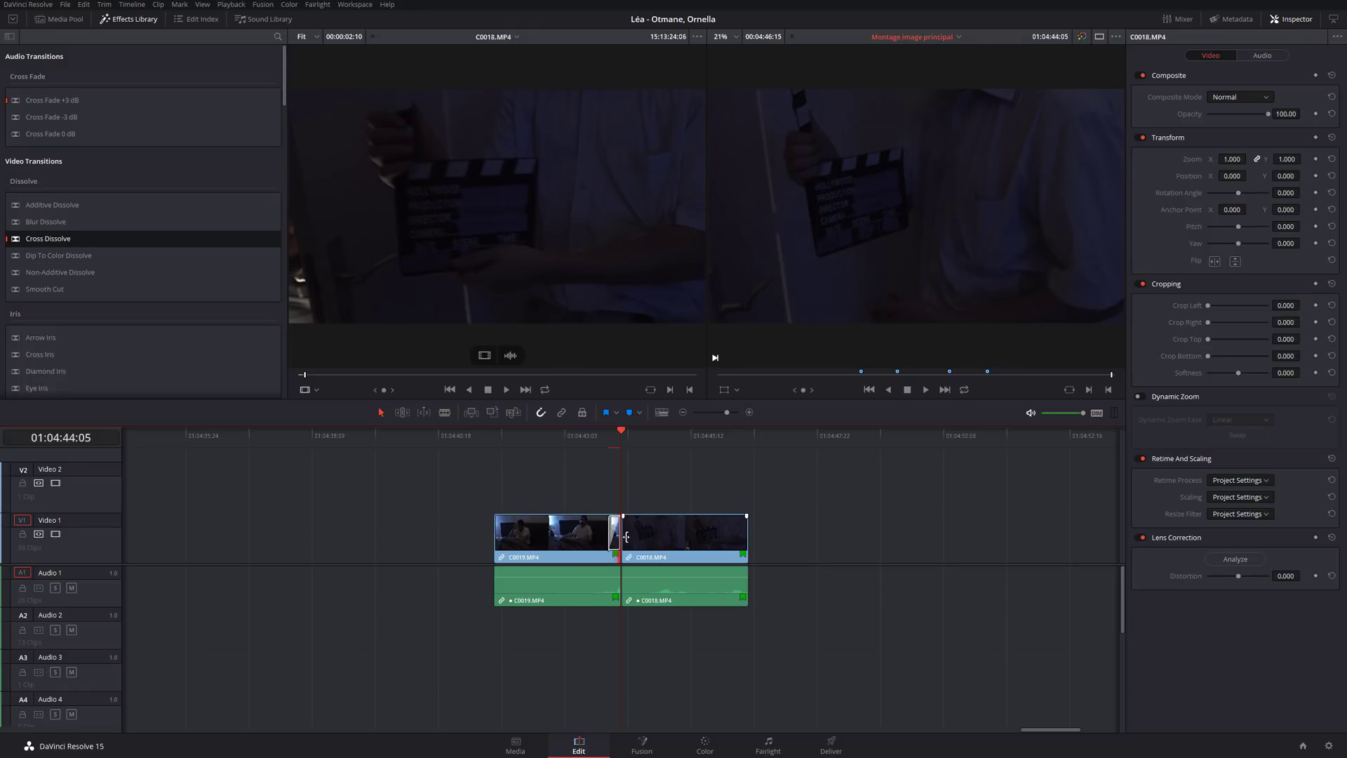
{"action": "left_click", "coordinate": [630, 539]}
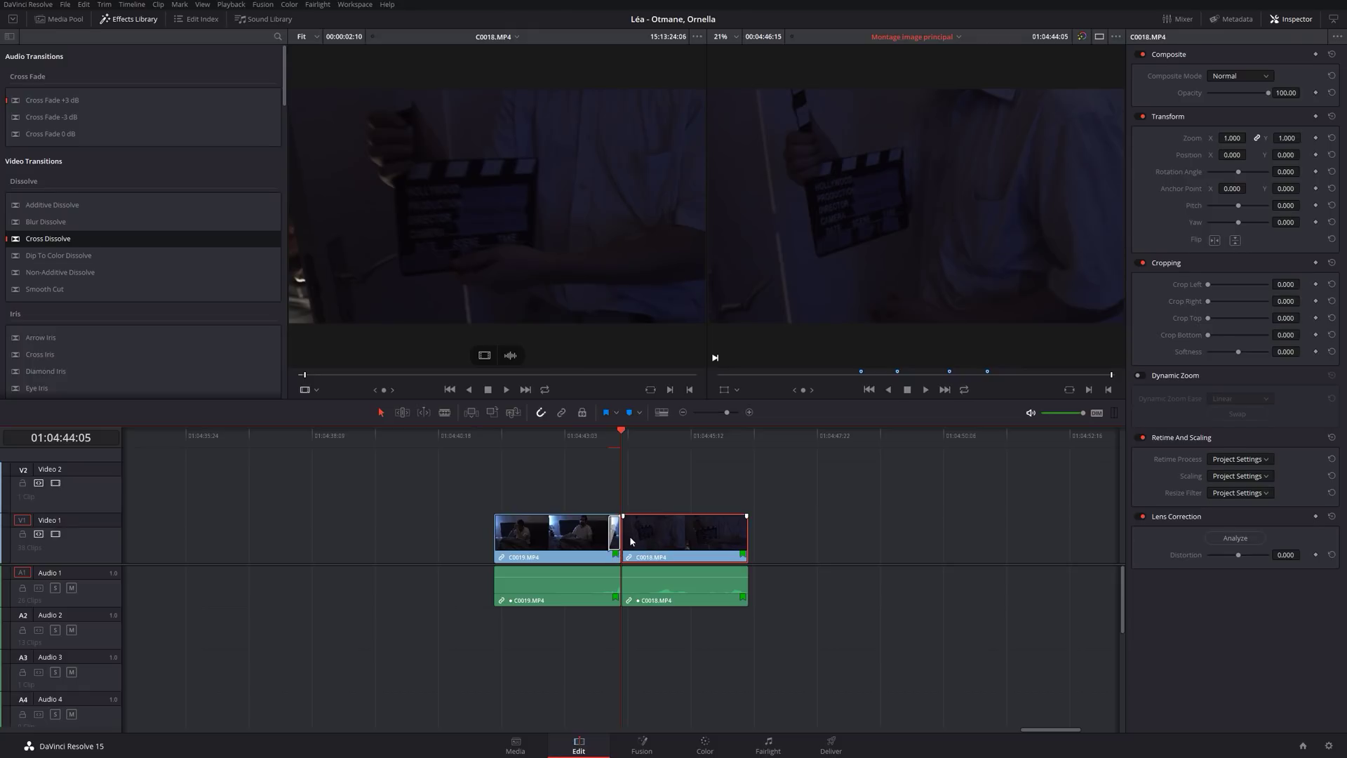
{"action": "left_click", "coordinate": [625, 539]}
{"action": "right_click", "coordinate": [624, 539]}
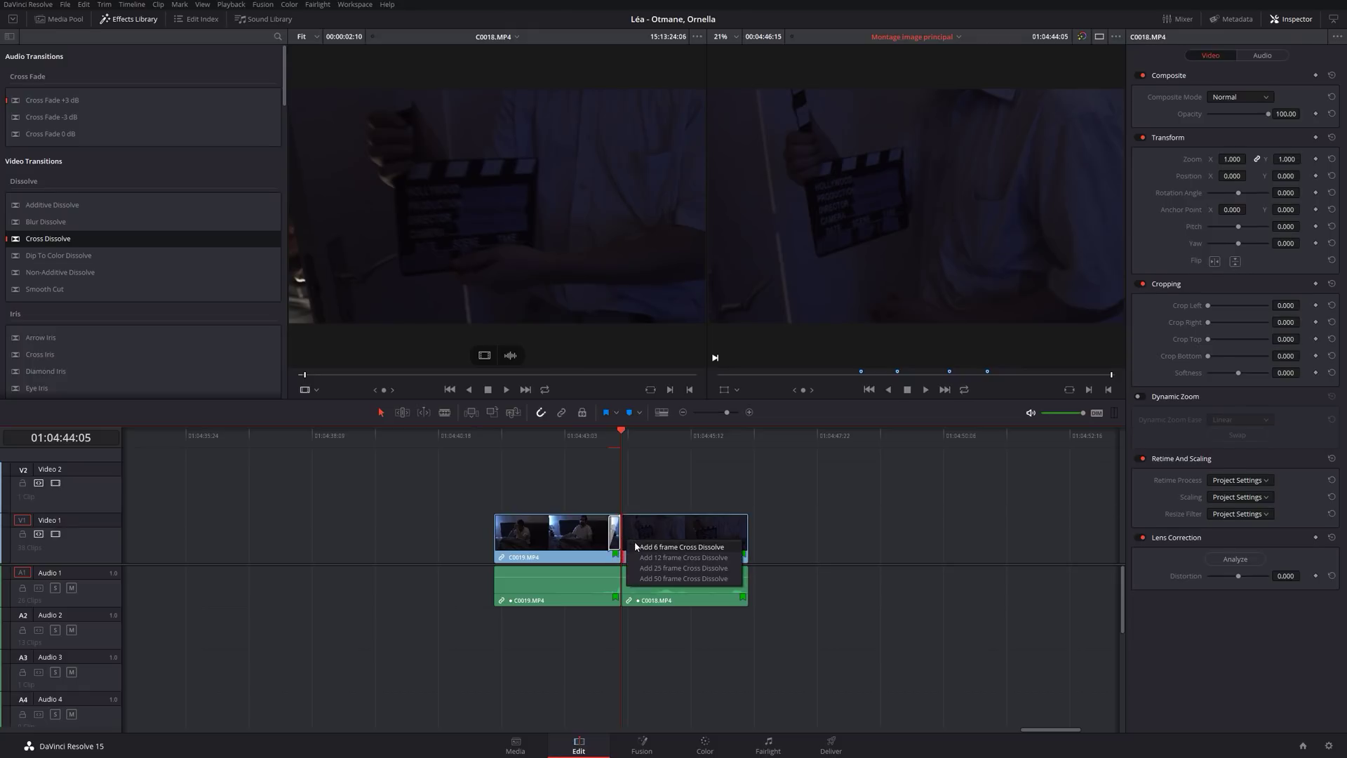
{"action": "left_click", "coordinate": [635, 546]}
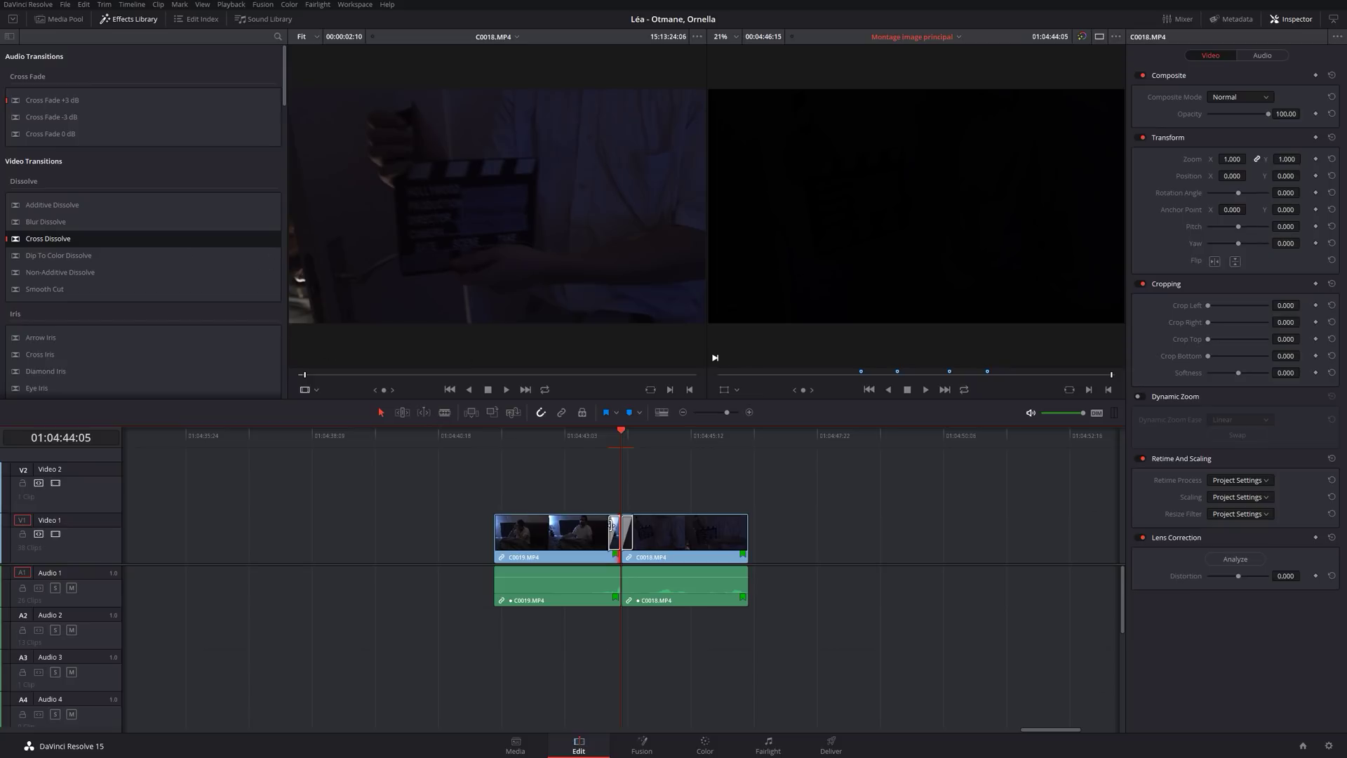
{"action": "left_click", "coordinate": [629, 535]}
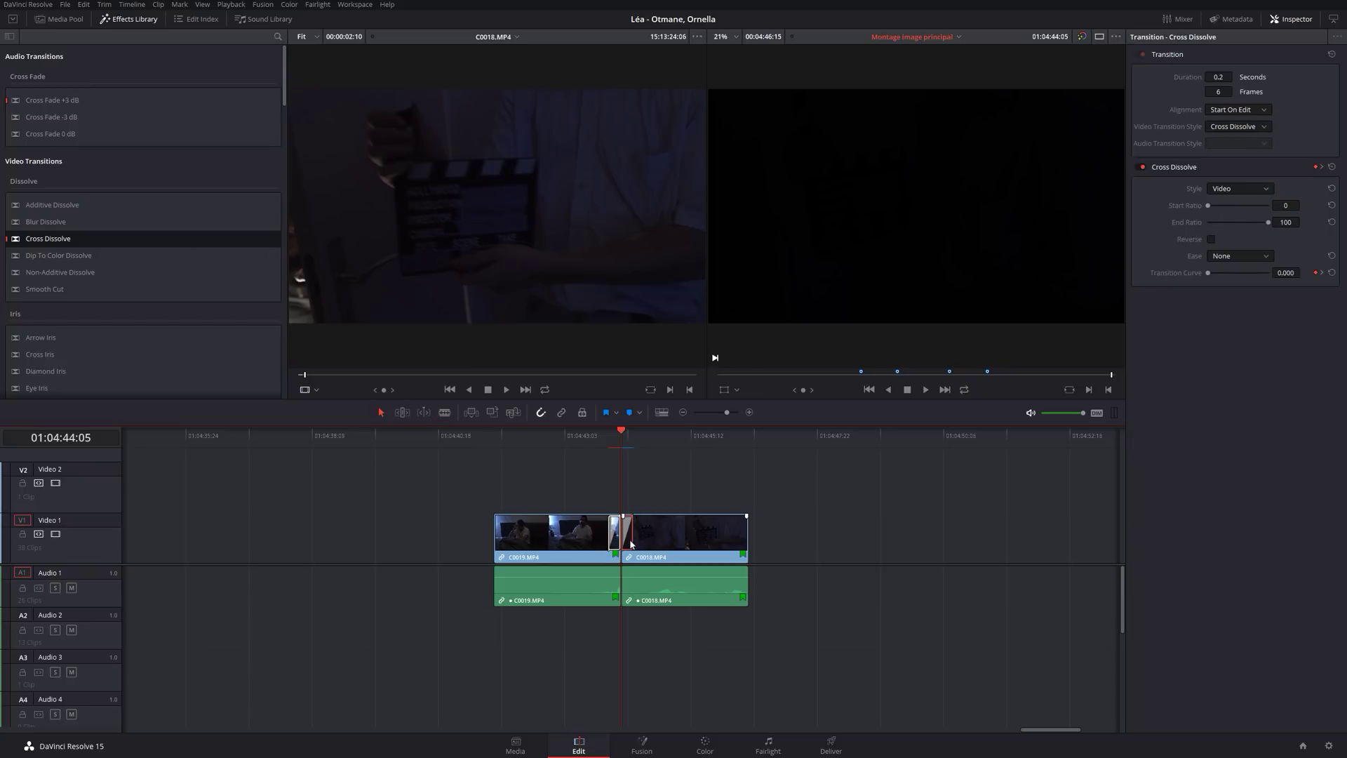
Delete the dissolve, trim C0018's head, try a Cross Dissolve, then undo it.
{"action": "key", "text": "Delete"}
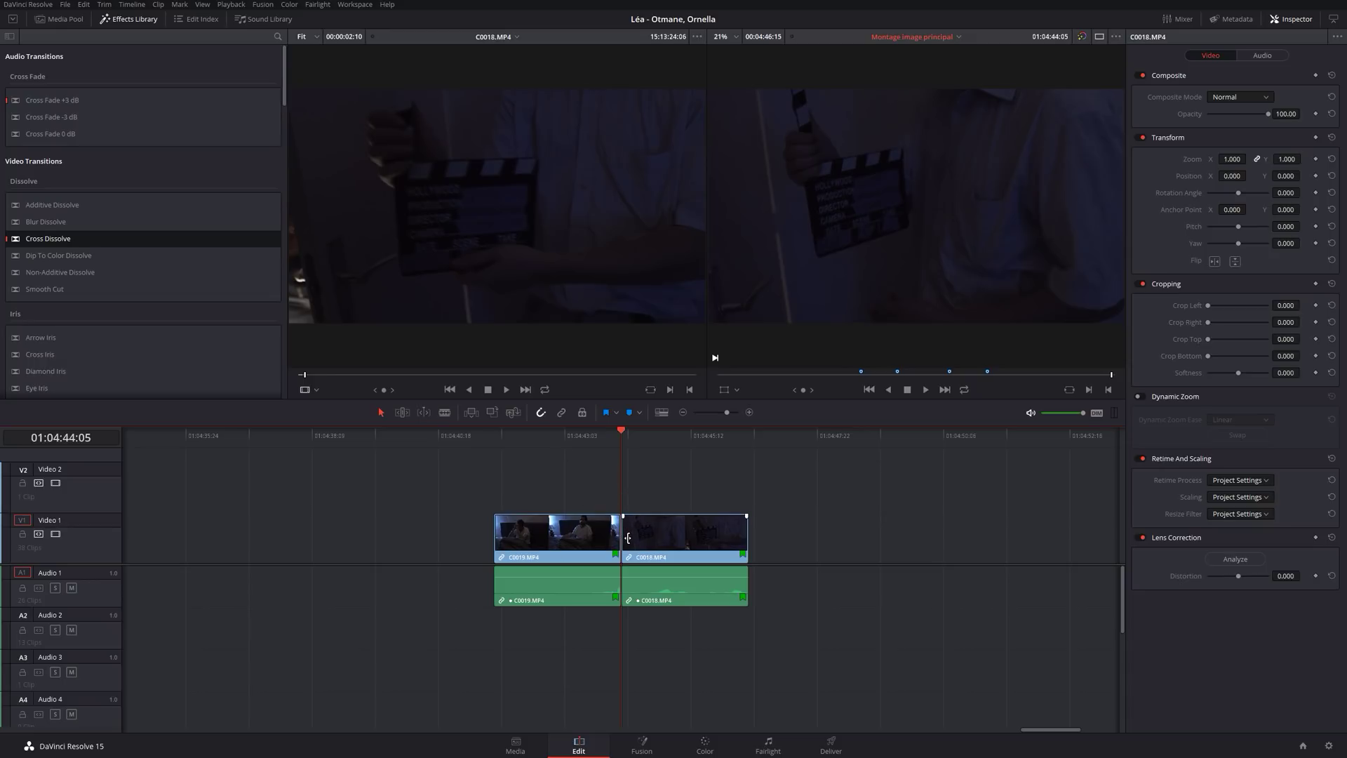
{"action": "left_click_drag", "start_coordinate": [628, 538], "coordinate": [597, 540]}
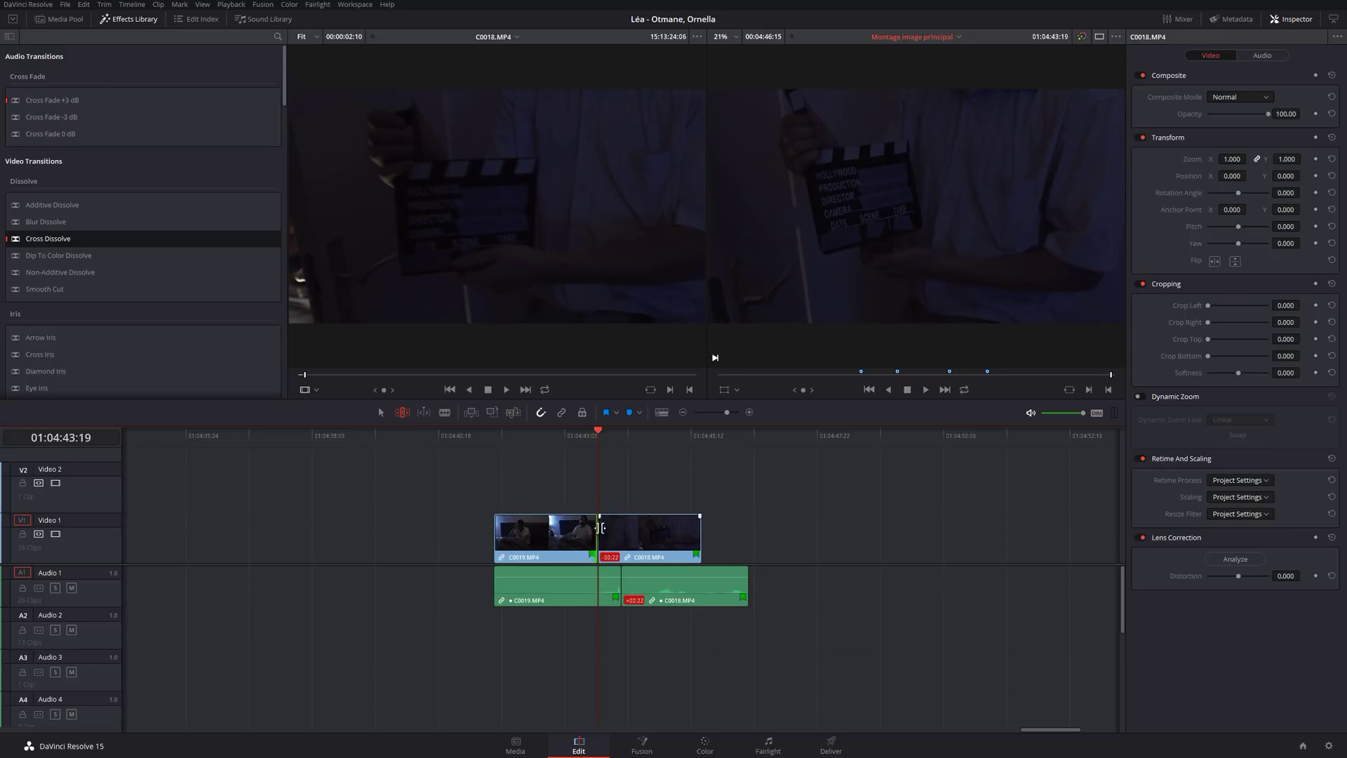
{"action": "left_click_drag", "start_coordinate": [133, 239], "coordinate": [592, 531]}
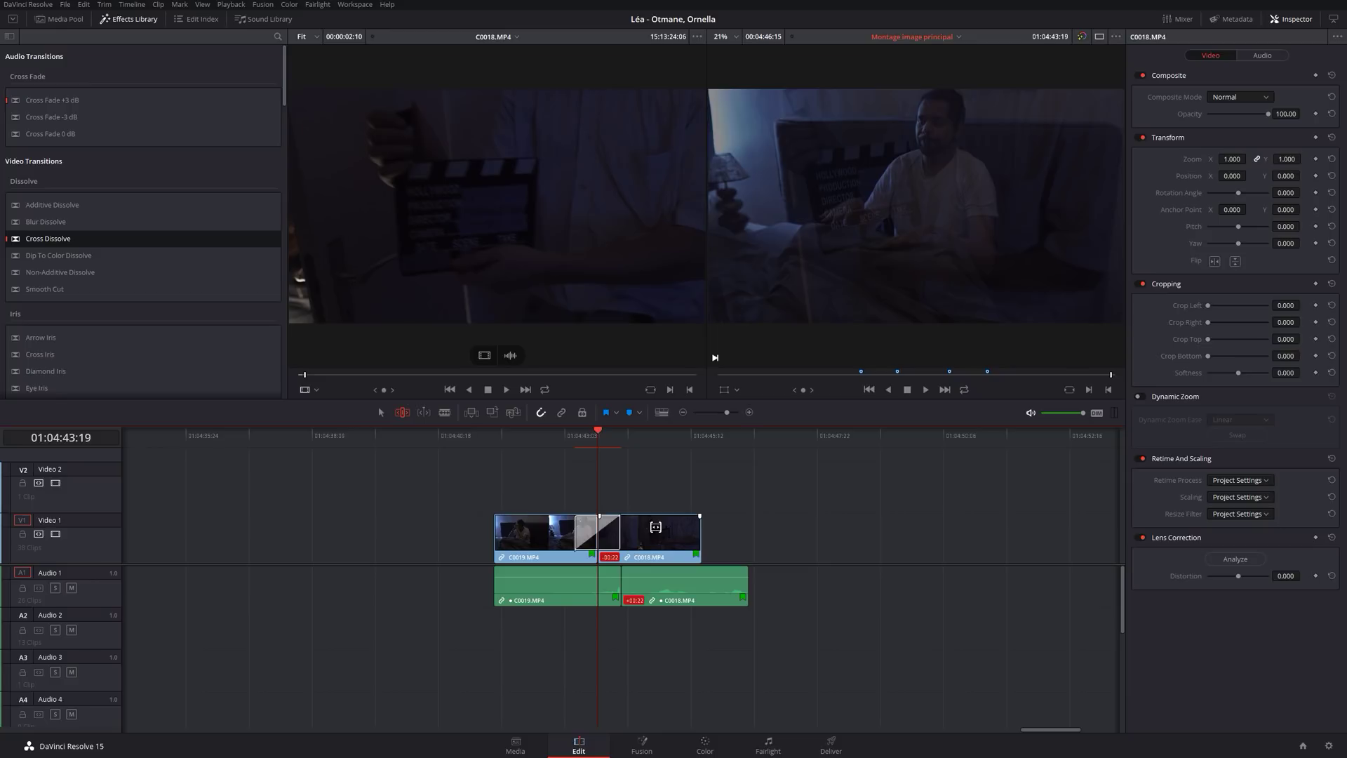
{"action": "key", "text": "ctrl+z"}
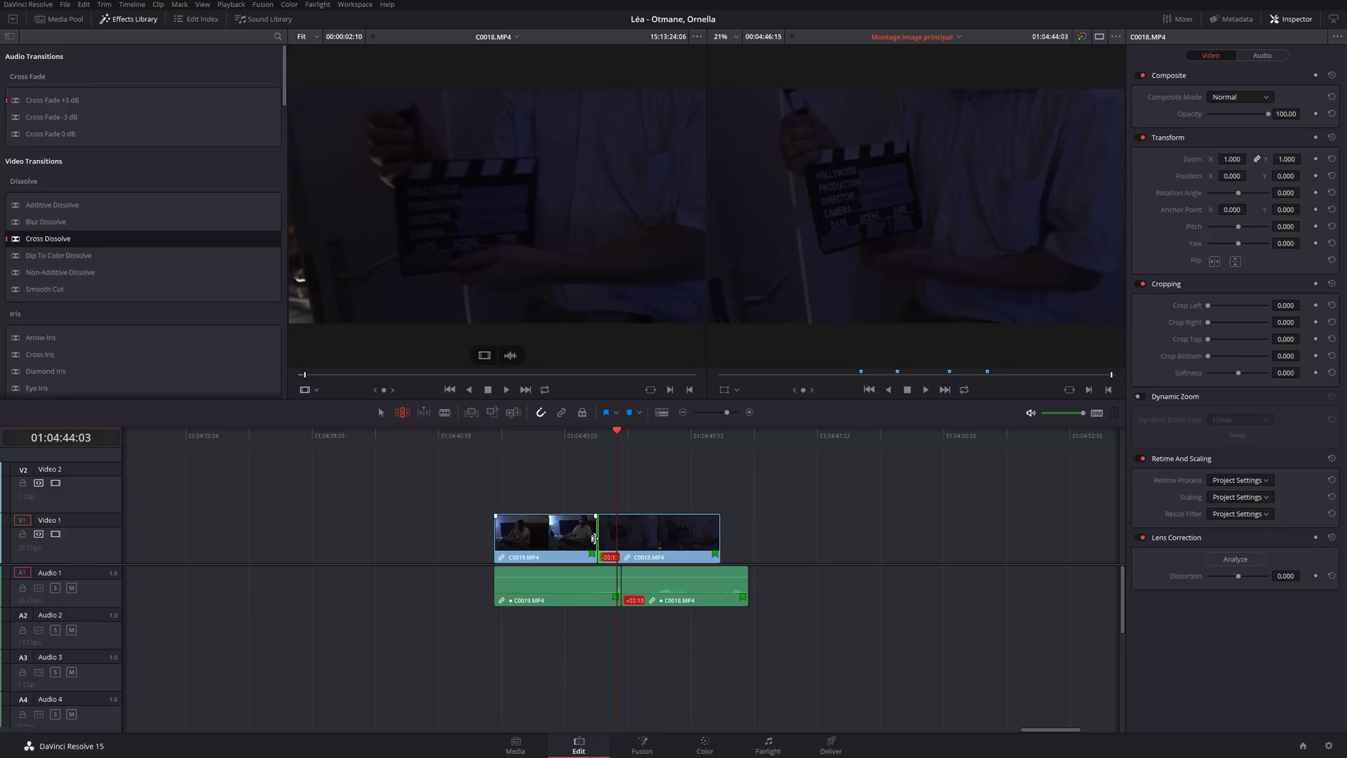
Reapply a Cross Dissolve on the cut, lengthen it from 2 to 4 frames, then delete it.
{"action": "key", "text": "a"}
{"action": "left_click_drag", "start_coordinate": [47, 240], "coordinate": [579, 523]}
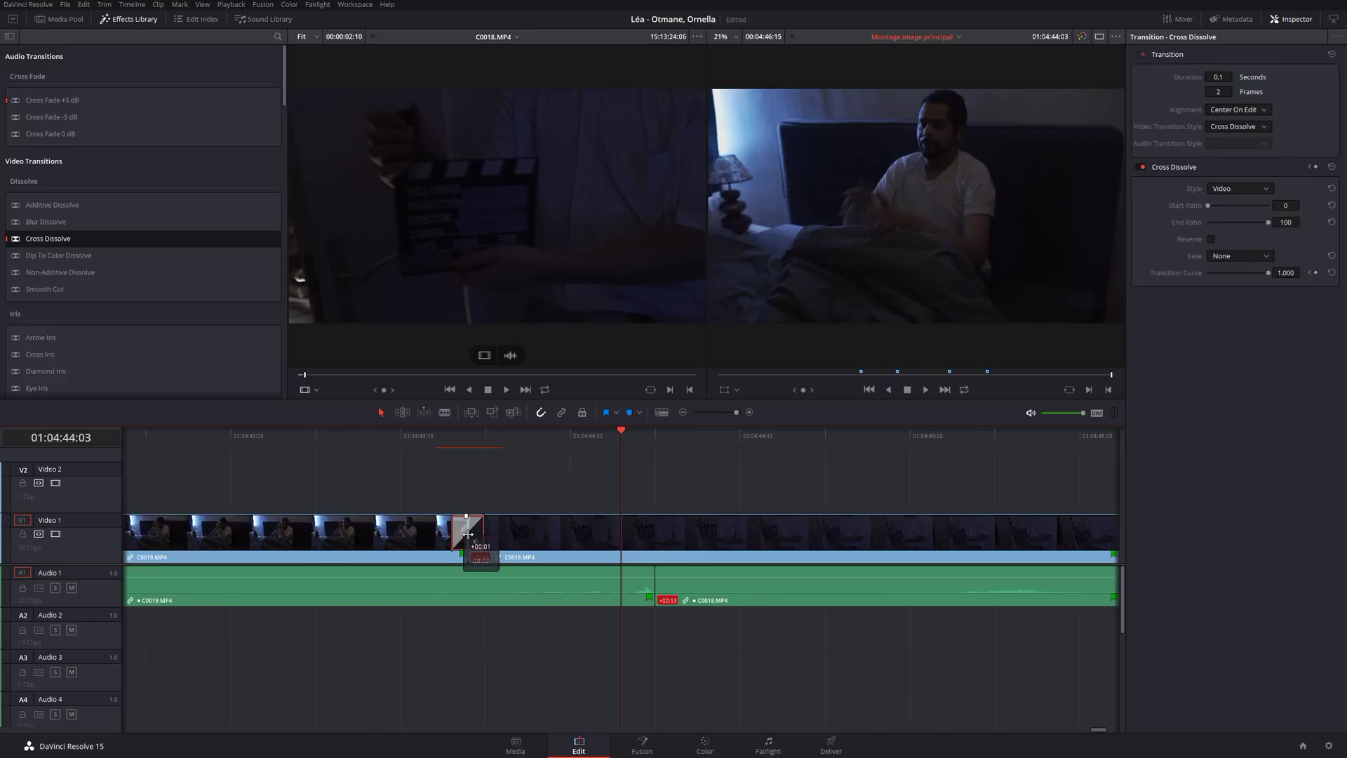
{"action": "left_click_drag", "start_coordinate": [484, 541], "coordinate": [383, 537]}
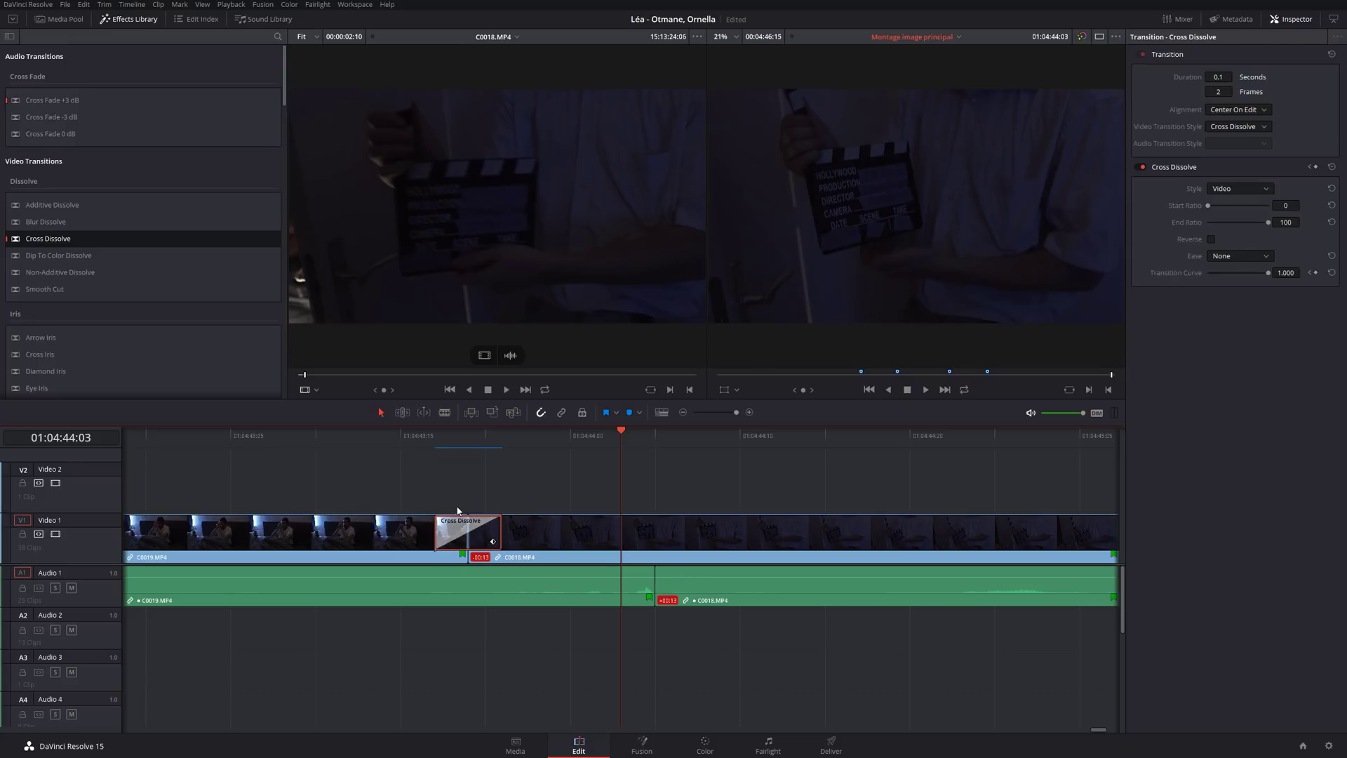
{"action": "key", "text": "Delete"}
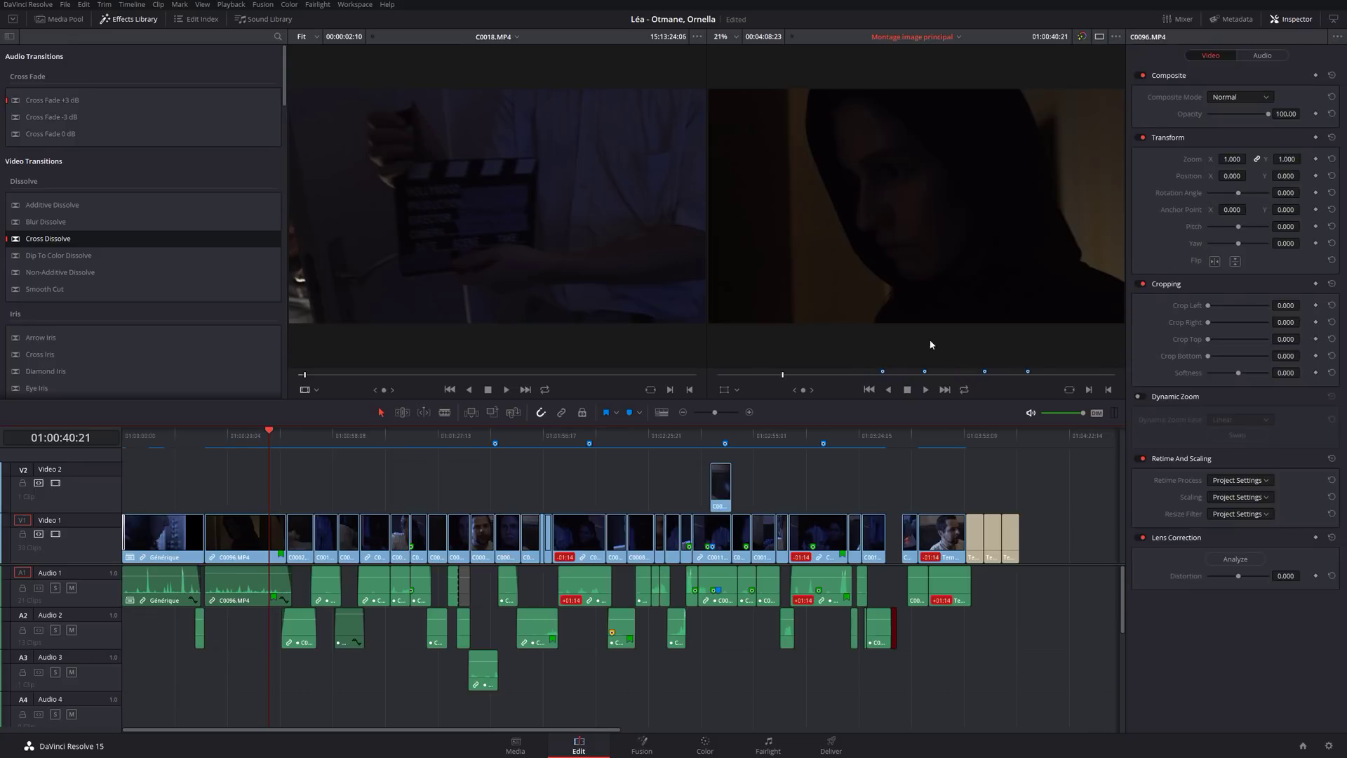
Close the Inspector and scroll the Effects Library down to the Generators list.
{"action": "left_click", "coordinate": [1295, 20]}
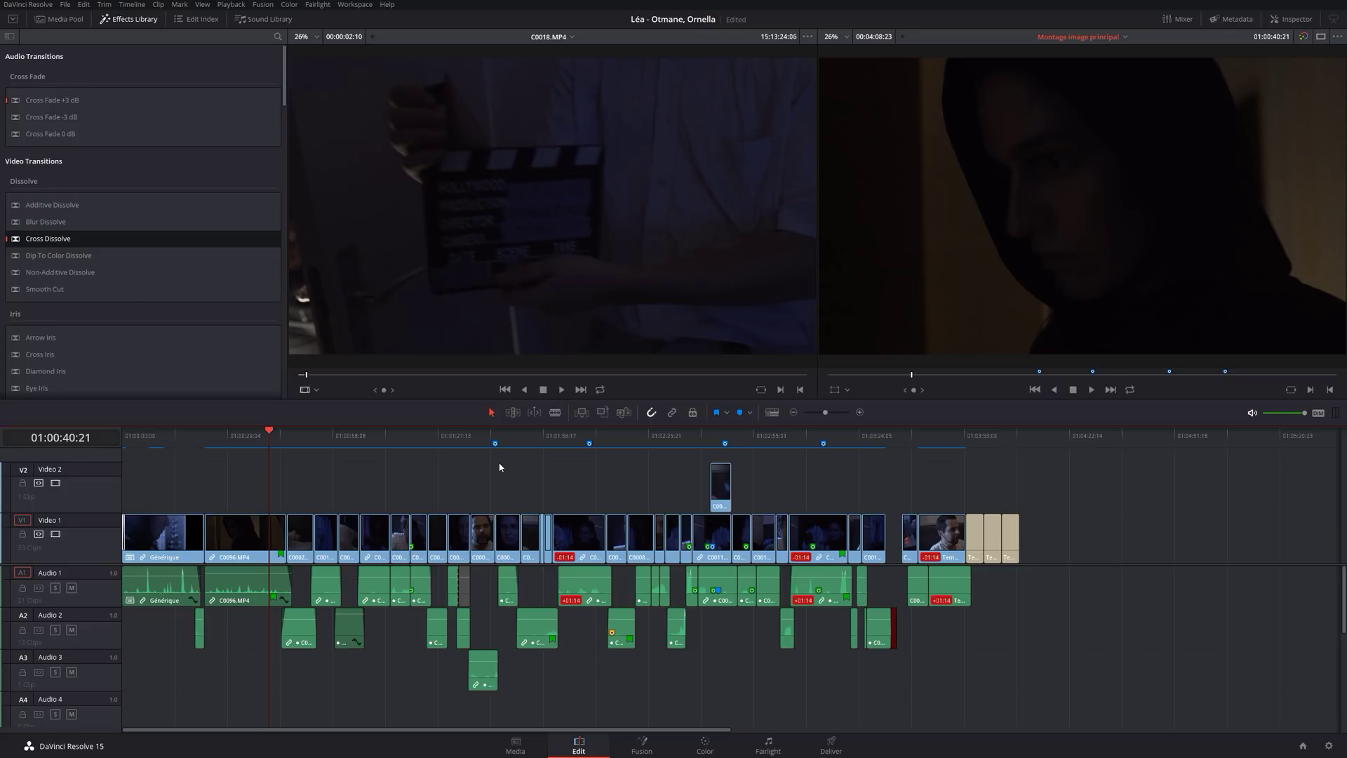
{"action": "scroll", "coordinate": [150, 275], "scroll_direction": "down", "scroll_amount": 5}
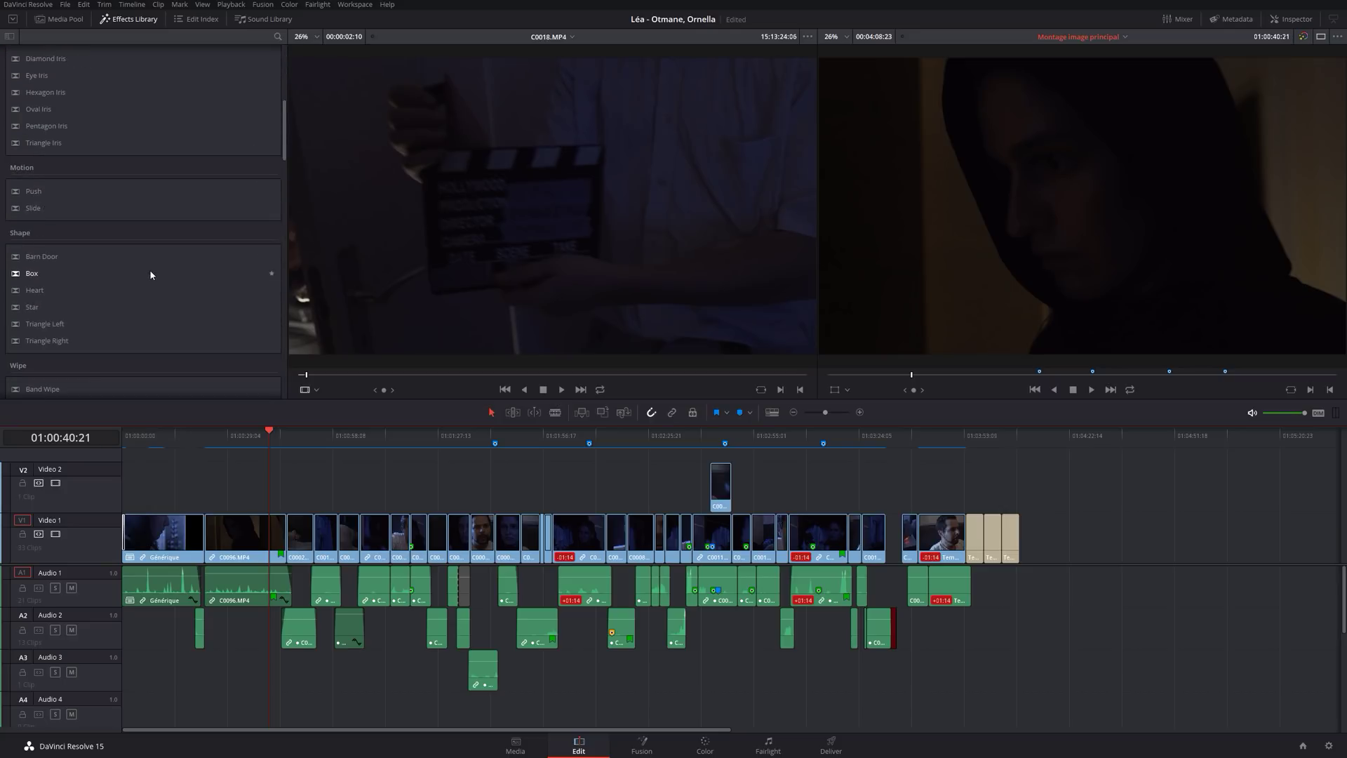
{"action": "scroll", "coordinate": [150, 274], "scroll_direction": "down", "scroll_amount": 8}
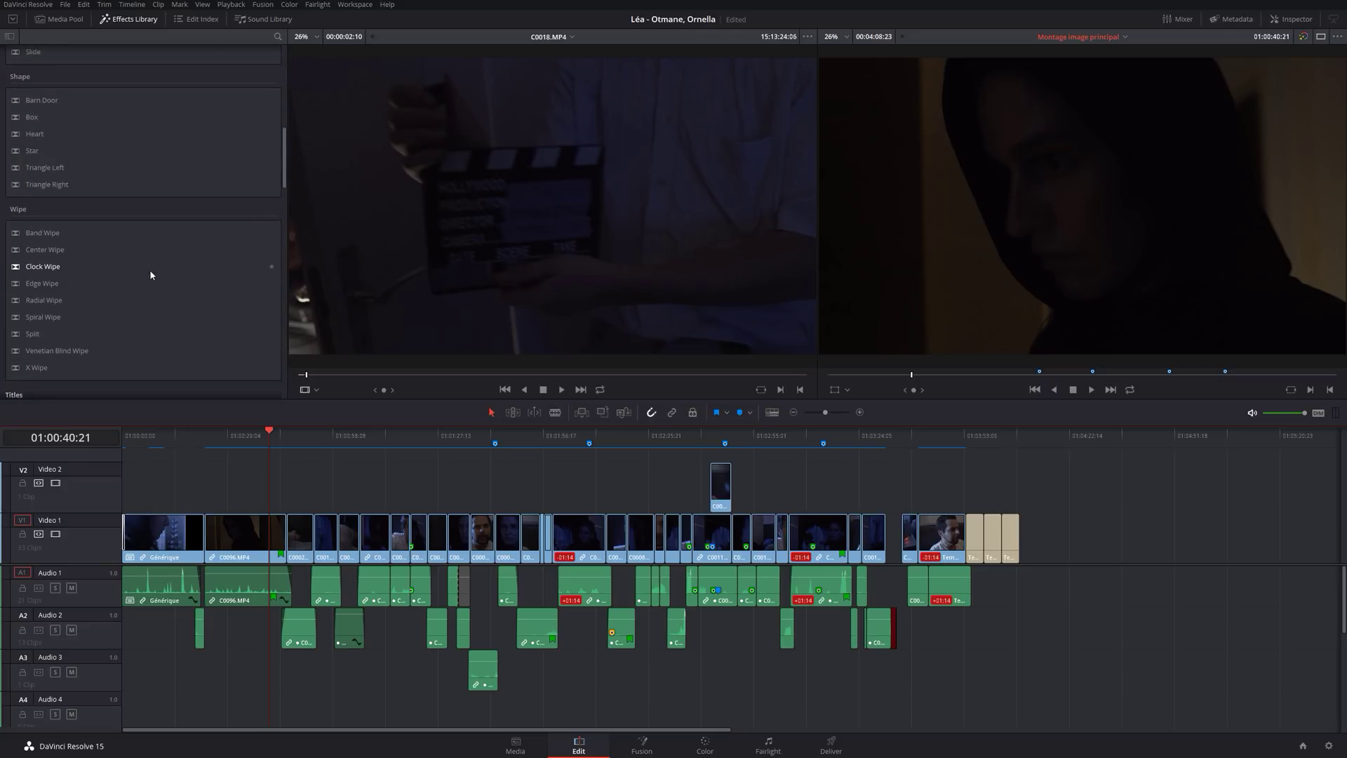
{"action": "scroll", "coordinate": [150, 271], "scroll_direction": "down", "scroll_amount": 10}
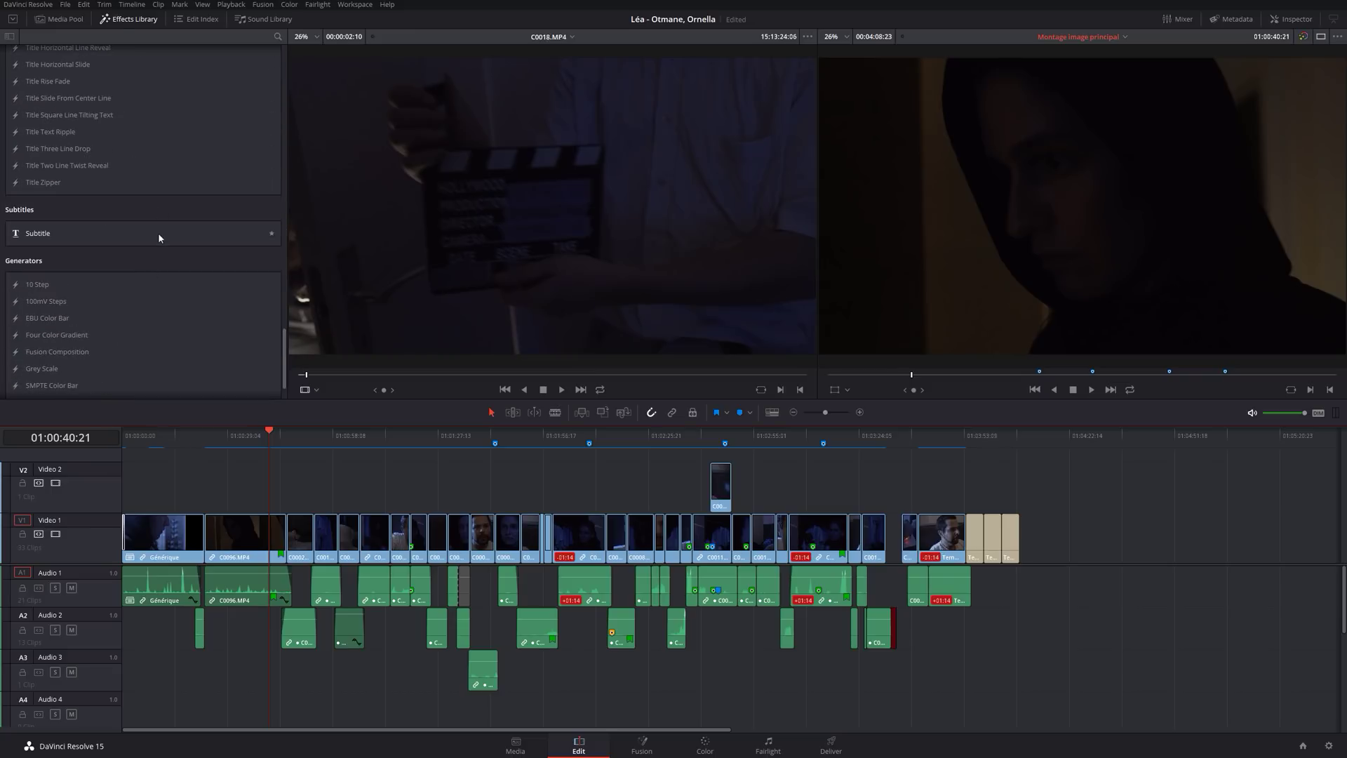
{"action": "scroll", "coordinate": [158, 233], "scroll_direction": "down", "scroll_amount": 3}
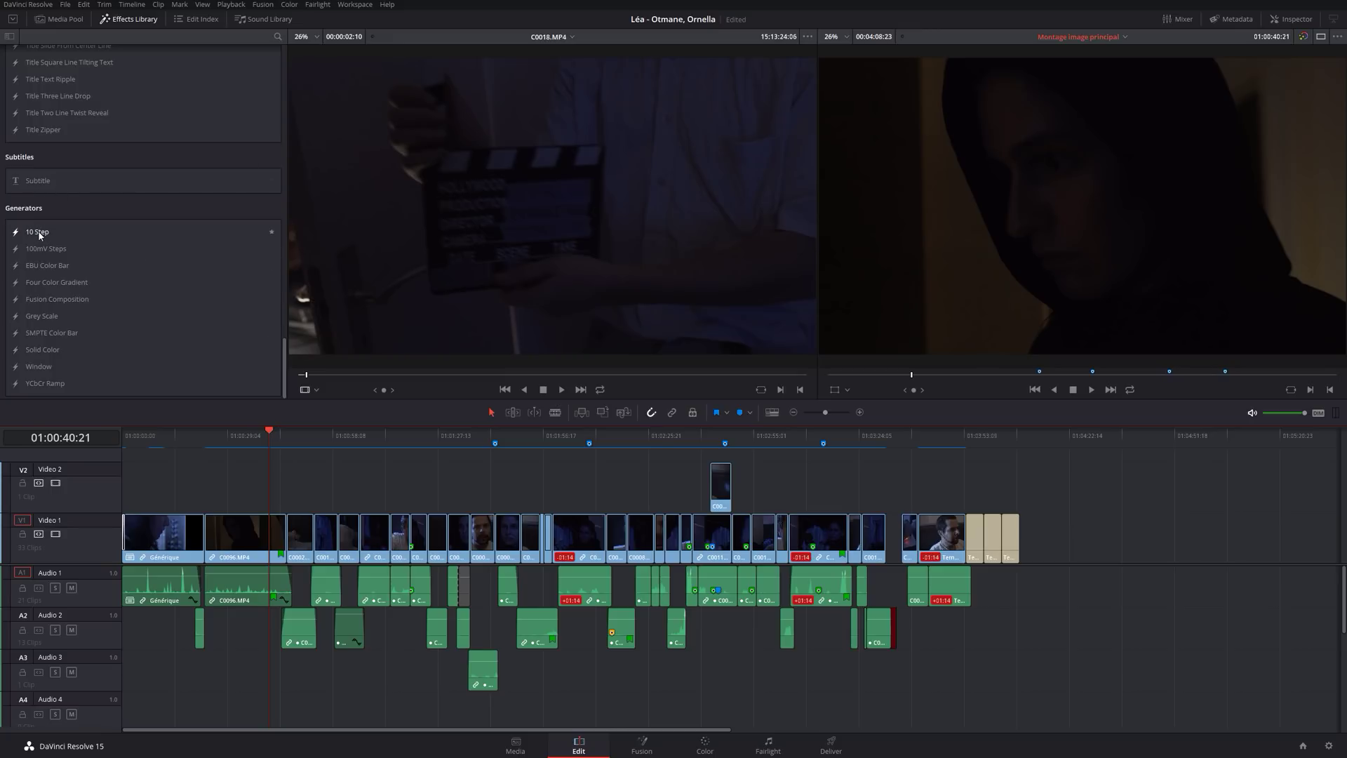
Place a 10 Step generator on Video 1 after the last clip and select it.
{"action": "left_click_drag", "start_coordinate": [39, 234], "coordinate": [1039, 539]}
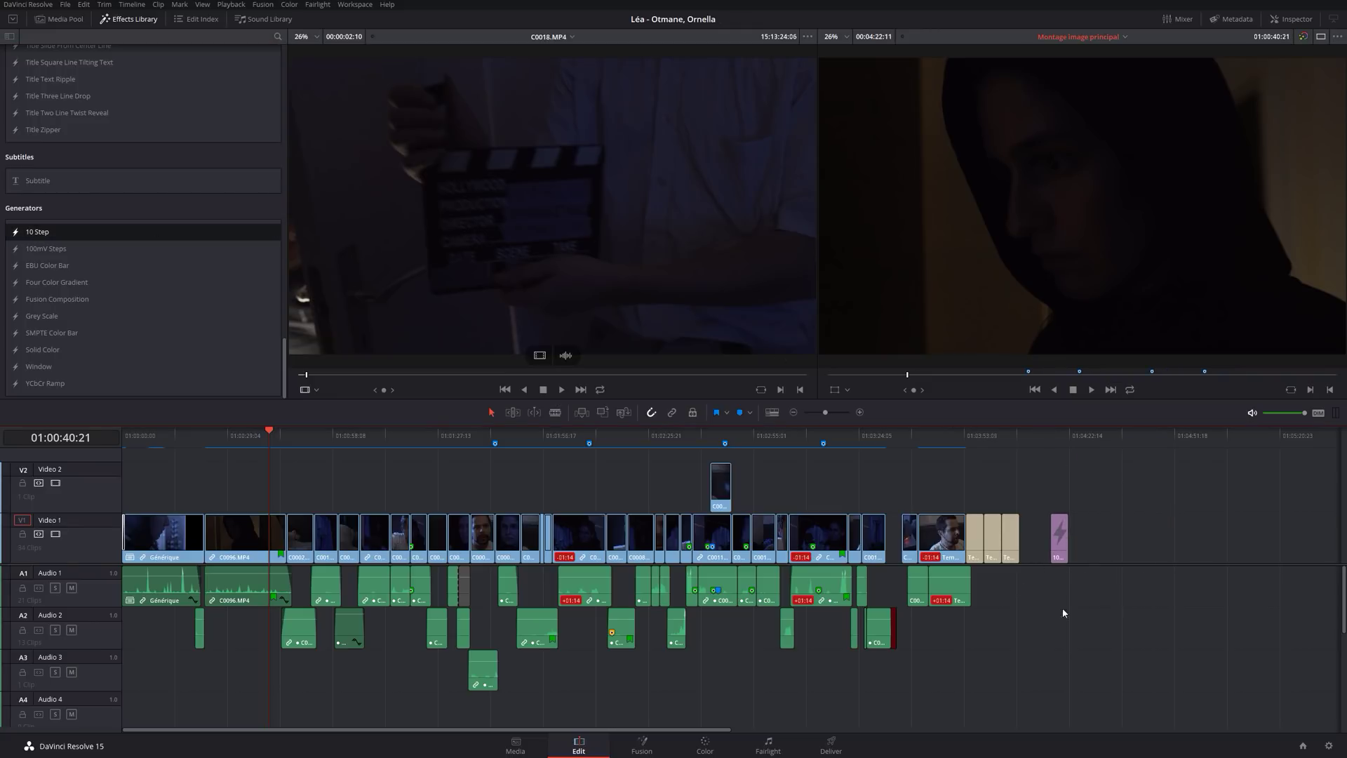
{"action": "left_click", "coordinate": [1056, 433]}
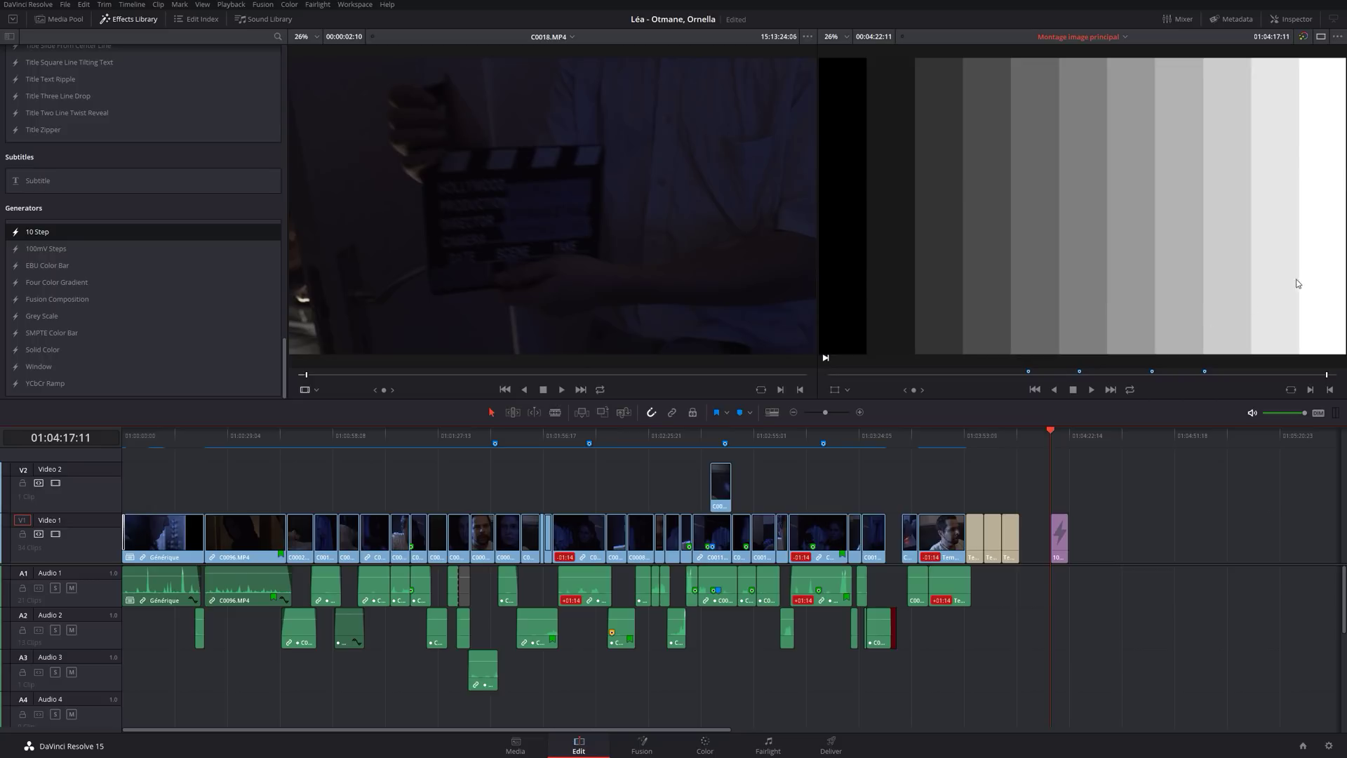
{"action": "left_click", "coordinate": [1056, 543]}
{"action": "scroll", "coordinate": [1062, 550], "scroll_direction": "up", "scroll_amount": 3}
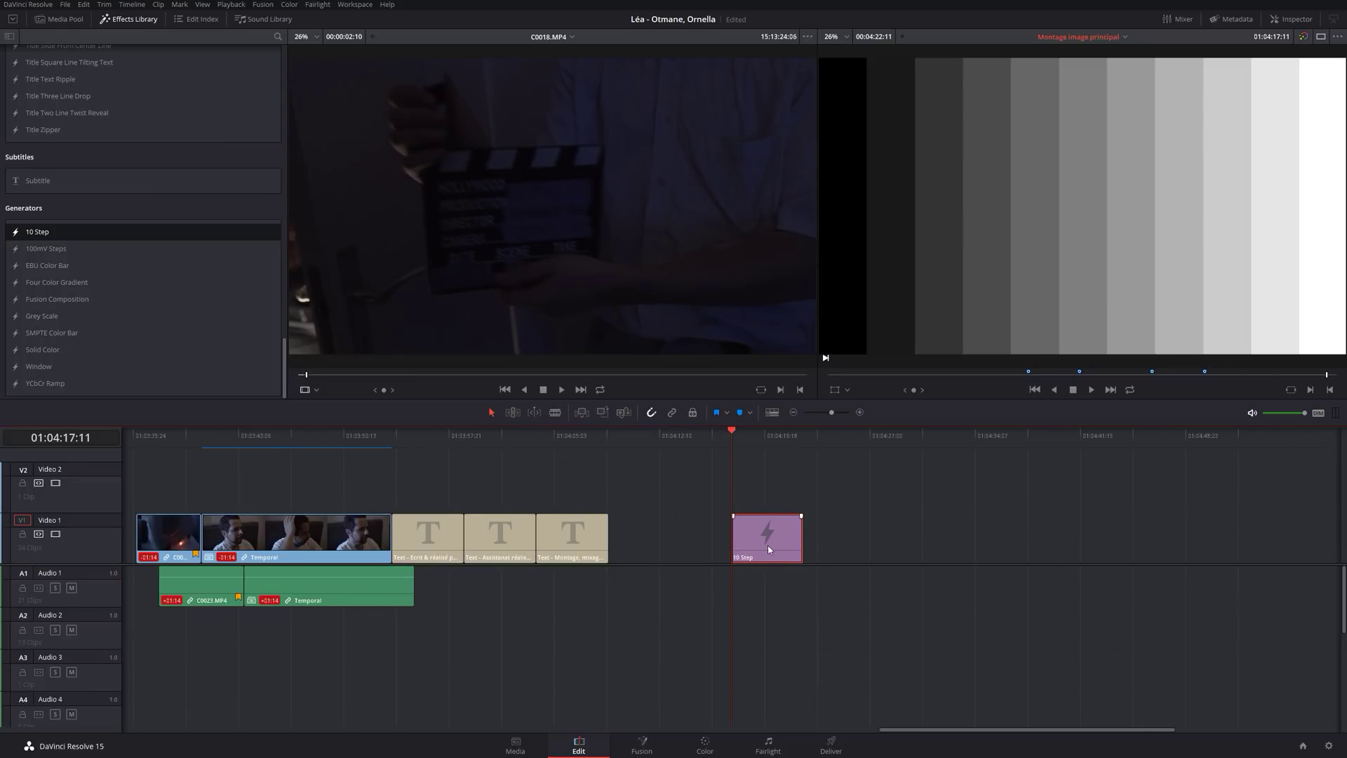
Name the 10 Step generator clip 'Reference' in the Inspector.
{"action": "left_click", "coordinate": [1304, 23]}
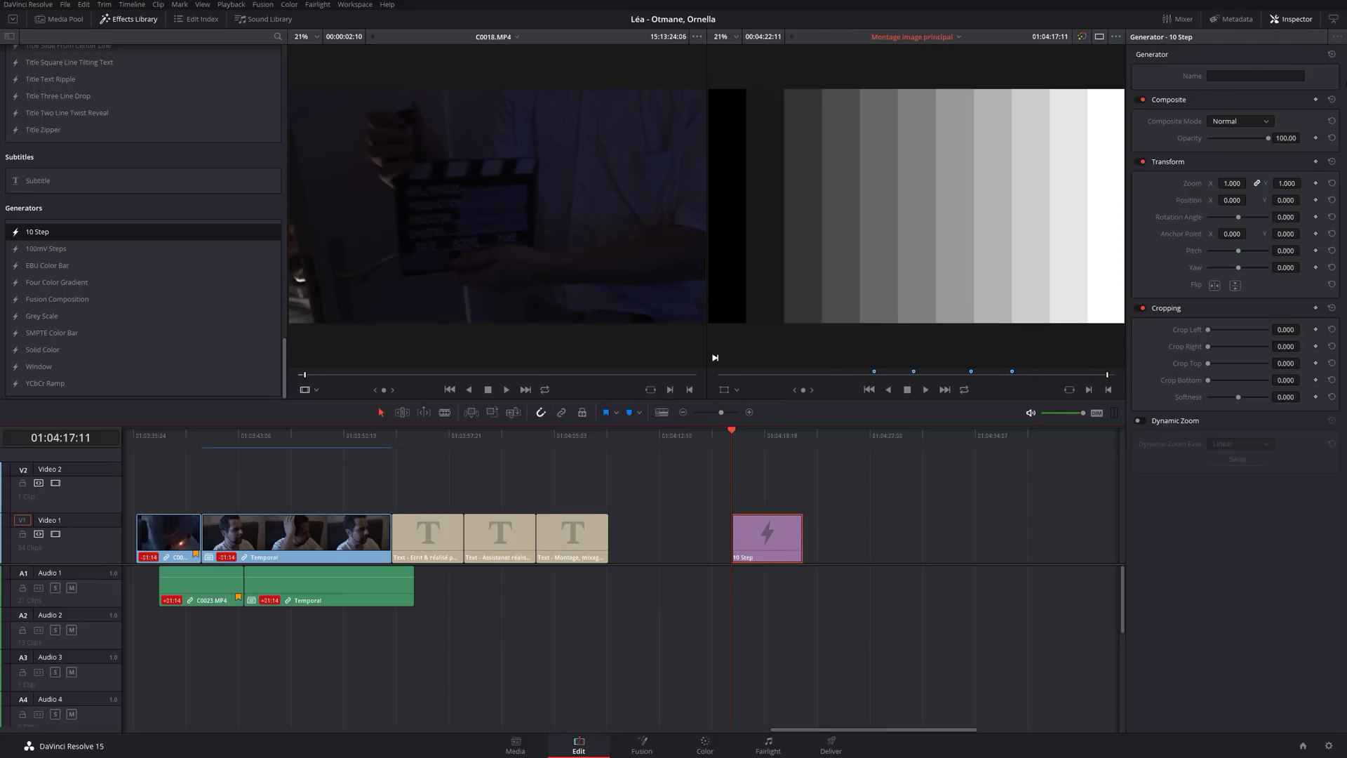
{"action": "left_click", "coordinate": [1225, 77]}
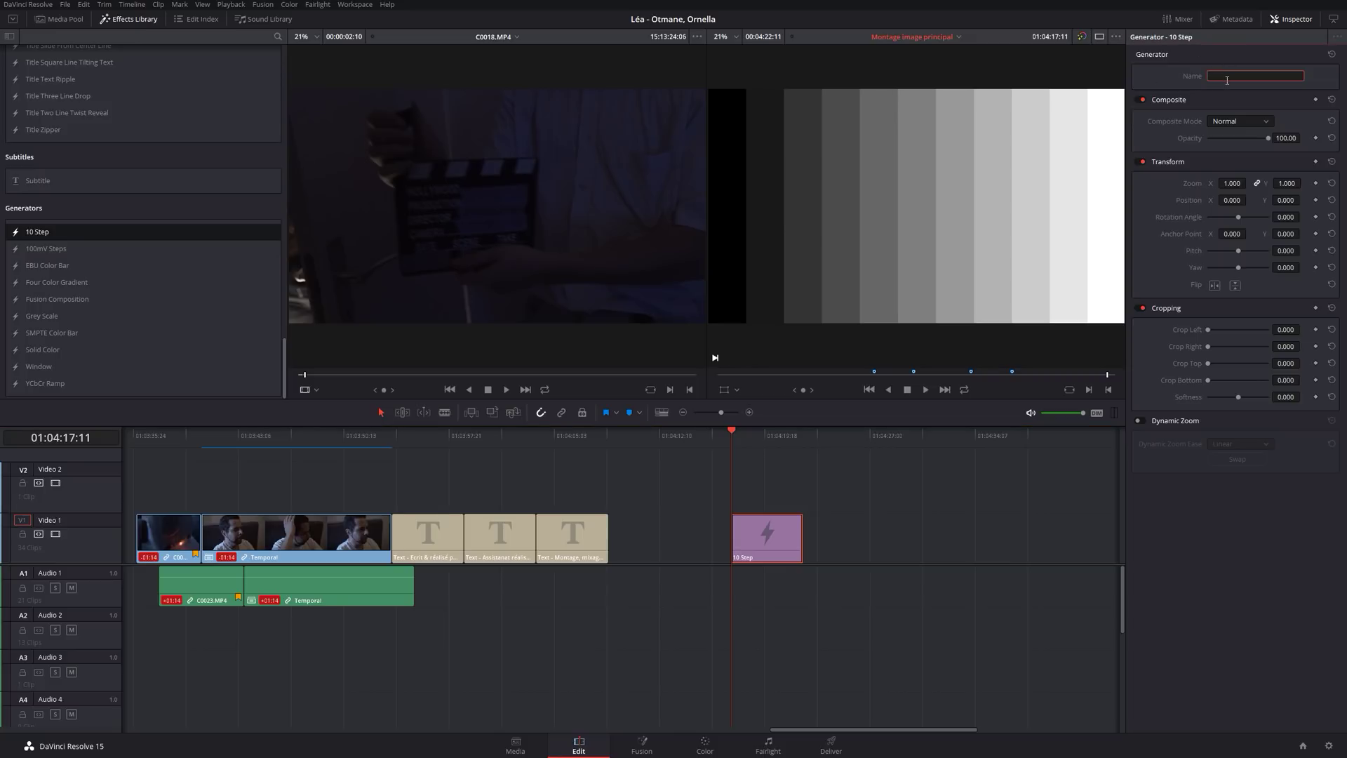
{"action": "type", "text": "Reference"}
{"action": "left_click", "coordinate": [1217, 569]}
Extend the Reference clip, split it at 01:04:21:07, and delete the second piece.
{"action": "left_click_drag", "start_coordinate": [800, 531], "coordinate": [835, 538]}
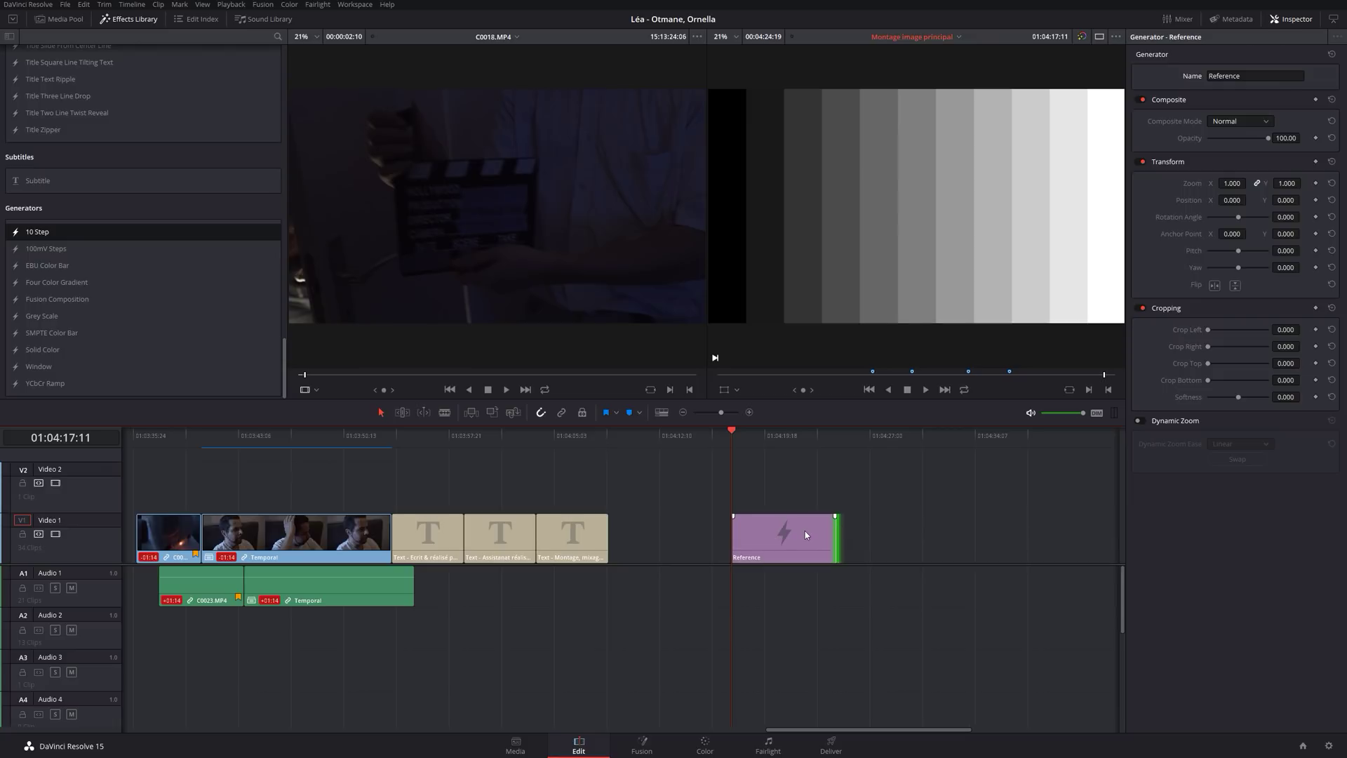
{"action": "left_click", "coordinate": [786, 435]}
{"action": "key", "text": "ctrl+b"}
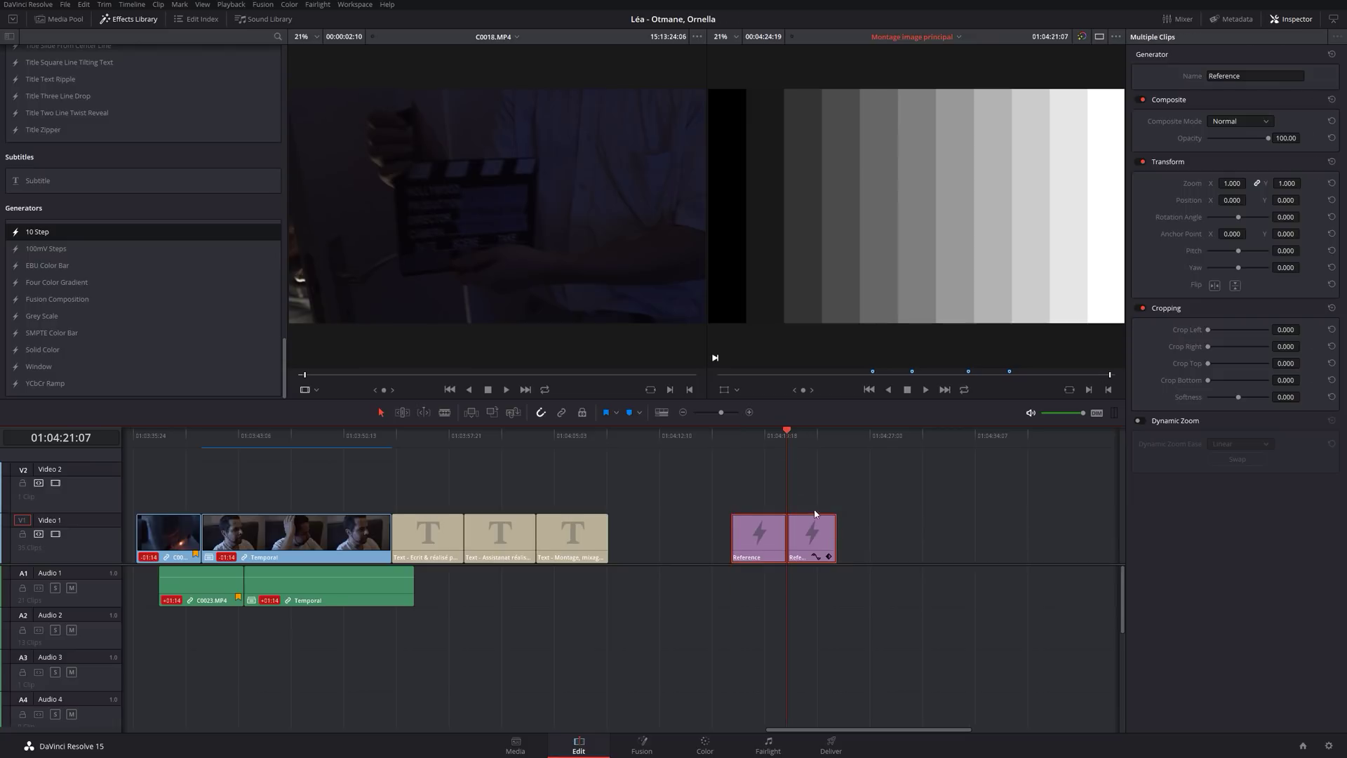
{"action": "mouse_move", "coordinate": [806, 544]}
{"action": "left_mouse_down"}
{"action": "mouse_move", "coordinate": [848, 531]}
{"action": "mouse_move", "coordinate": [799, 535]}
{"action": "left_mouse_up"}
{"action": "left_click", "coordinate": [877, 517]}
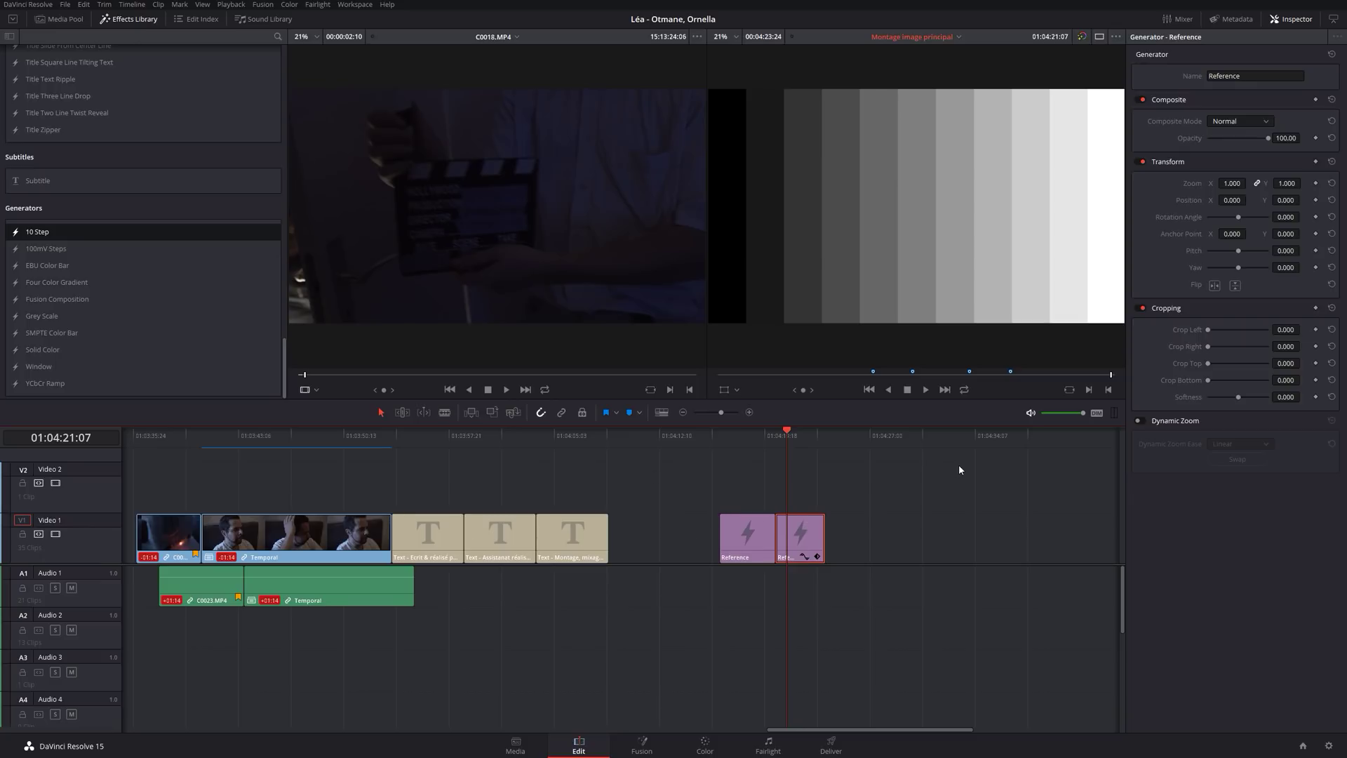
{"action": "key", "text": "Delete"}
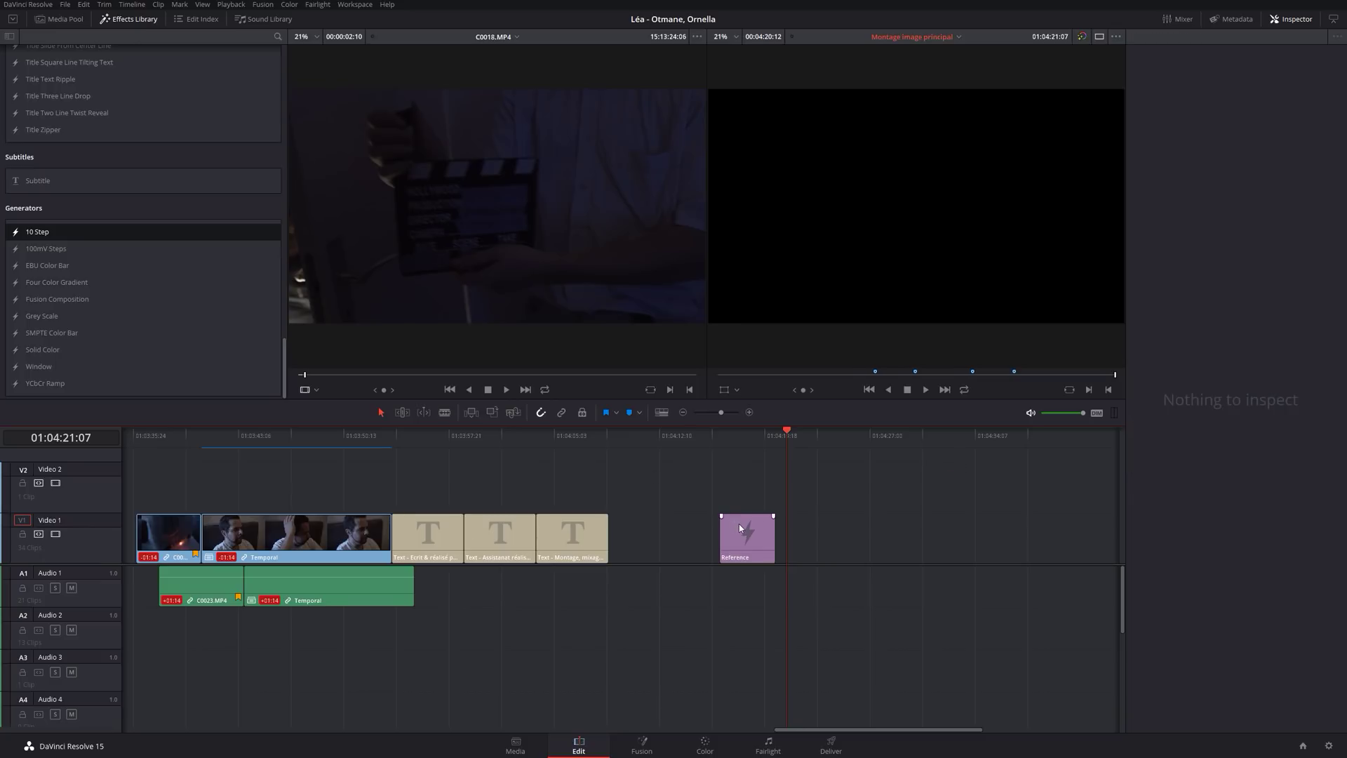
Delete the Reference clip, then try Grey Scale and another generator on Video 1.
{"action": "left_click", "coordinate": [739, 527]}
{"action": "key", "text": "Delete"}
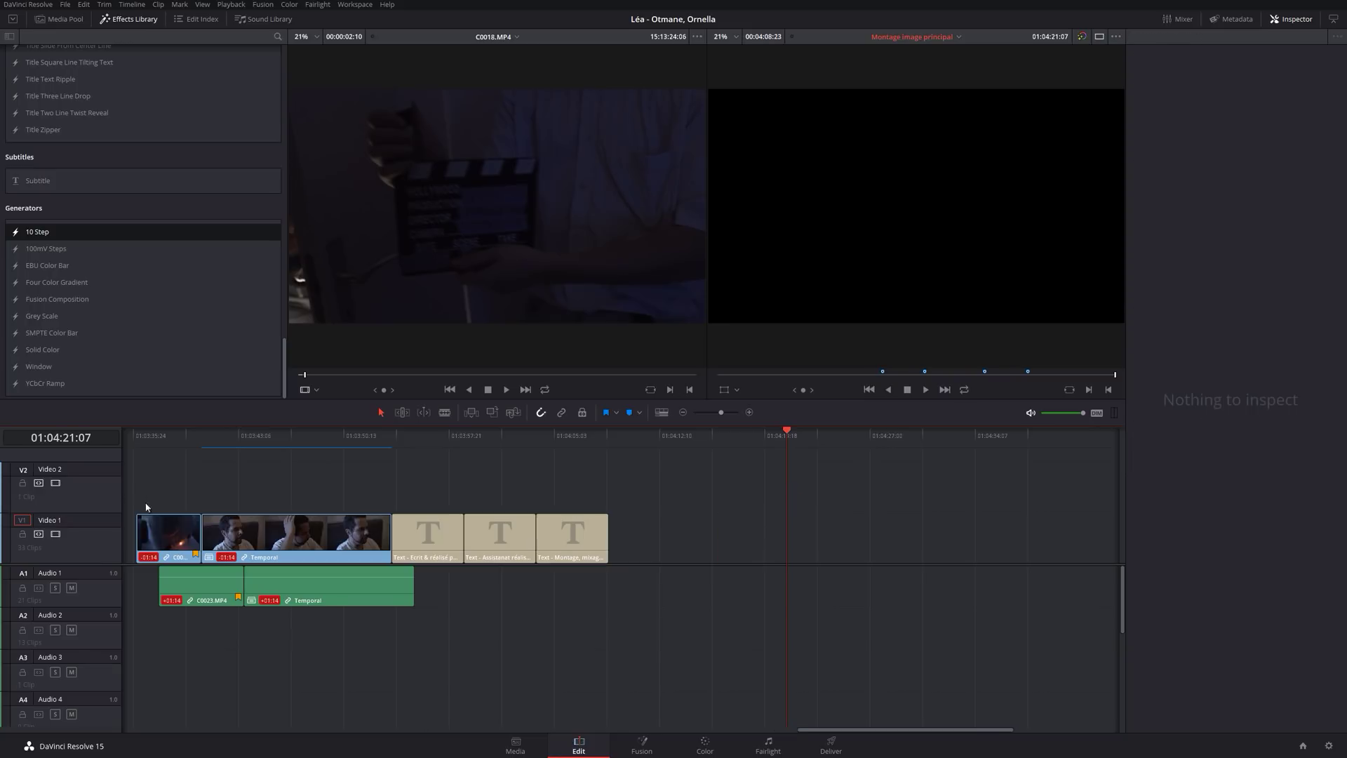
{"action": "left_click", "coordinate": [28, 317]}
{"action": "left_click_drag", "start_coordinate": [29, 318], "coordinate": [782, 549]}
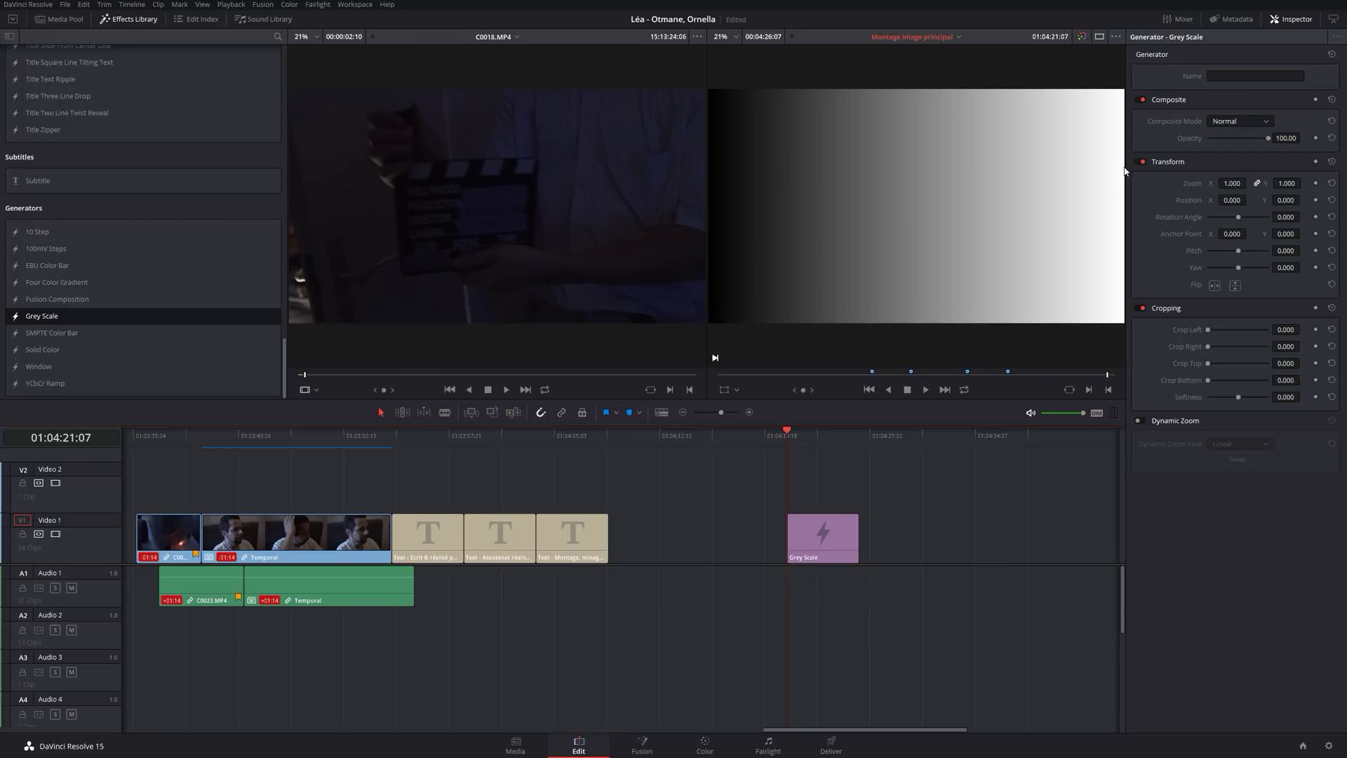
{"action": "key", "text": "ctrl+z"}
{"action": "left_click_drag", "start_coordinate": [53, 336], "coordinate": [790, 540]}
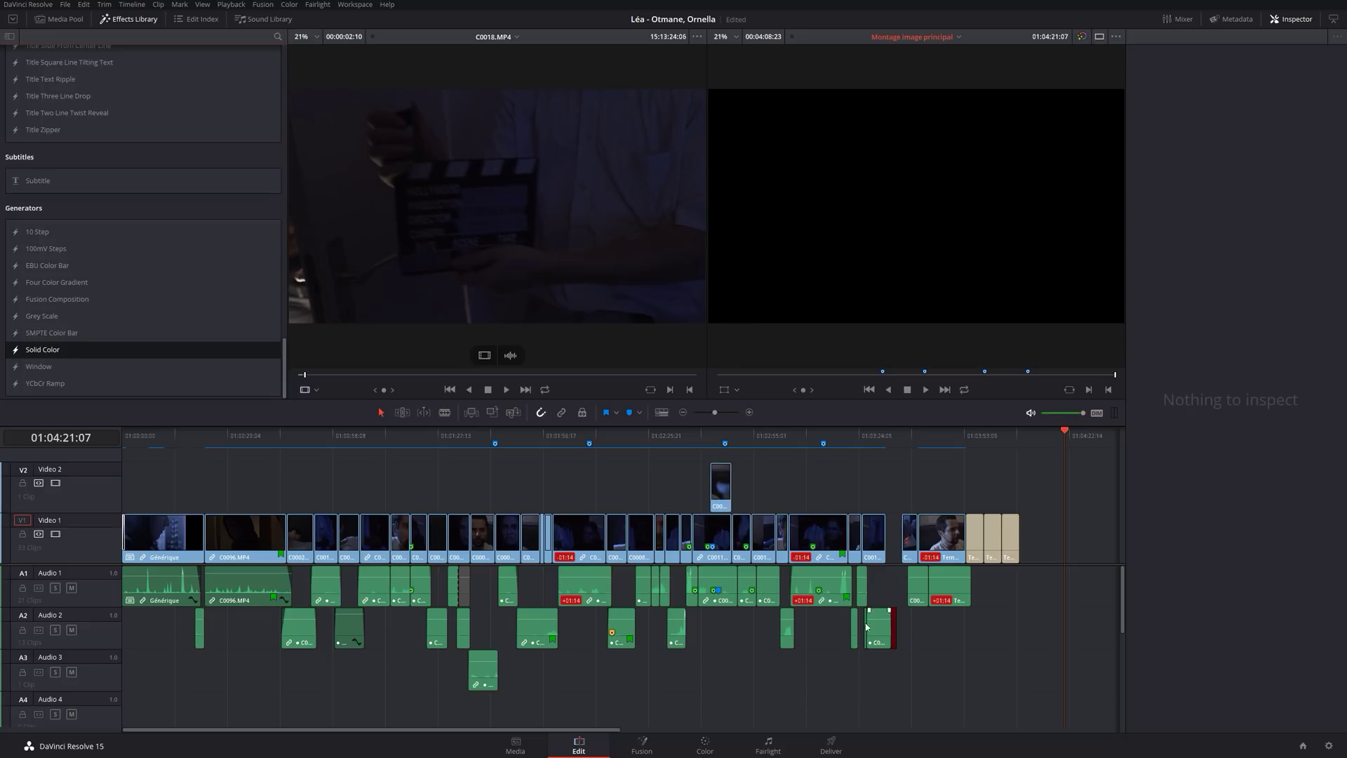
Close the Inspector, play from 01:03:31:21 and stop, then zoom in on the Video 1 gap.
{"action": "mouse_move", "coordinate": [822, 445]}
{"action": "left_click", "coordinate": [1293, 20]}
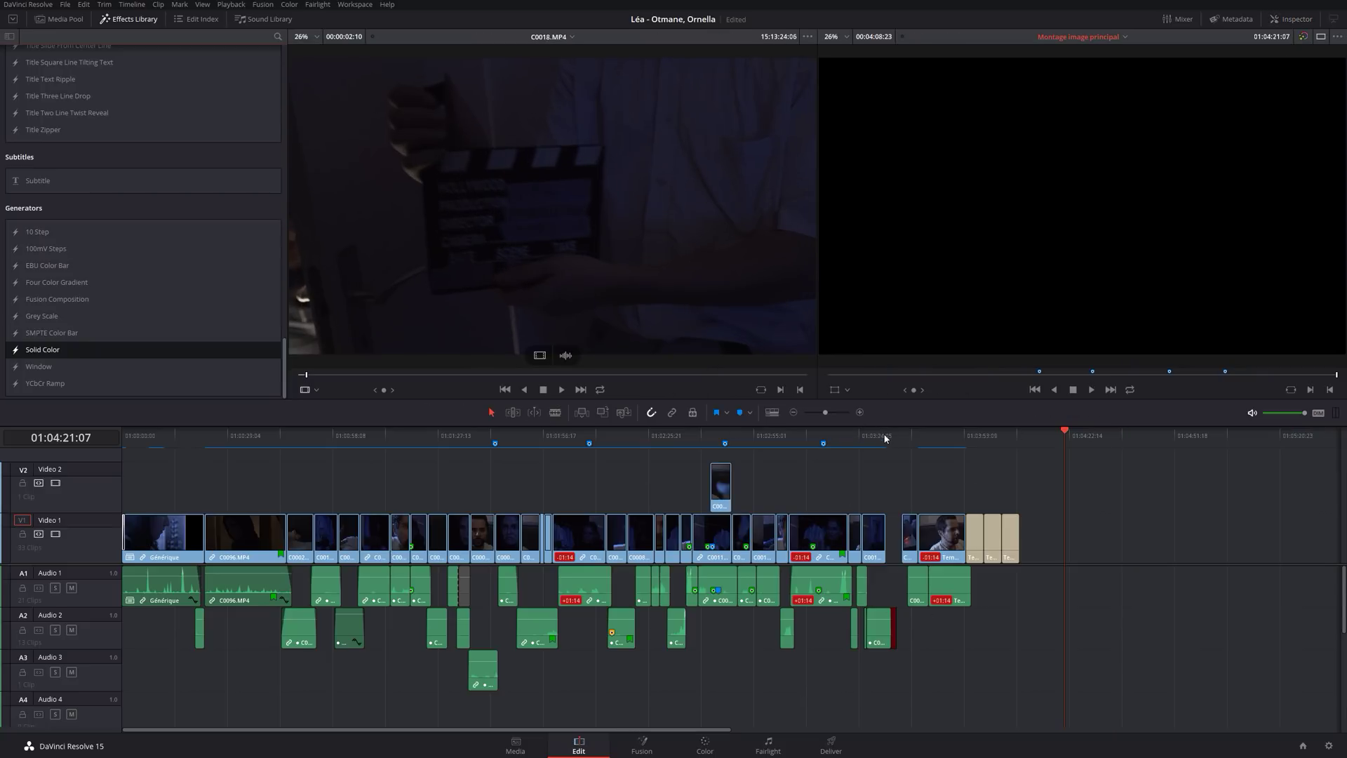
{"action": "mouse_move", "coordinate": [882, 439]}
{"action": "left_mouse_down"}
{"action": "mouse_move", "coordinate": [872, 439]}
{"action": "mouse_move", "coordinate": [888, 444]}
{"action": "left_mouse_up"}
{"action": "key", "text": "space"}
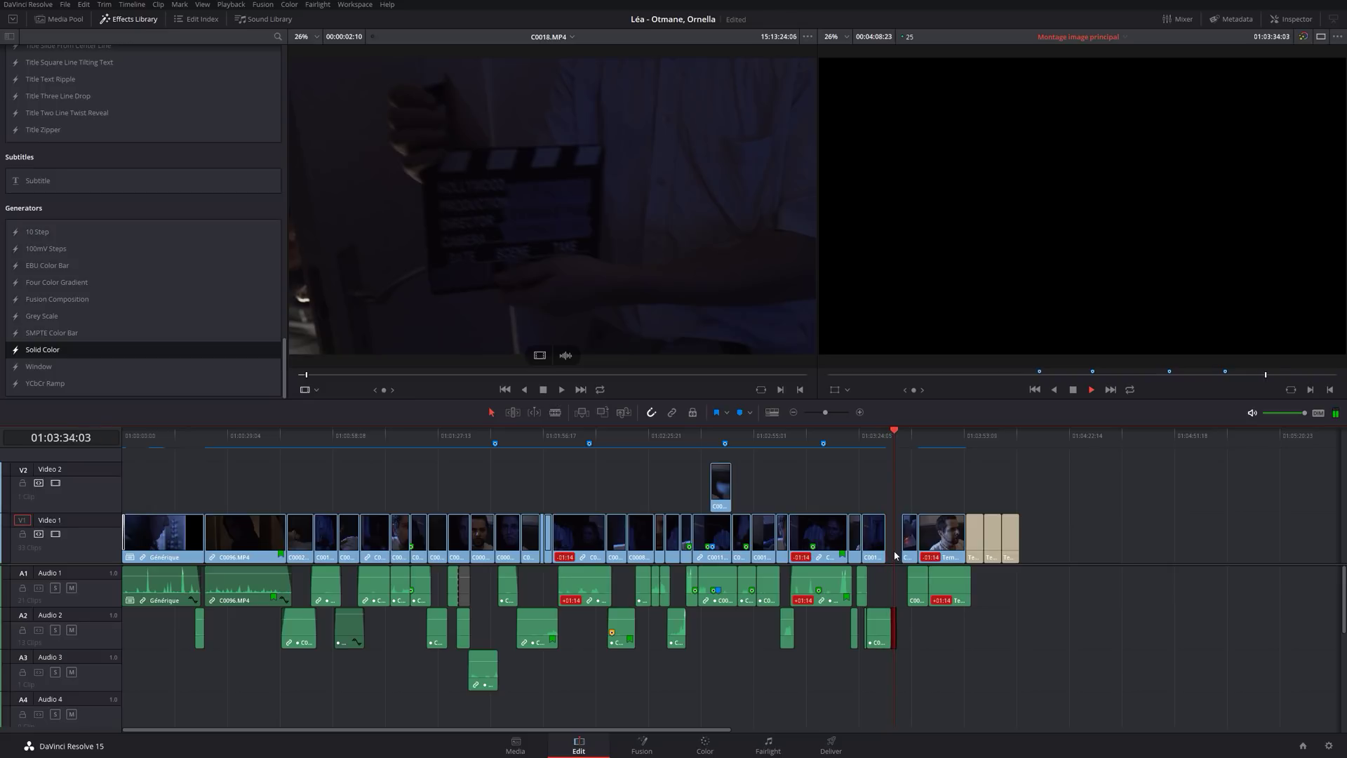
{"action": "key", "text": "space"}
{"action": "key", "text": "ctrl+equal"}
{"action": "key", "text": "ctrl+equal"}
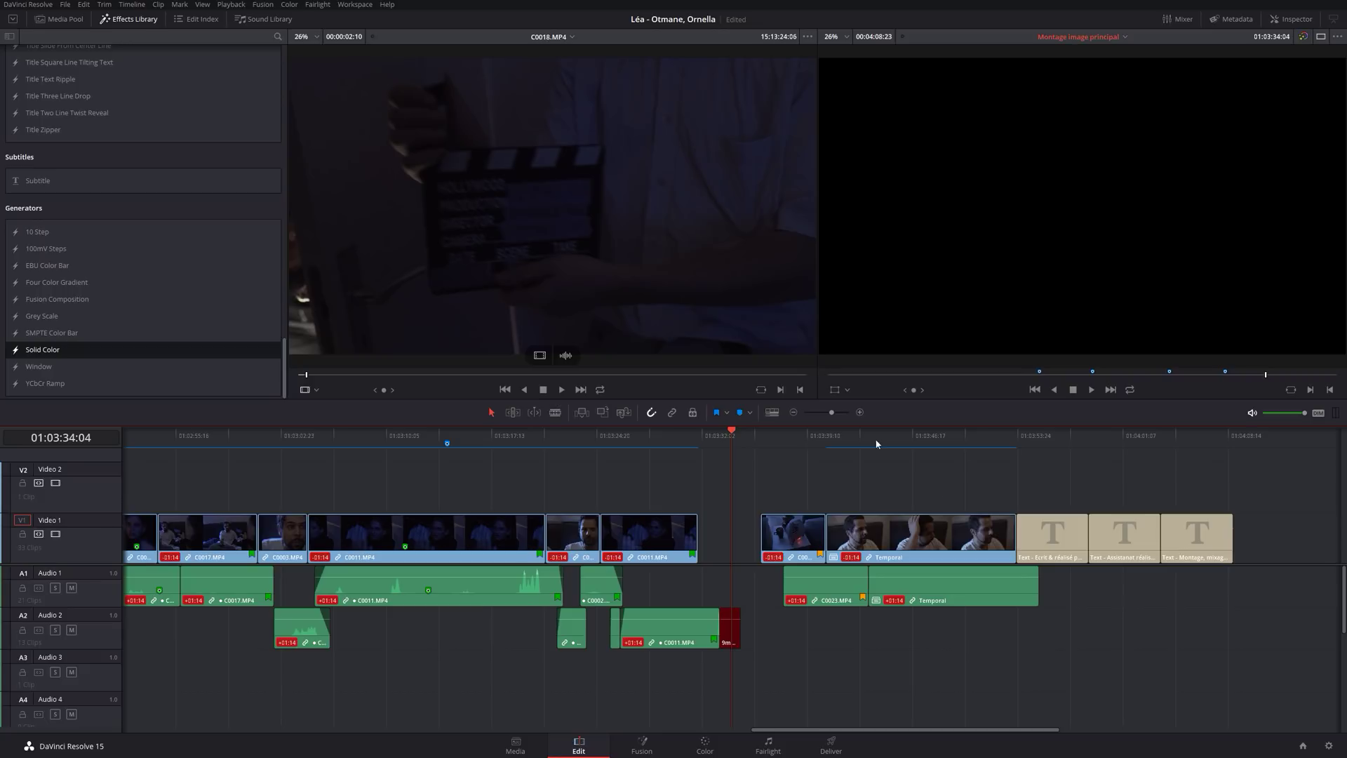
{"action": "left_click", "coordinate": [721, 536]}
{"action": "left_click", "coordinate": [759, 604]}
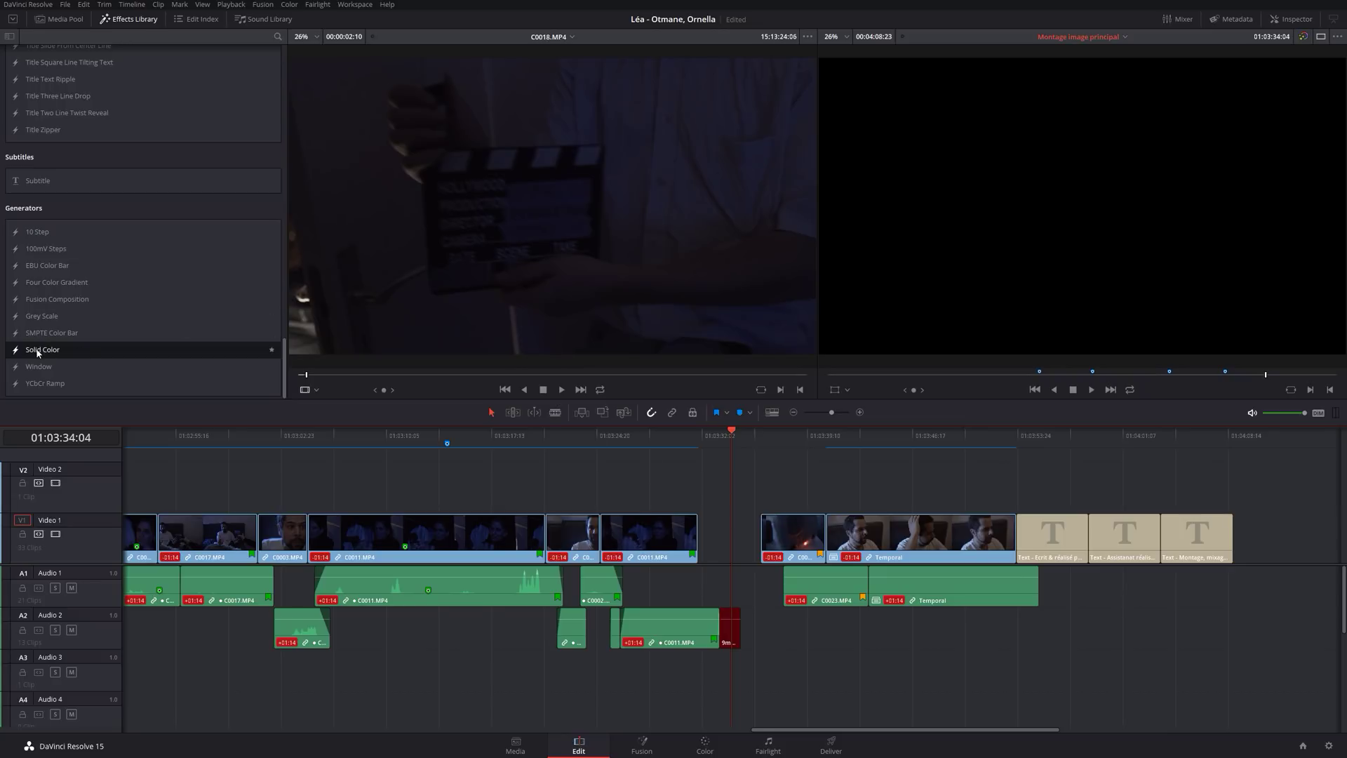
Add a Solid Color generator and trim it into the Video 1 gap.
{"action": "left_click_drag", "start_coordinate": [40, 350], "coordinate": [698, 516]}
{"action": "left_click", "coordinate": [731, 487]}
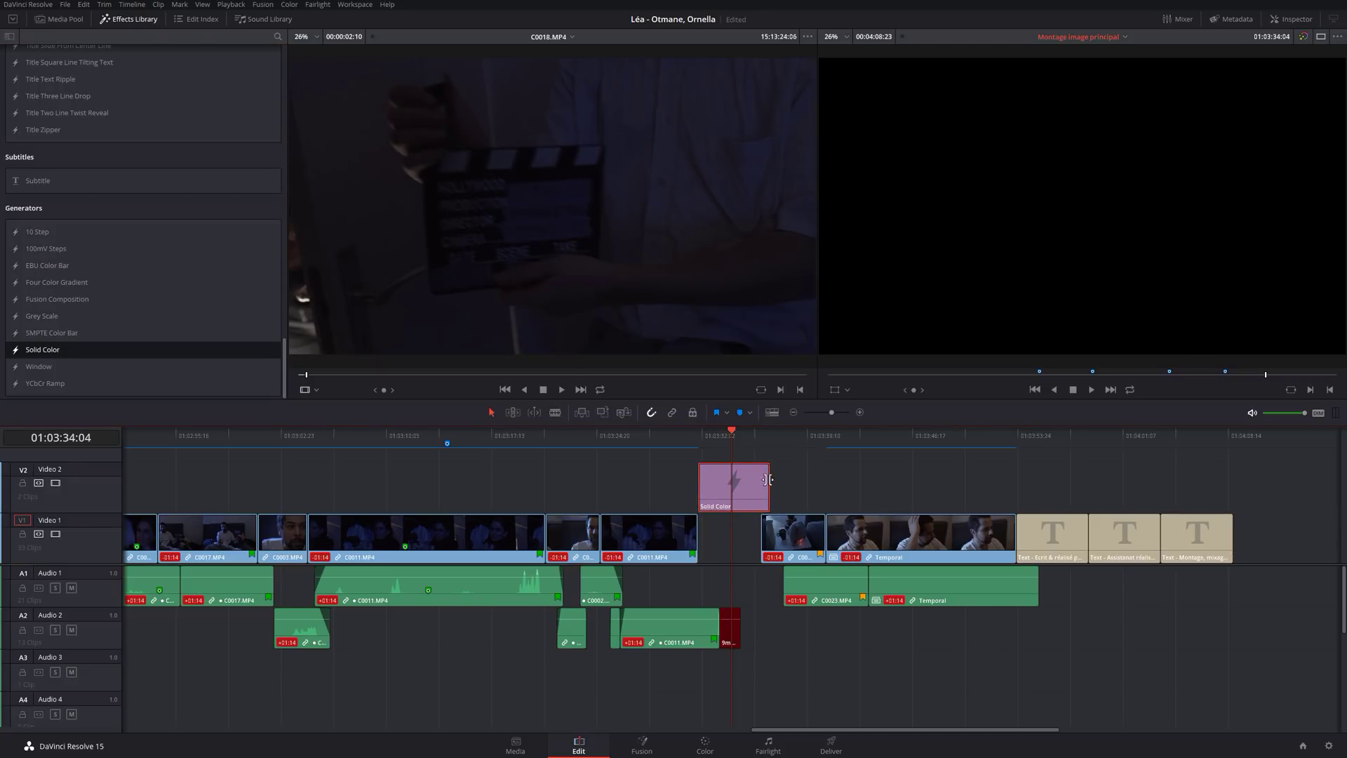
{"action": "left_click_drag", "start_coordinate": [768, 480], "coordinate": [735, 533]}
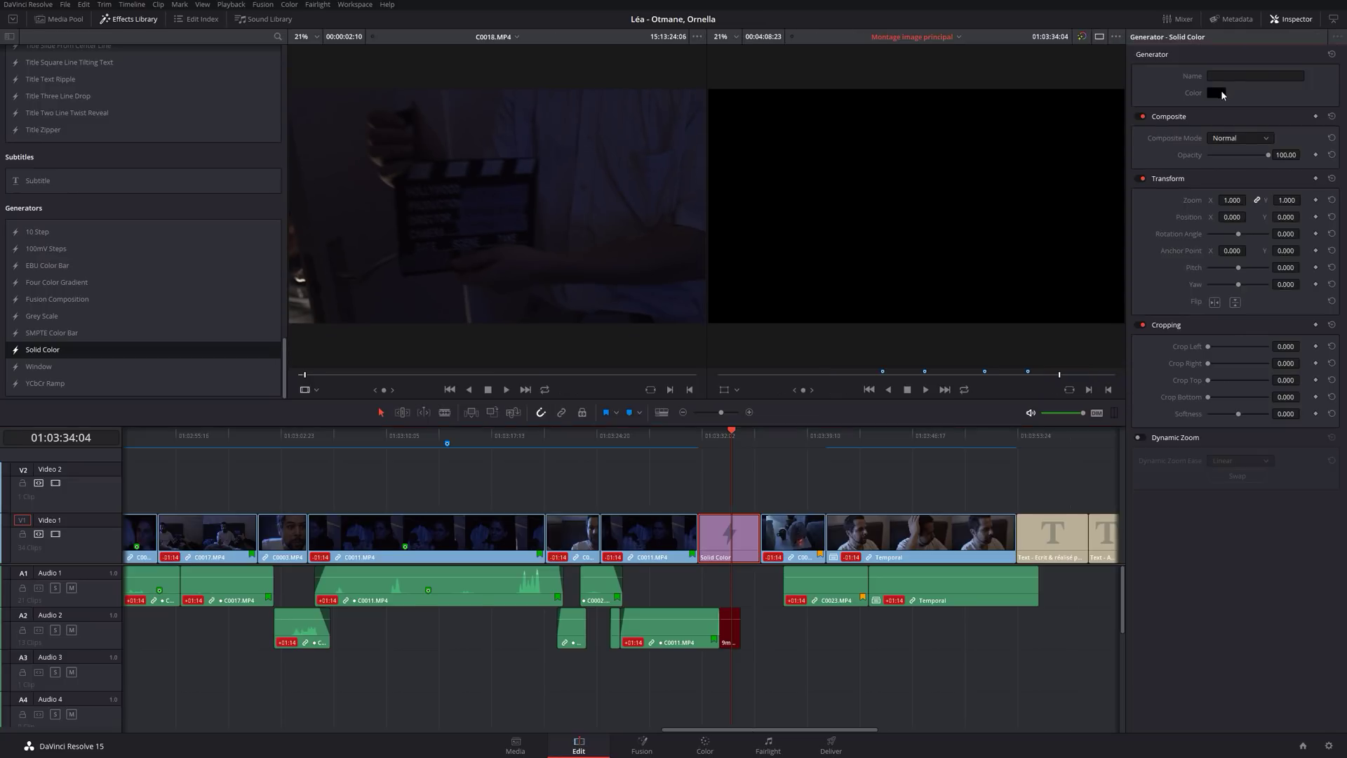
Set the Solid Color clip's colour to blue, then back to black.
{"action": "left_click", "coordinate": [1220, 91]}
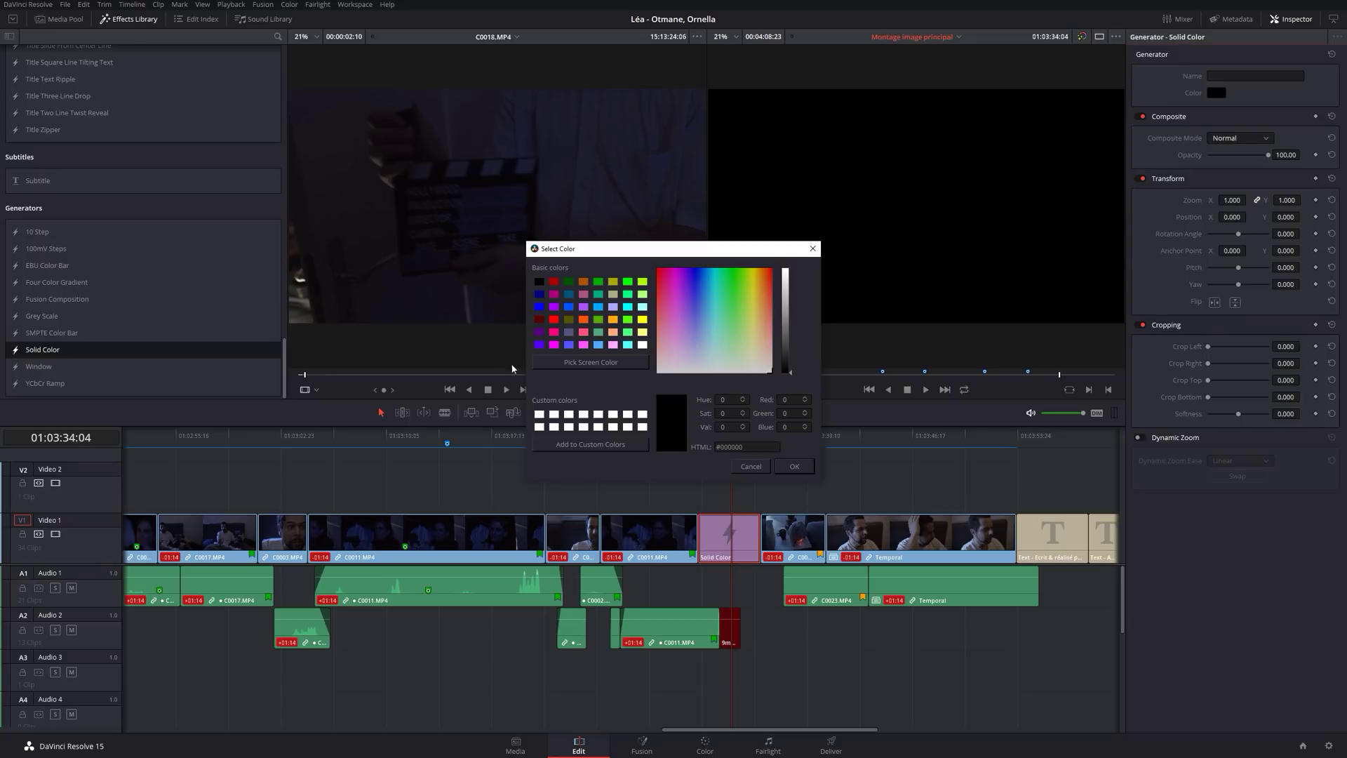
{"action": "left_click", "coordinate": [538, 306]}
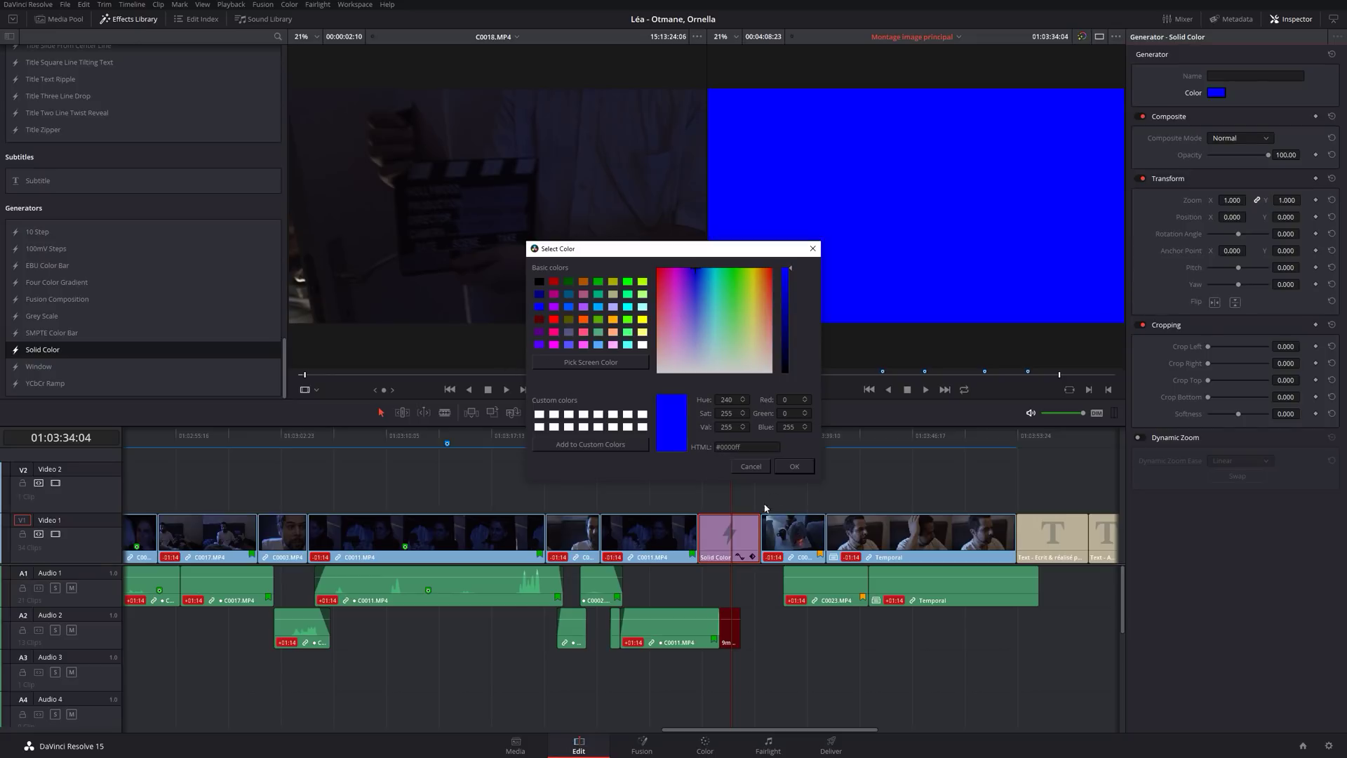
{"action": "left_click", "coordinate": [787, 467]}
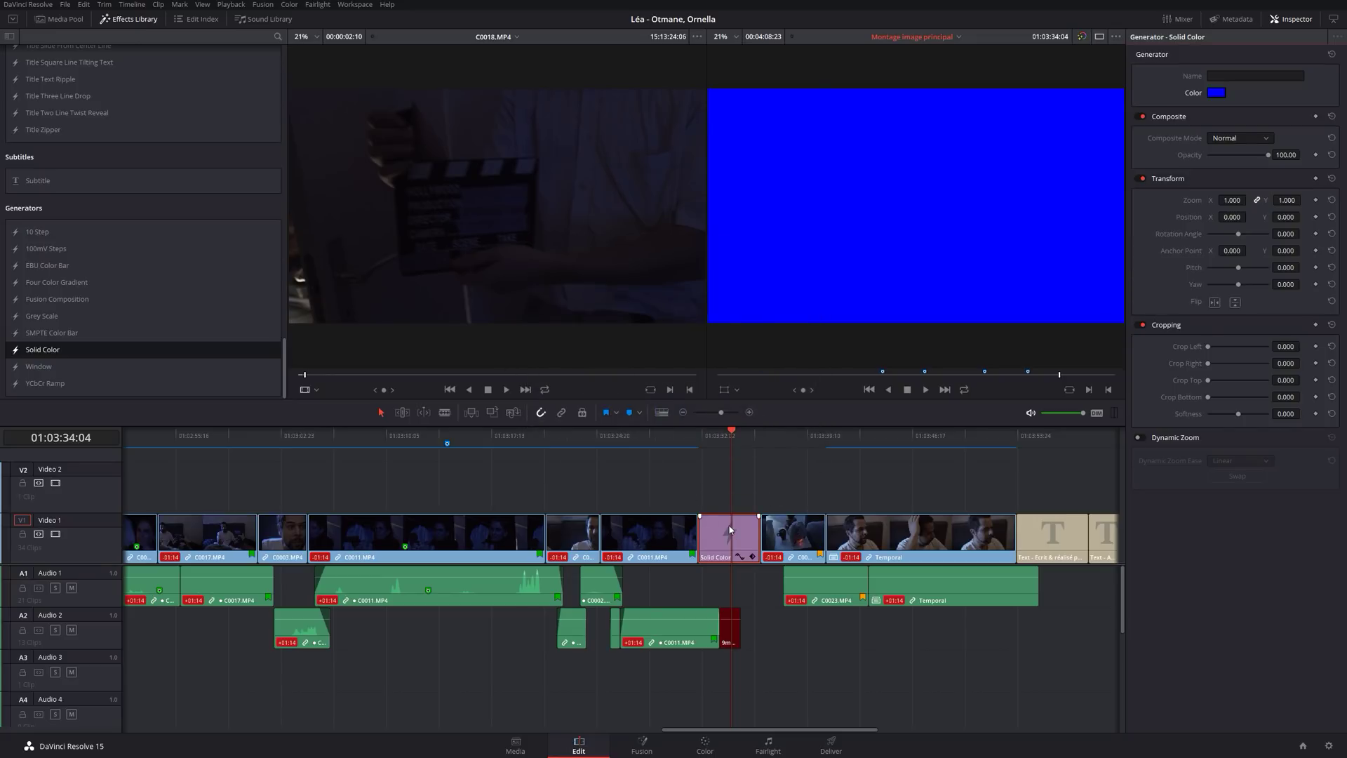
{"action": "left_click", "coordinate": [1219, 94]}
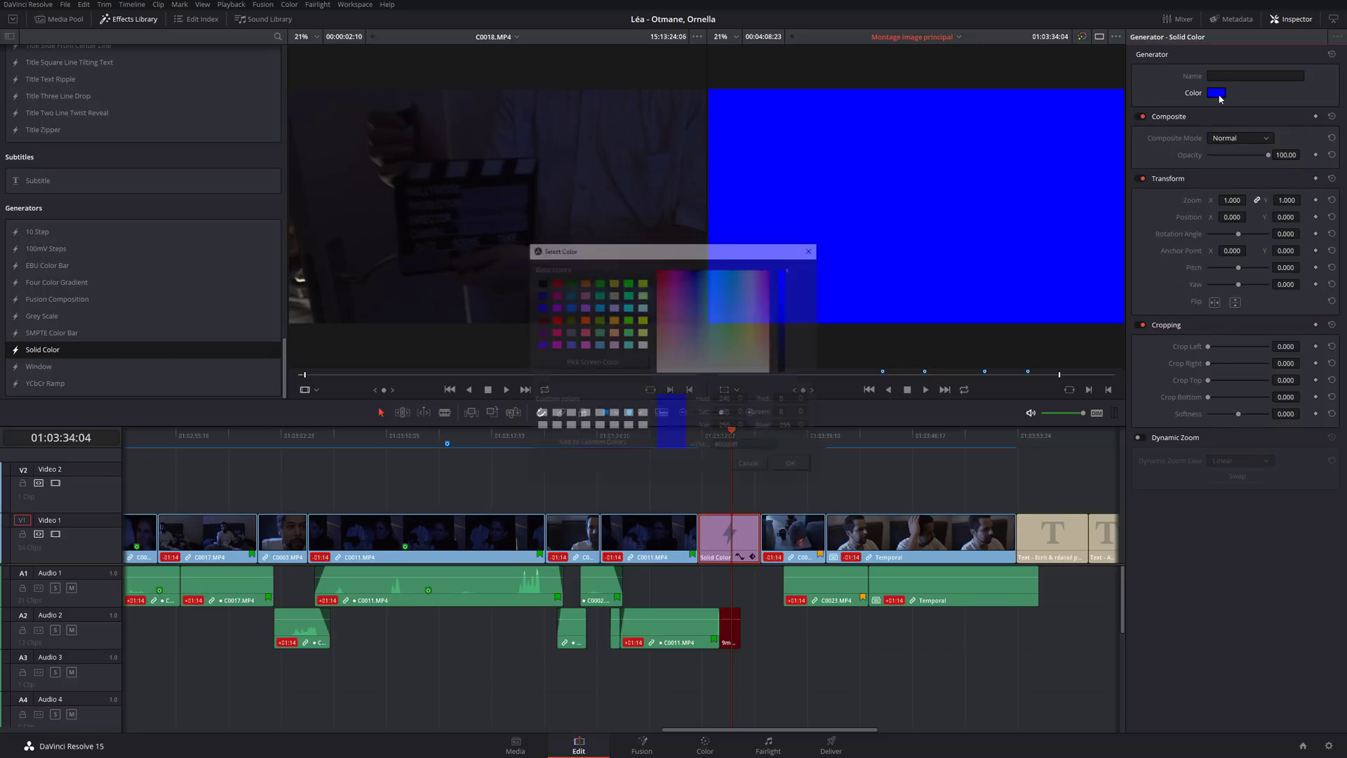
{"action": "left_click", "coordinate": [540, 279]}
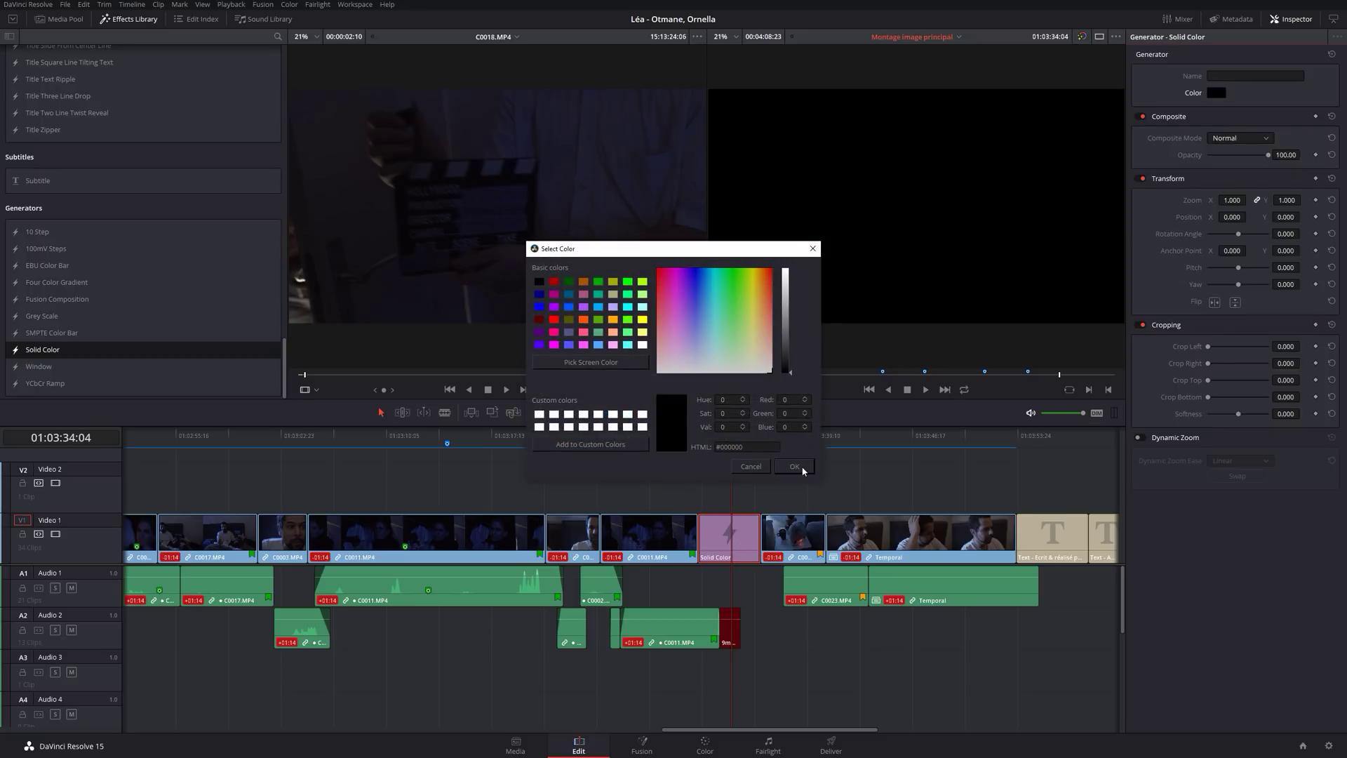
{"action": "left_click", "coordinate": [794, 467]}
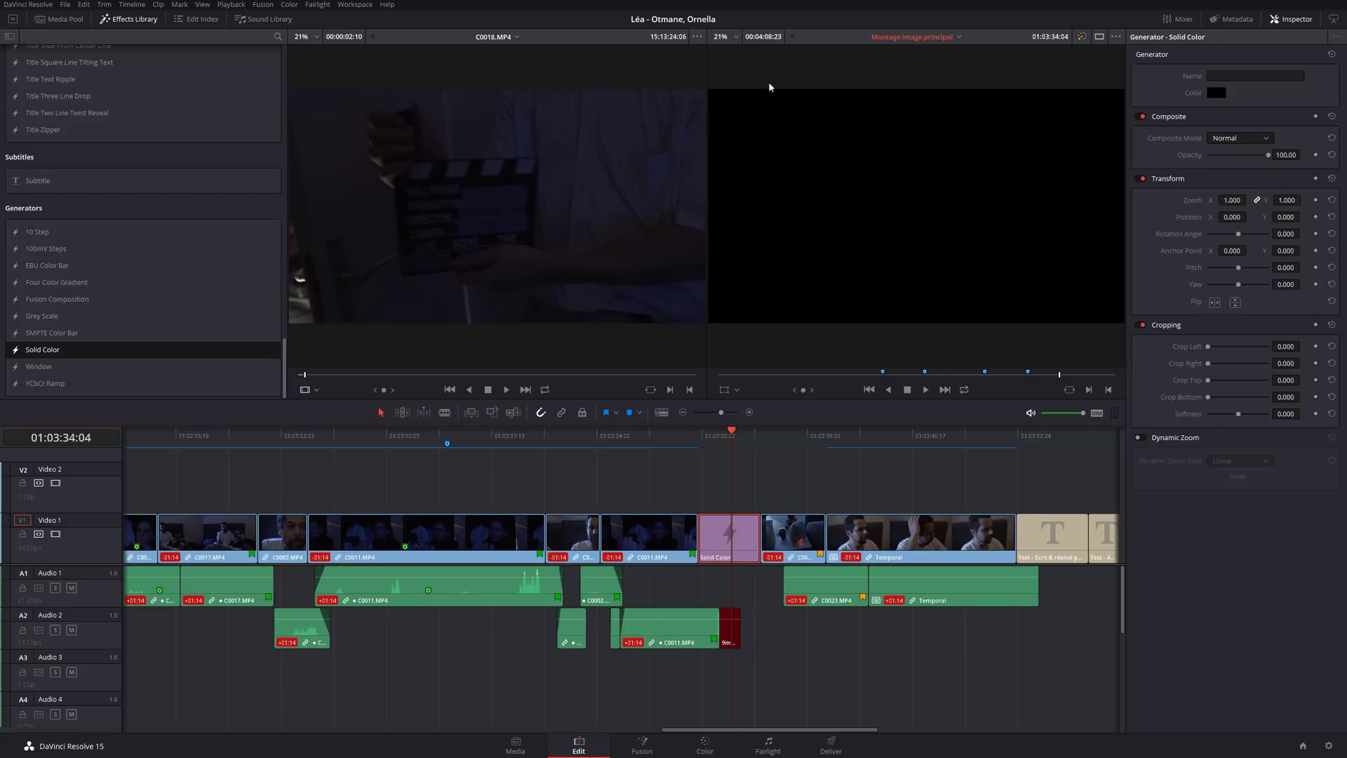
Select the Solid Color clip in the Video 1 gap and delete it.
{"action": "mouse_move", "coordinate": [757, 530]}
{"action": "left_mouse_down"}
{"action": "mouse_move", "coordinate": [736, 531]}
{"action": "mouse_move", "coordinate": [752, 526]}
{"action": "mouse_move", "coordinate": [747, 537]}
{"action": "left_mouse_up"}
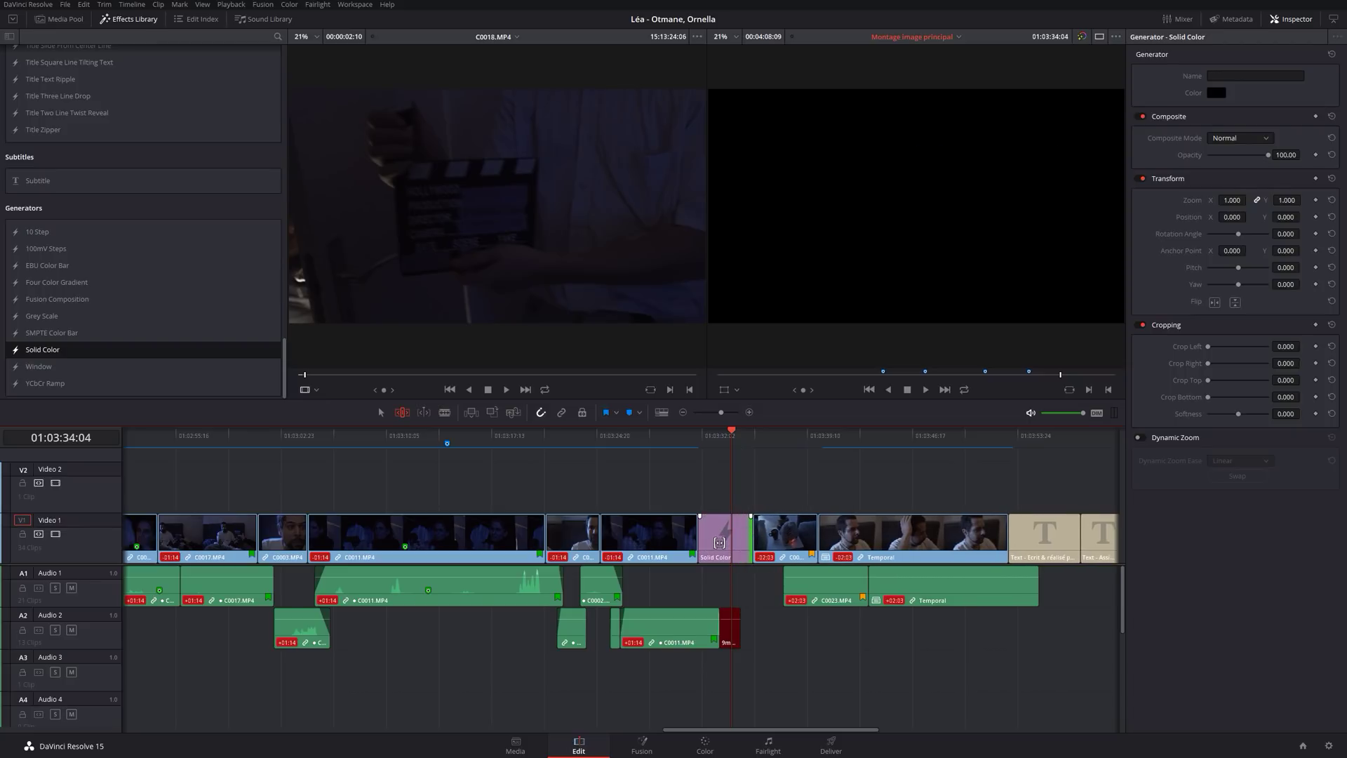
{"action": "left_click", "coordinate": [721, 544]}
{"action": "key", "text": "BackSpace"}
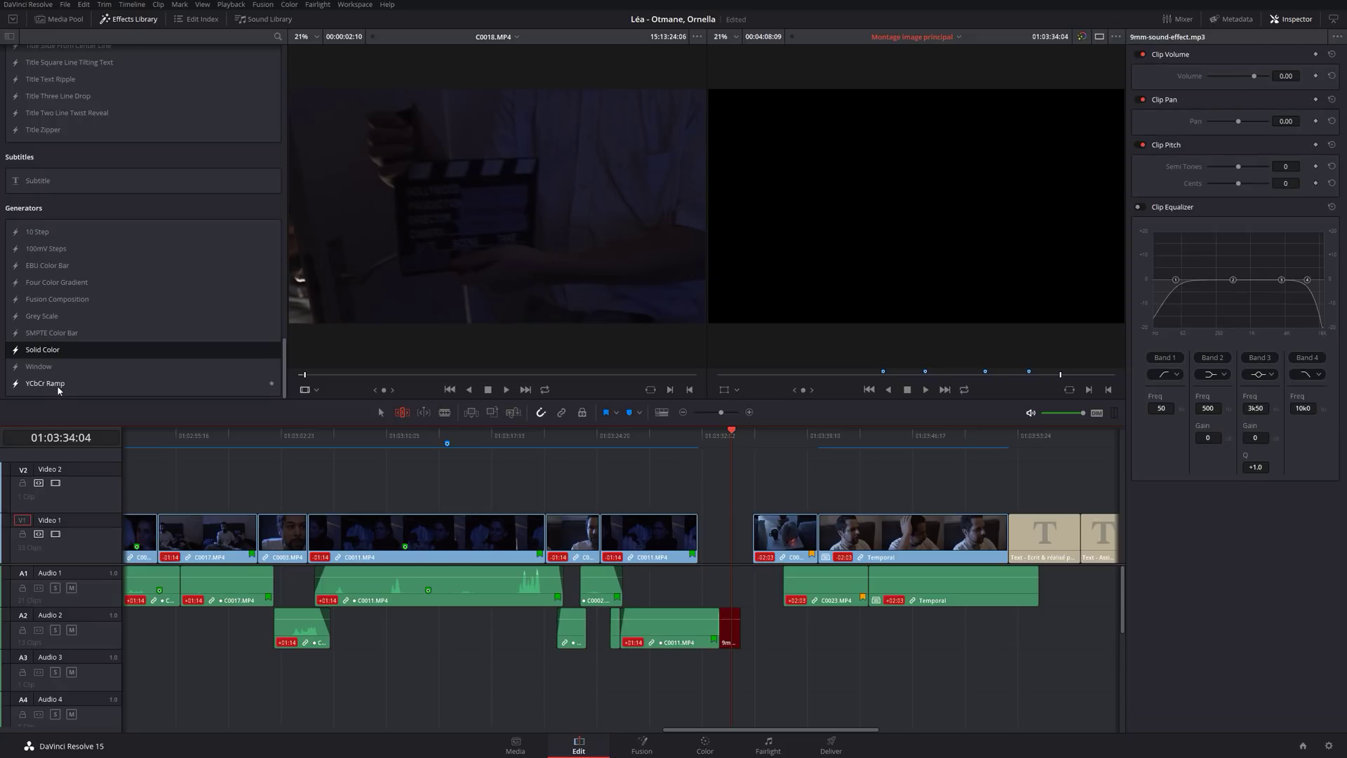
{"action": "left_click", "coordinate": [52, 248]}
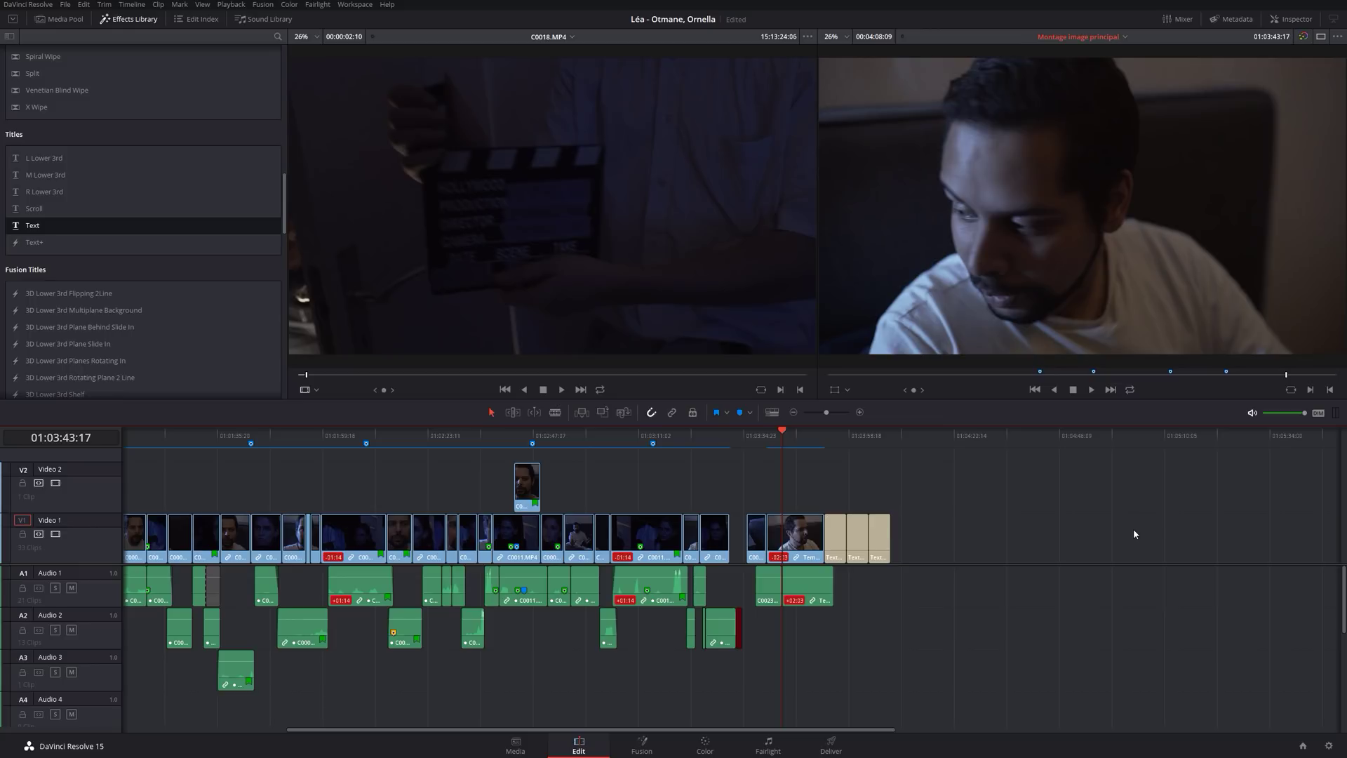
Drop a Text title onto Video 1 after the closing title cards.
{"action": "scroll", "coordinate": [142, 339], "scroll_direction": "down", "scroll_amount": 10}
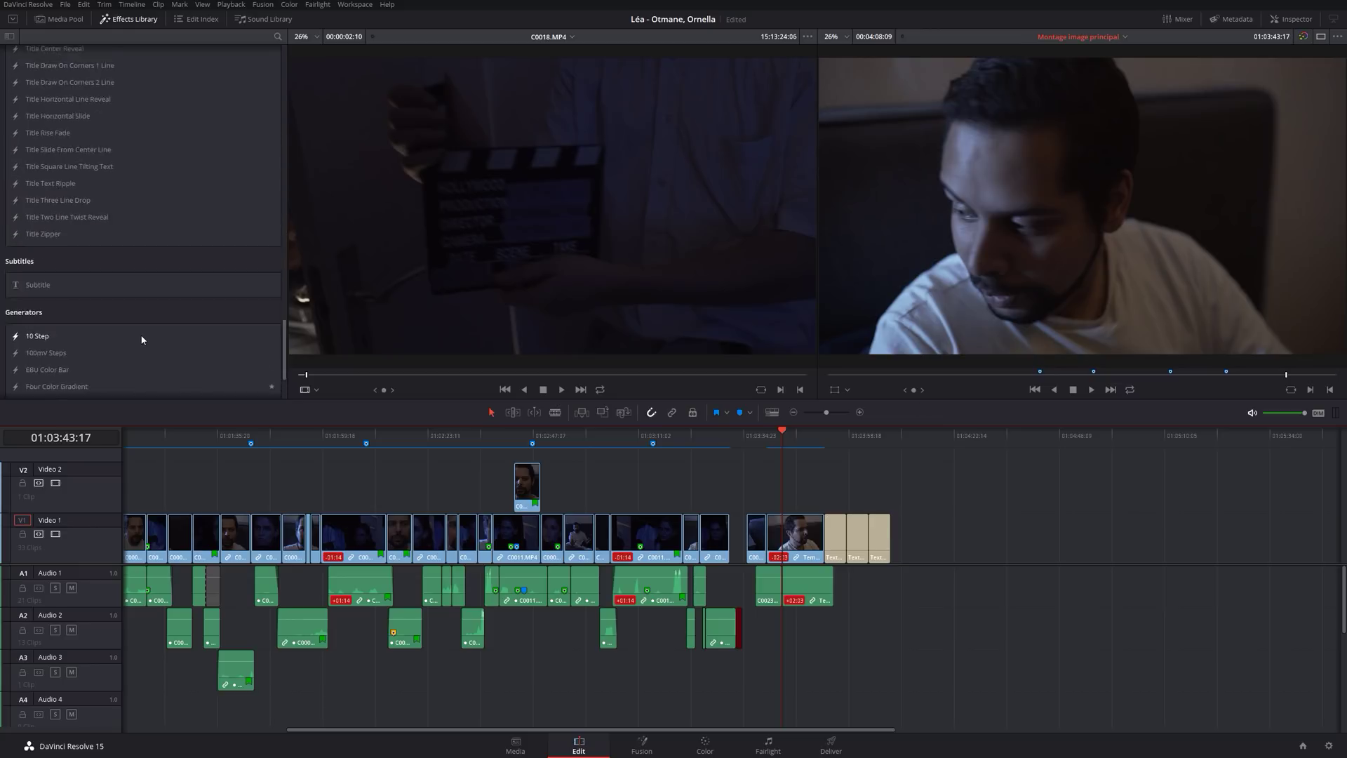
{"action": "scroll", "coordinate": [142, 339], "scroll_direction": "up", "scroll_amount": 8}
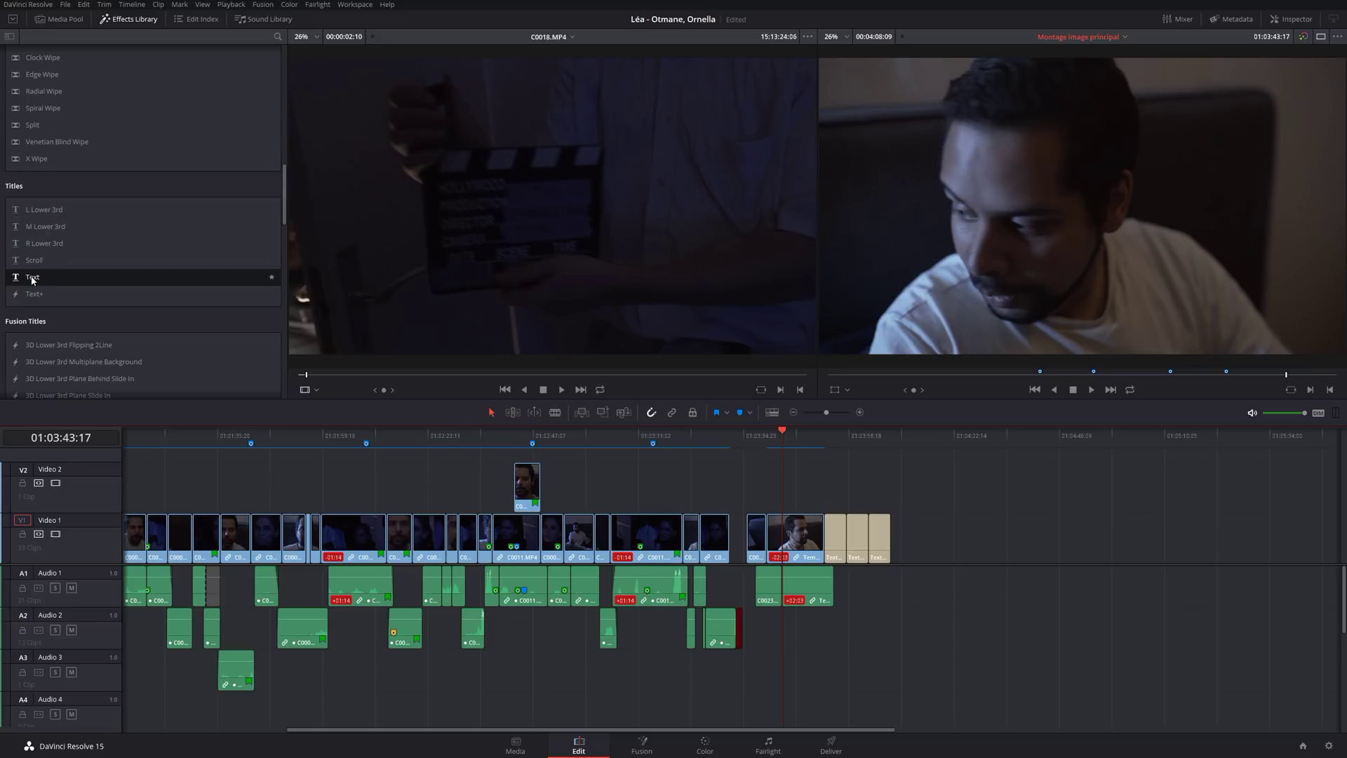
{"action": "left_click_drag", "start_coordinate": [37, 279], "coordinate": [942, 550]}
{"action": "left_click", "coordinate": [943, 447]}
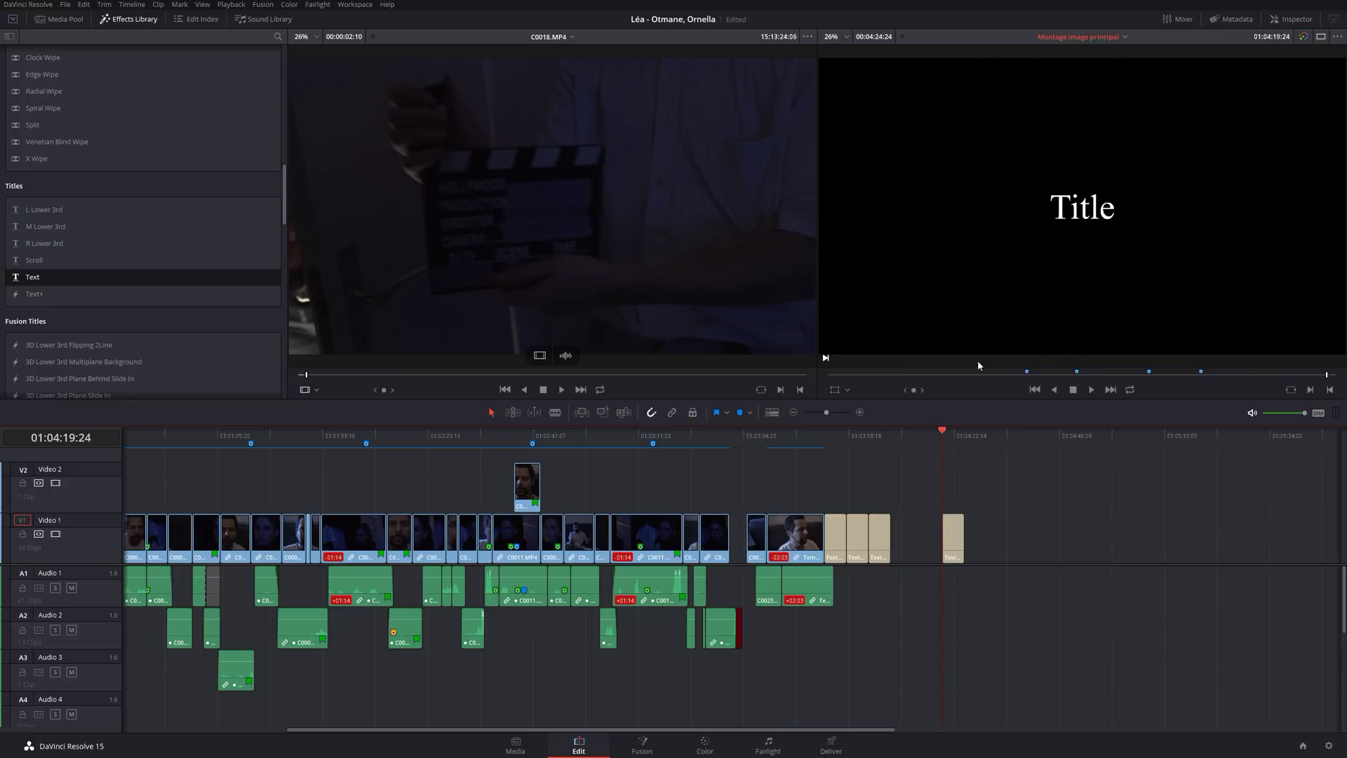
Lengthen the Text clip, split it at 01:04:24:01 and delete the extra piece.
{"action": "left_click", "coordinate": [957, 533]}
{"action": "left_click", "coordinate": [952, 539]}
{"action": "left_click_drag", "start_coordinate": [964, 535], "coordinate": [989, 559]}
{"action": "left_click", "coordinate": [960, 438]}
{"action": "key", "text": "ctrl+b"}
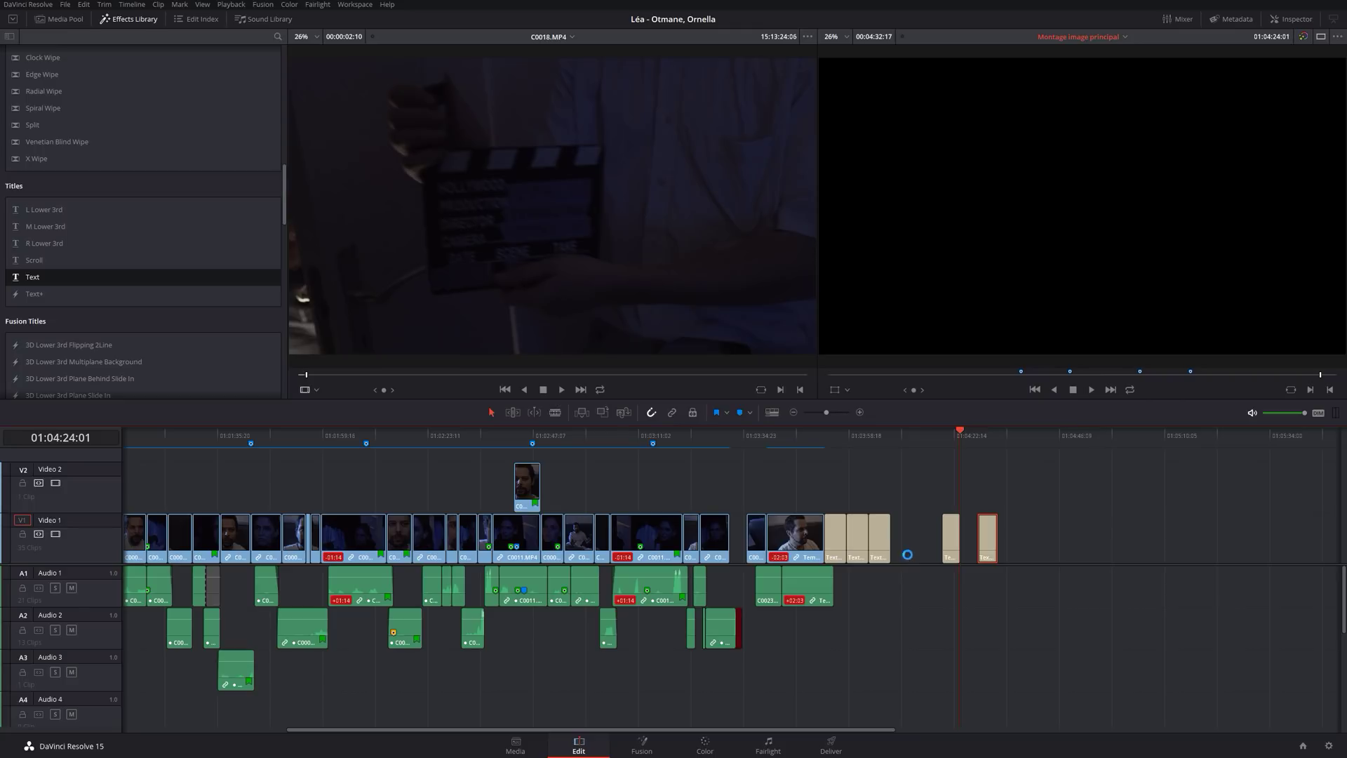
{"action": "key", "text": "Delete"}
{"action": "left_click", "coordinate": [951, 542]}
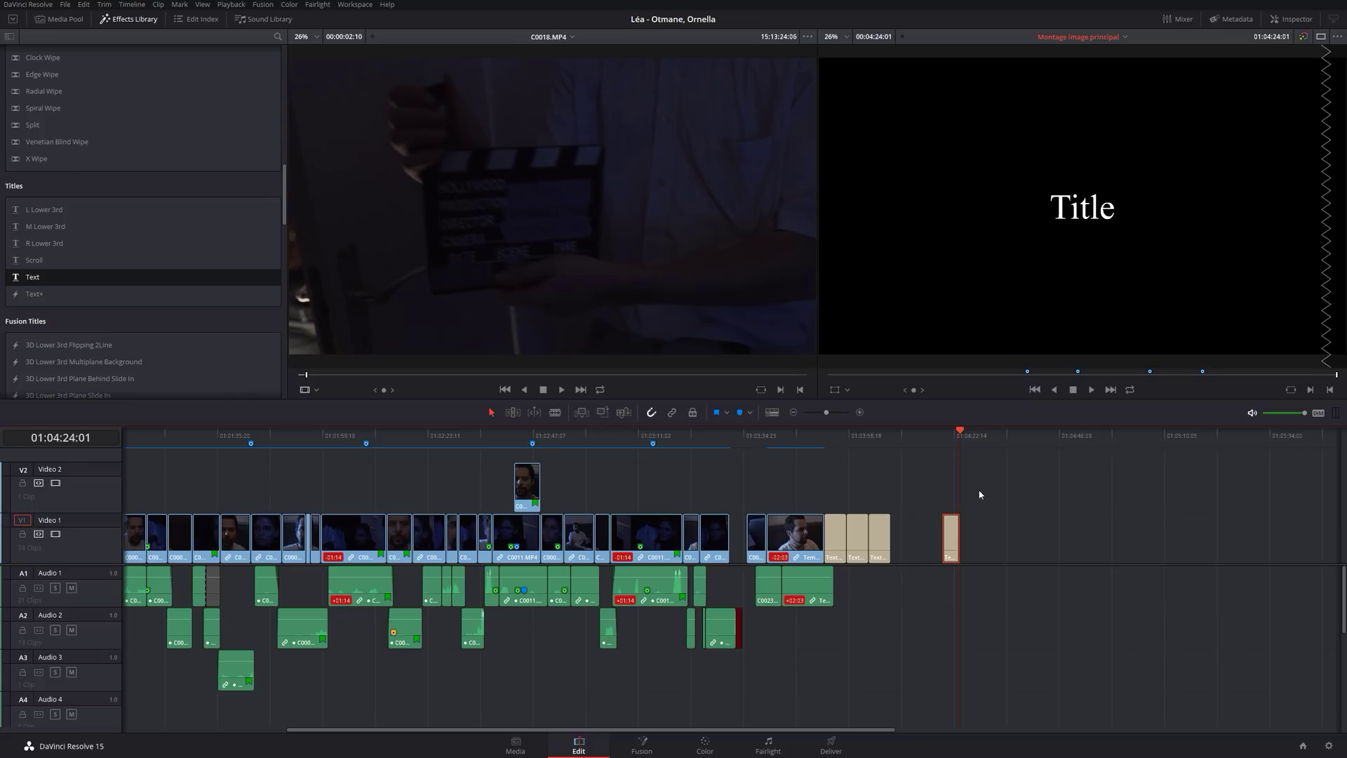
Replace the placeholder word 'Title' with ACTE in the title's Rich Text.
{"action": "left_click", "coordinate": [1293, 19]}
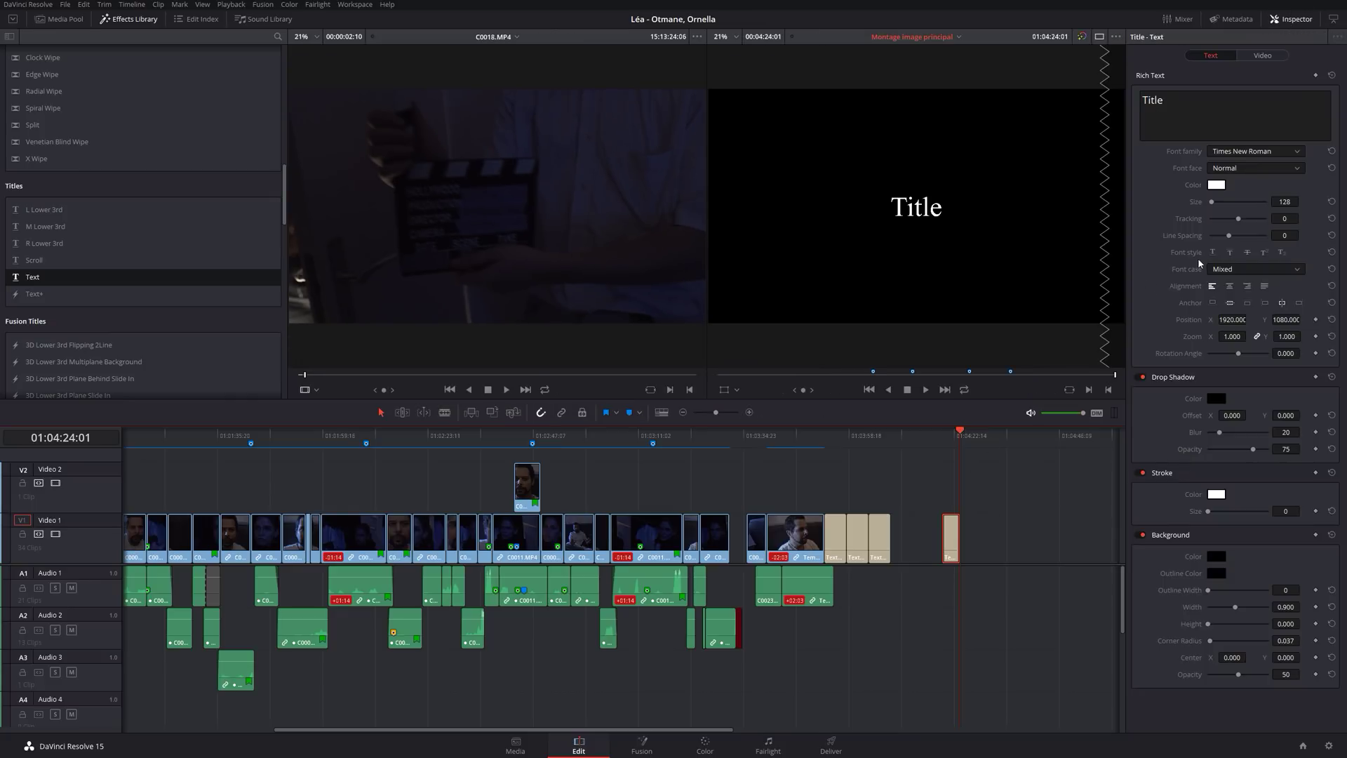
{"action": "left_click", "coordinate": [1266, 56]}
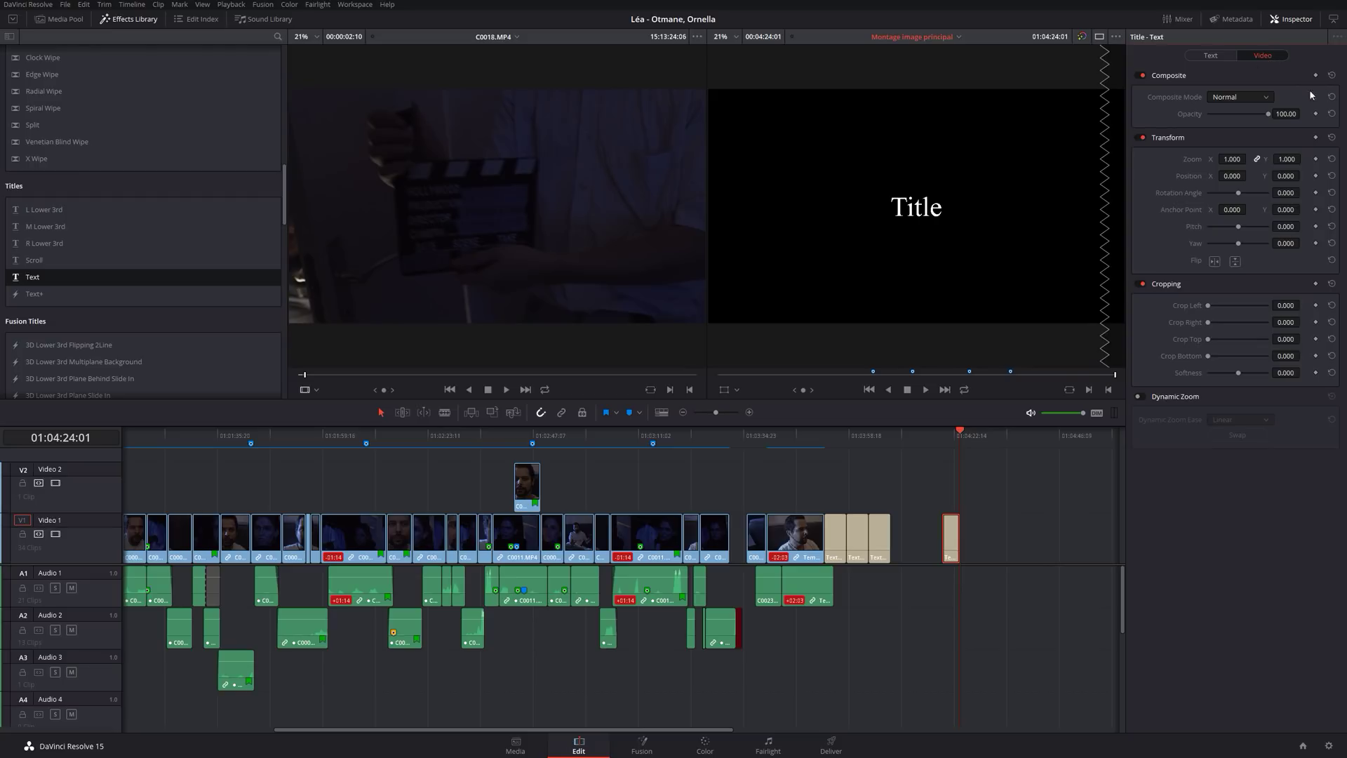
{"action": "left_click", "coordinate": [1211, 56]}
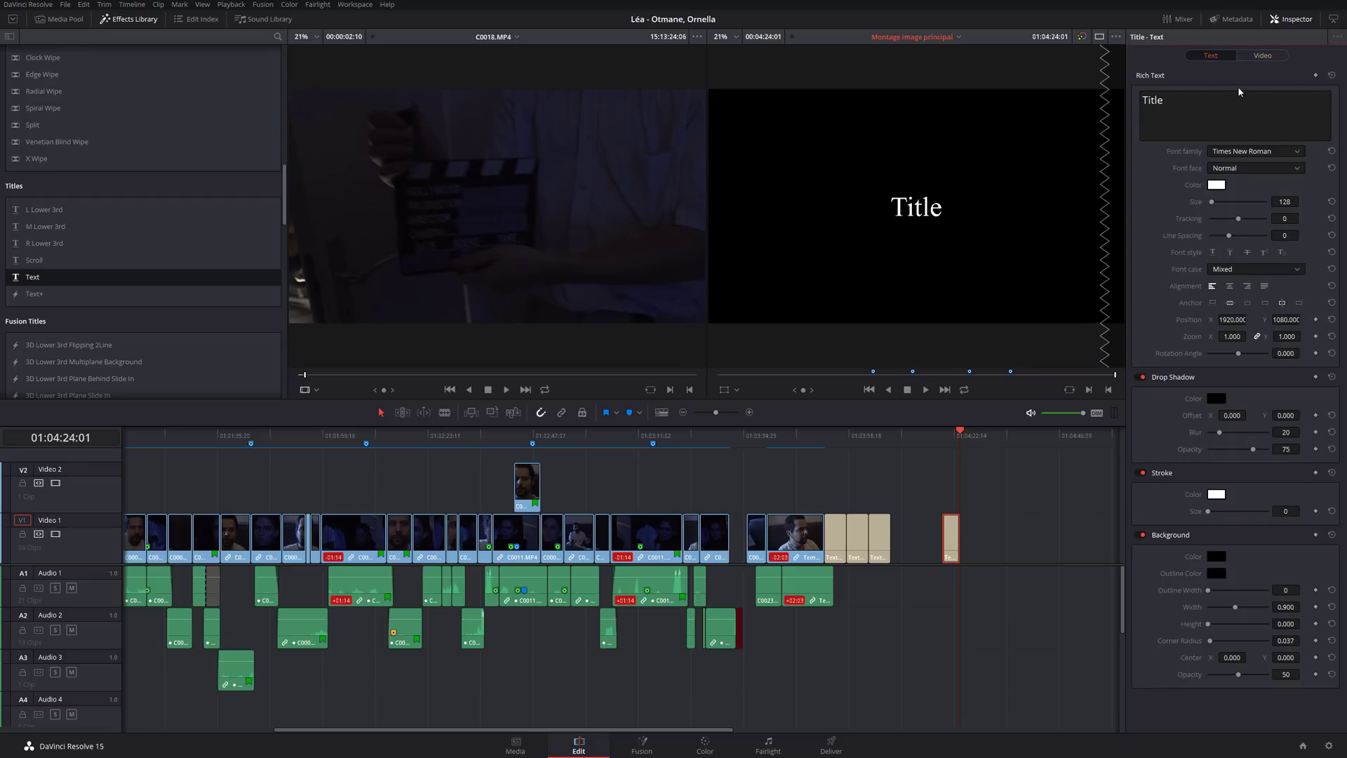
{"action": "double_click", "coordinate": [1189, 117]}
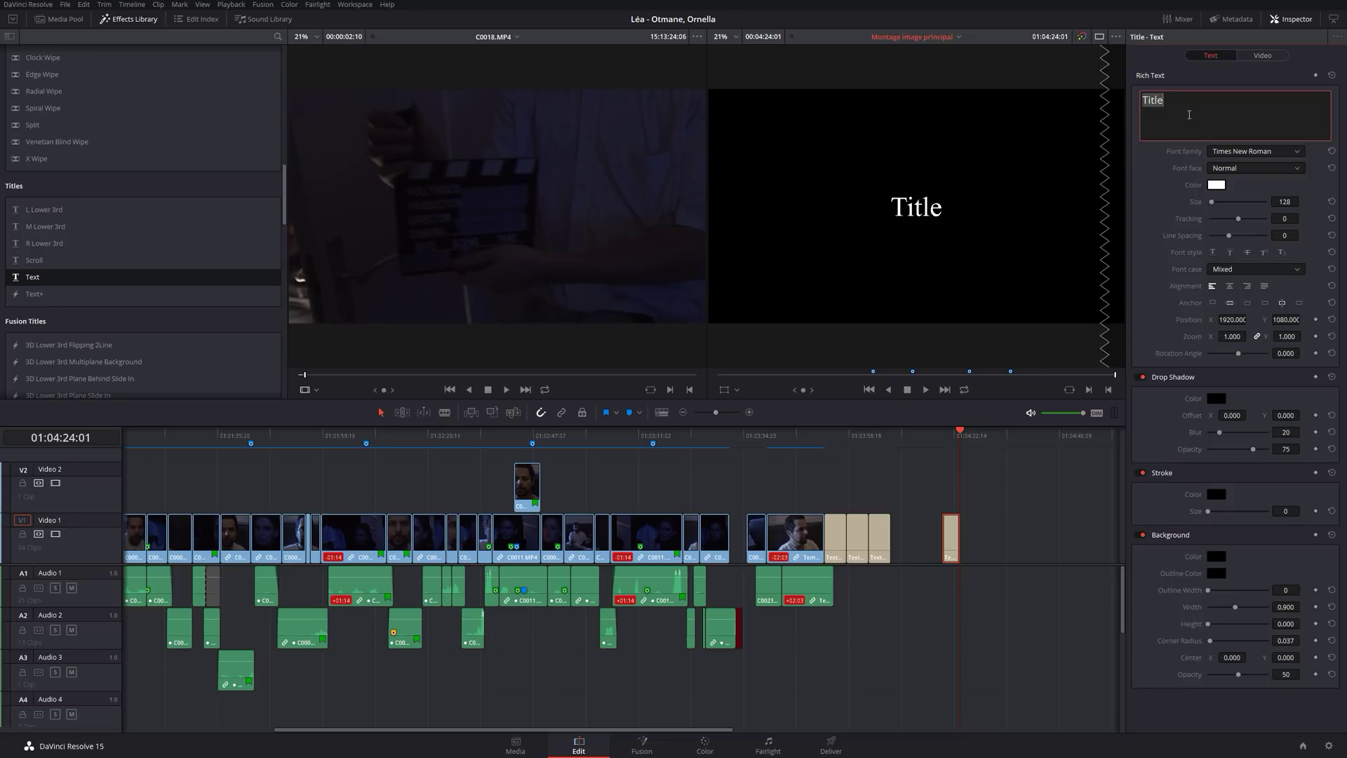
{"action": "type", "text": "ACTE"}
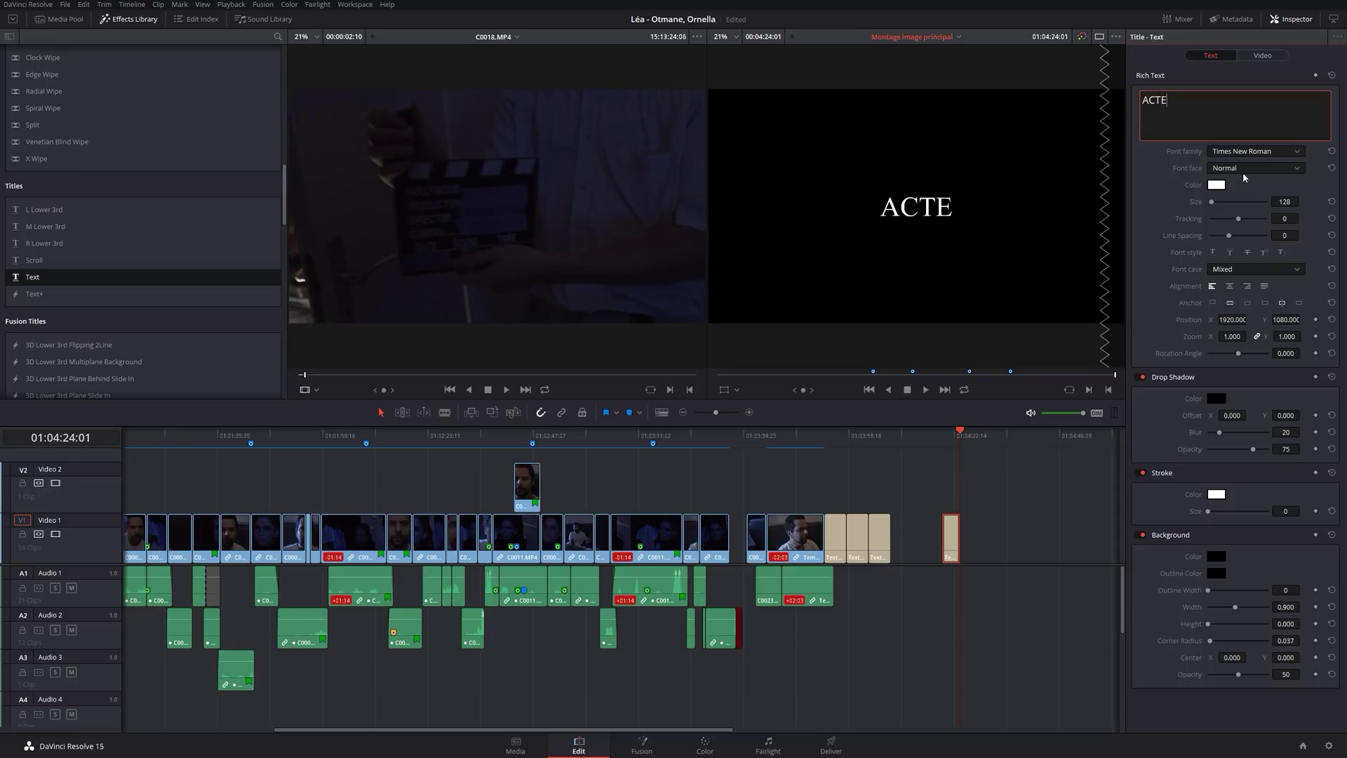
Try Segoe Script, green colour and size 269 on ACTE, then undo those changes.
{"action": "left_click", "coordinate": [1281, 151]}
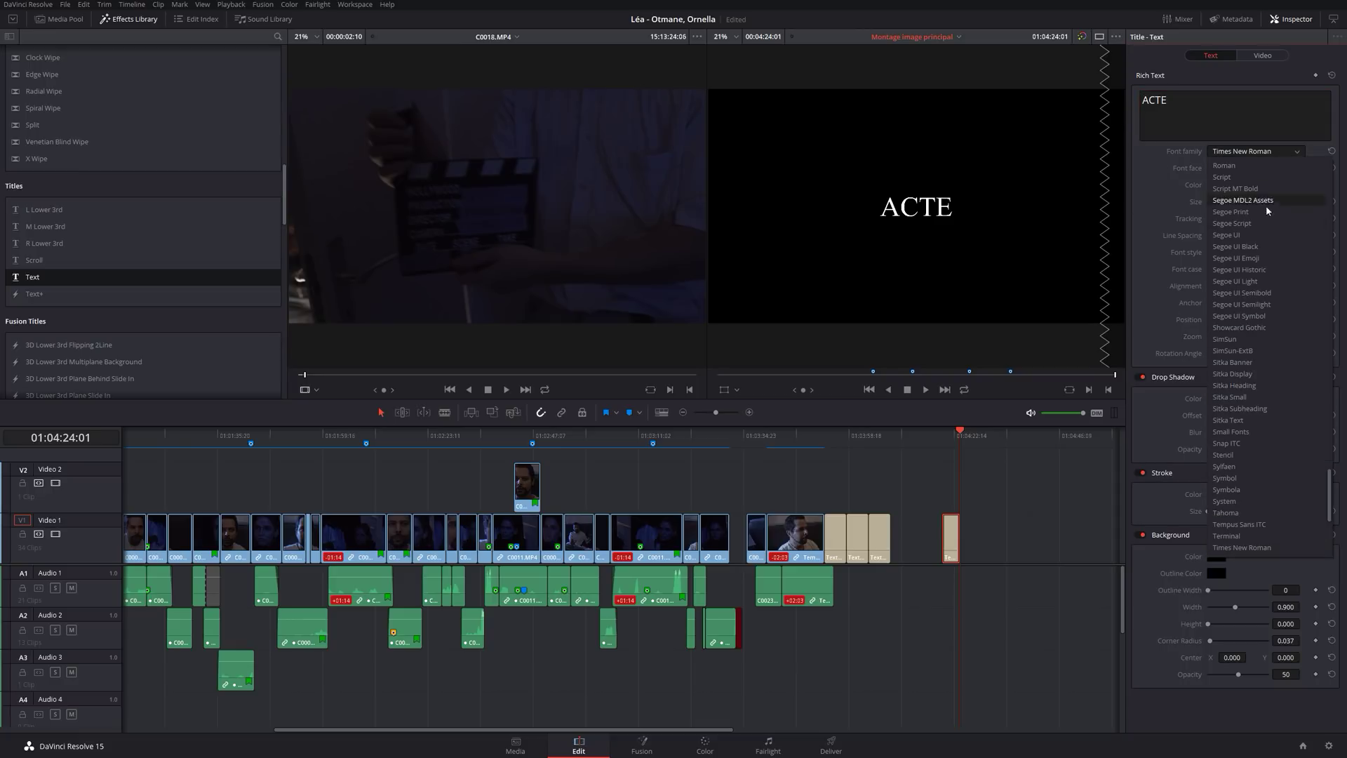
{"action": "left_click", "coordinate": [1266, 223]}
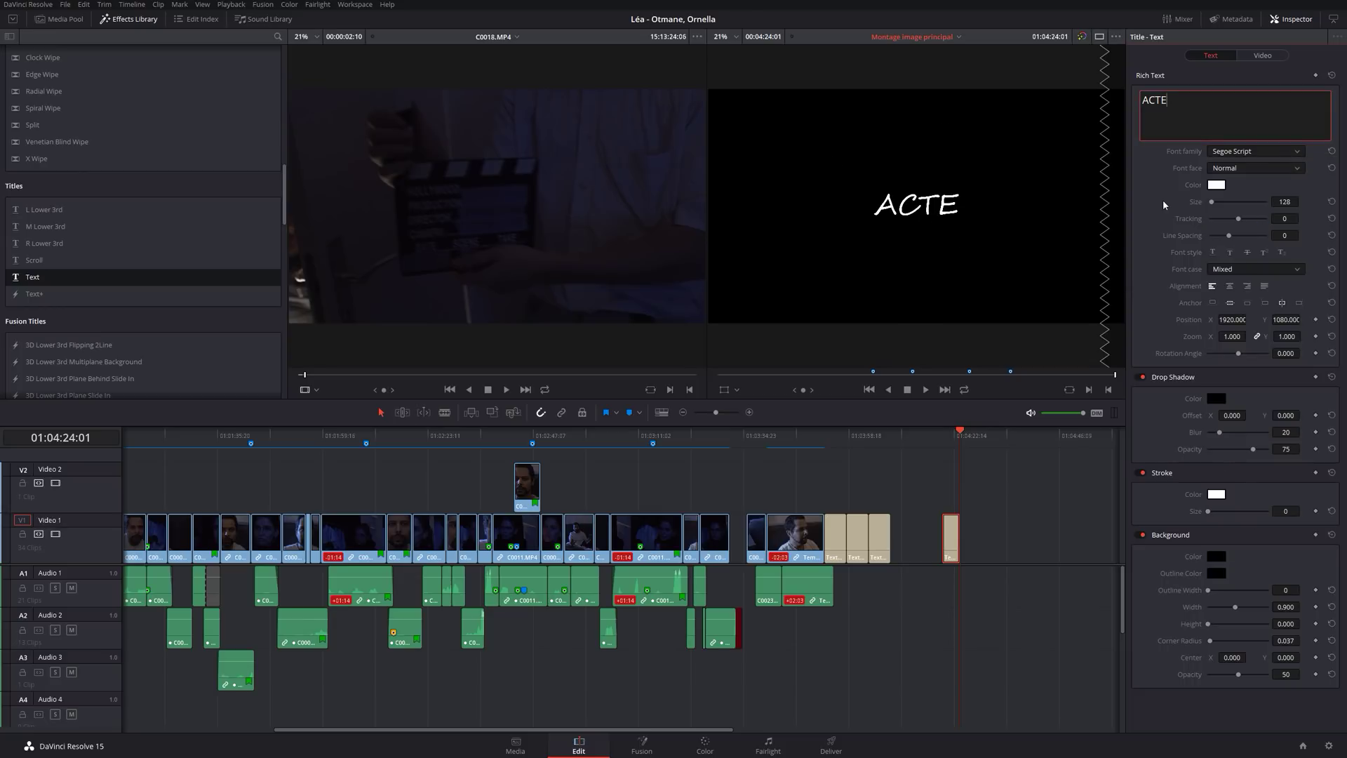
{"action": "left_click", "coordinate": [1217, 184]}
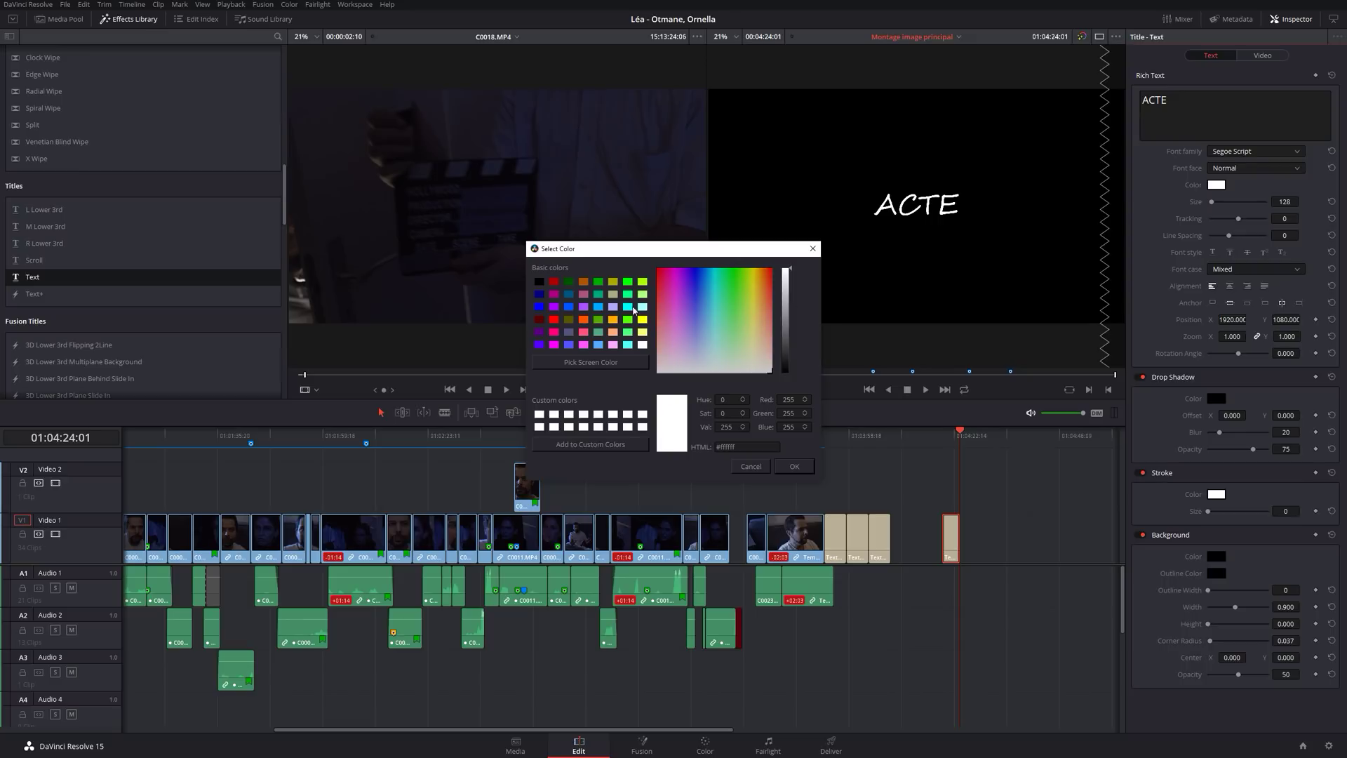
{"action": "left_click", "coordinate": [599, 283]}
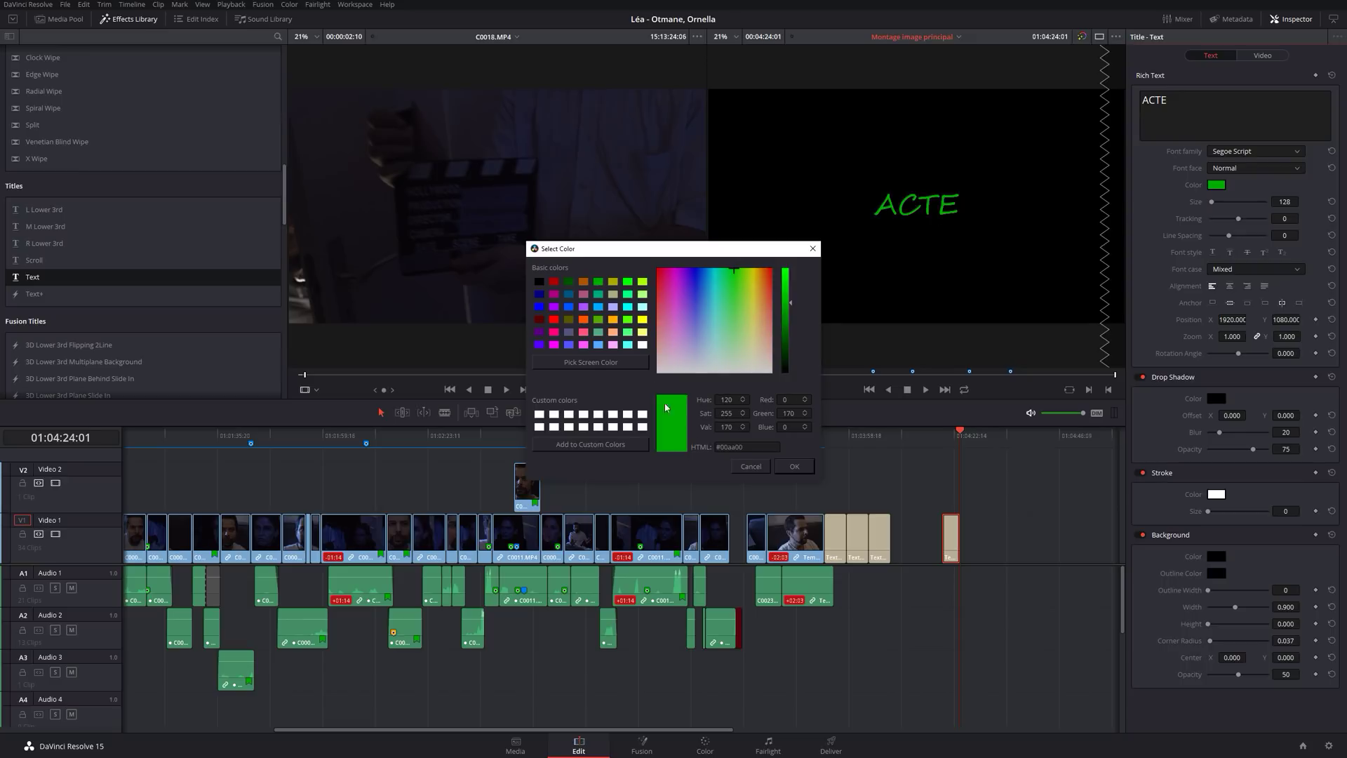
{"action": "left_click", "coordinate": [788, 464]}
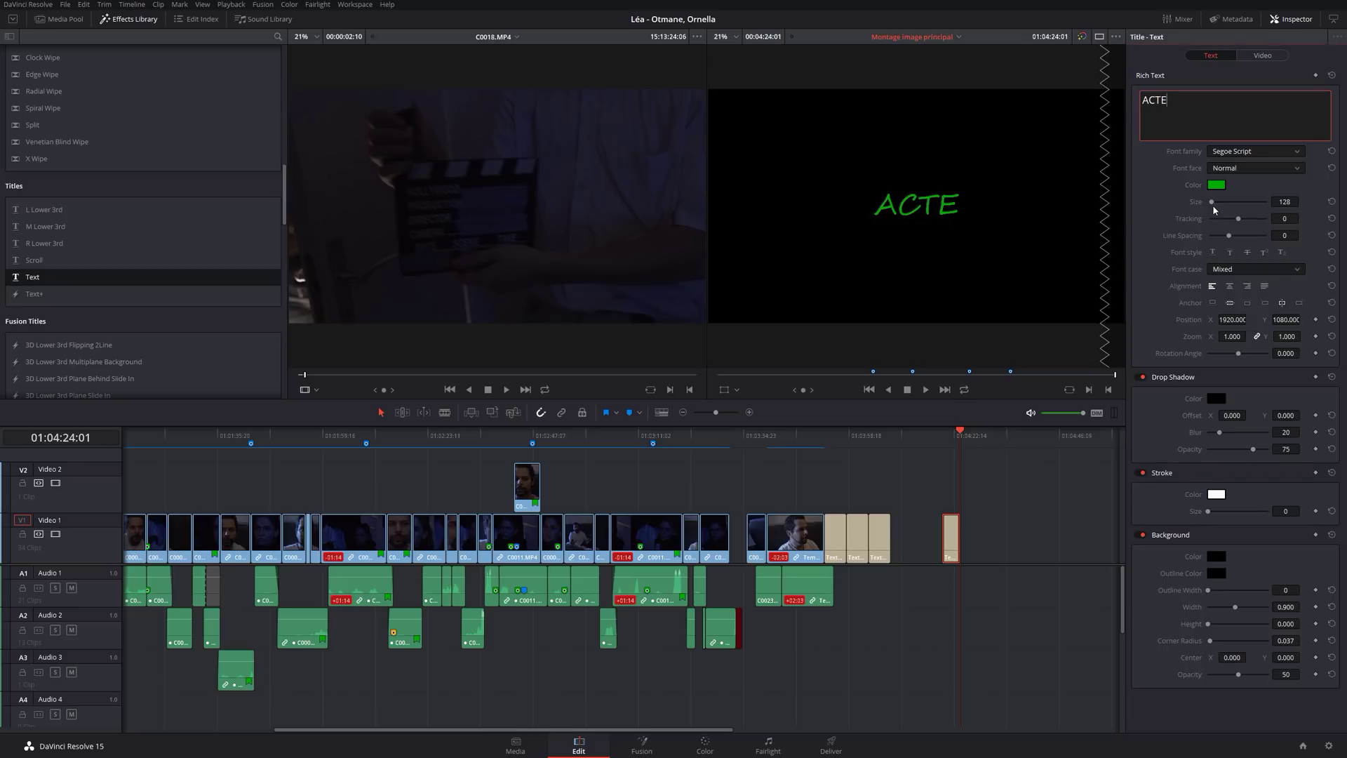
{"action": "mouse_move", "coordinate": [1212, 204]}
{"action": "left_mouse_down"}
{"action": "mouse_move", "coordinate": [1264, 218]}
{"action": "mouse_move", "coordinate": [1252, 221]}
{"action": "left_mouse_up"}
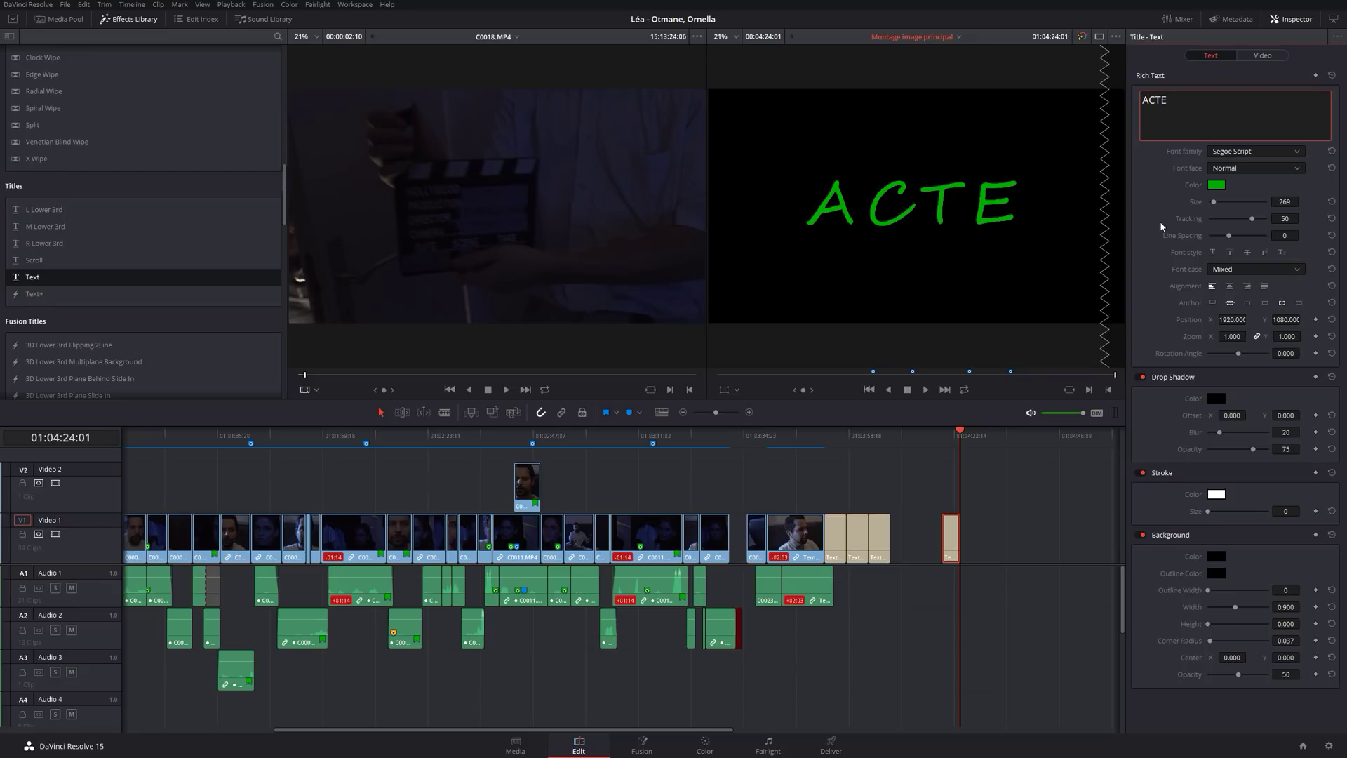
{"action": "key", "text": "ctrl+z"}
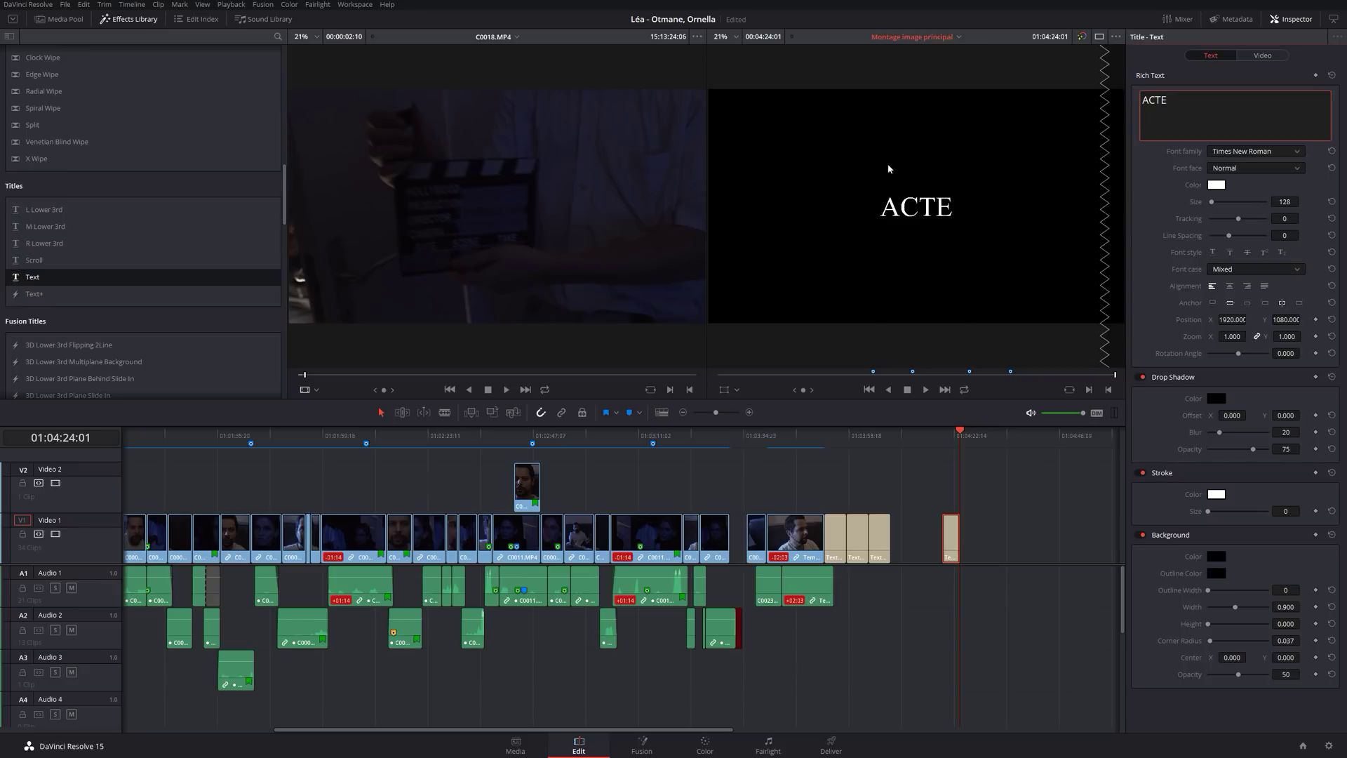
Test moving and tilting ACTE, reset its position and rotation, then close the Inspector.
{"action": "left_click_drag", "start_coordinate": [1238, 321], "coordinate": [998, 320]}
{"action": "left_click_drag", "start_coordinate": [1286, 319], "coordinate": [1303, 319]}
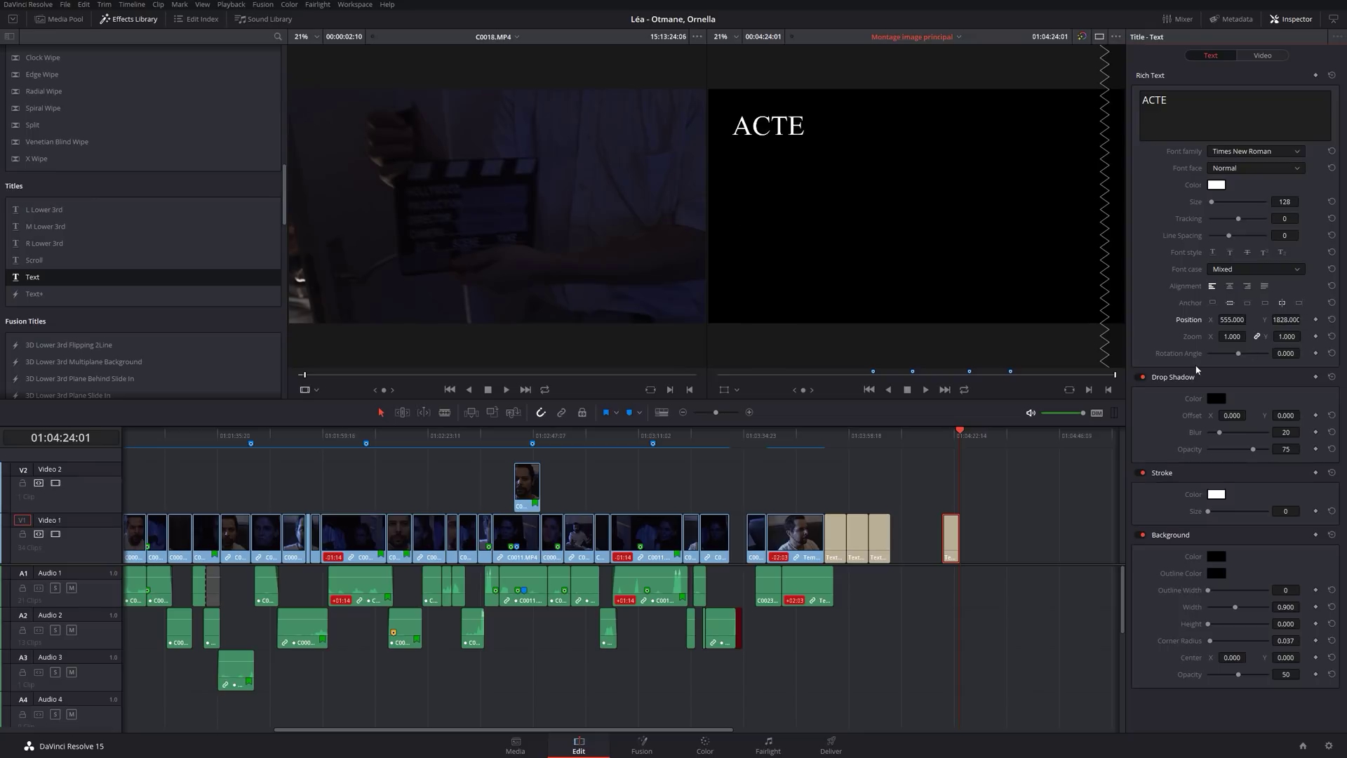
{"action": "left_click_drag", "start_coordinate": [1238, 355], "coordinate": [1233, 356]}
{"action": "left_click", "coordinate": [1333, 76]}
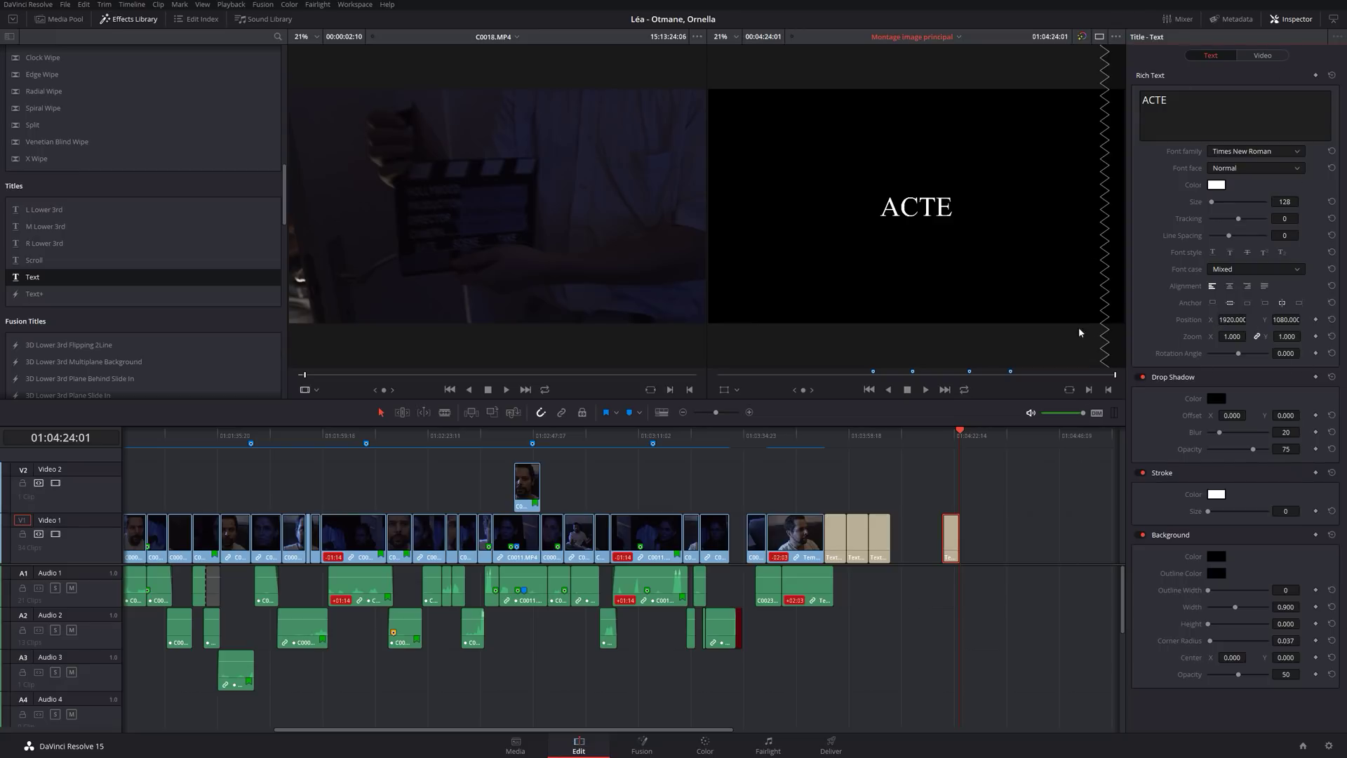
{"action": "left_click", "coordinate": [1291, 19]}
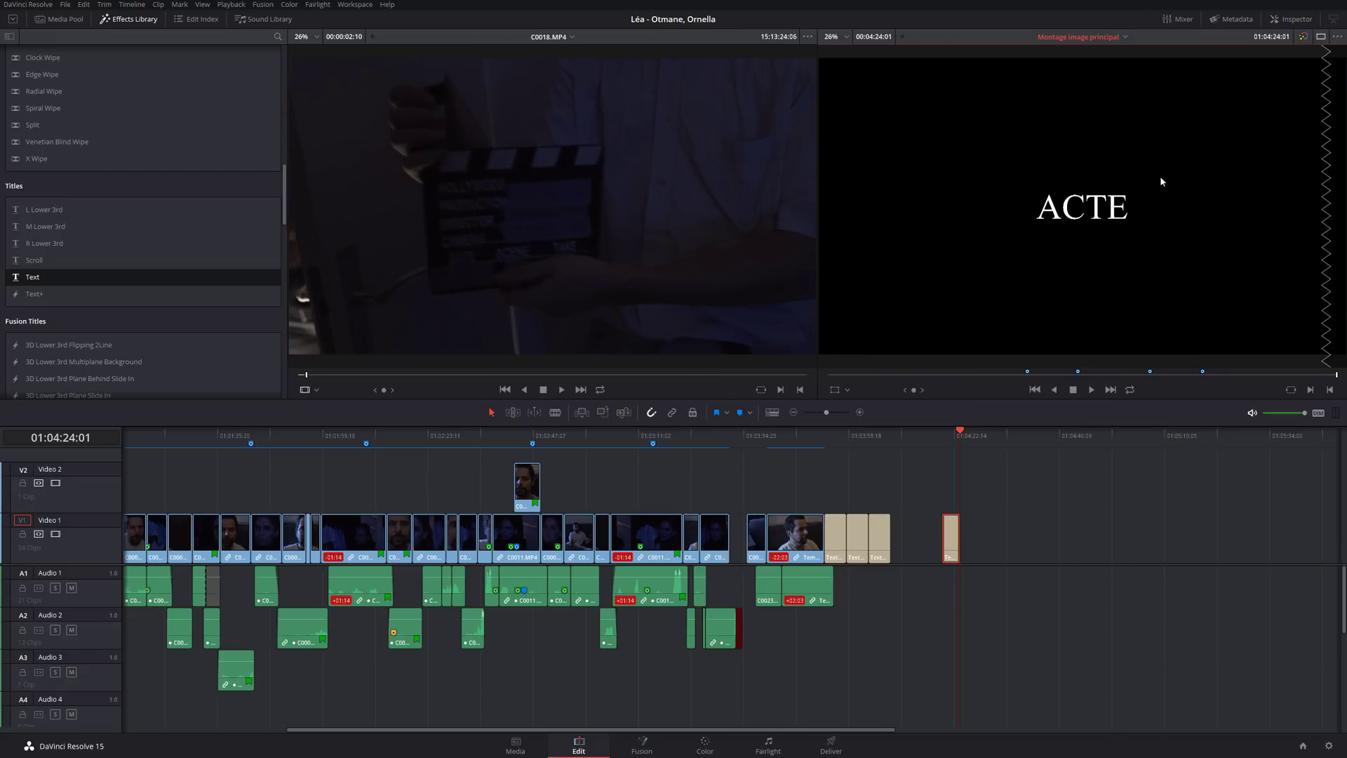
{"action": "left_click", "coordinate": [848, 389]}
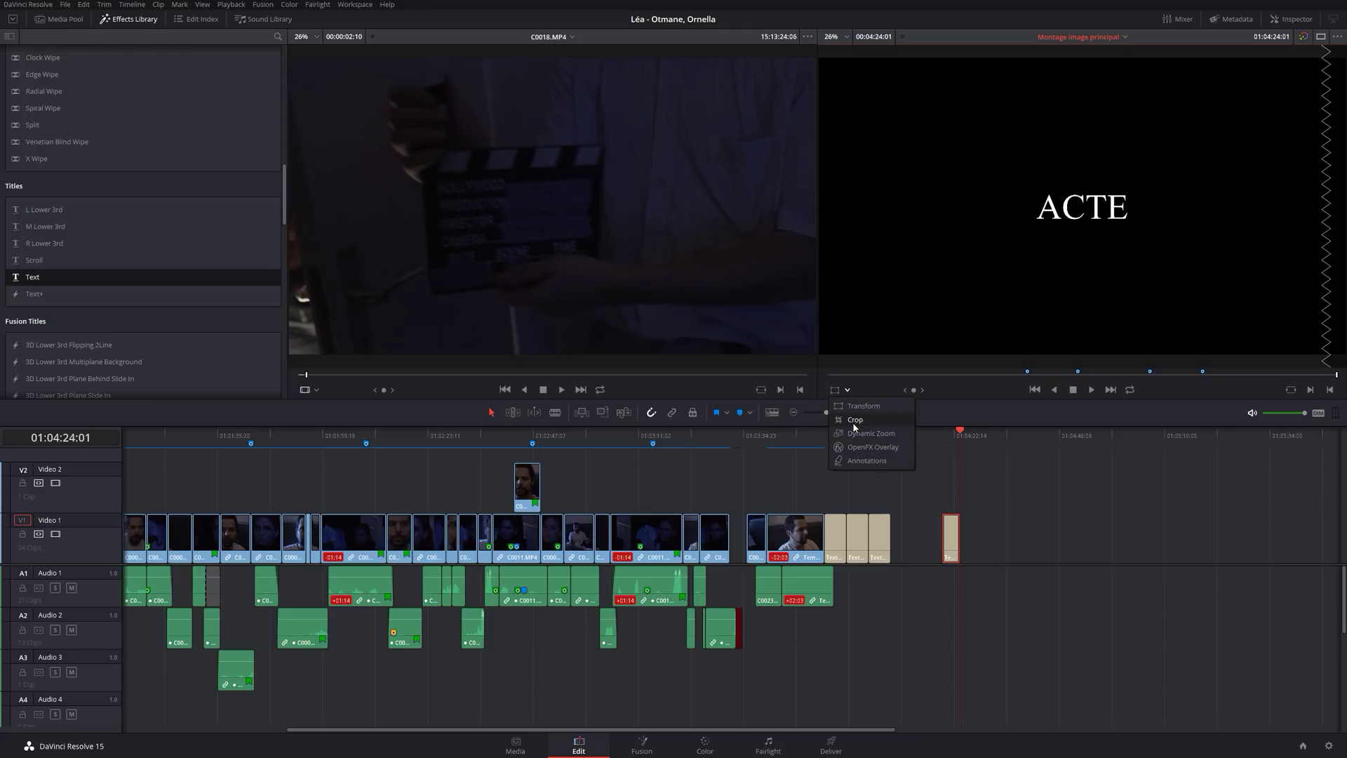
Turn on the Transform overlay, test an on-screen rotation, and zoom the viewer to 12.5%.
{"action": "left_click", "coordinate": [856, 407]}
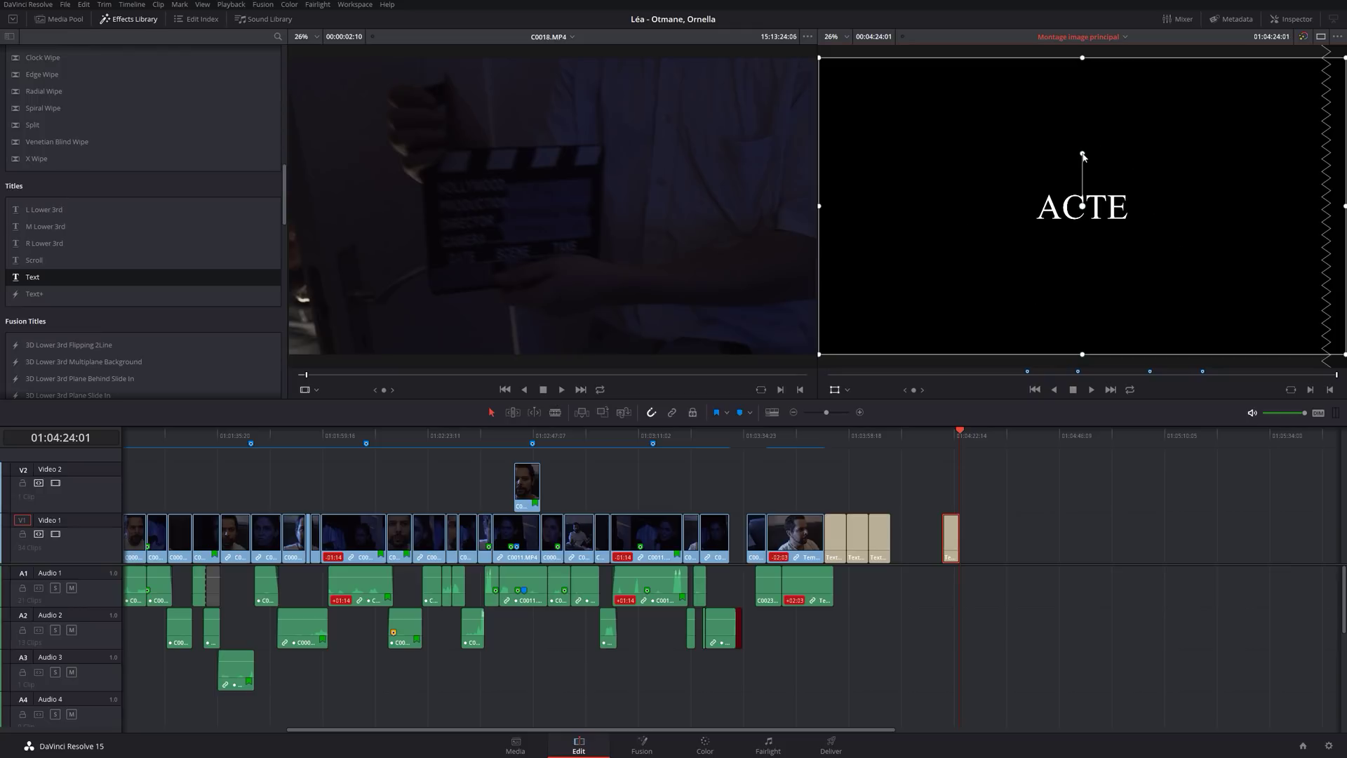
{"action": "mouse_move", "coordinate": [1083, 154]}
{"action": "left_mouse_down"}
{"action": "mouse_move", "coordinate": [1056, 159]}
{"action": "mouse_move", "coordinate": [1083, 144]}
{"action": "mouse_move", "coordinate": [1179, 188]}
{"action": "mouse_move", "coordinate": [1083, 170]}
{"action": "left_mouse_up"}
{"action": "left_click", "coordinate": [846, 37]}
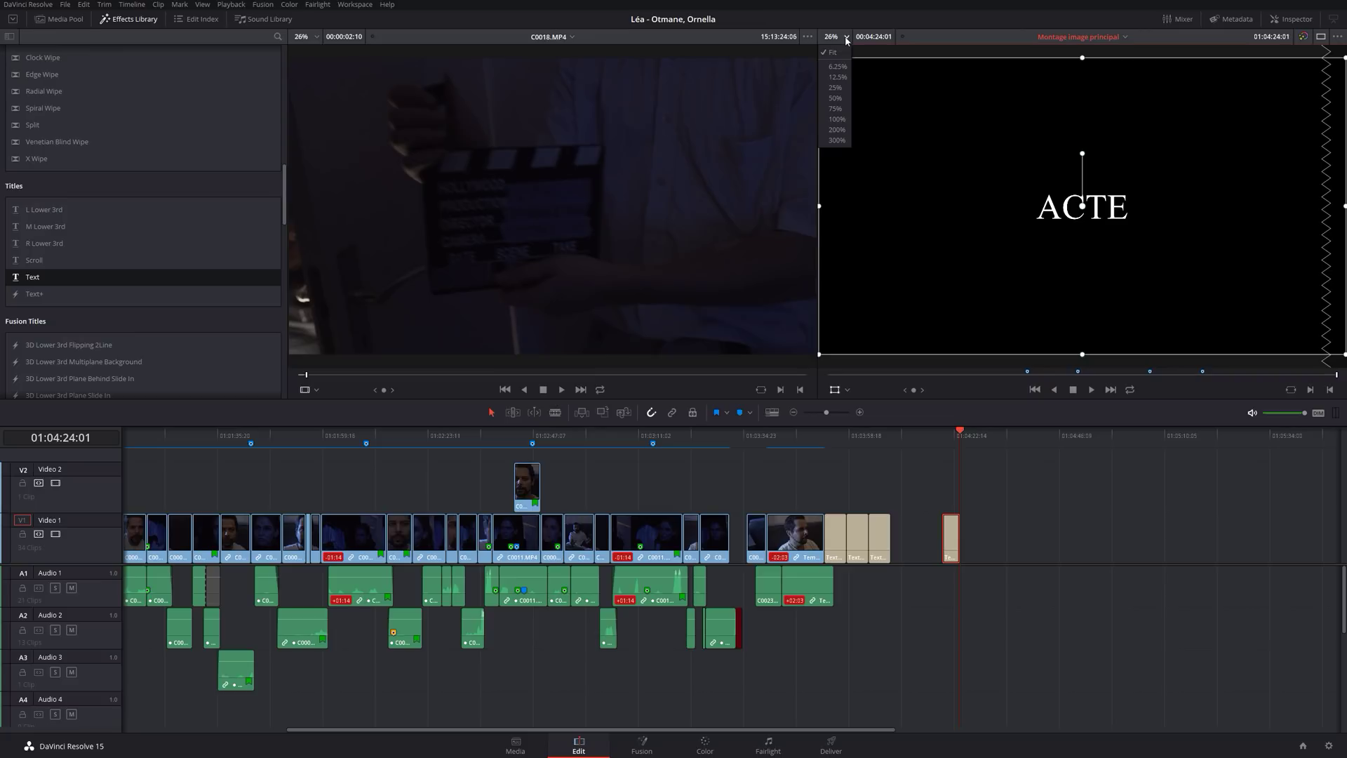
{"action": "left_click", "coordinate": [832, 77]}
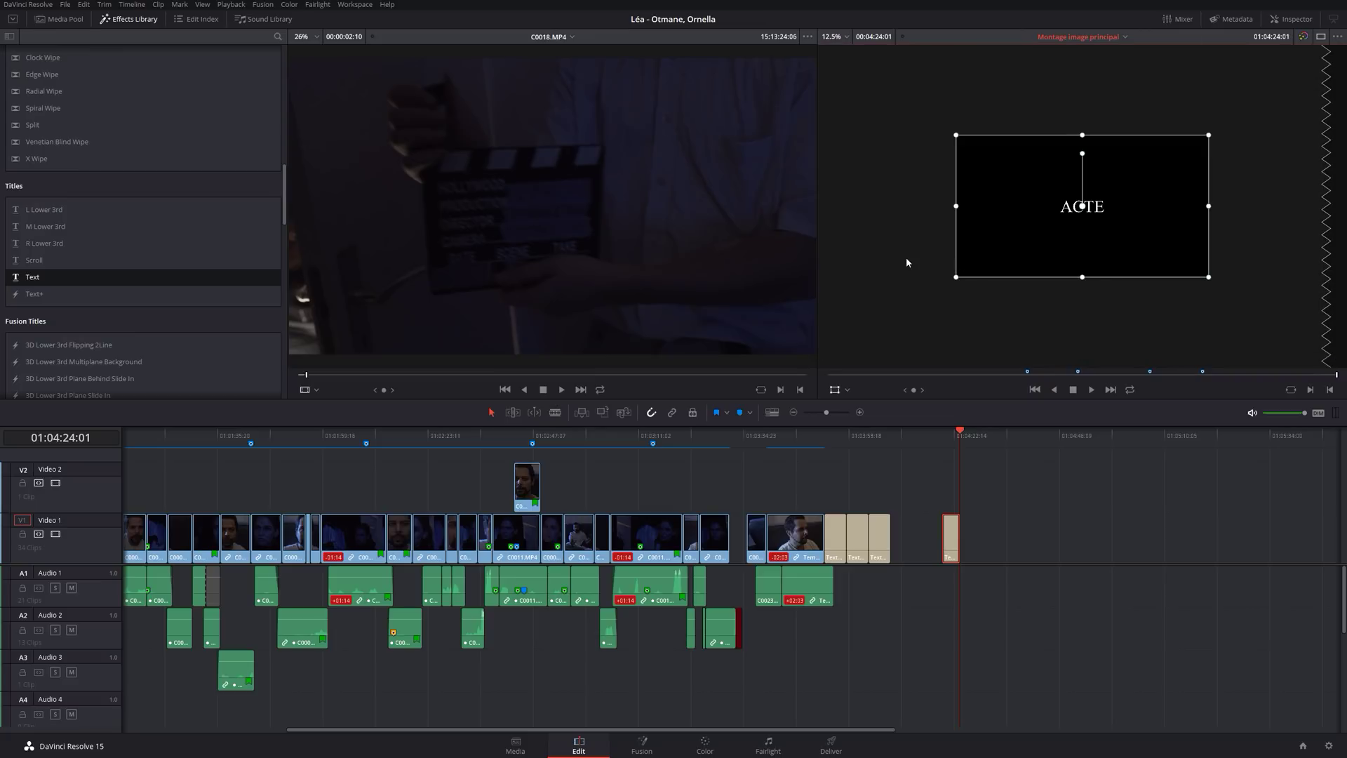
{"action": "scroll", "coordinate": [922, 241], "scroll_direction": "up", "scroll_amount": 5}
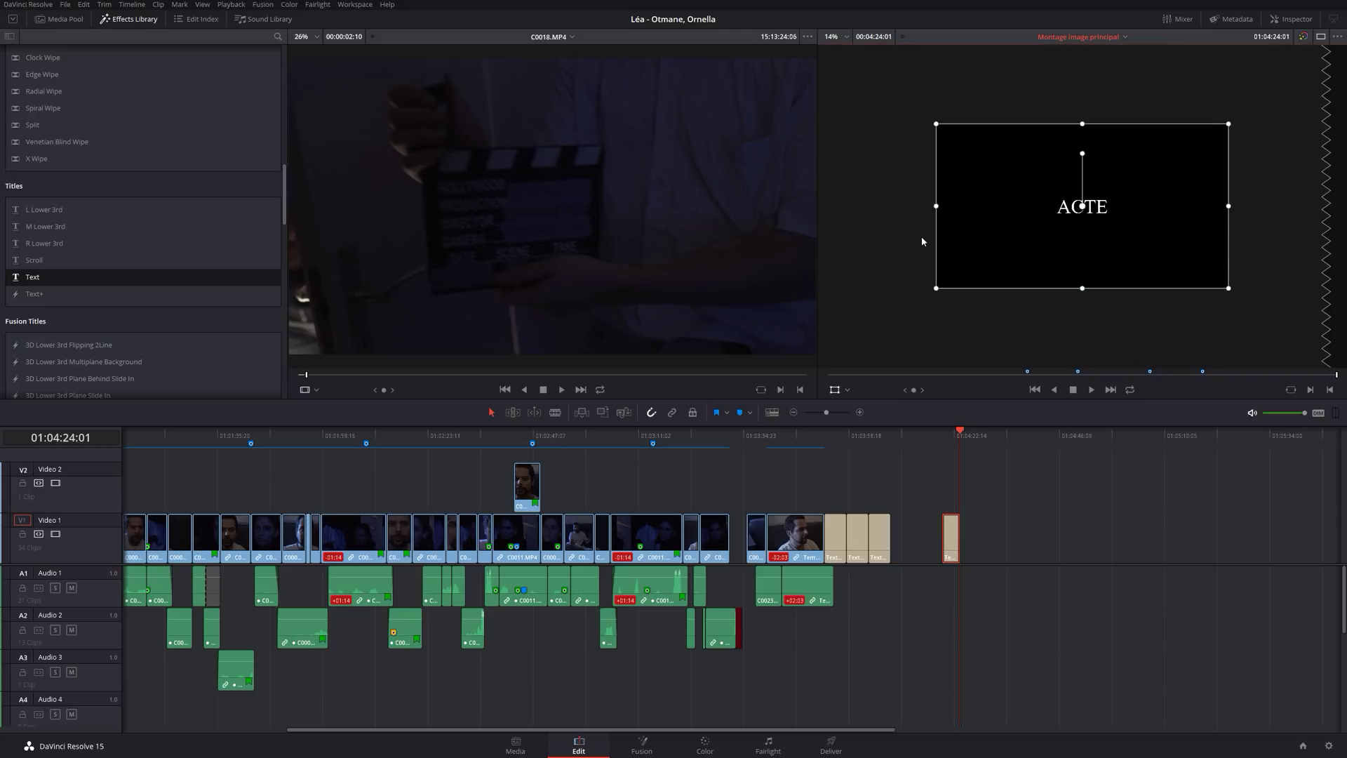
{"action": "scroll", "coordinate": [922, 241], "scroll_direction": "down", "scroll_amount": 4}
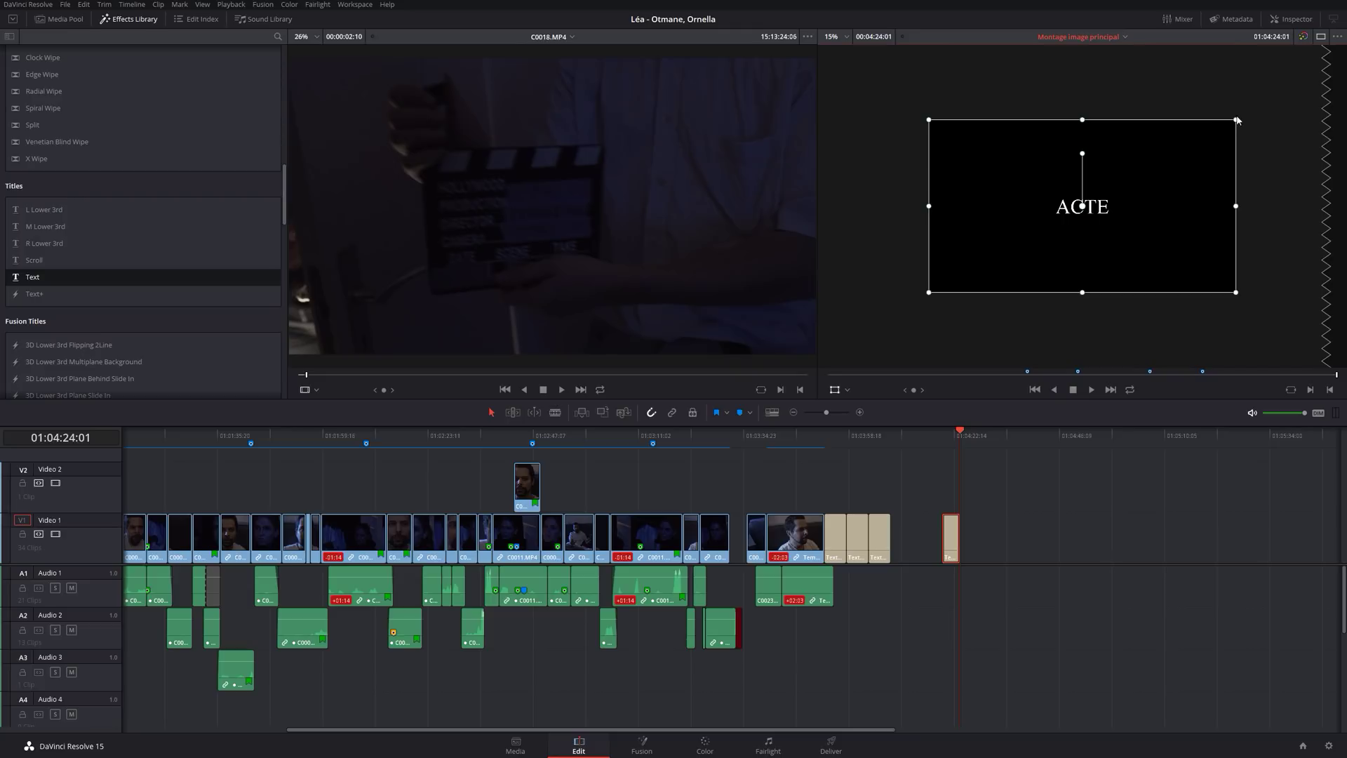
Drag the ACTE title box toward the top-left, hide the overlay and set zoom to Fit.
{"action": "left_click_drag", "start_coordinate": [1236, 120], "coordinate": [1199, 141]}
{"action": "left_click_drag", "start_coordinate": [1122, 213], "coordinate": [1020, 149]}
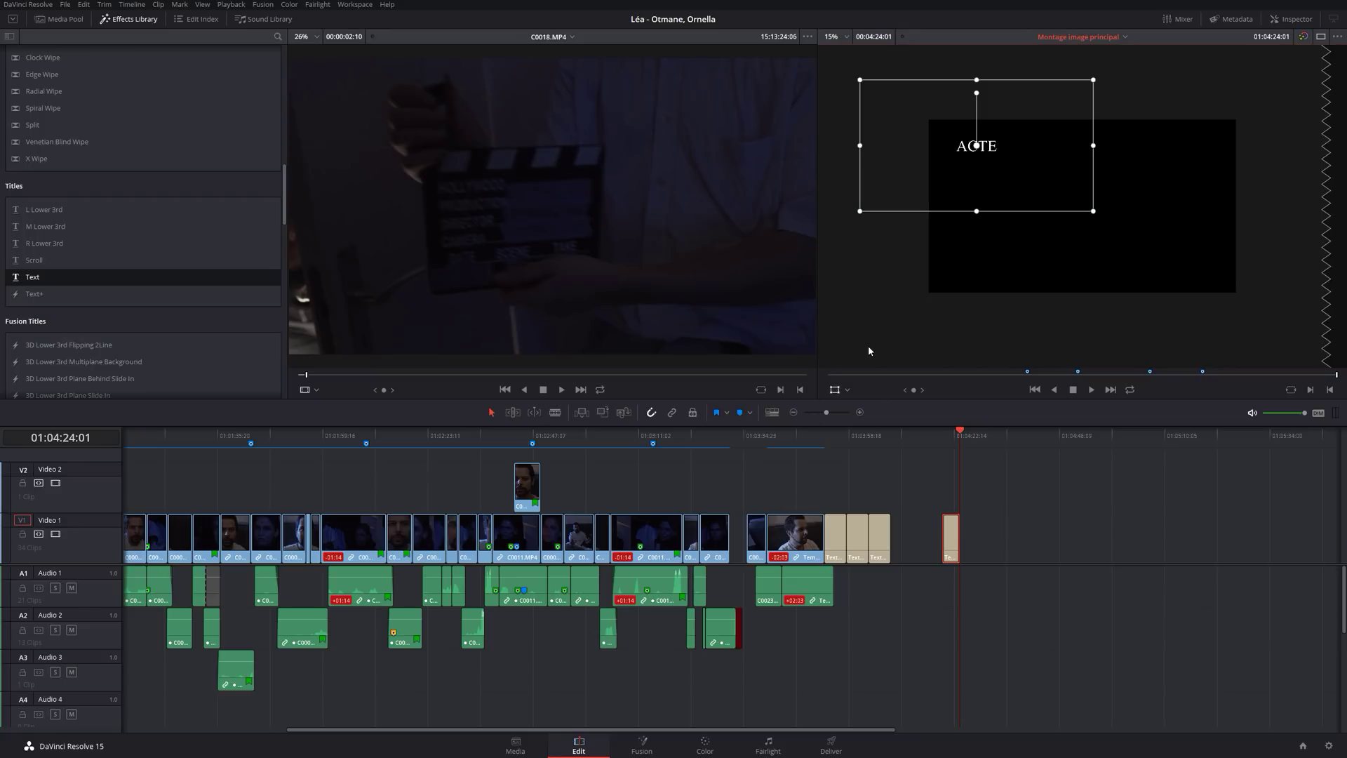
{"action": "left_click", "coordinate": [834, 390]}
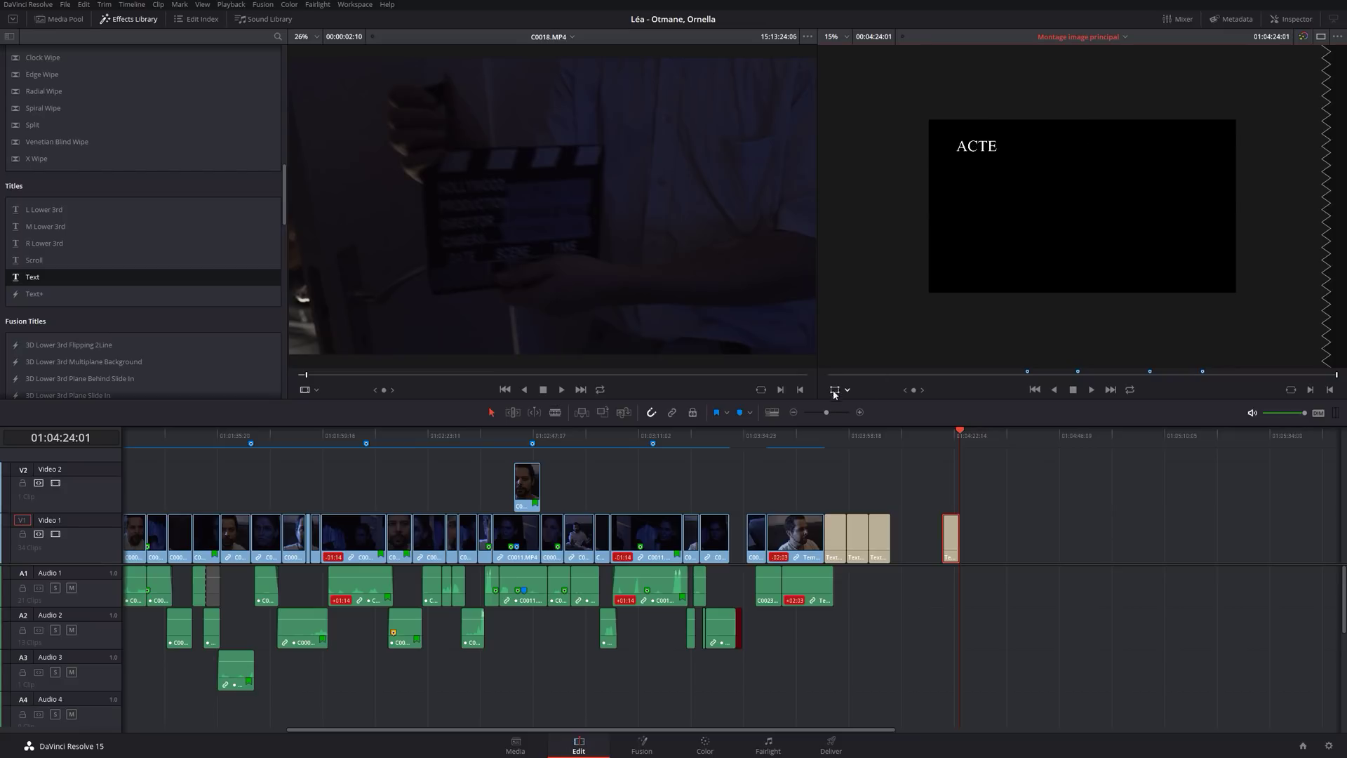
{"action": "left_click", "coordinate": [846, 37]}
{"action": "left_click", "coordinate": [837, 53]}
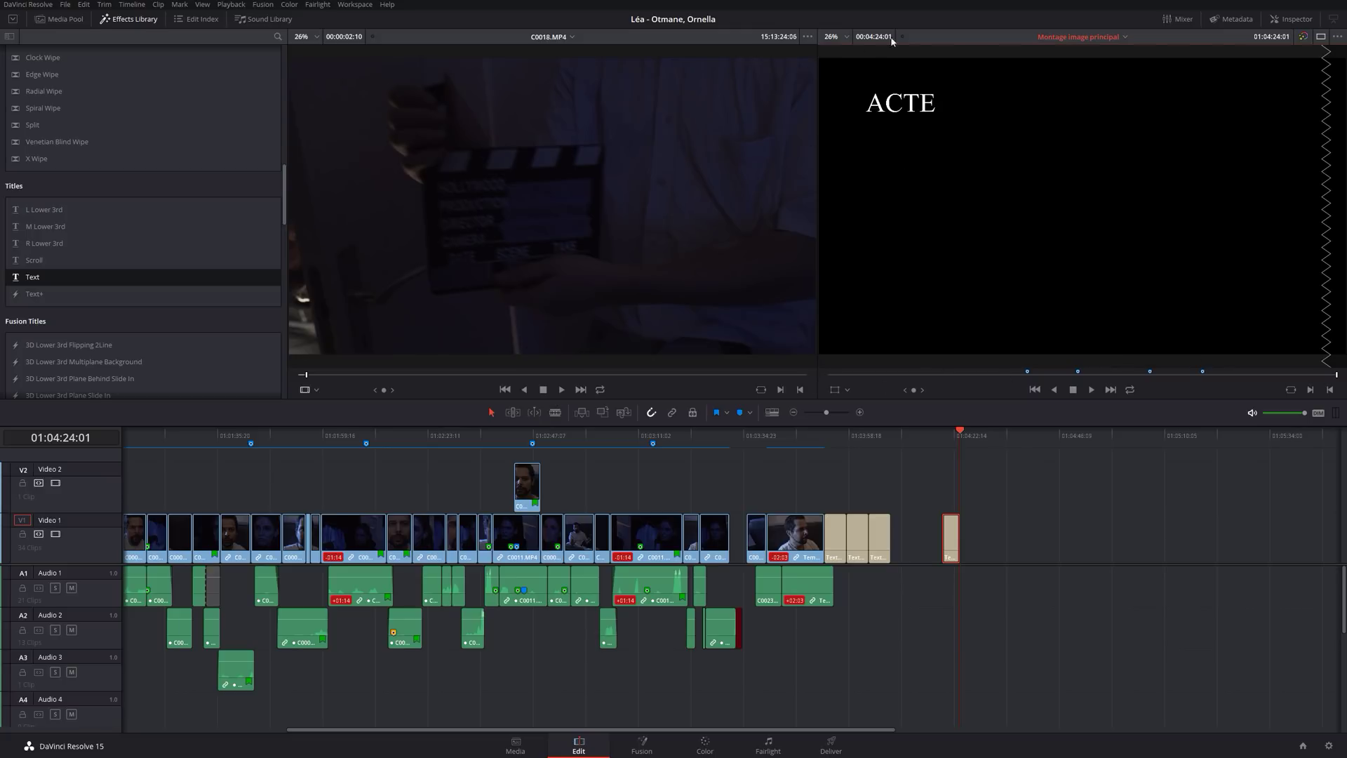
{"action": "left_click", "coordinate": [1291, 19]}
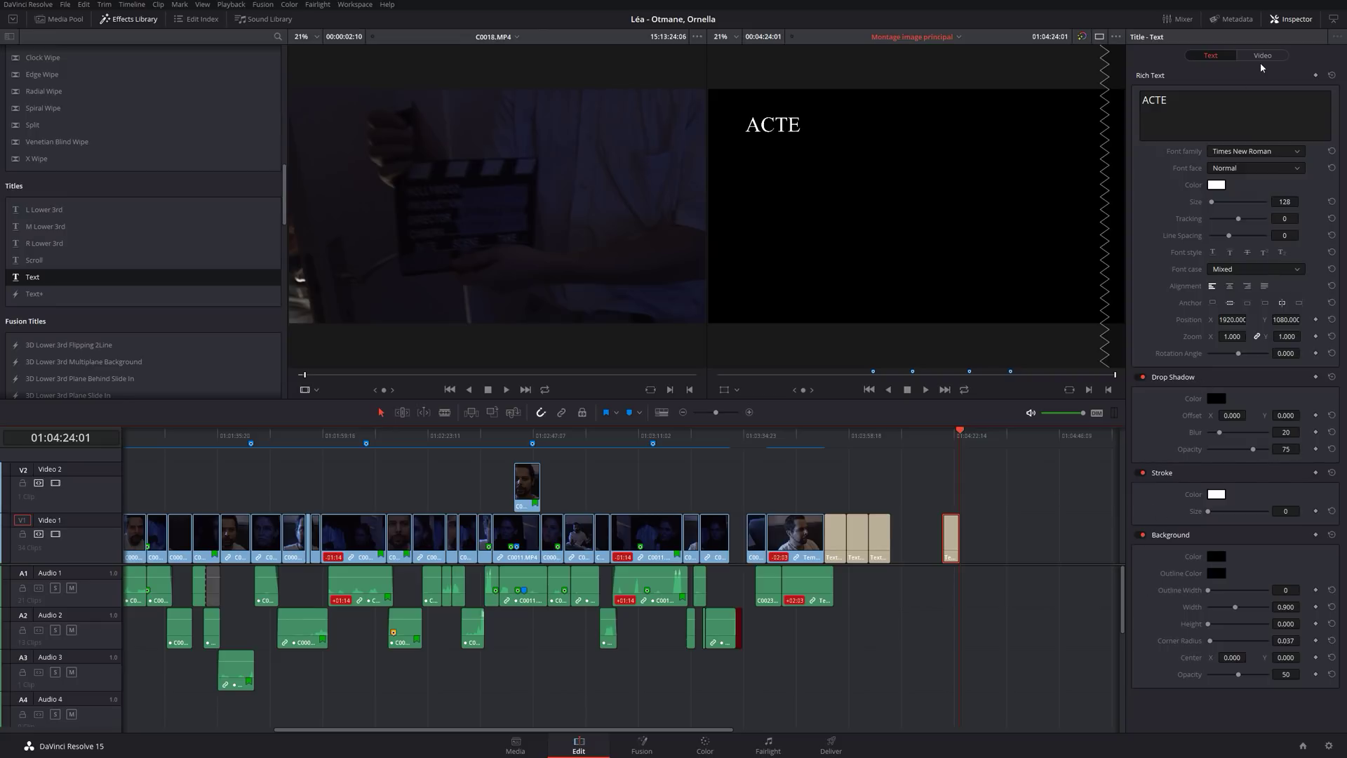
{"action": "left_click", "coordinate": [1299, 19]}
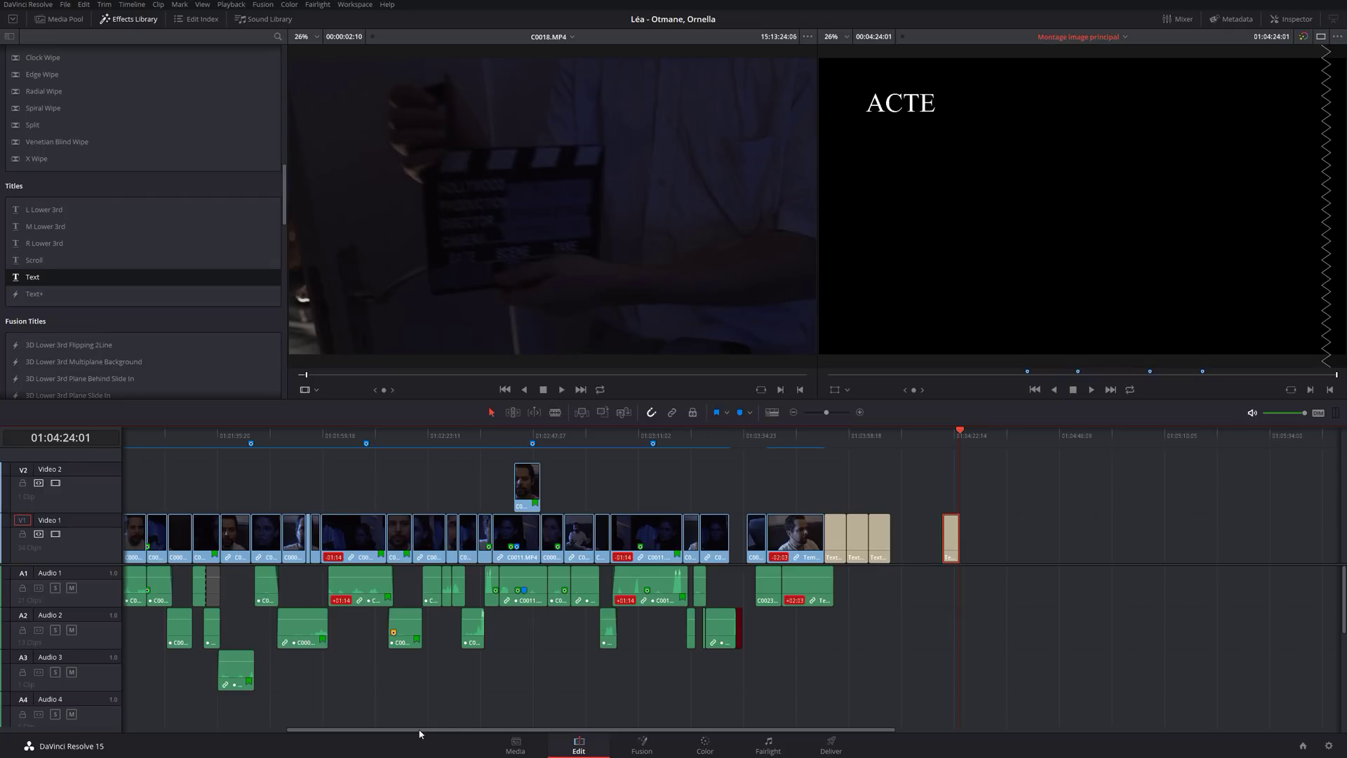
Play back the opening Acte title from near the start of the timeline.
{"action": "left_click_drag", "start_coordinate": [420, 729], "coordinate": [122, 711]}
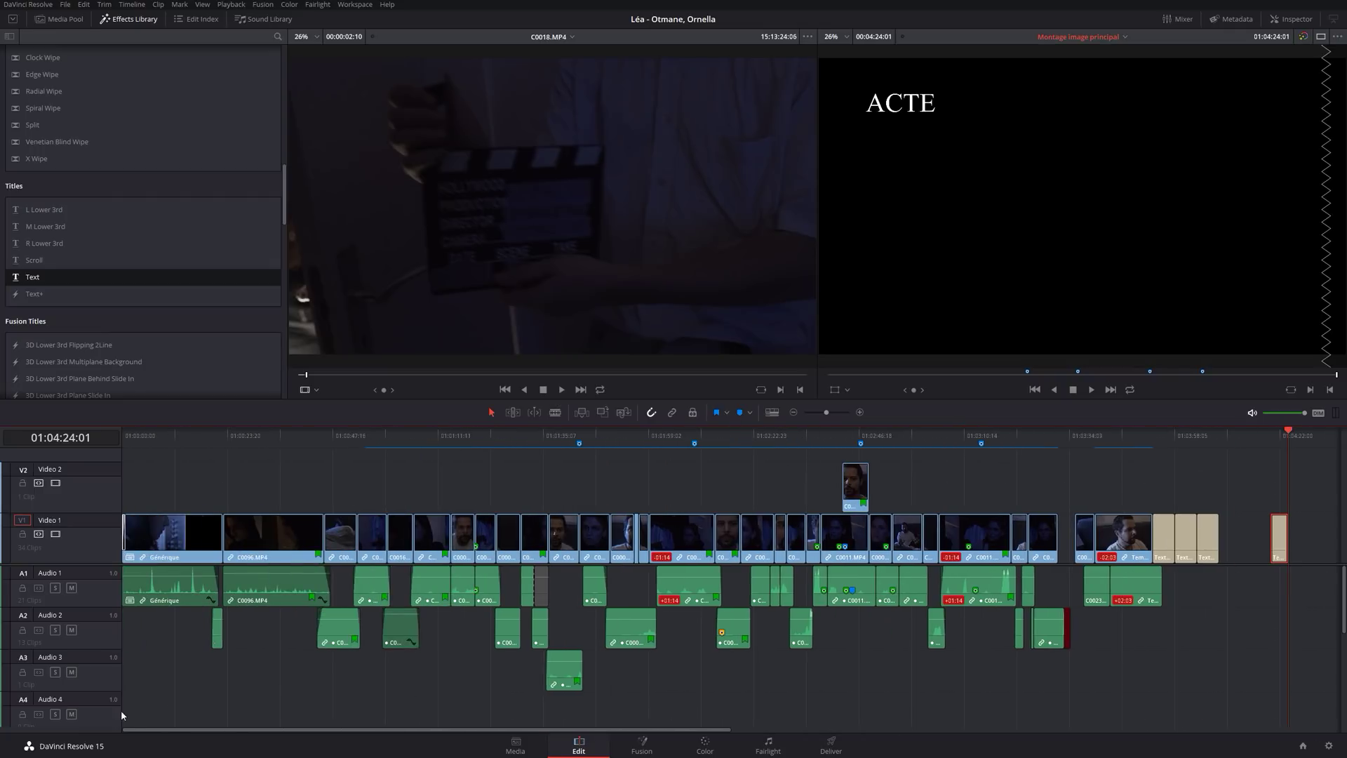
{"action": "left_click", "coordinate": [181, 433]}
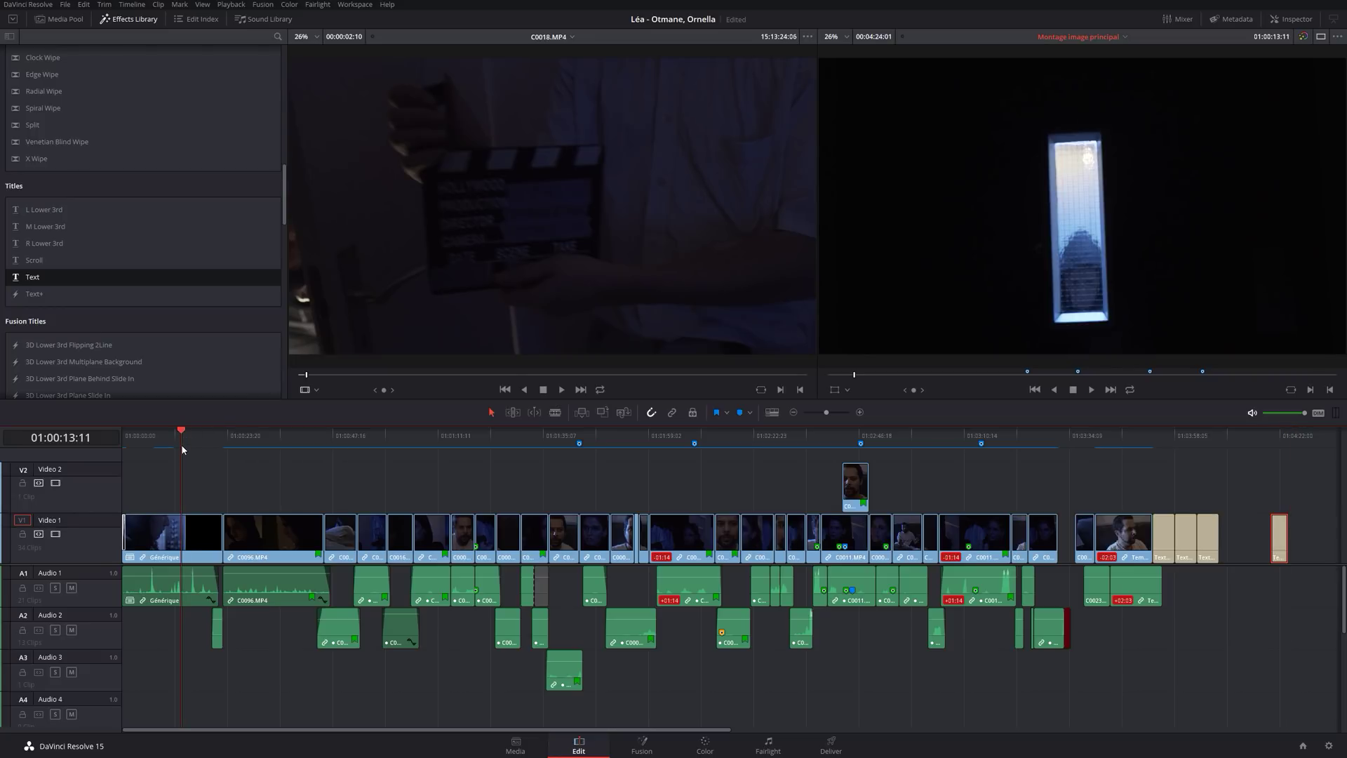
{"action": "key", "text": "space"}
{"action": "left_click_drag", "start_coordinate": [184, 442], "coordinate": [167, 442]}
{"action": "key", "text": "space"}
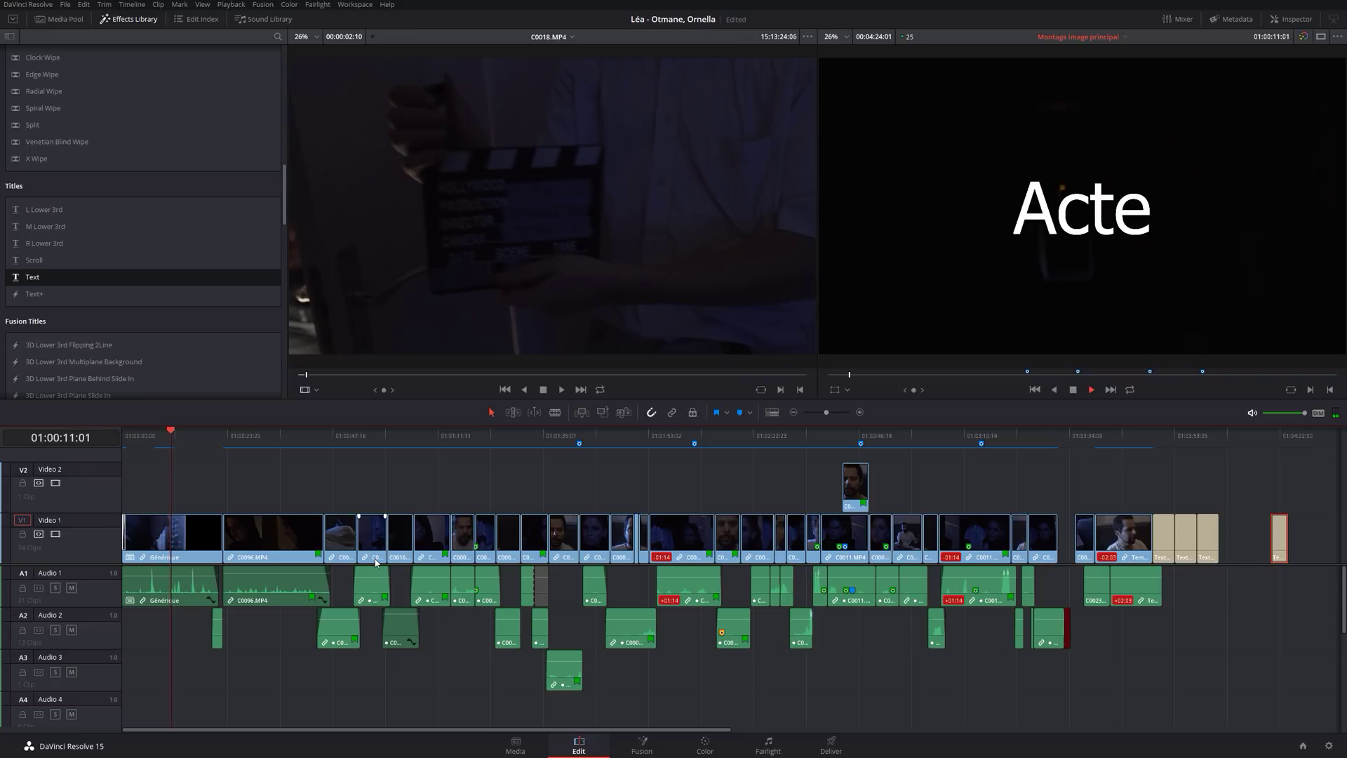
{"action": "key", "text": "space"}
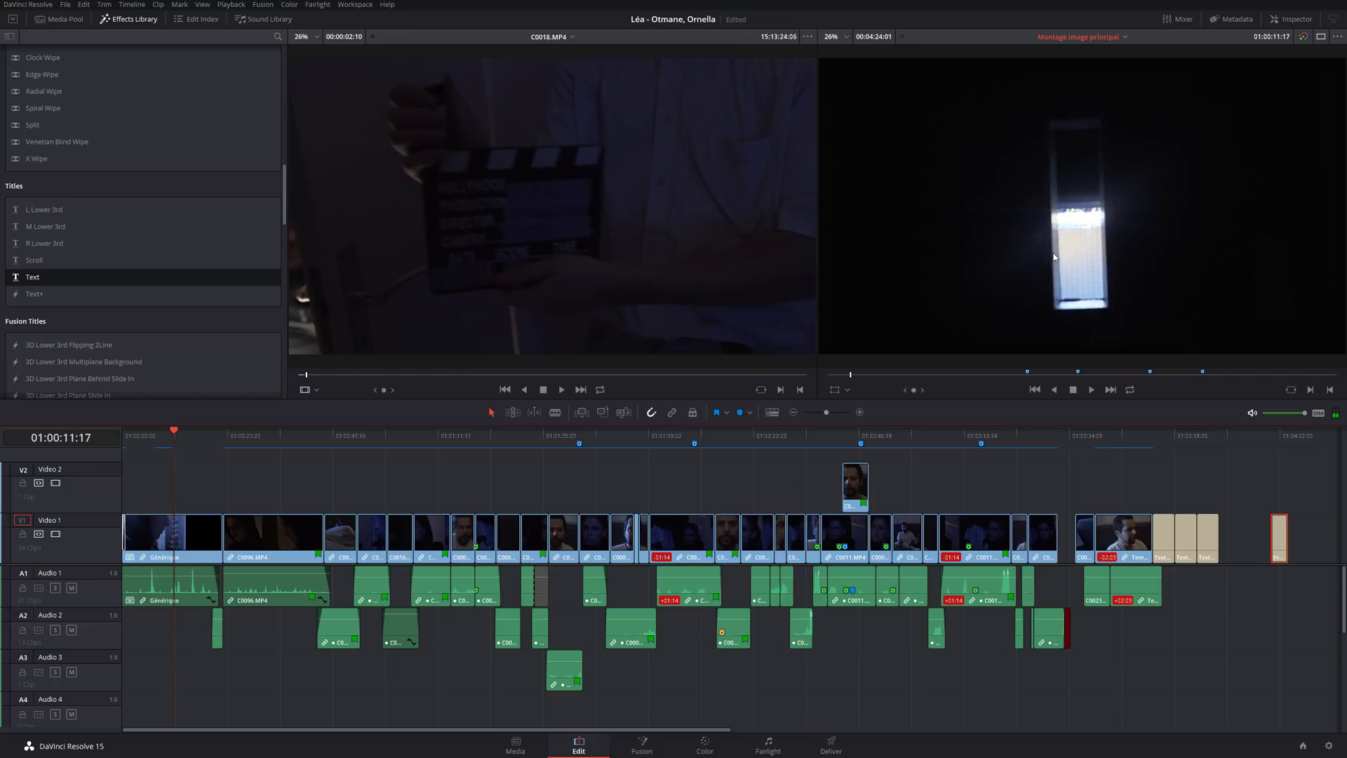
{"action": "key", "text": "Left"}
{"action": "key", "text": "Left"}
{"action": "key", "text": "Left"}
{"action": "key", "text": "Left"}
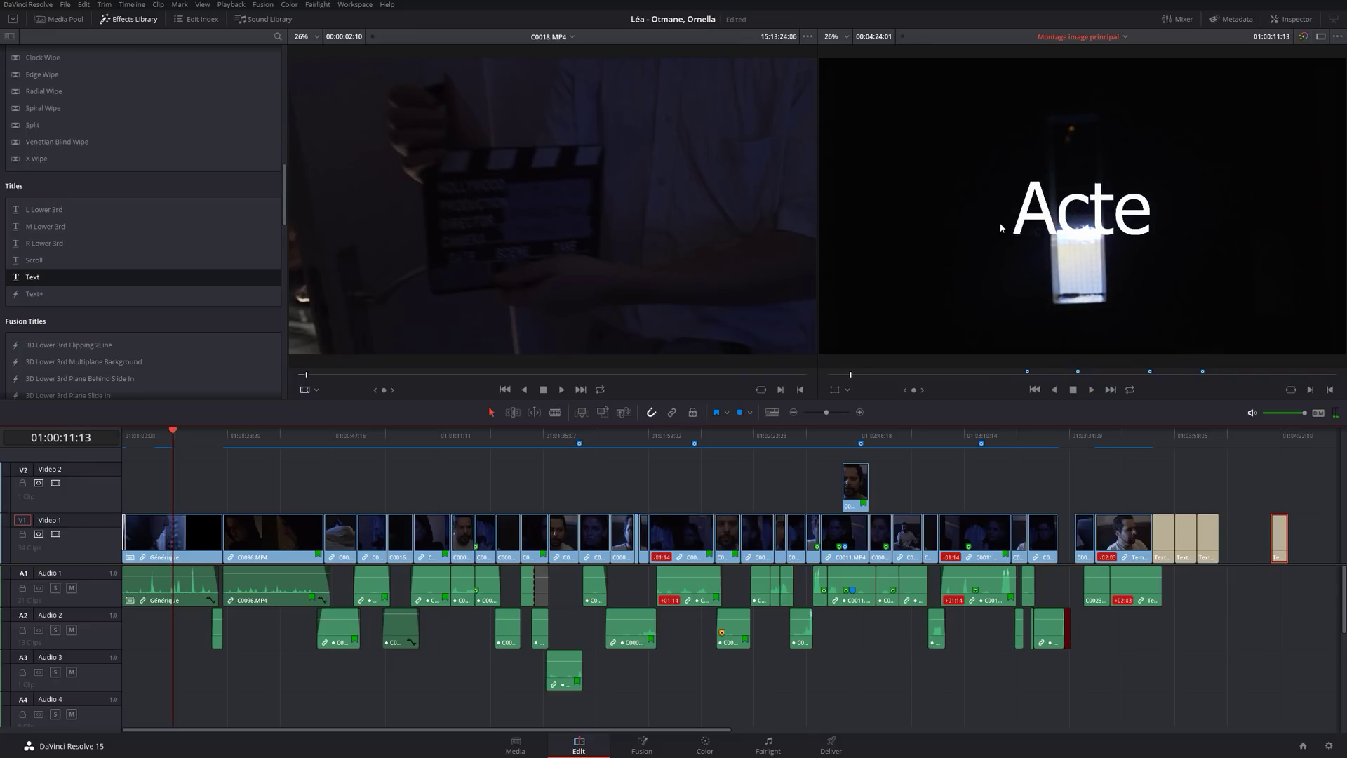
Play briefly from about one minute in, then delete the stray text clip at the end.
{"action": "left_click", "coordinate": [424, 439]}
{"action": "key", "text": "space"}
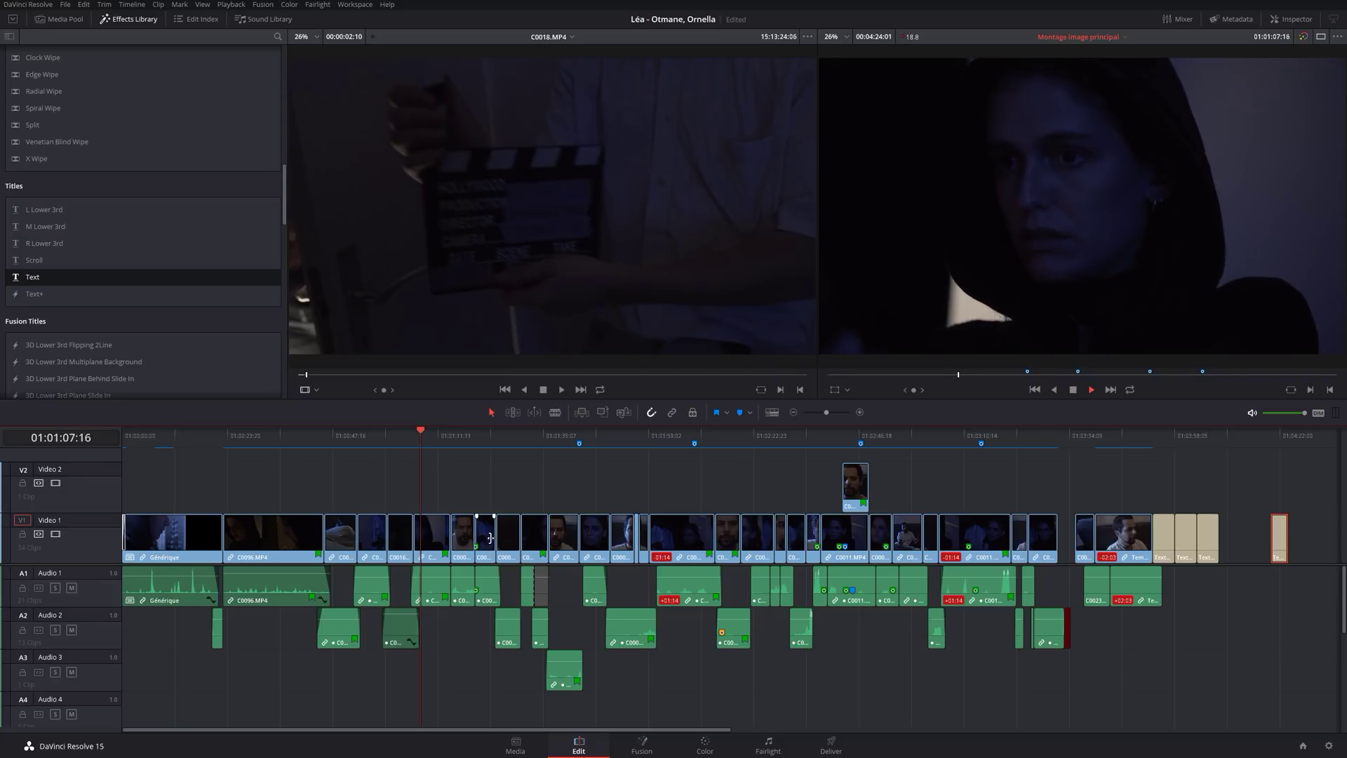
{"action": "key", "text": "space"}
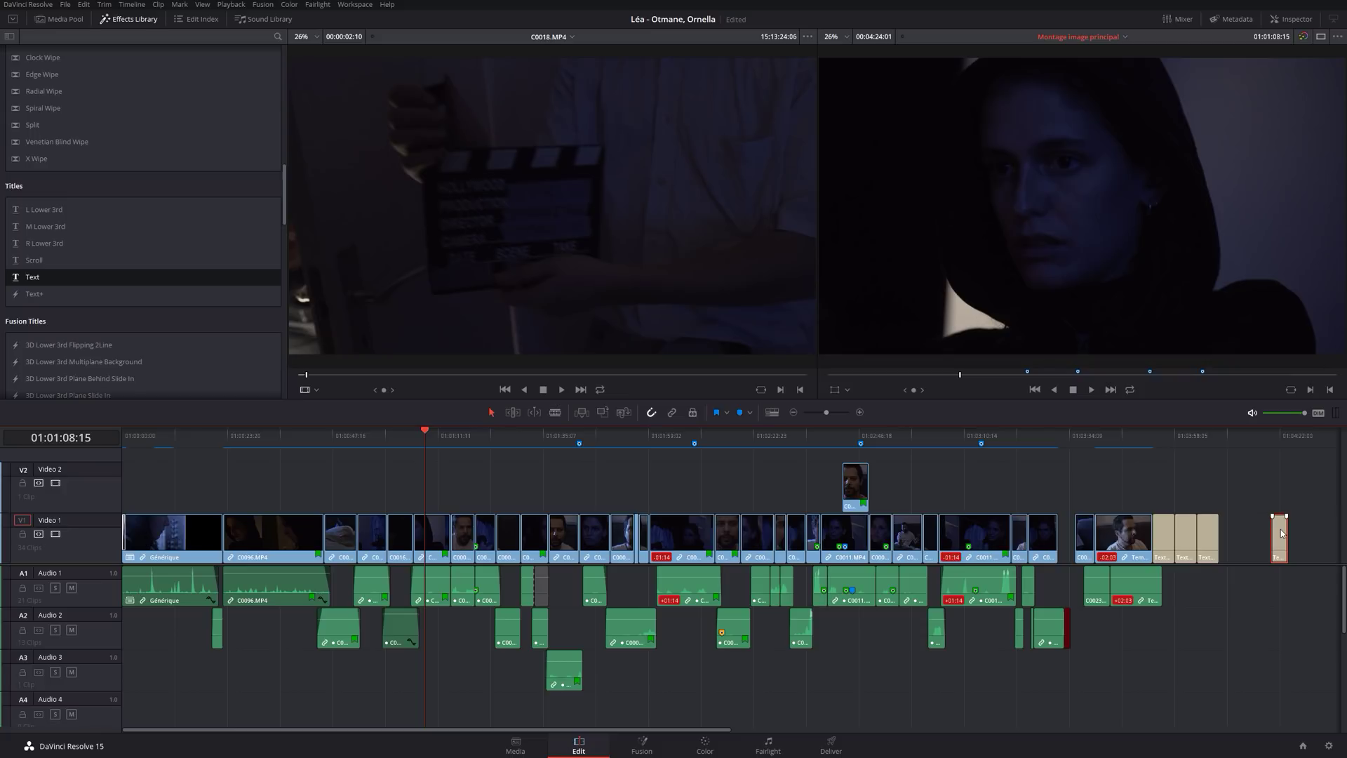
{"action": "key", "text": "Delete"}
{"action": "scroll", "coordinate": [610, 585], "scroll_direction": "up", "scroll_amount": 3}
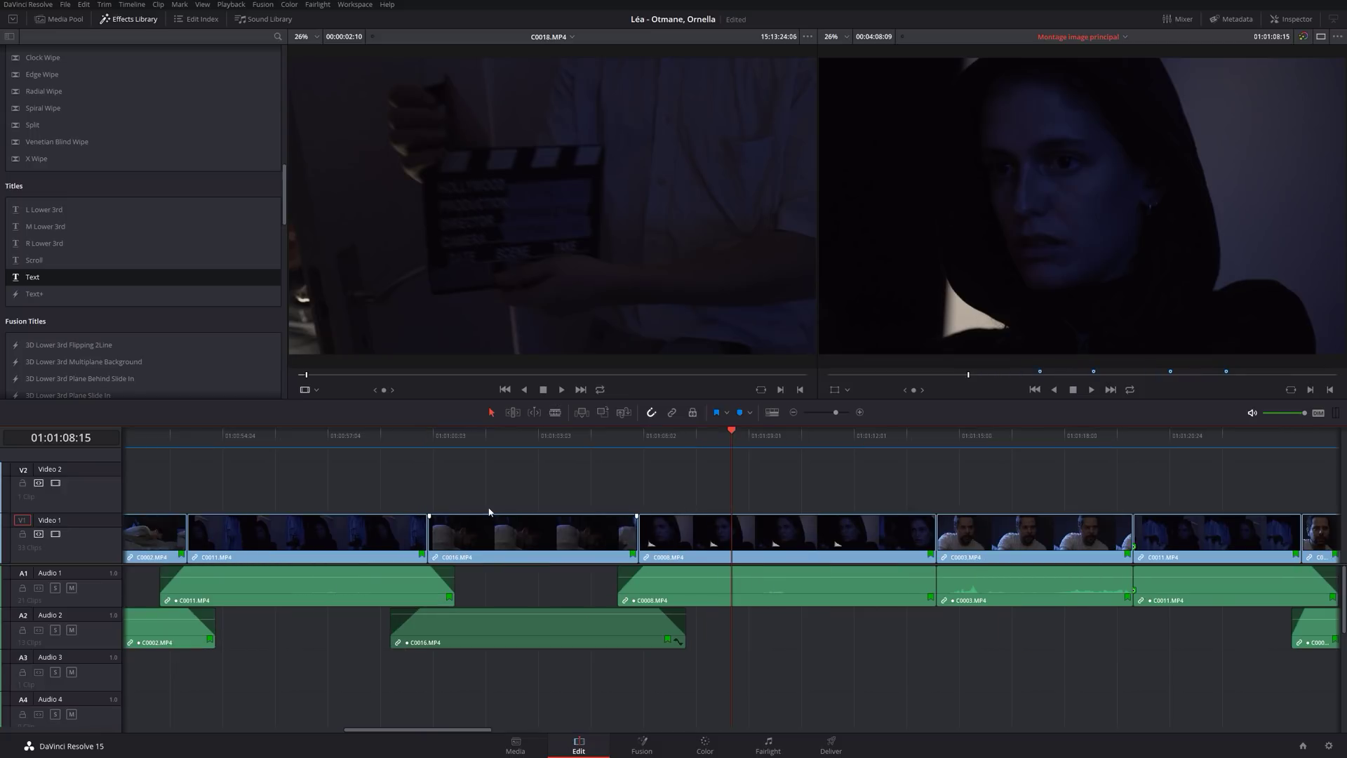
Overwrite a plain Text title into C0008 on Video 1, play it, then delete it.
{"action": "left_click_drag", "start_coordinate": [31, 276], "coordinate": [744, 548]}
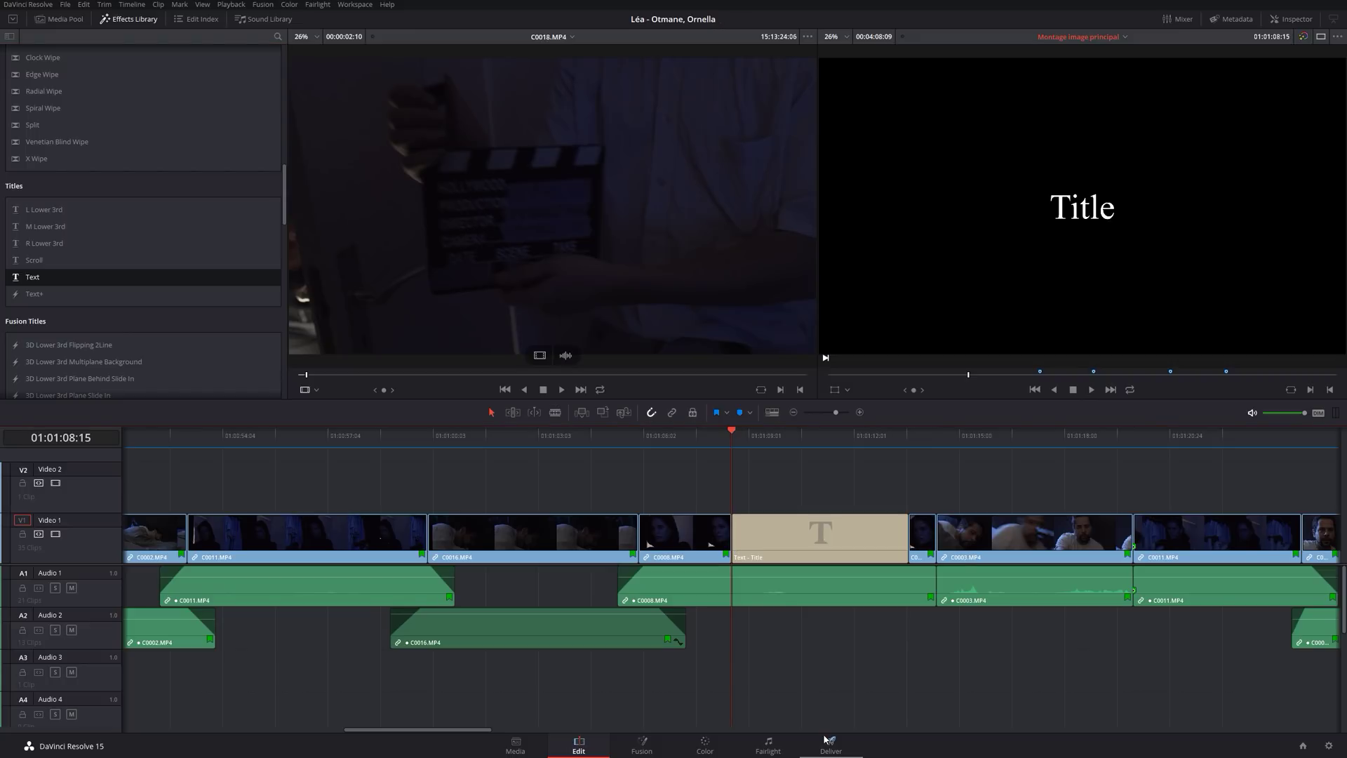
{"action": "left_click", "coordinate": [719, 443]}
{"action": "key", "text": "space"}
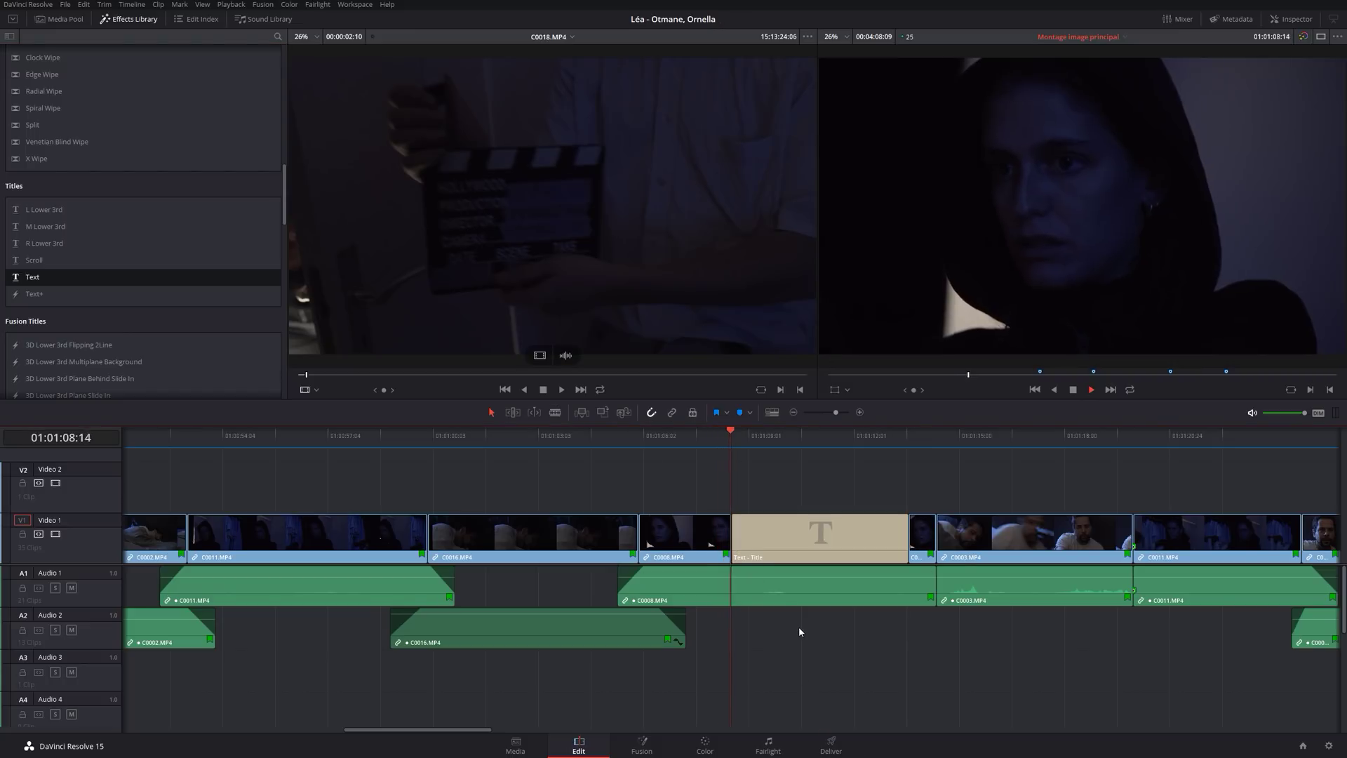
{"action": "key", "text": "space"}
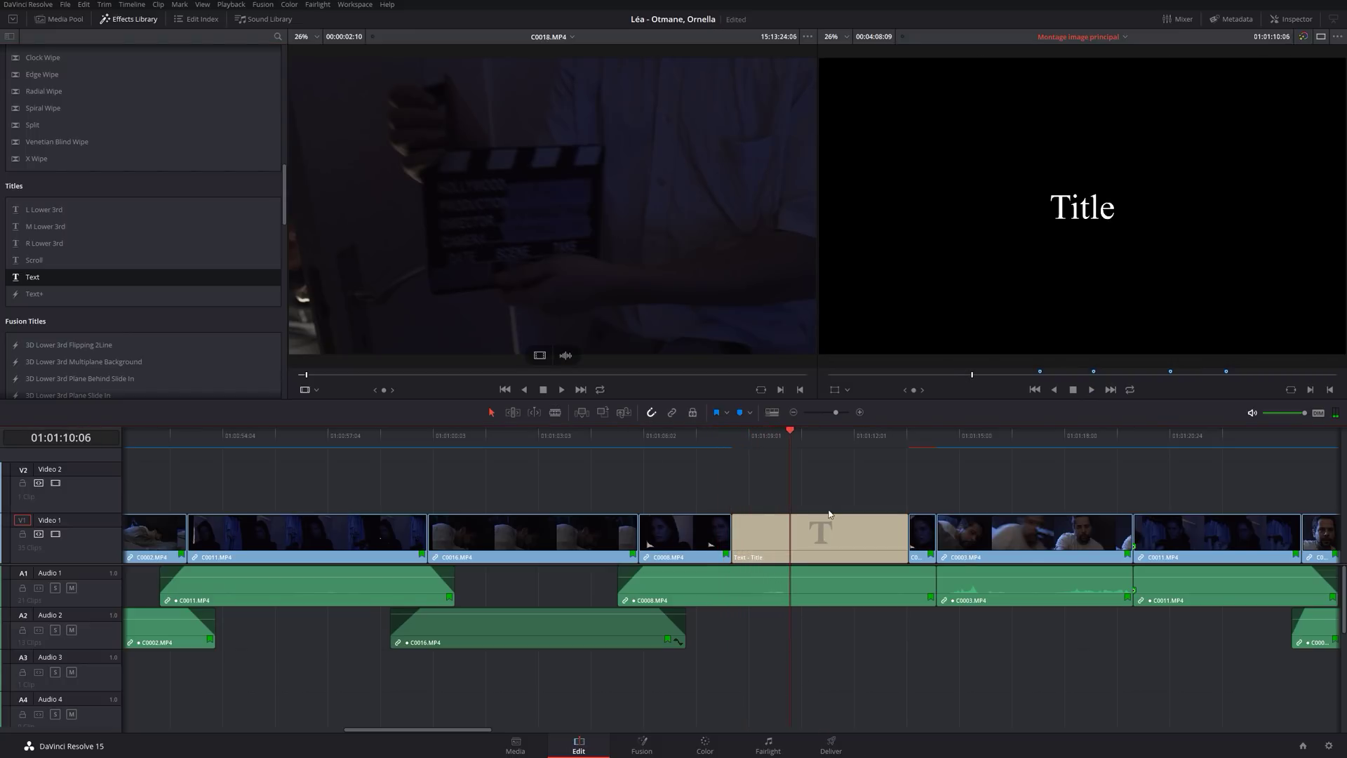
{"action": "left_click", "coordinate": [827, 546]}
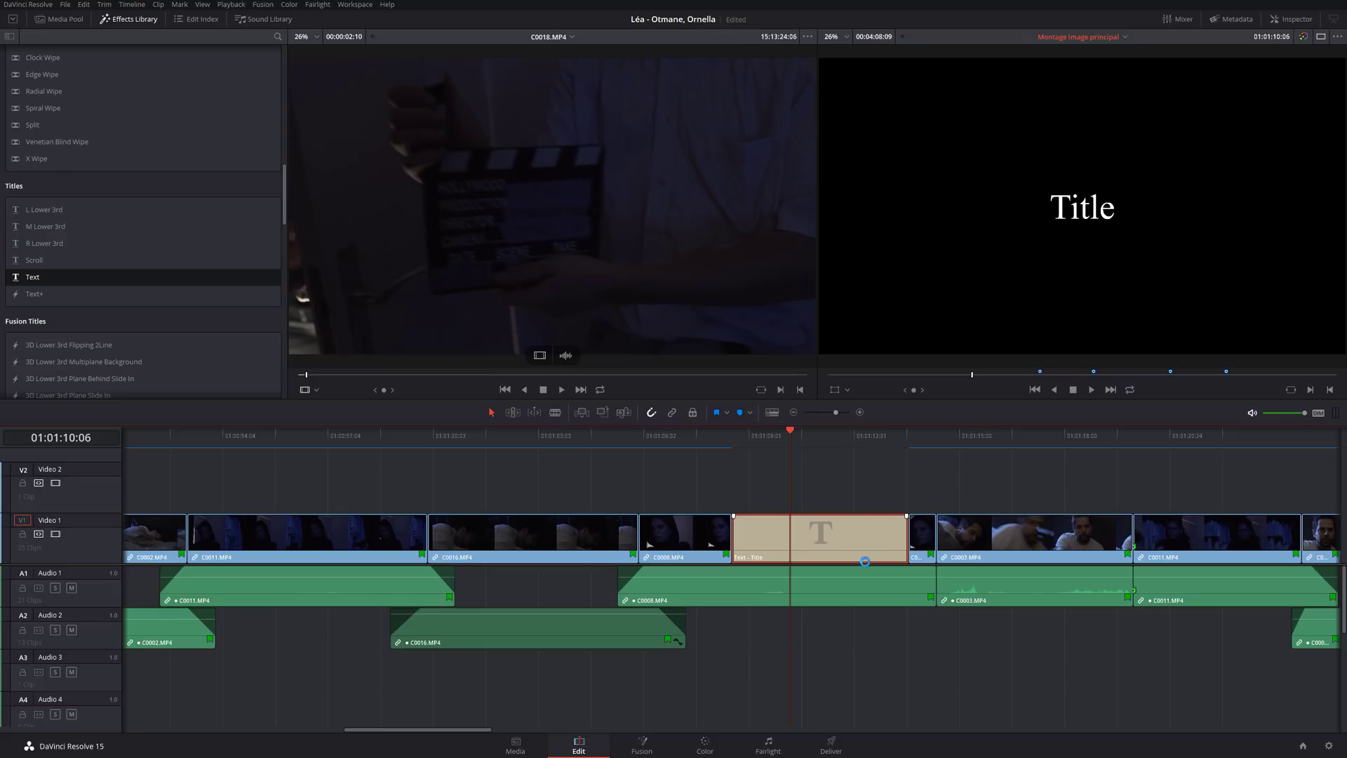
{"action": "key", "text": "BackSpace"}
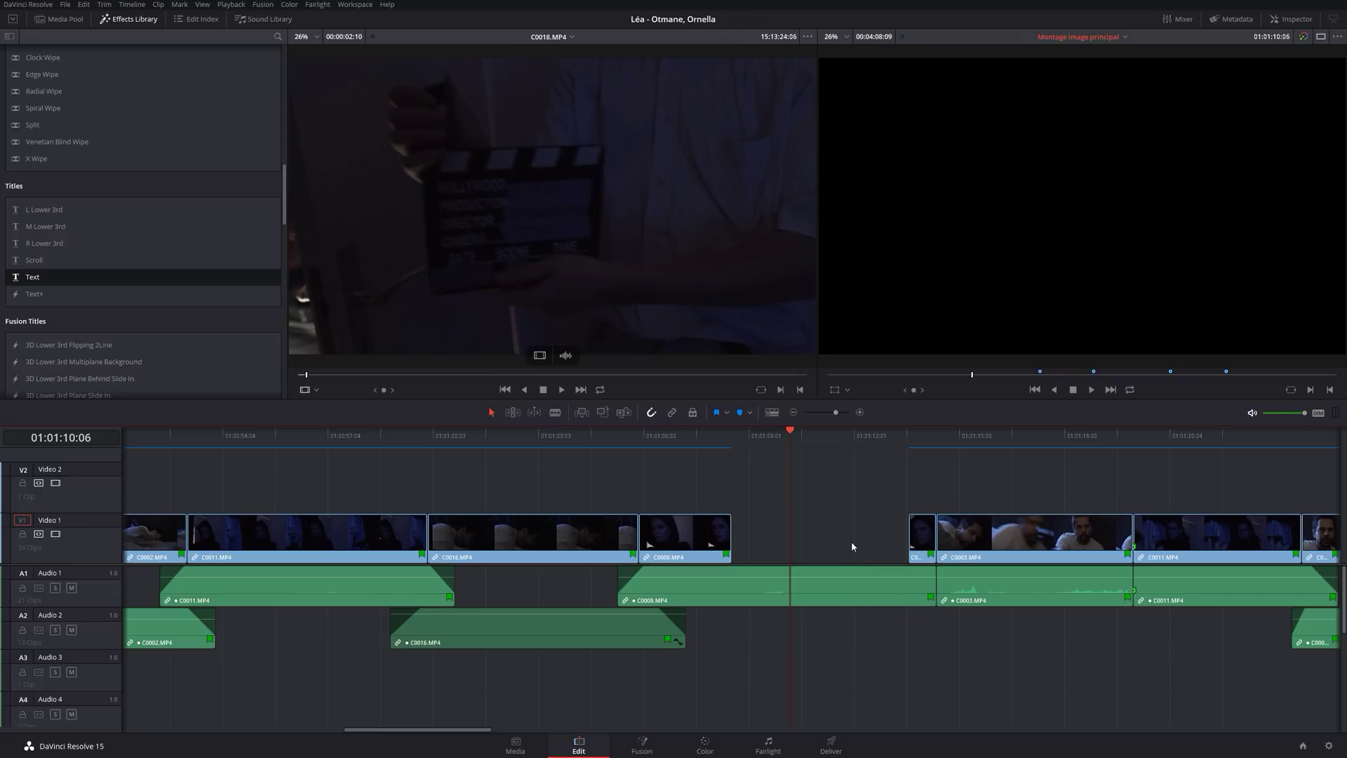
Restore C0008 to fill the gap, test placing C0018 there, and undo it.
{"action": "key", "text": "ctrl+z"}
{"action": "key", "text": "ctrl+z"}
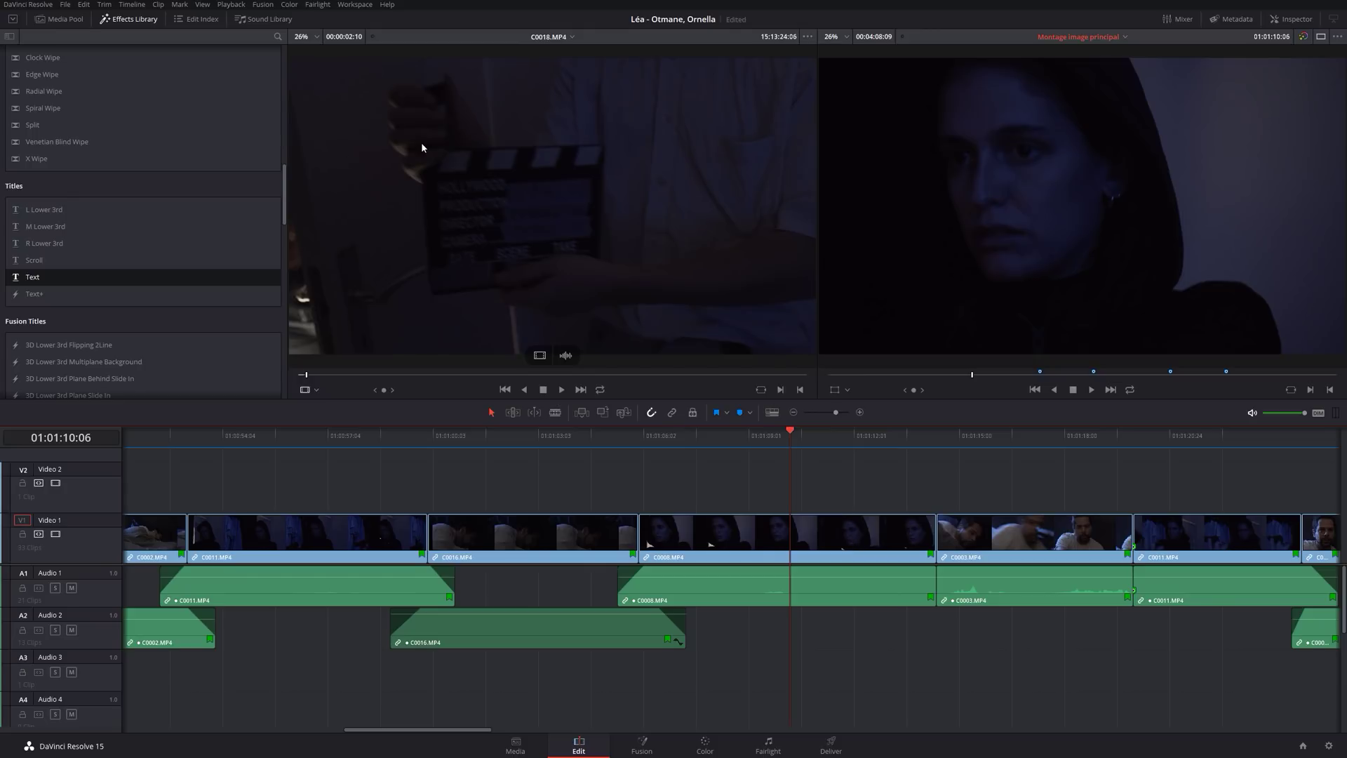
{"action": "left_click_drag", "start_coordinate": [422, 143], "coordinate": [789, 543]}
{"action": "key", "text": "ctrl+z"}
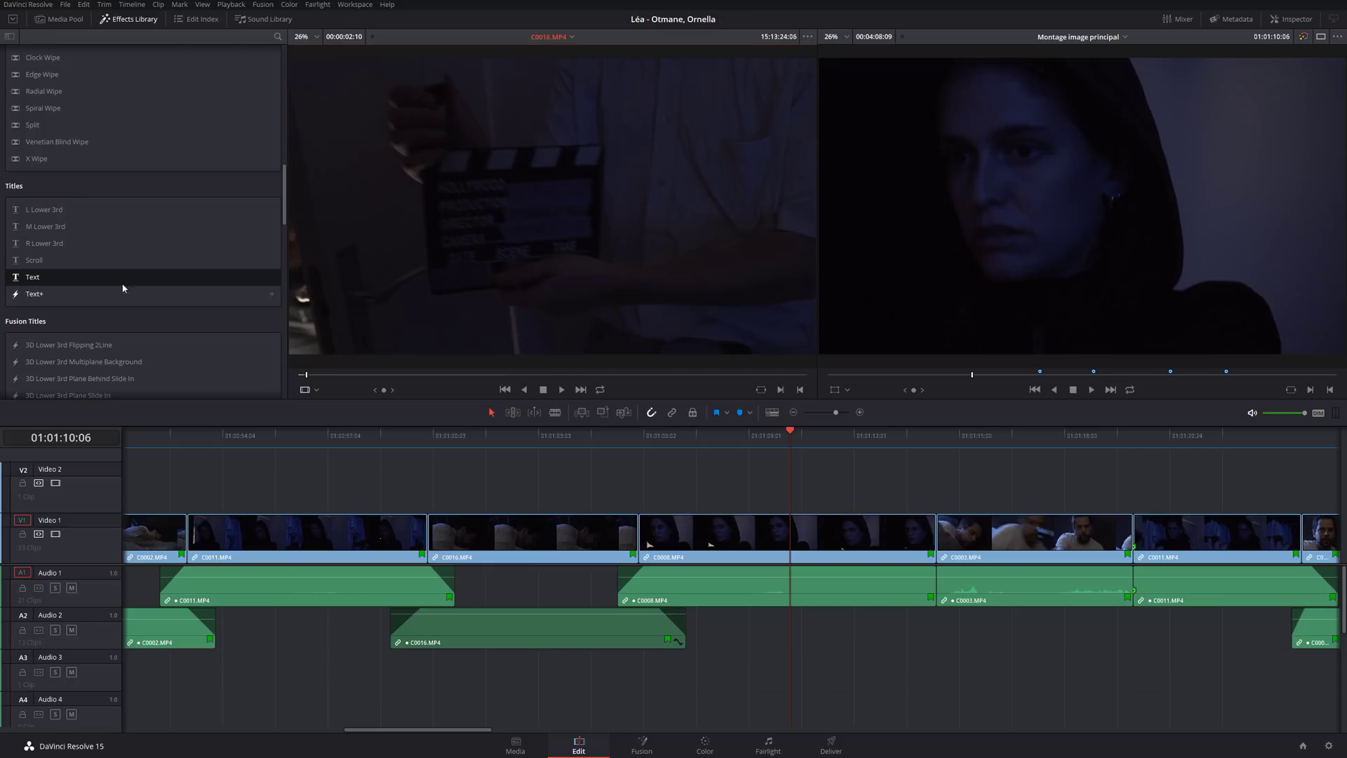
Add a Text title on Video 2 above C0008 and shorten it to end at the C0003 cut.
{"action": "left_click_drag", "start_coordinate": [33, 277], "coordinate": [795, 477]}
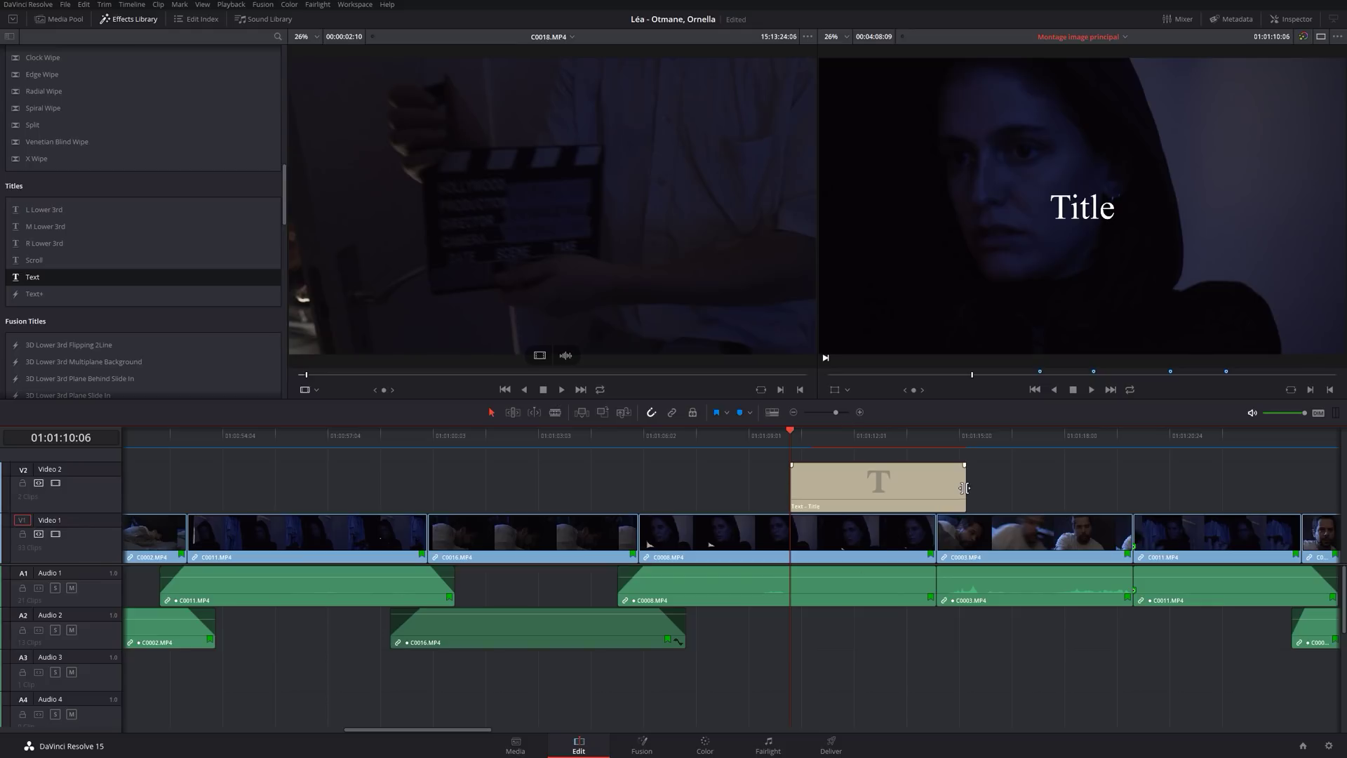
{"action": "left_click_drag", "start_coordinate": [964, 487], "coordinate": [936, 484]}
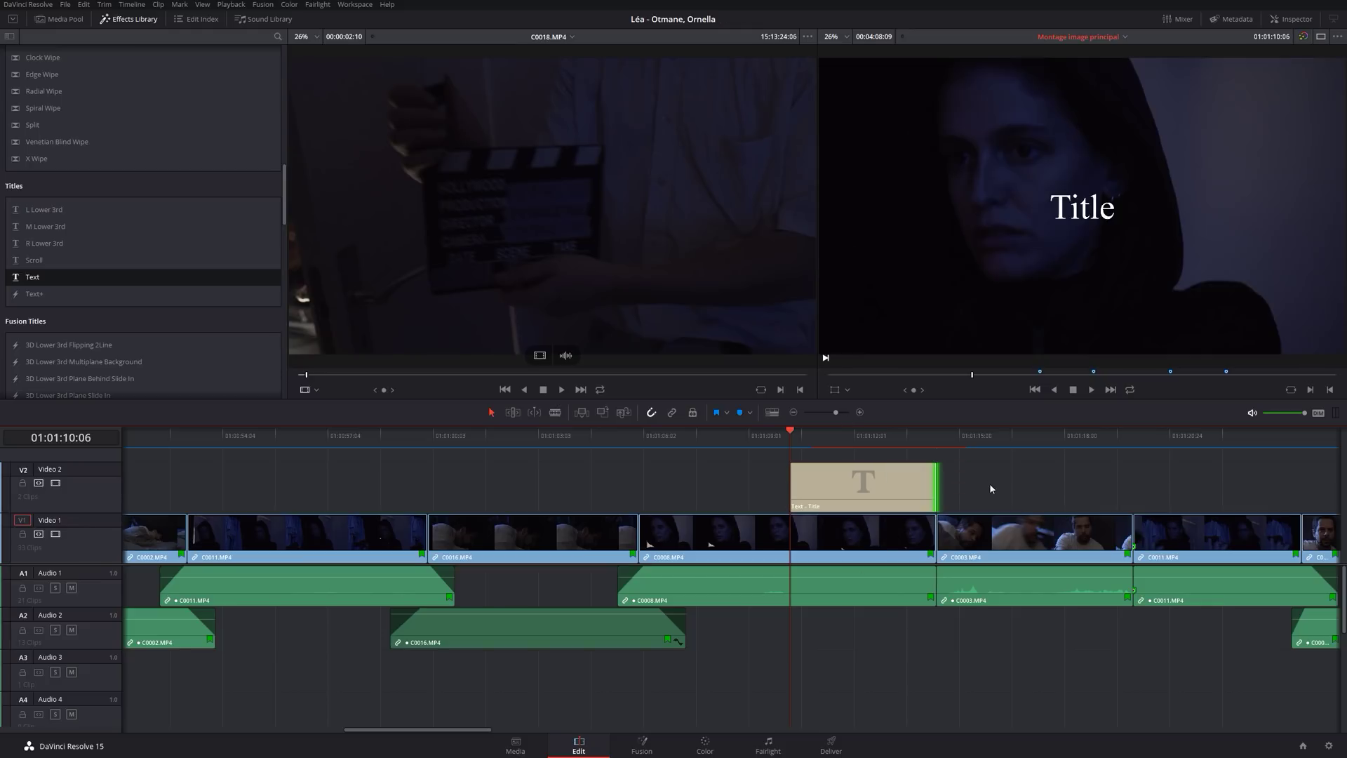
{"action": "left_click", "coordinate": [842, 436]}
{"action": "left_click", "coordinate": [875, 485]}
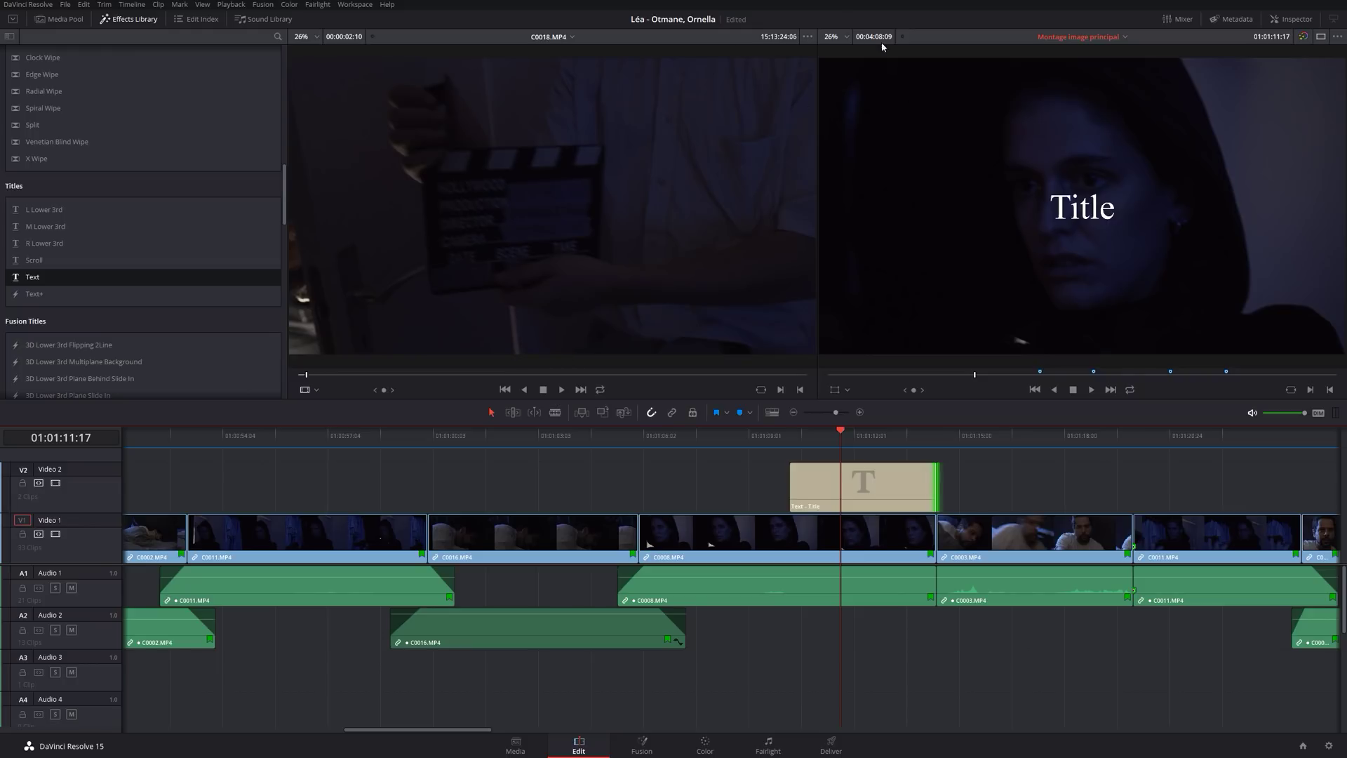
Select the 'Text - Title' clip on track V2 above C0008.
{"action": "left_click", "coordinate": [848, 480]}
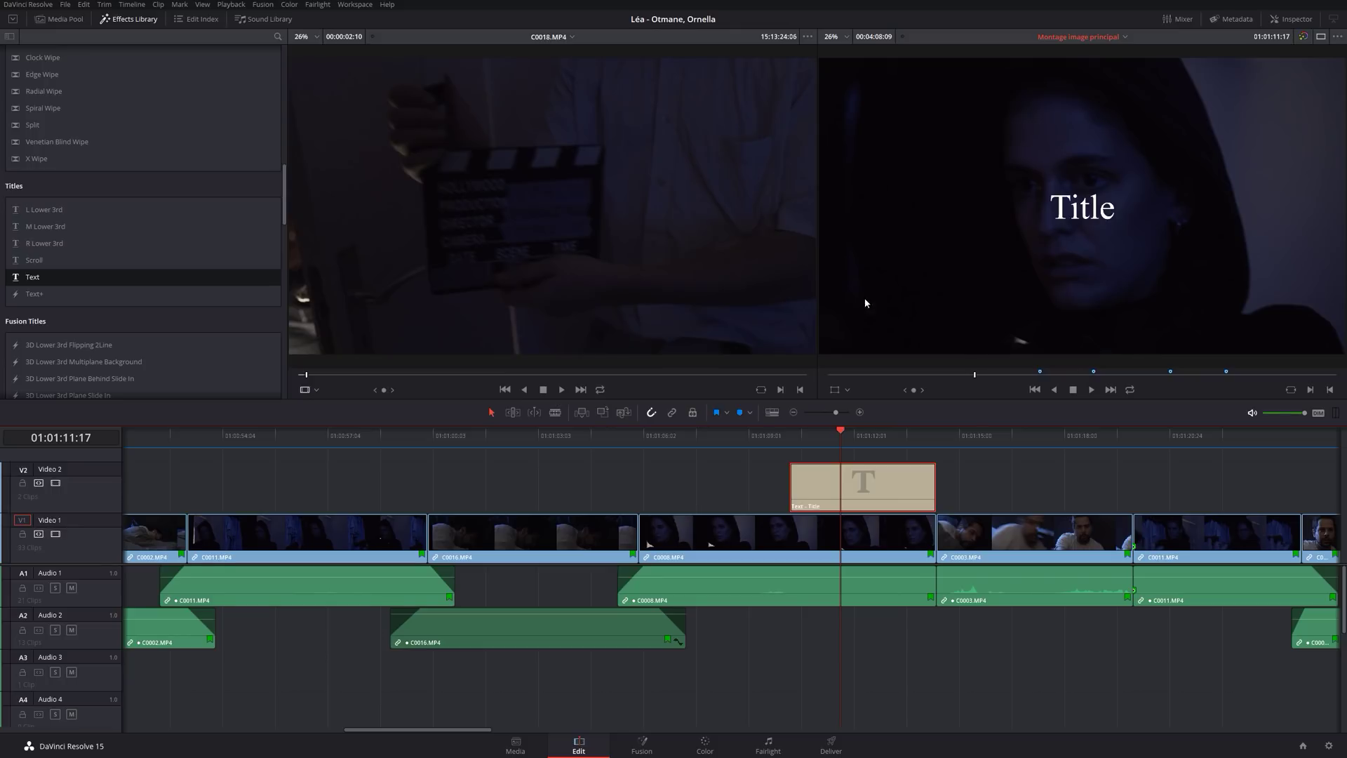
Show the transform overlay and retype the Video 2 title's text as ACTE.
{"action": "left_click", "coordinate": [833, 391]}
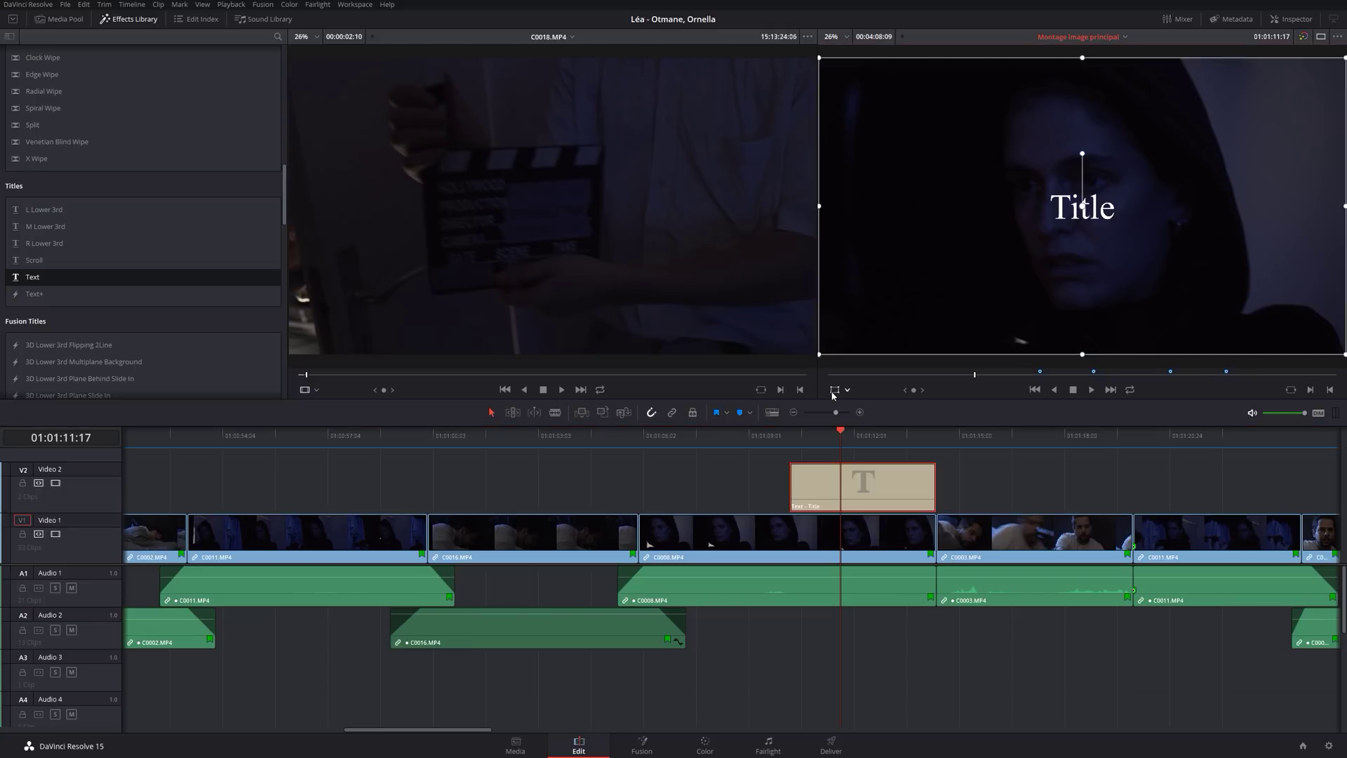
{"action": "left_click_drag", "start_coordinate": [1100, 233], "coordinate": [1076, 253]}
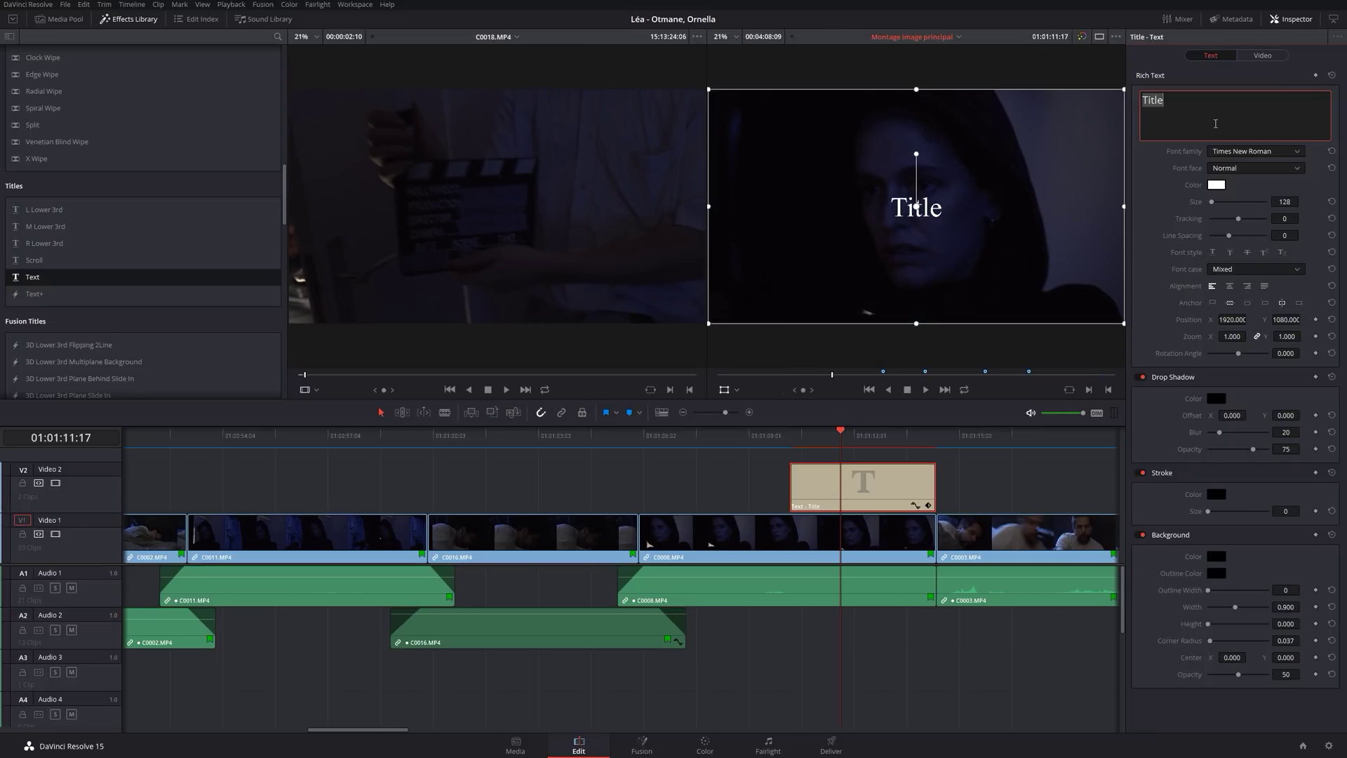
{"action": "type", "text": "ACTE"}
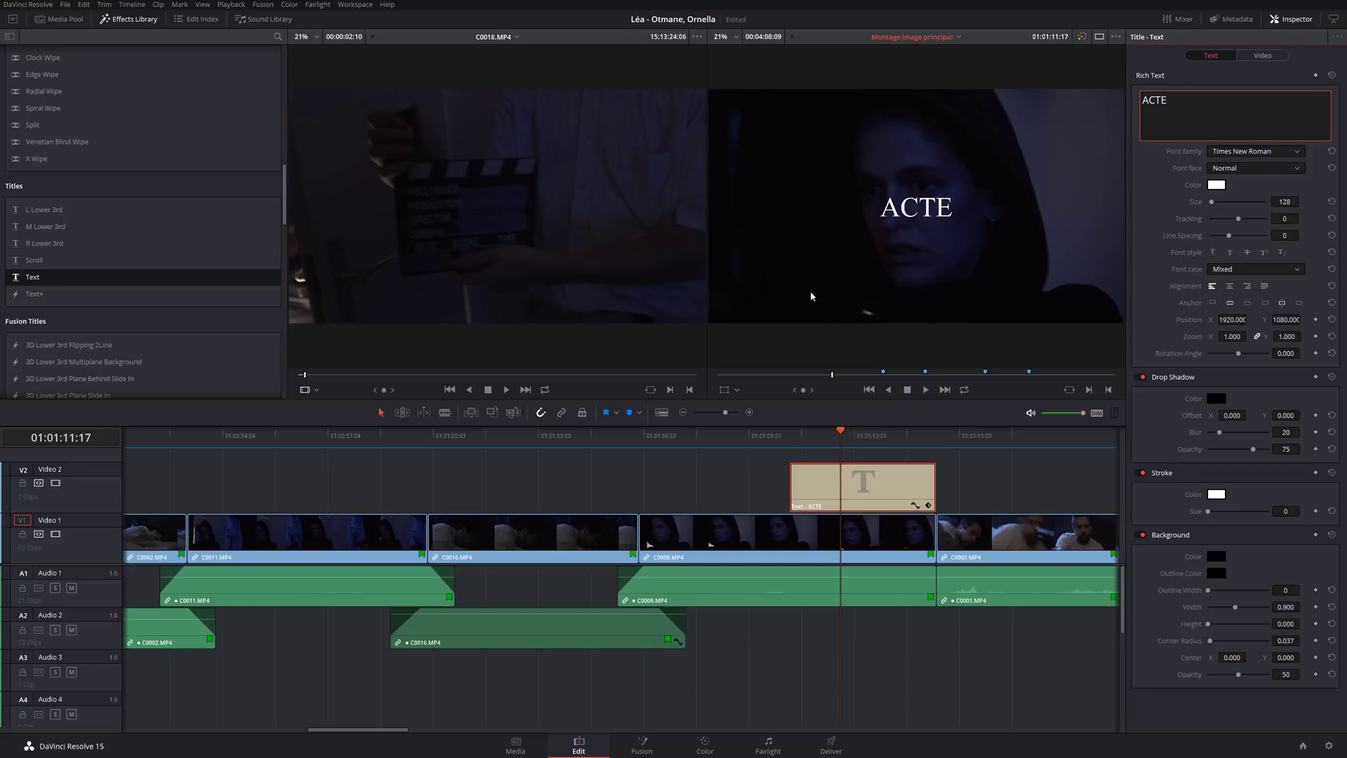
{"action": "left_click", "coordinate": [1160, 544]}
Set the ACTE title's background colour to white.
{"action": "left_click", "coordinate": [1216, 556]}
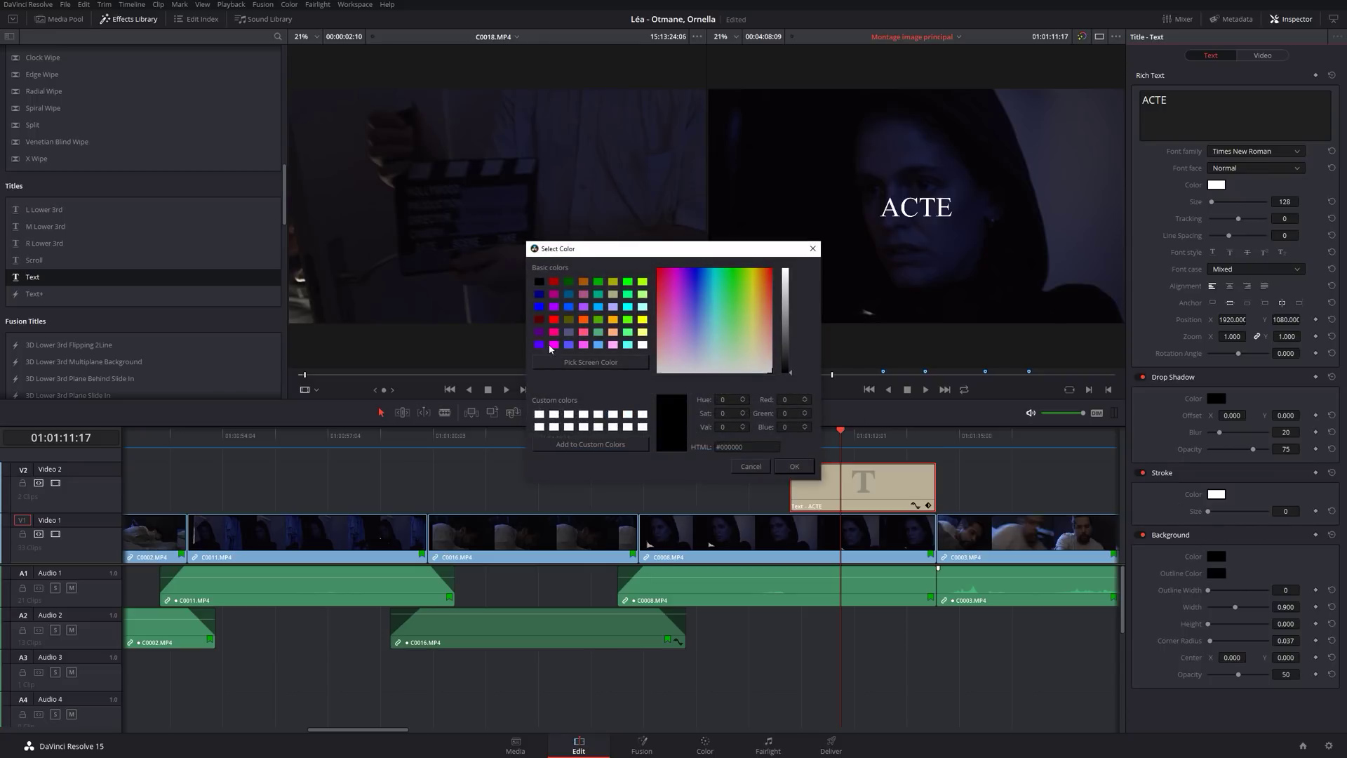
{"action": "left_click", "coordinate": [641, 344]}
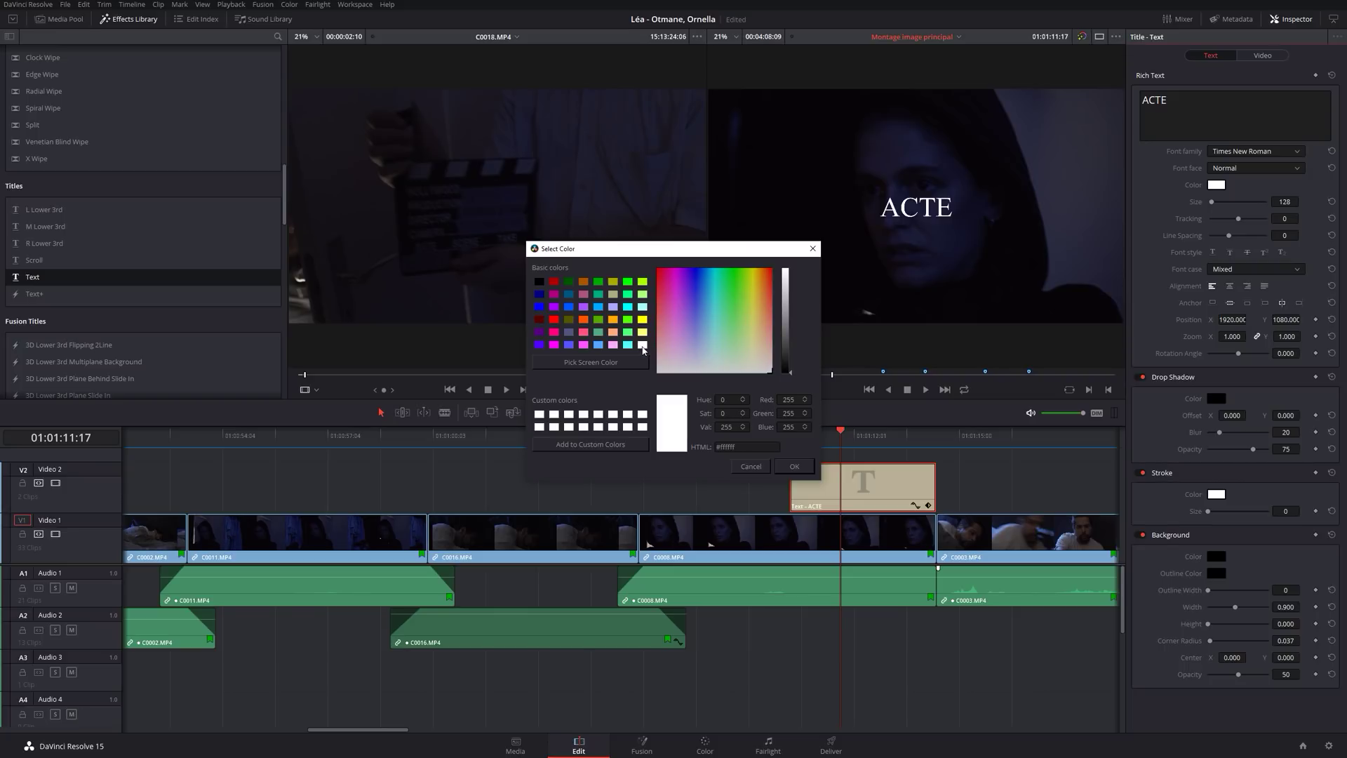
{"action": "left_click", "coordinate": [788, 469]}
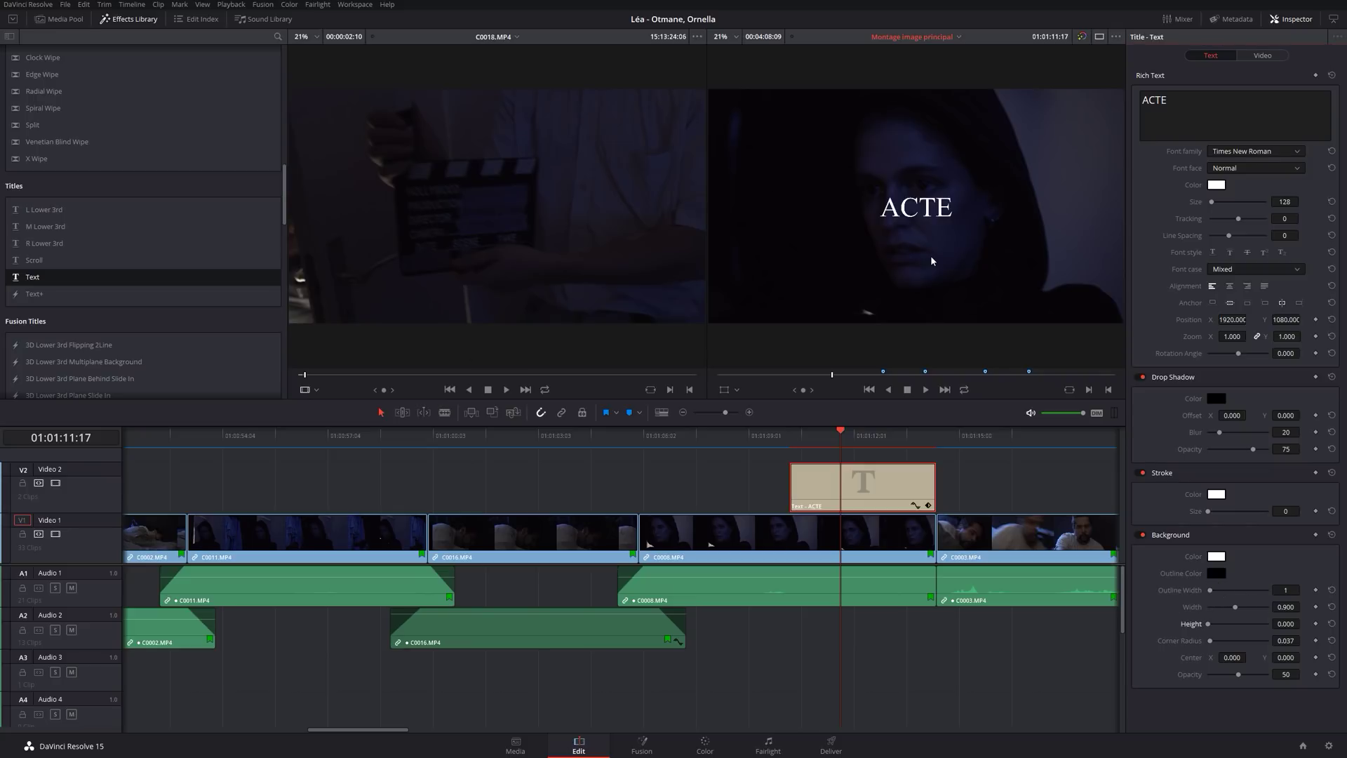
Size the background box to Height 1.496 and Width 1.235 at 100% opacity.
{"action": "left_click", "coordinate": [1209, 625]}
{"action": "mouse_move", "coordinate": [1210, 625]}
{"action": "left_mouse_down"}
{"action": "mouse_move", "coordinate": [1254, 624]}
{"action": "mouse_move", "coordinate": [1206, 641]}
{"action": "left_mouse_up"}
{"action": "left_click_drag", "start_coordinate": [1235, 608], "coordinate": [1245, 604]}
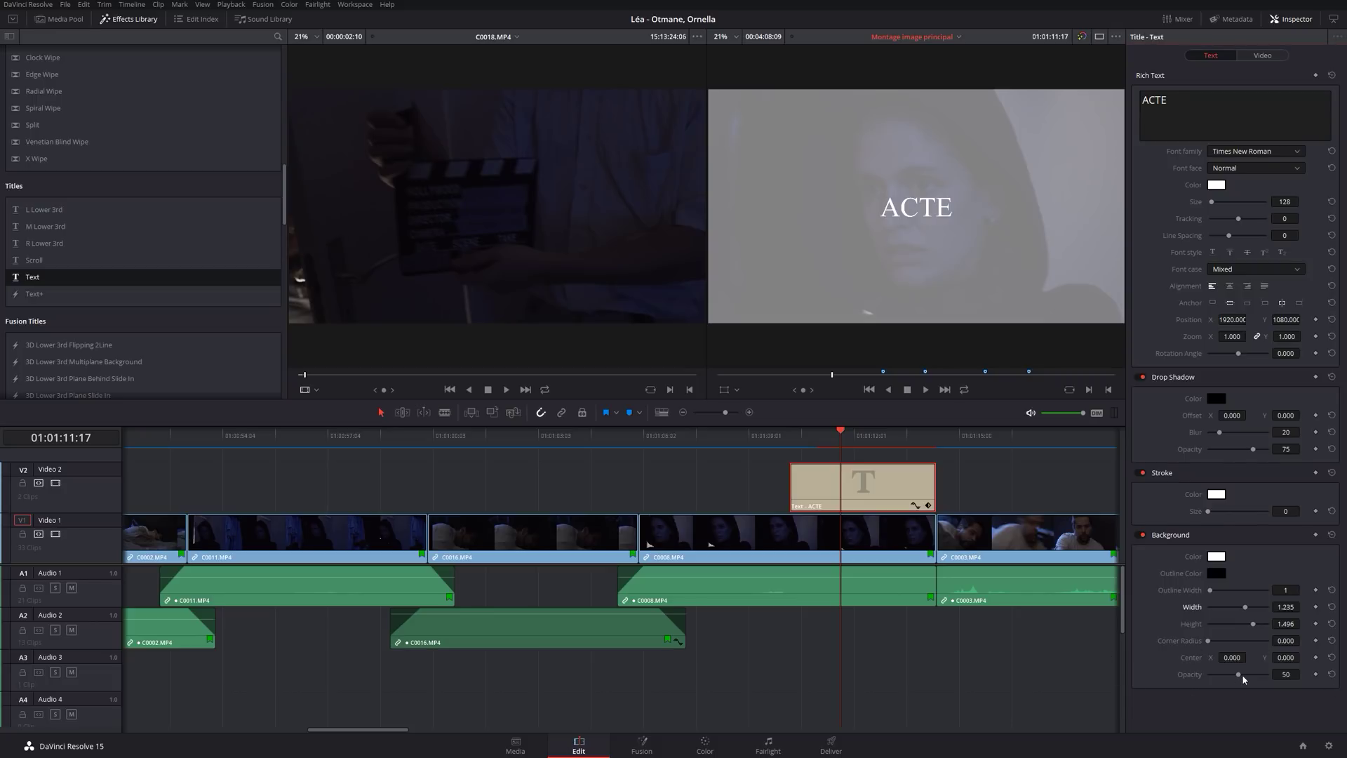
{"action": "left_click_drag", "start_coordinate": [1242, 675], "coordinate": [1278, 672]}
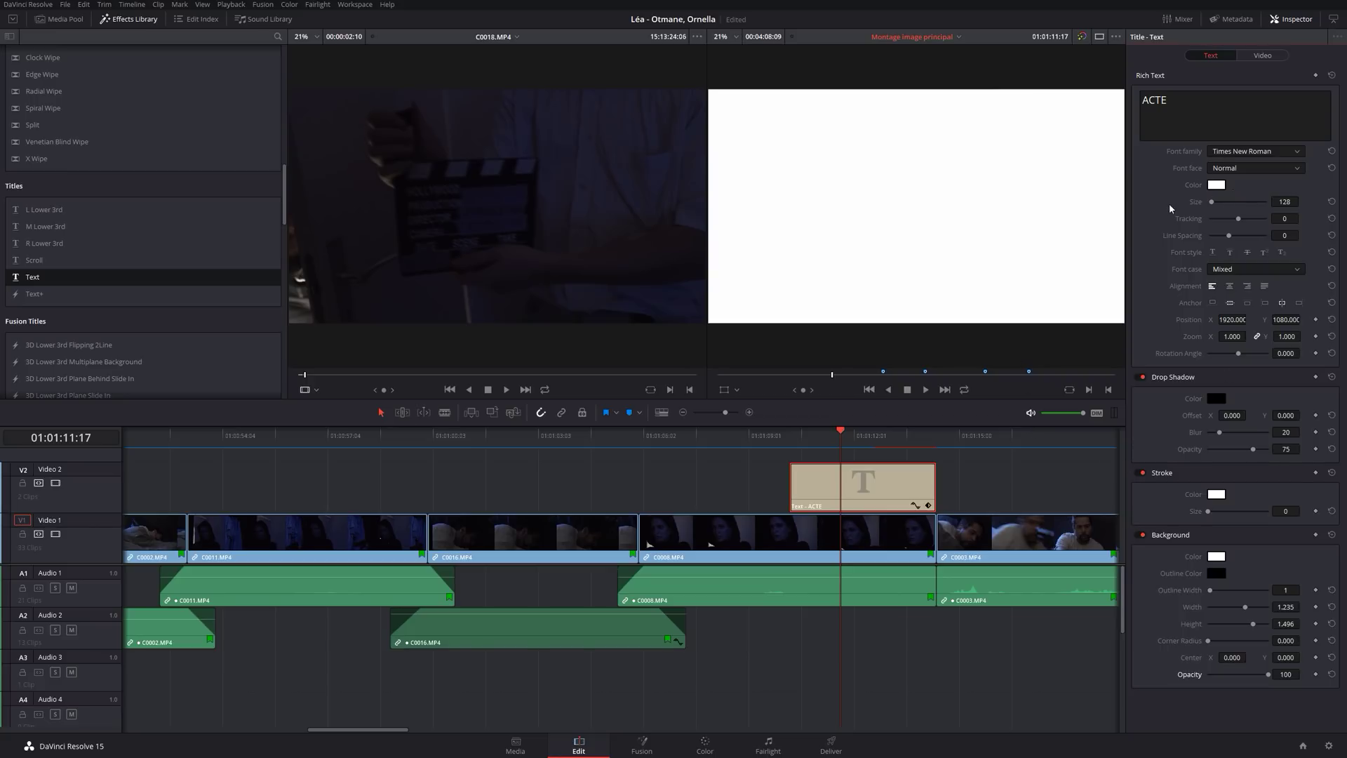
Try black as the ACTE text colour, then cancel it to keep the text white.
{"action": "left_click", "coordinate": [1216, 186]}
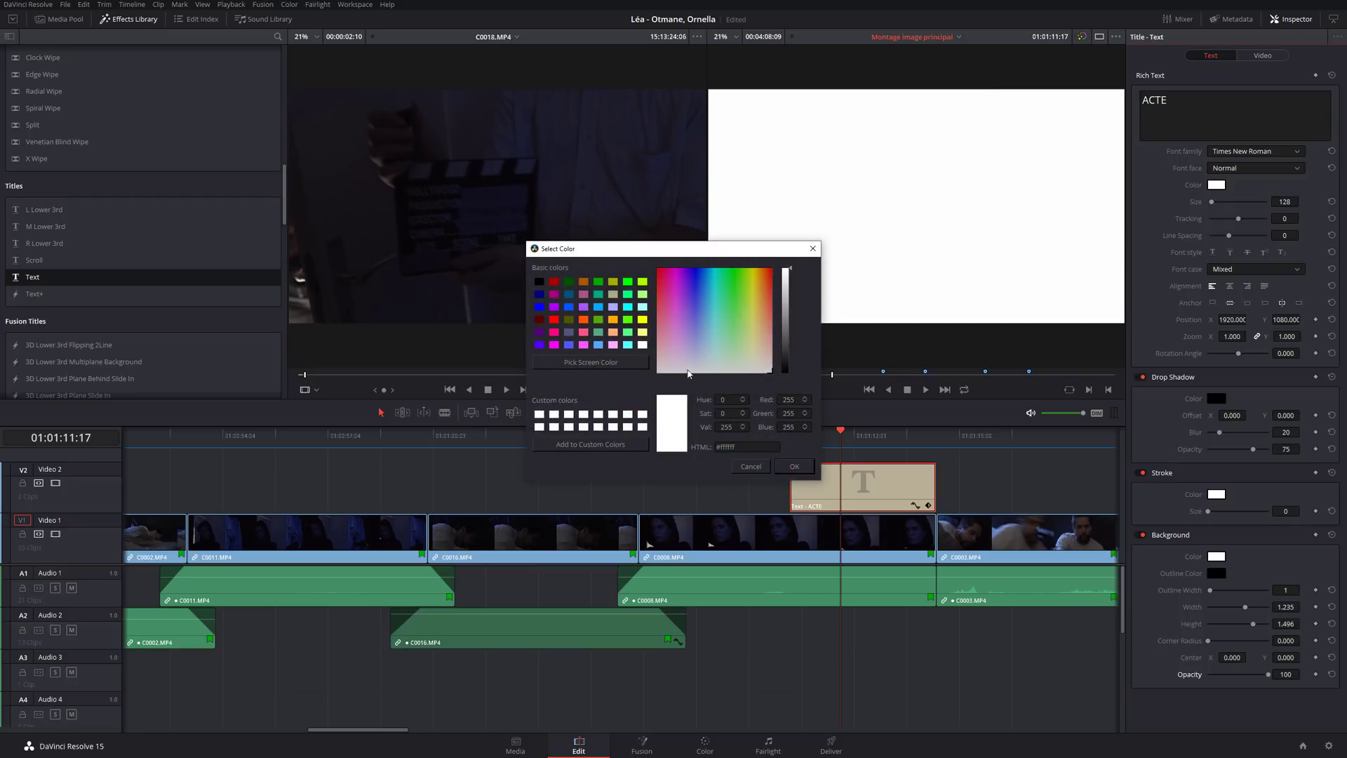
{"action": "left_click", "coordinate": [539, 283]}
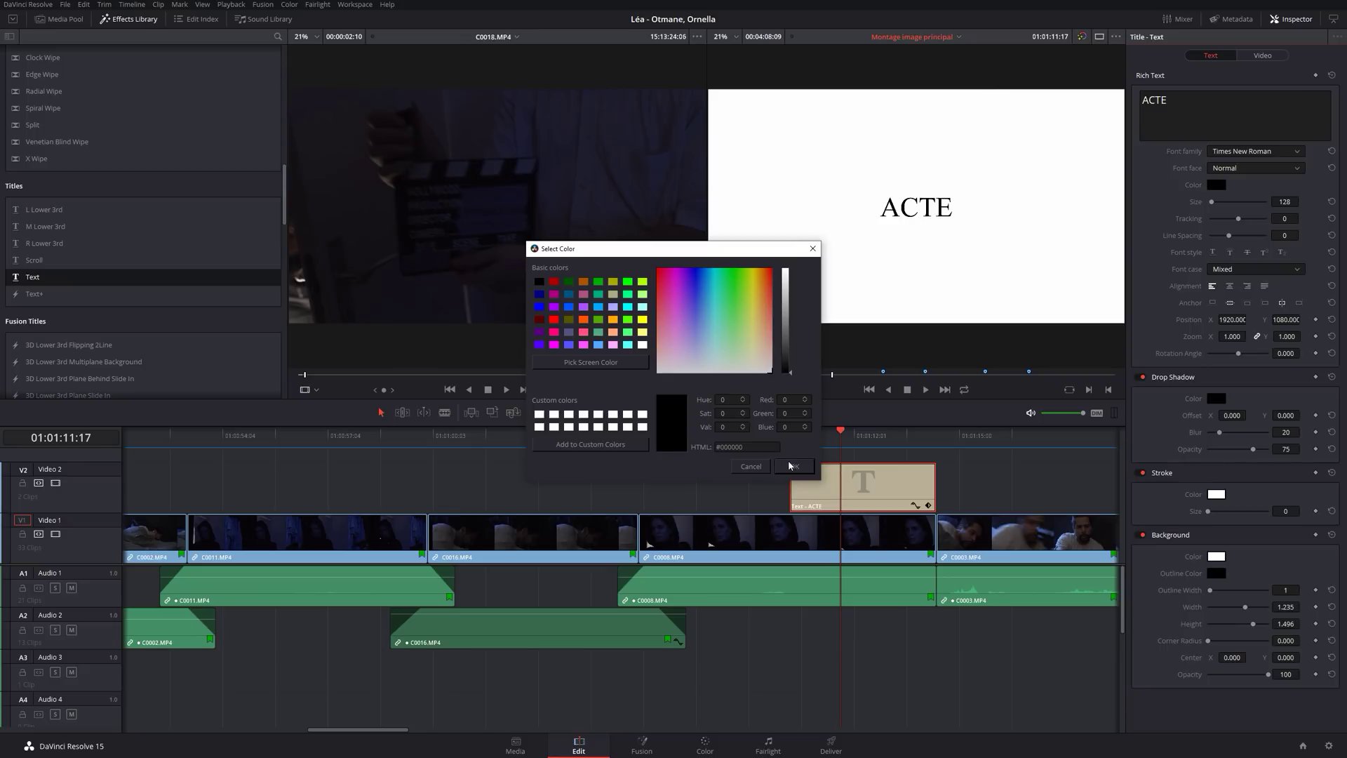
{"action": "left_click", "coordinate": [751, 466]}
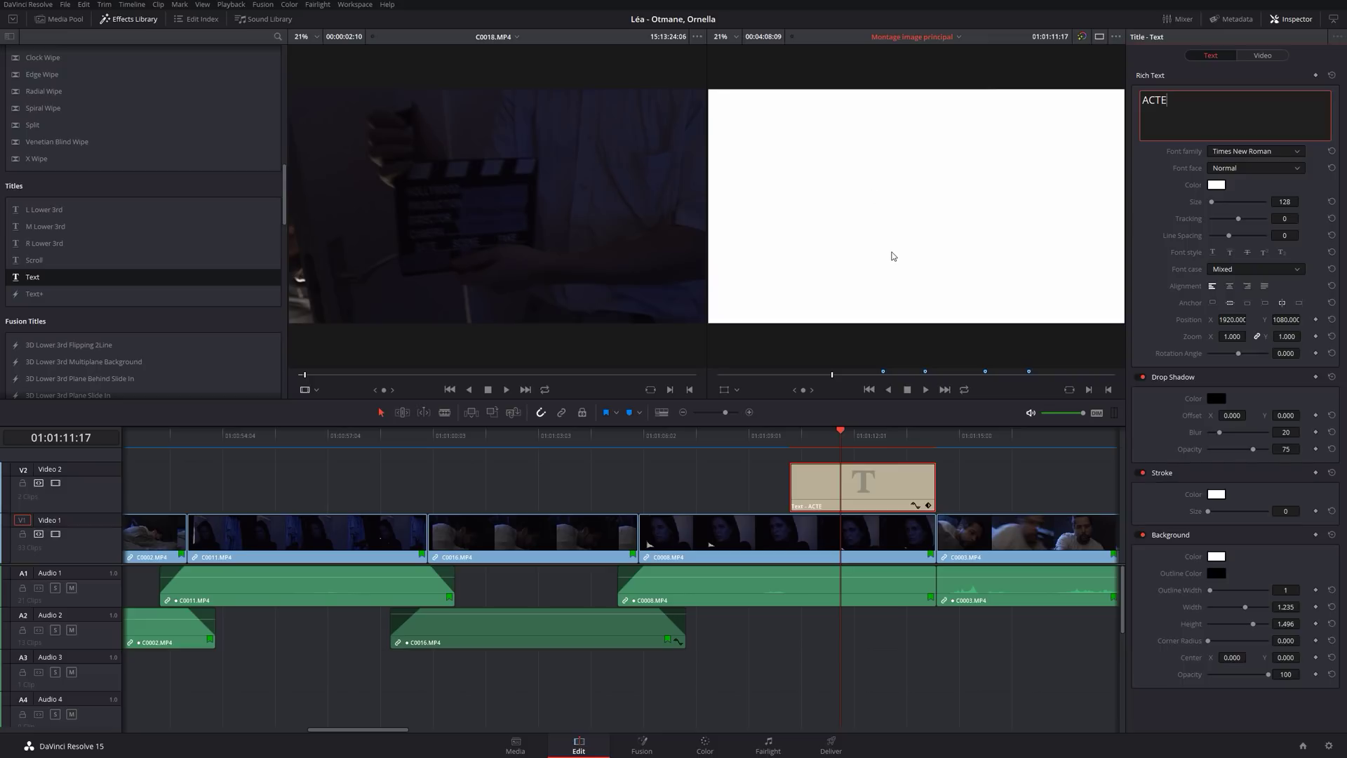
{"action": "left_click", "coordinate": [893, 256]}
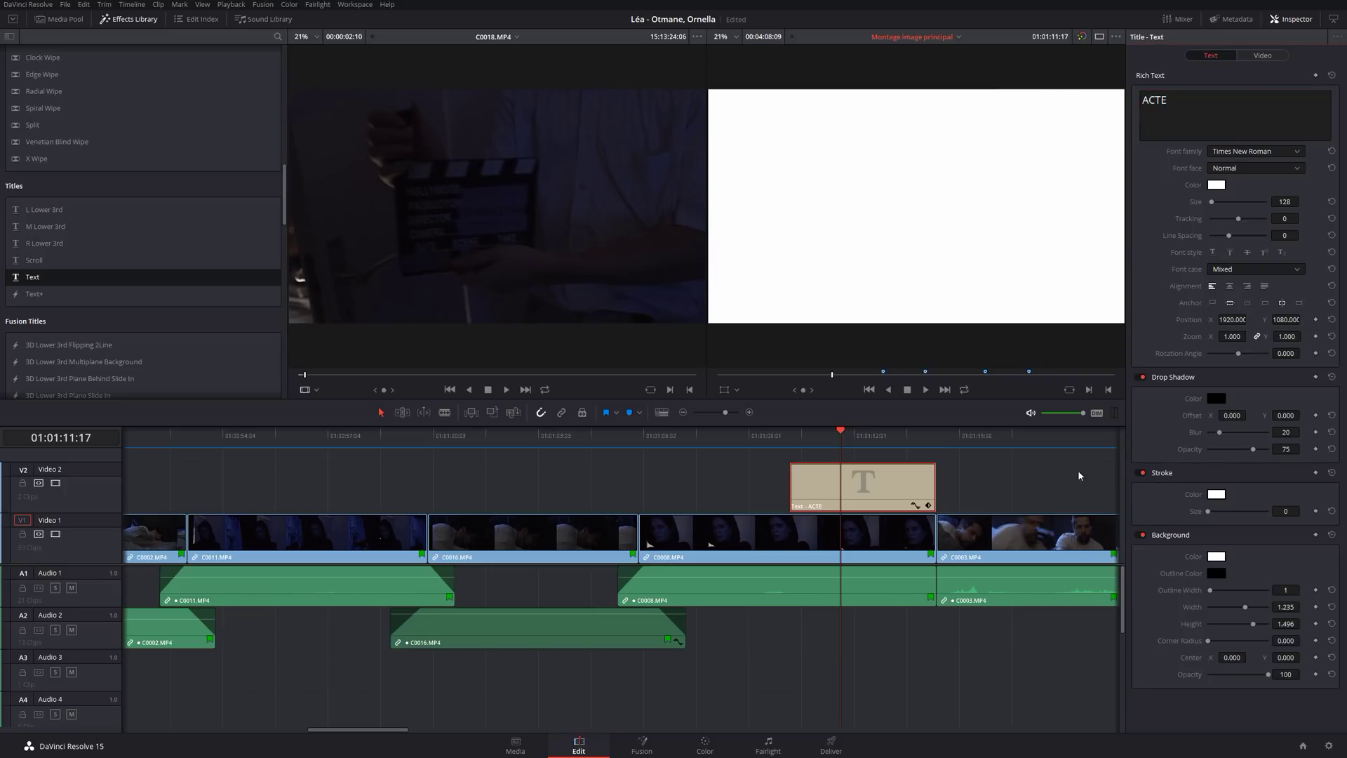
Choose black as the ACTE title's stroke colour.
{"action": "left_click", "coordinate": [1216, 494]}
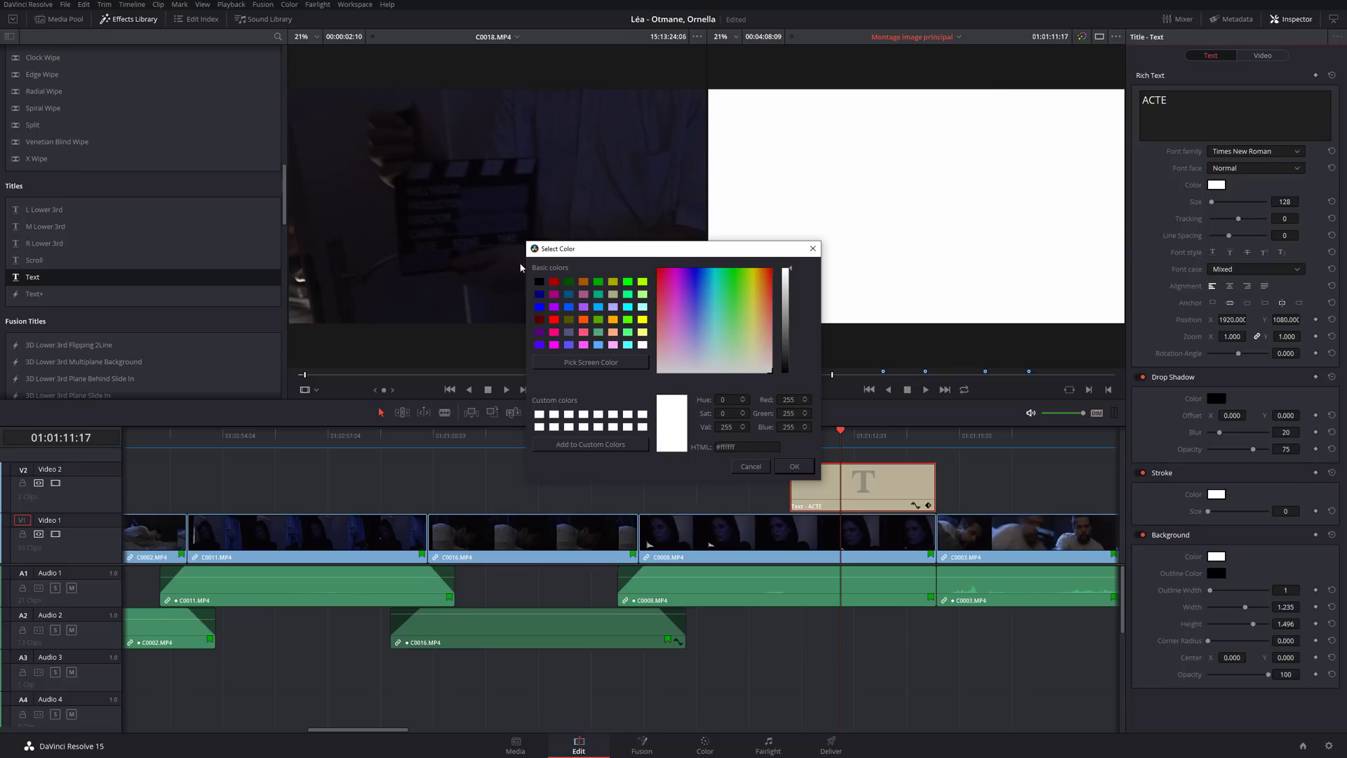
{"action": "left_click", "coordinate": [538, 281]}
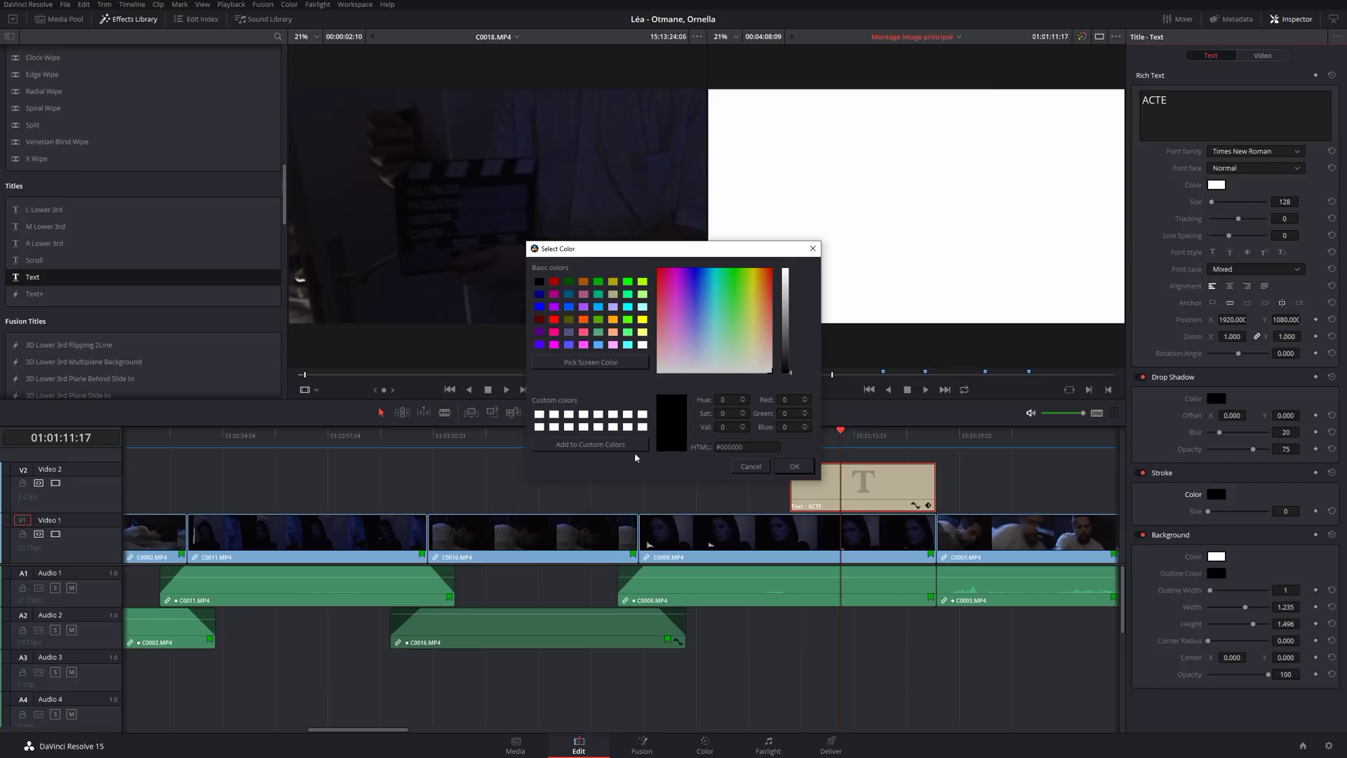
{"action": "left_click", "coordinate": [791, 466]}
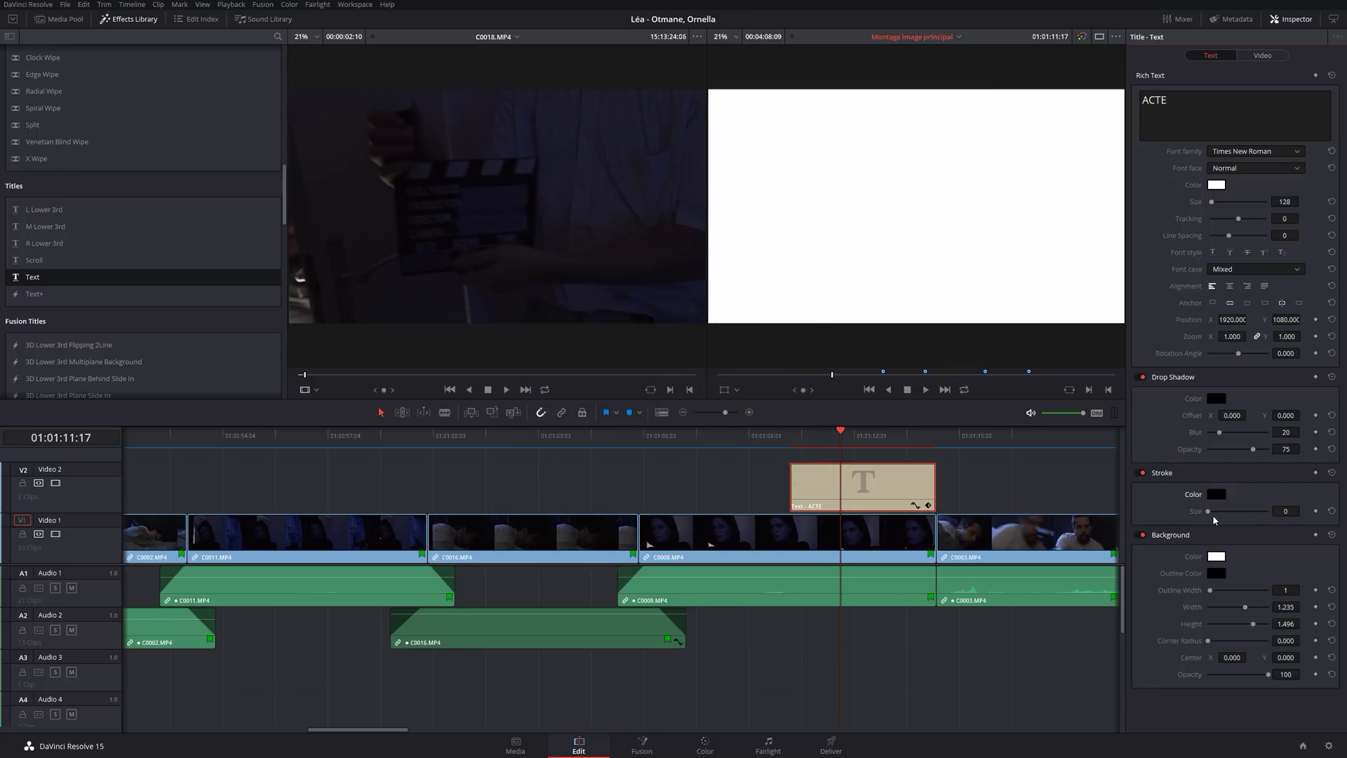
Increase the ACTE stroke size and set the drop shadow offset to X 30, Y -35.
{"action": "left_click_drag", "start_coordinate": [1209, 518], "coordinate": [1234, 513]}
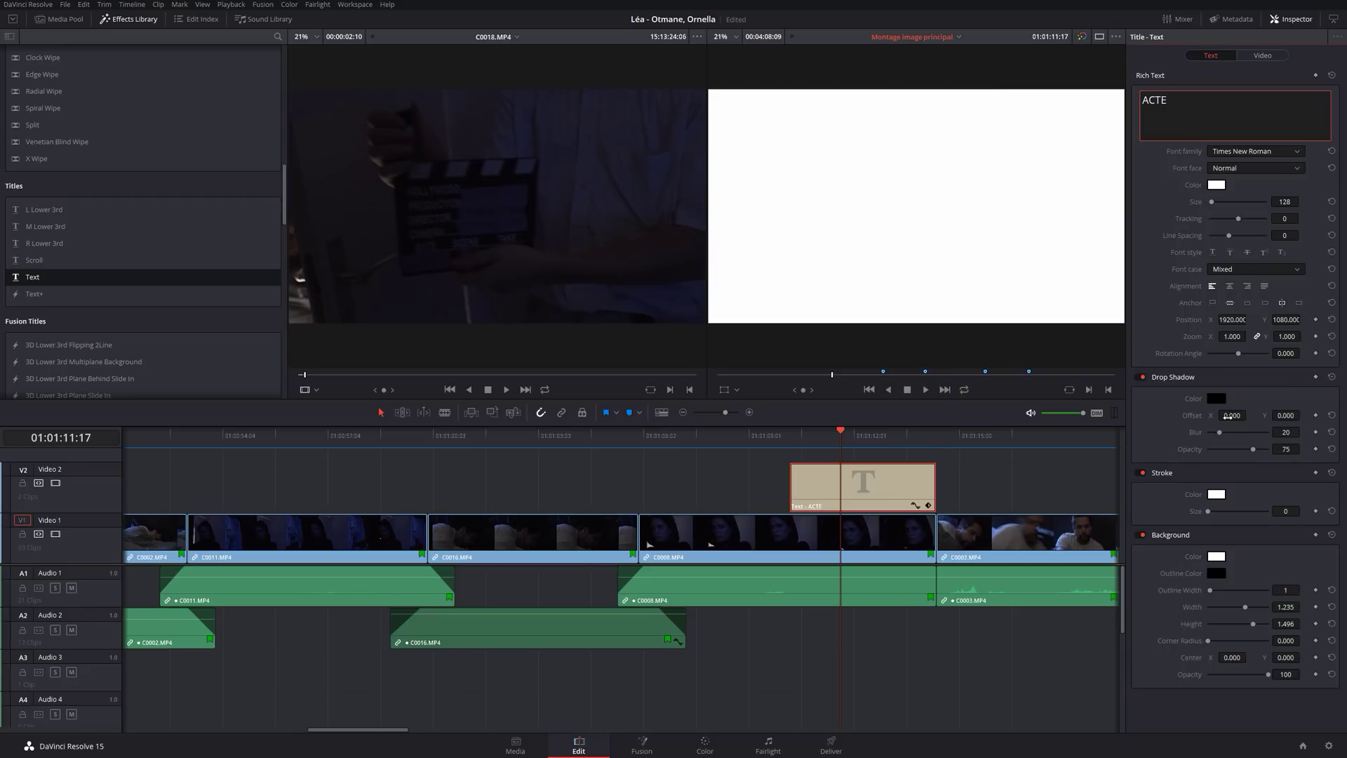
{"action": "left_click_drag", "start_coordinate": [1228, 416], "coordinate": [1255, 415]}
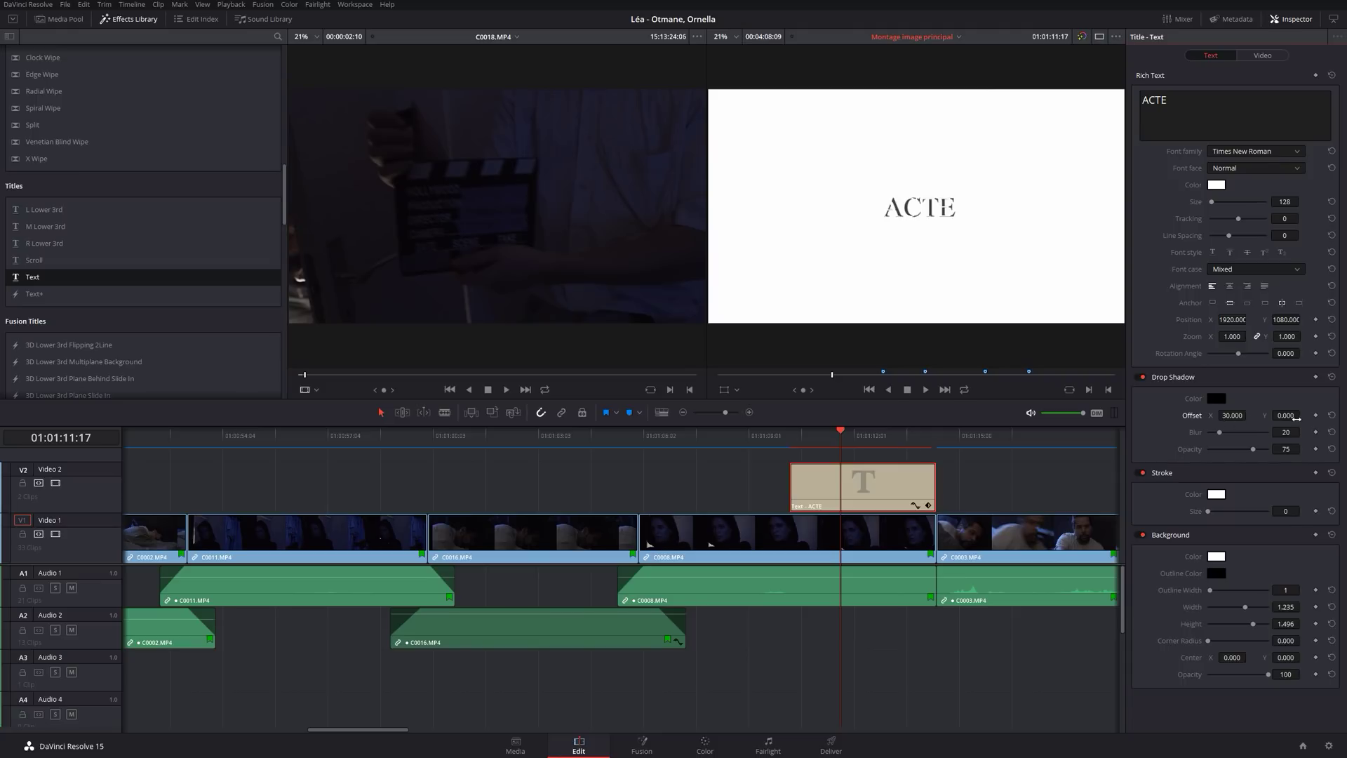
{"action": "left_click_drag", "start_coordinate": [1291, 416], "coordinate": [1266, 415]}
Set the ACTE stroke colour to black and the stroke size to 1.
{"action": "left_click", "coordinate": [1215, 497]}
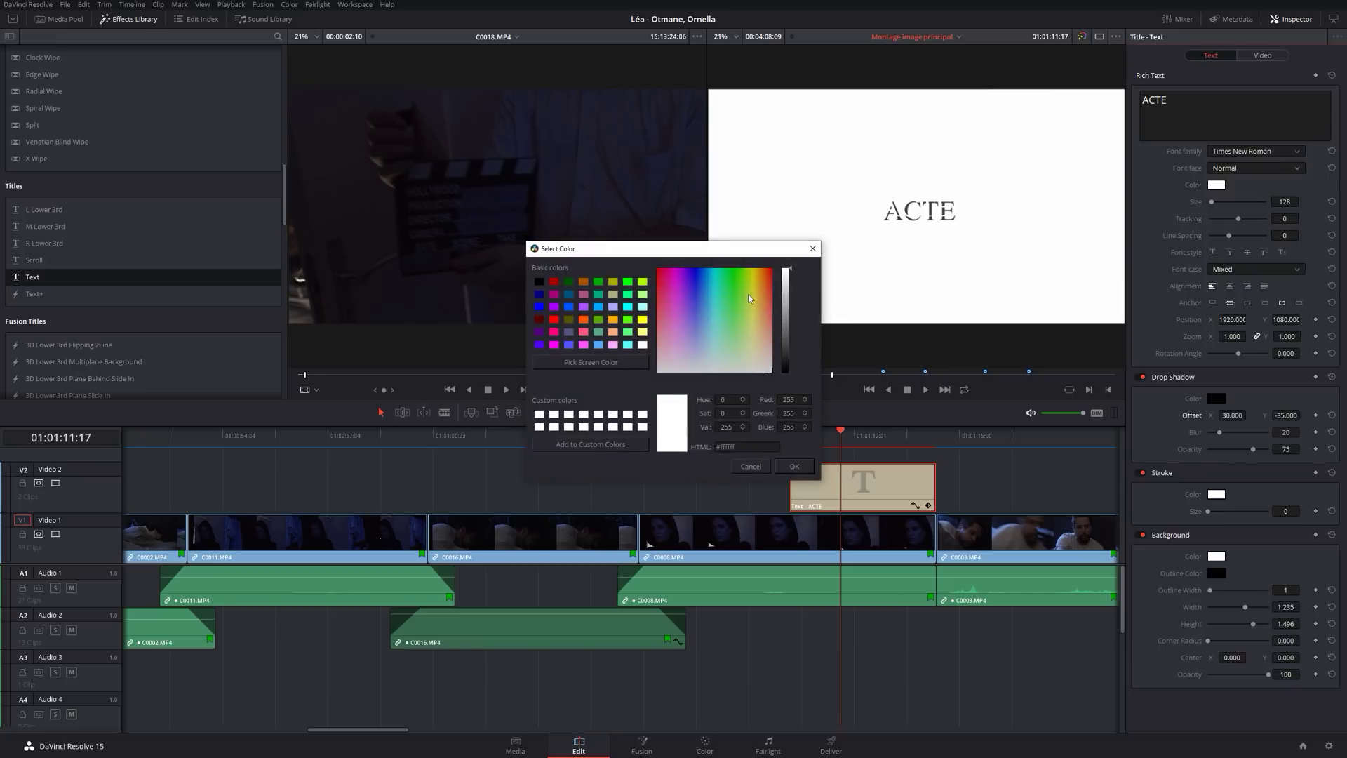
{"action": "left_click", "coordinate": [540, 283]}
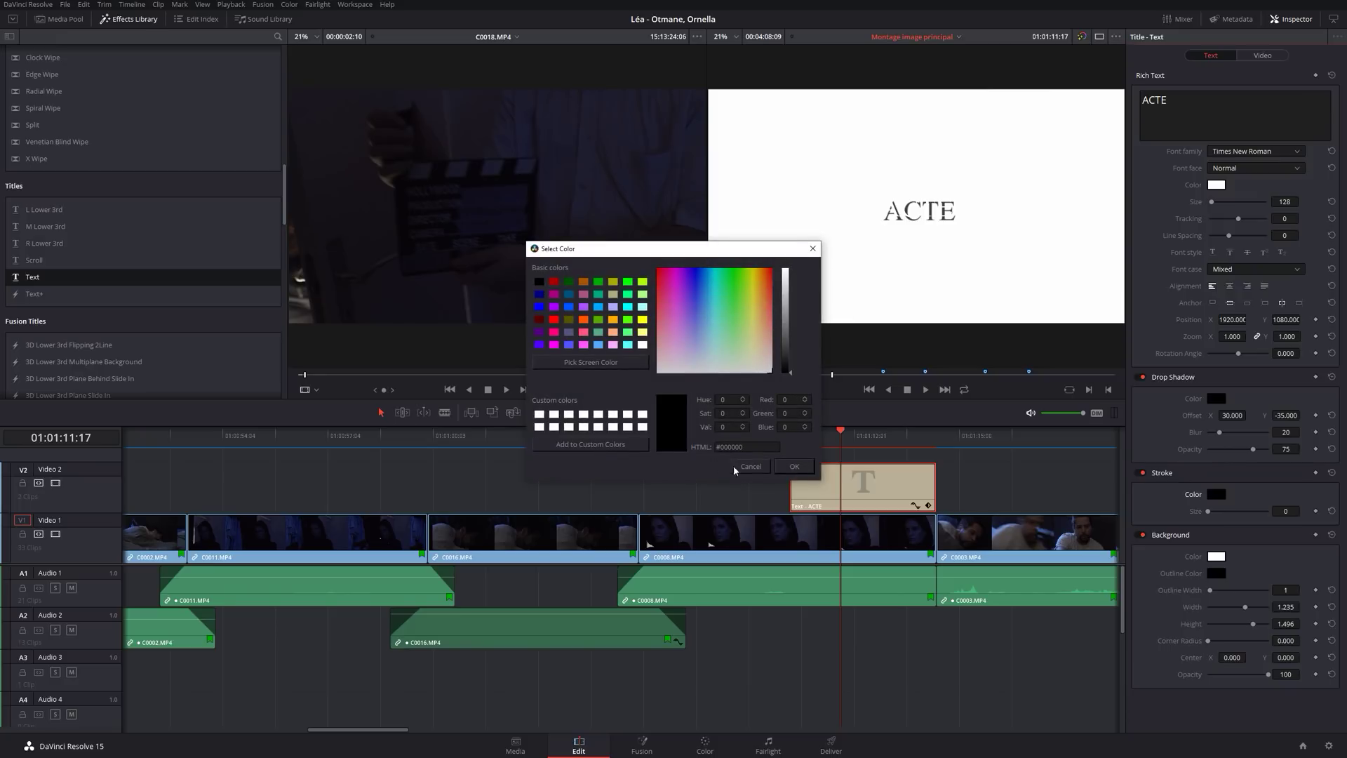
{"action": "left_click", "coordinate": [797, 469]}
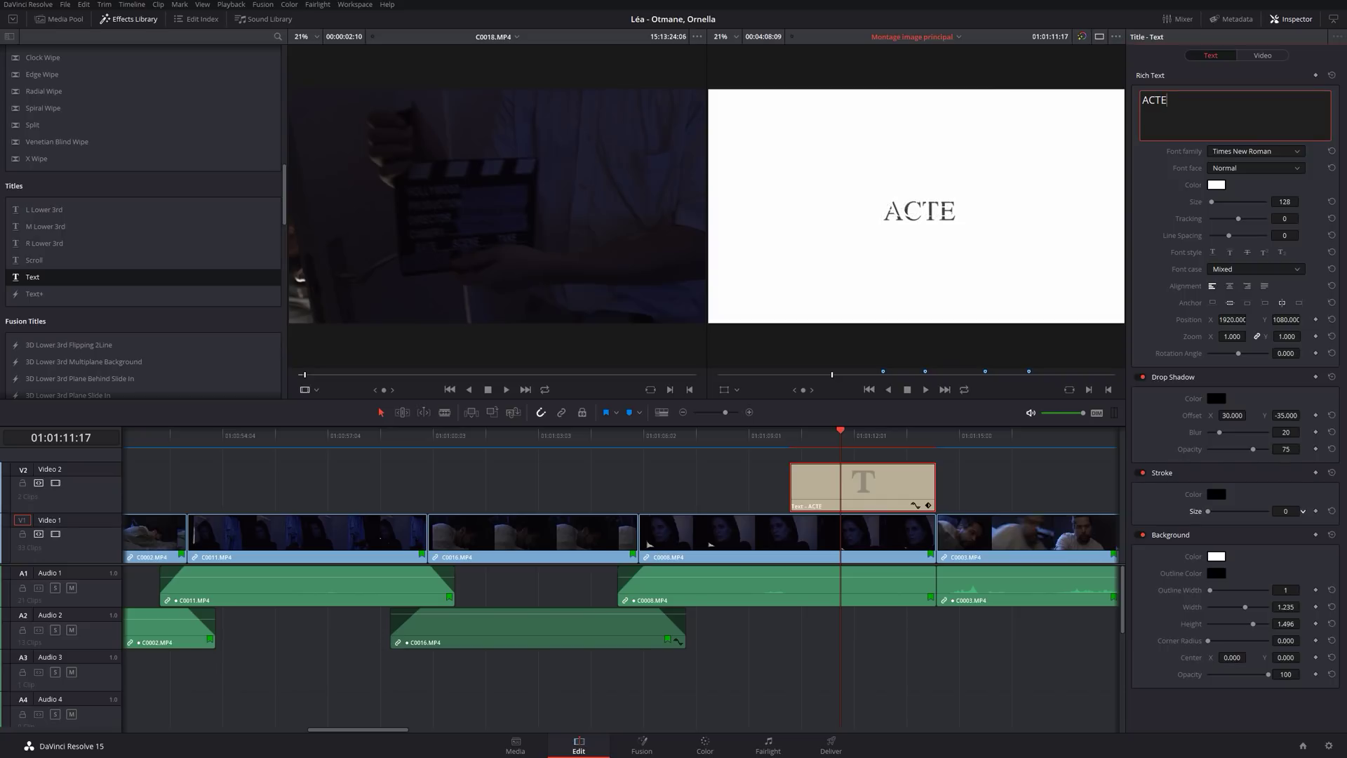
{"action": "left_click", "coordinate": [1286, 511]}
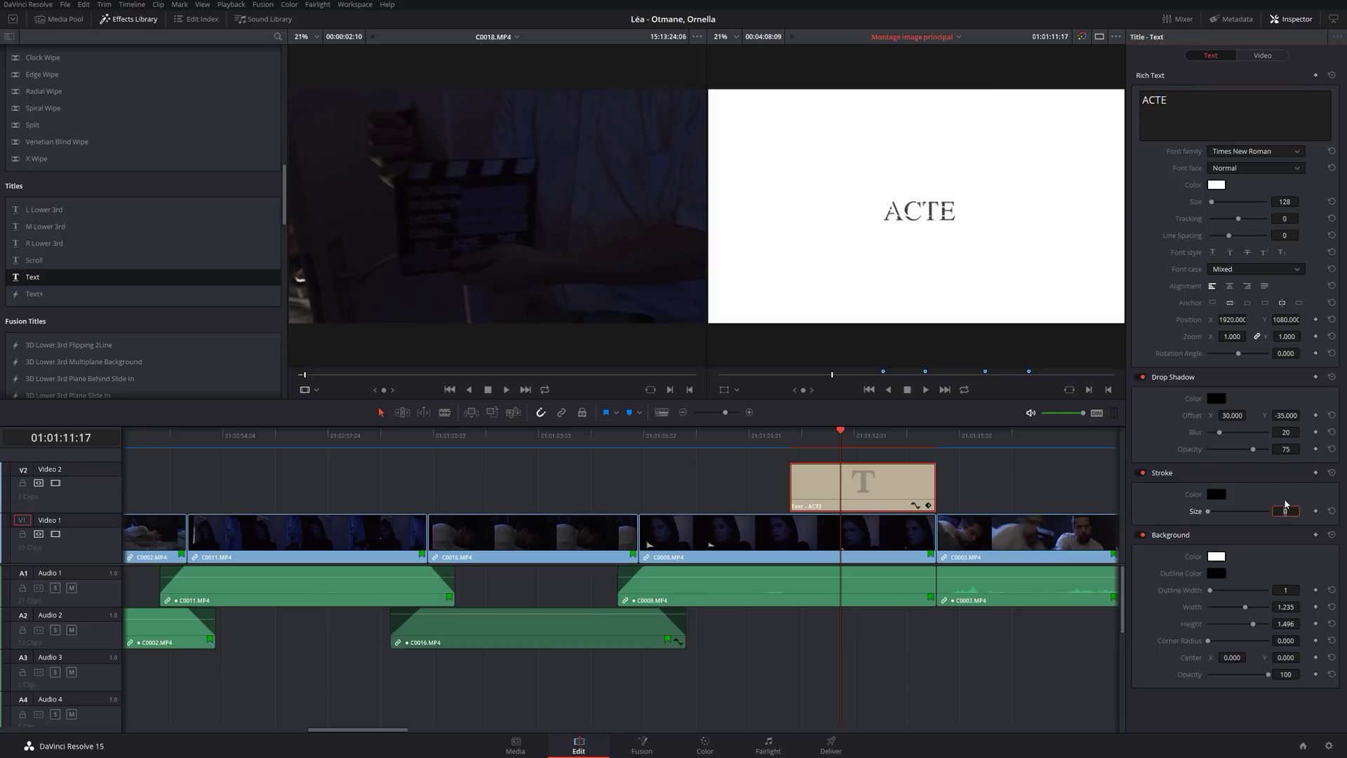
{"action": "key", "text": "Return"}
Raise the stroke size to 2, then delete the ACTE title clip from Video 2.
{"action": "double_click", "coordinate": [1290, 512]}
{"action": "type", "text": "2"}
{"action": "key", "text": "Return"}
{"action": "key", "text": "Delete"}
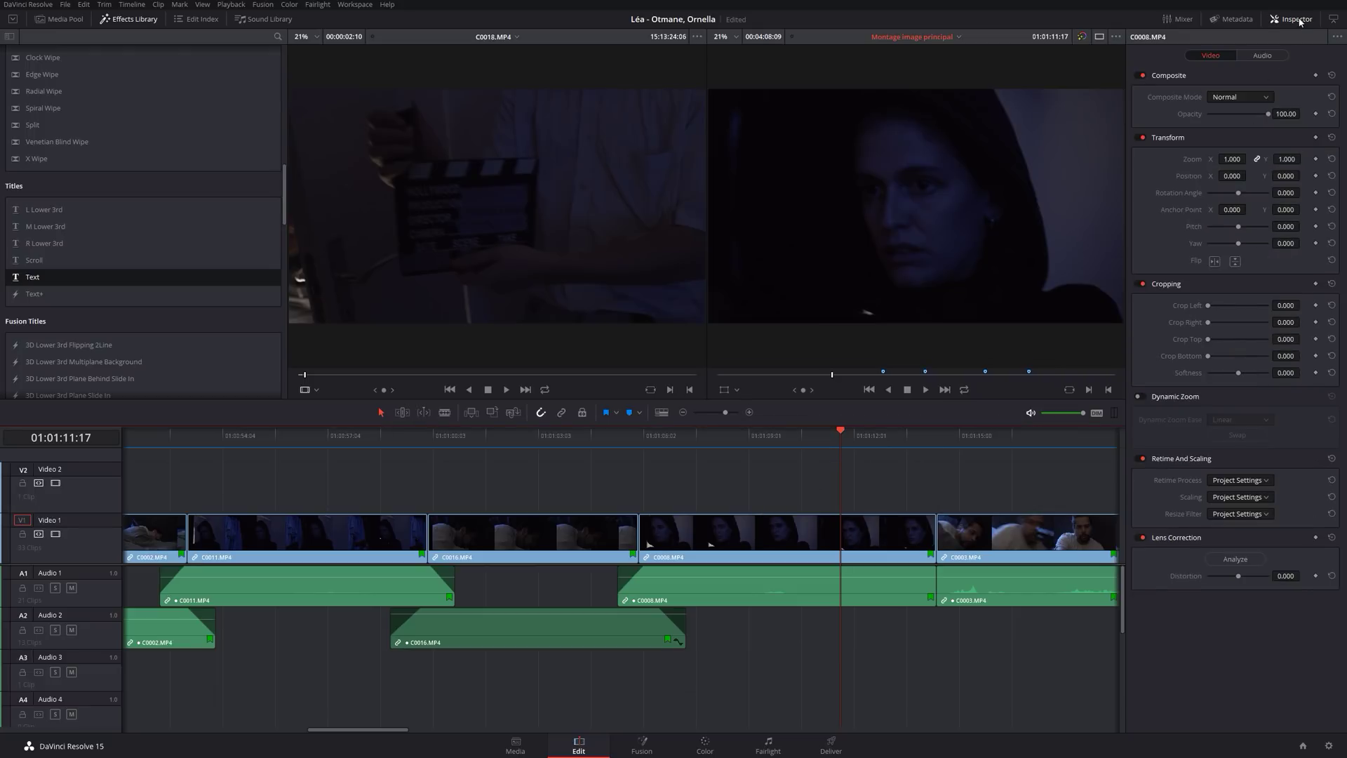
Place a Scroll title from Titles at the end of Video 1, snapped to the playhead.
{"action": "left_click", "coordinate": [1302, 15]}
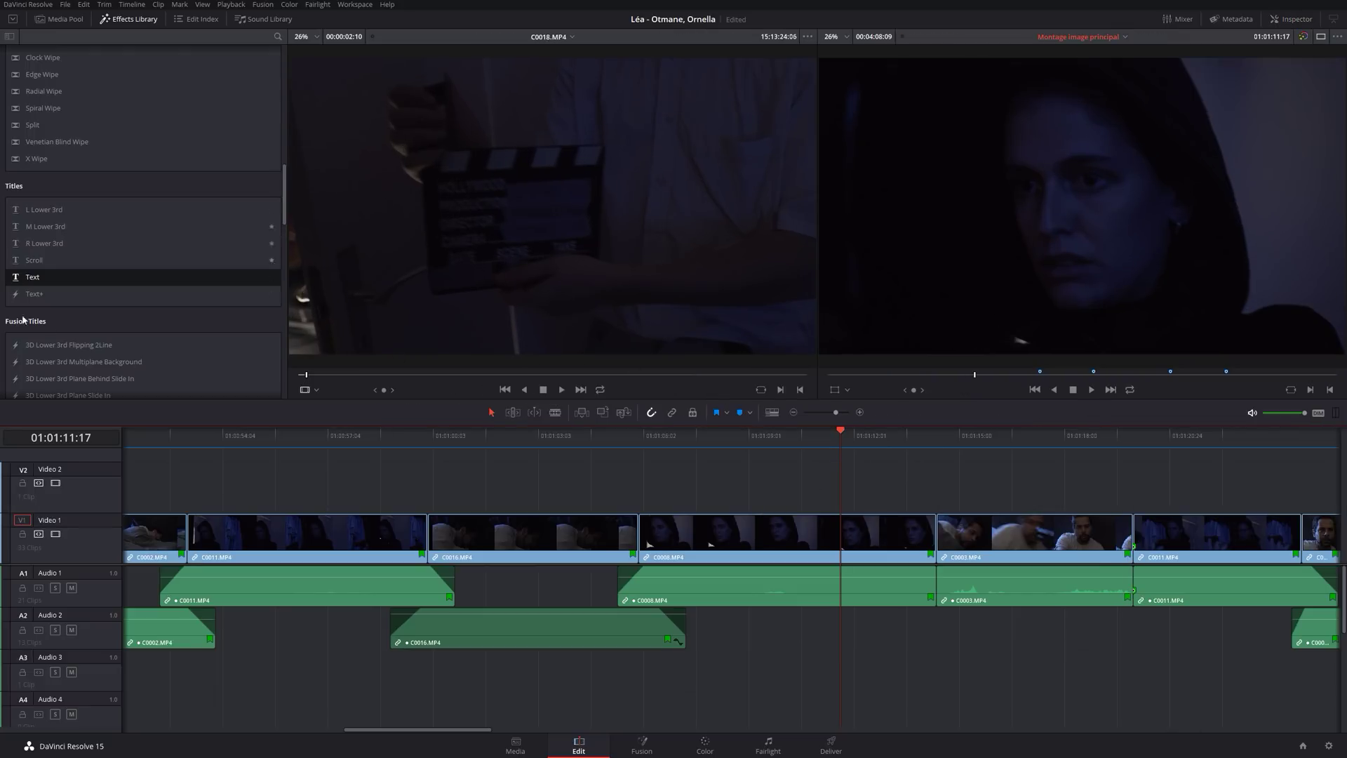
{"action": "scroll", "coordinate": [203, 237], "scroll_direction": "down", "scroll_amount": 3}
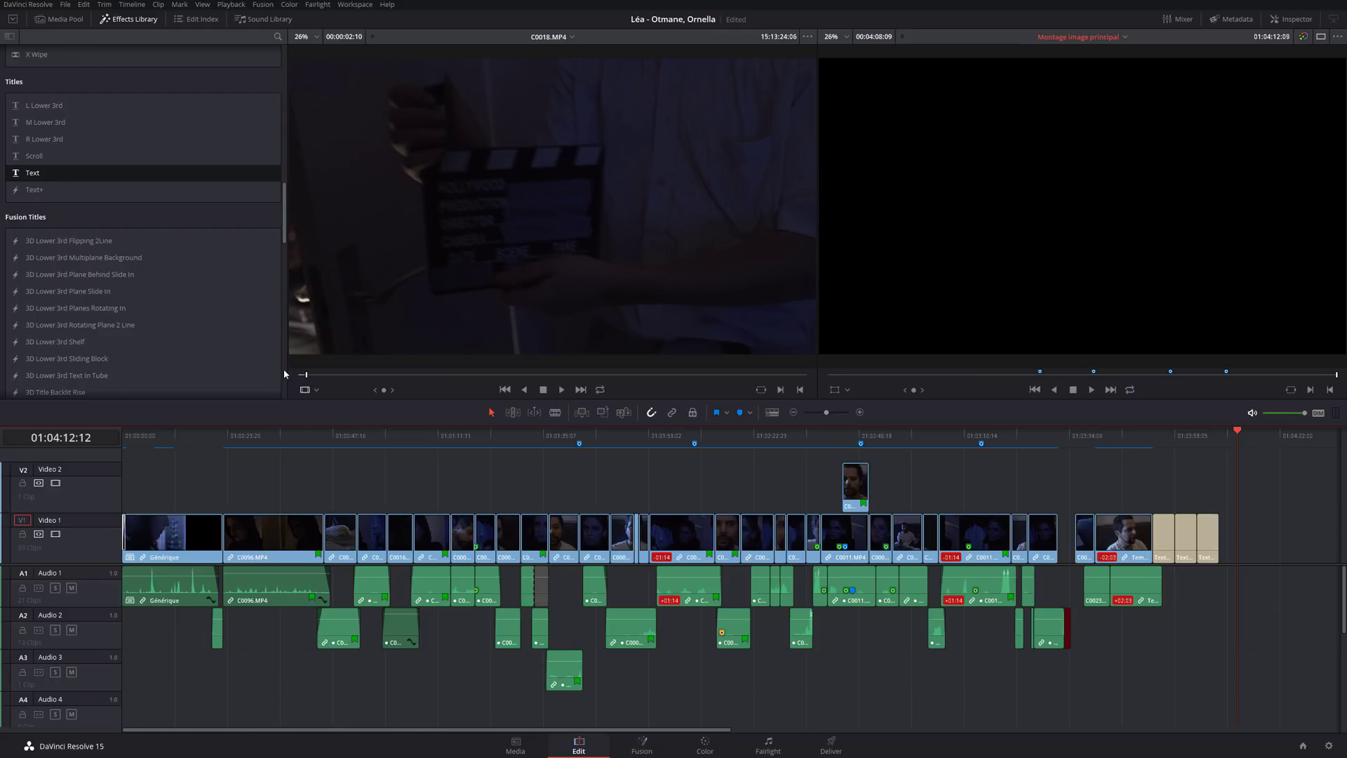
{"action": "left_click", "coordinate": [34, 160]}
{"action": "left_click_drag", "start_coordinate": [35, 162], "coordinate": [1245, 533]}
{"action": "key", "text": "space"}
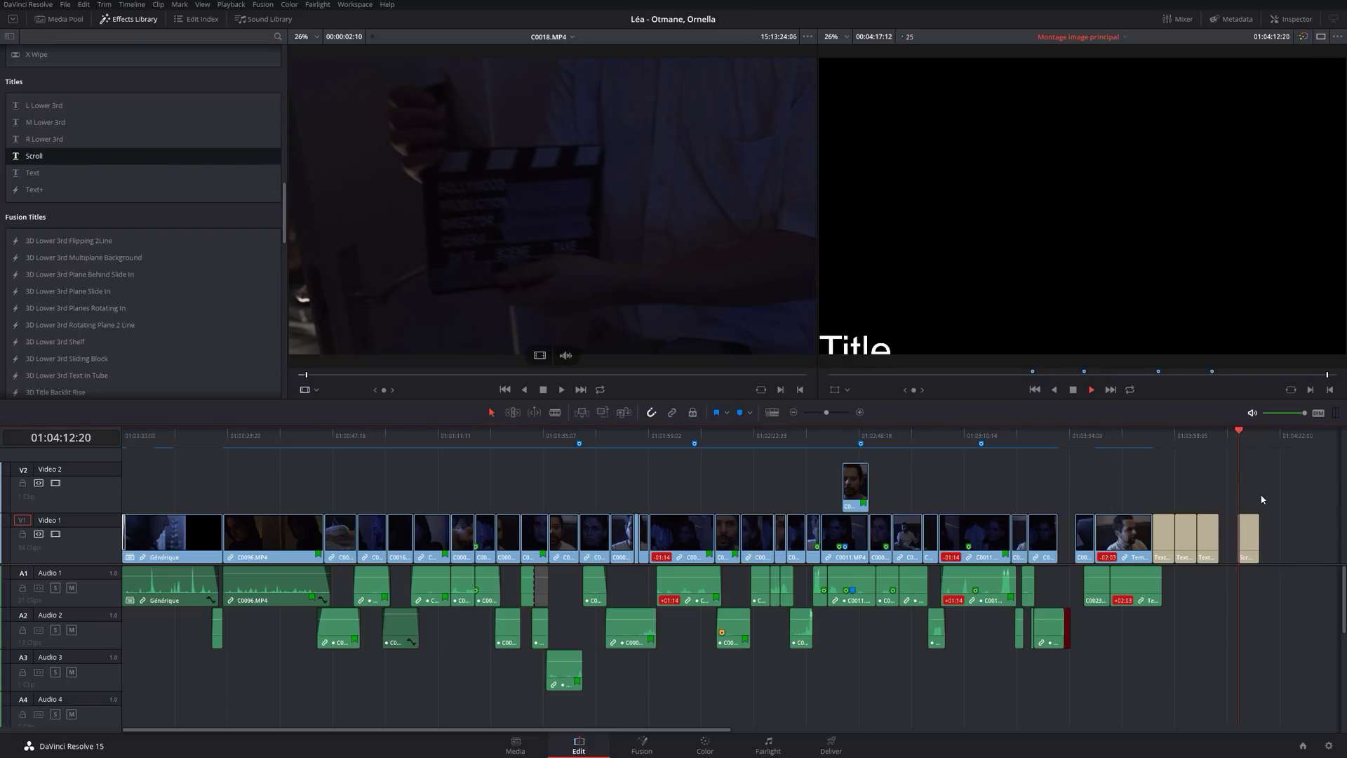
{"action": "key", "text": "space"}
{"action": "left_click_drag", "start_coordinate": [1251, 535], "coordinate": [1256, 535]}
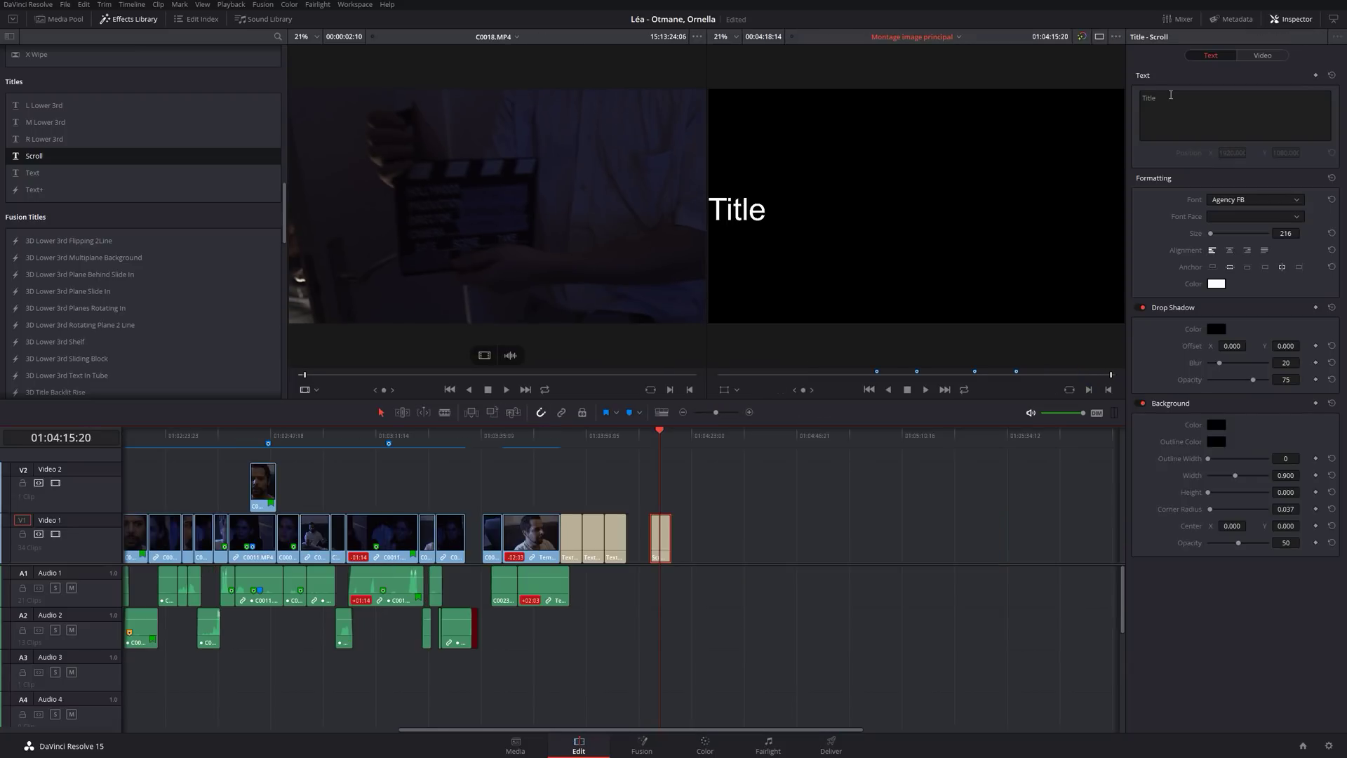
{"action": "left_click", "coordinate": [1170, 95]}
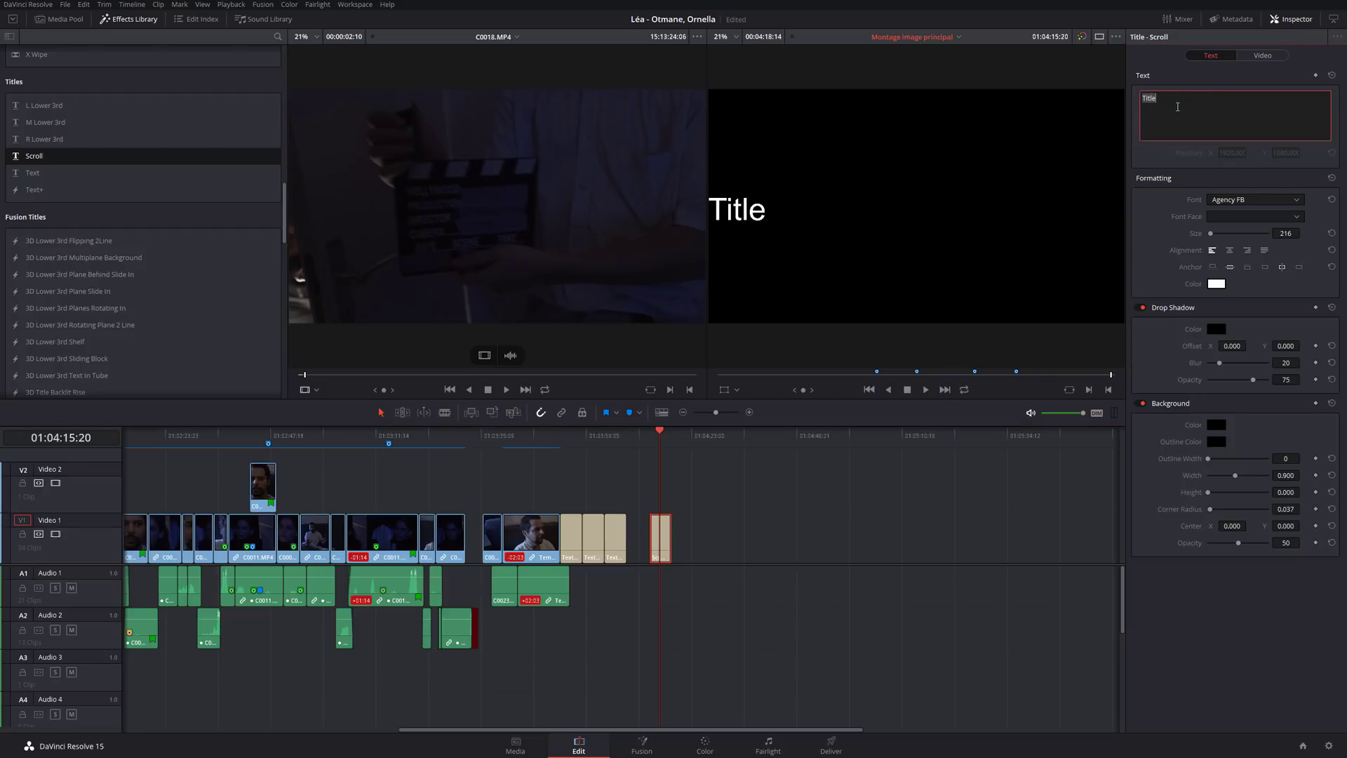
Enter 'ACTE' and 'Un film de' with the director's name as the Scroll title's lines.
{"action": "type", "text": "ACTE"}
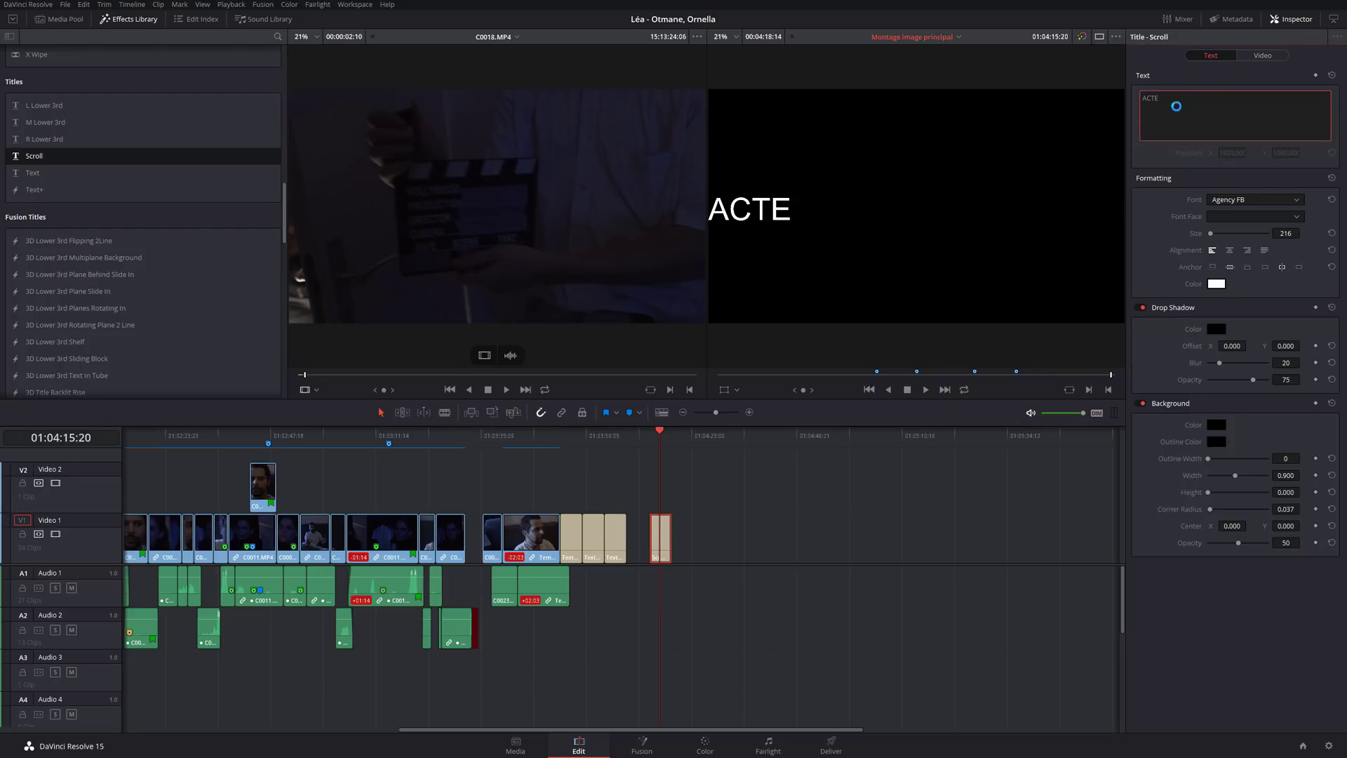
{"action": "key", "text": "Return"}
{"action": "type", "text": "Un fime"}
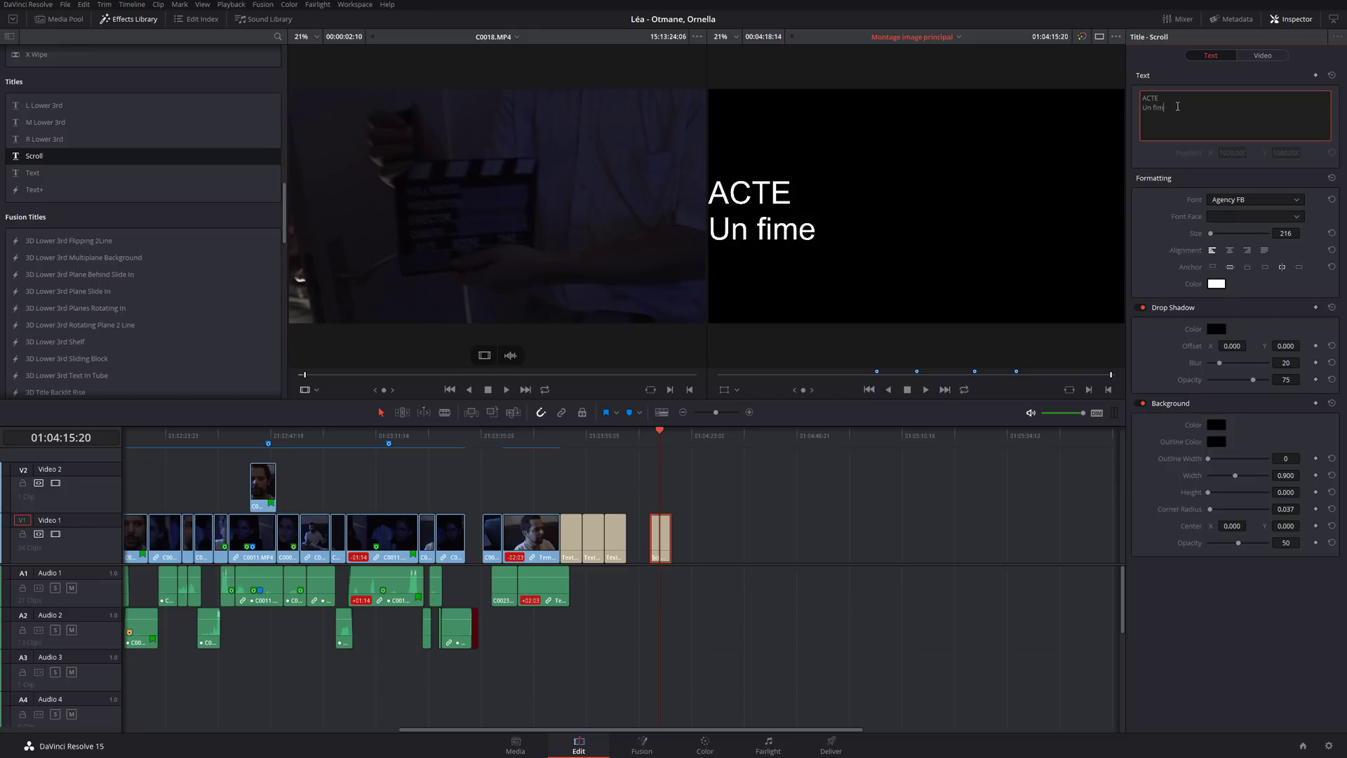
{"action": "key", "text": "BackSpace"}
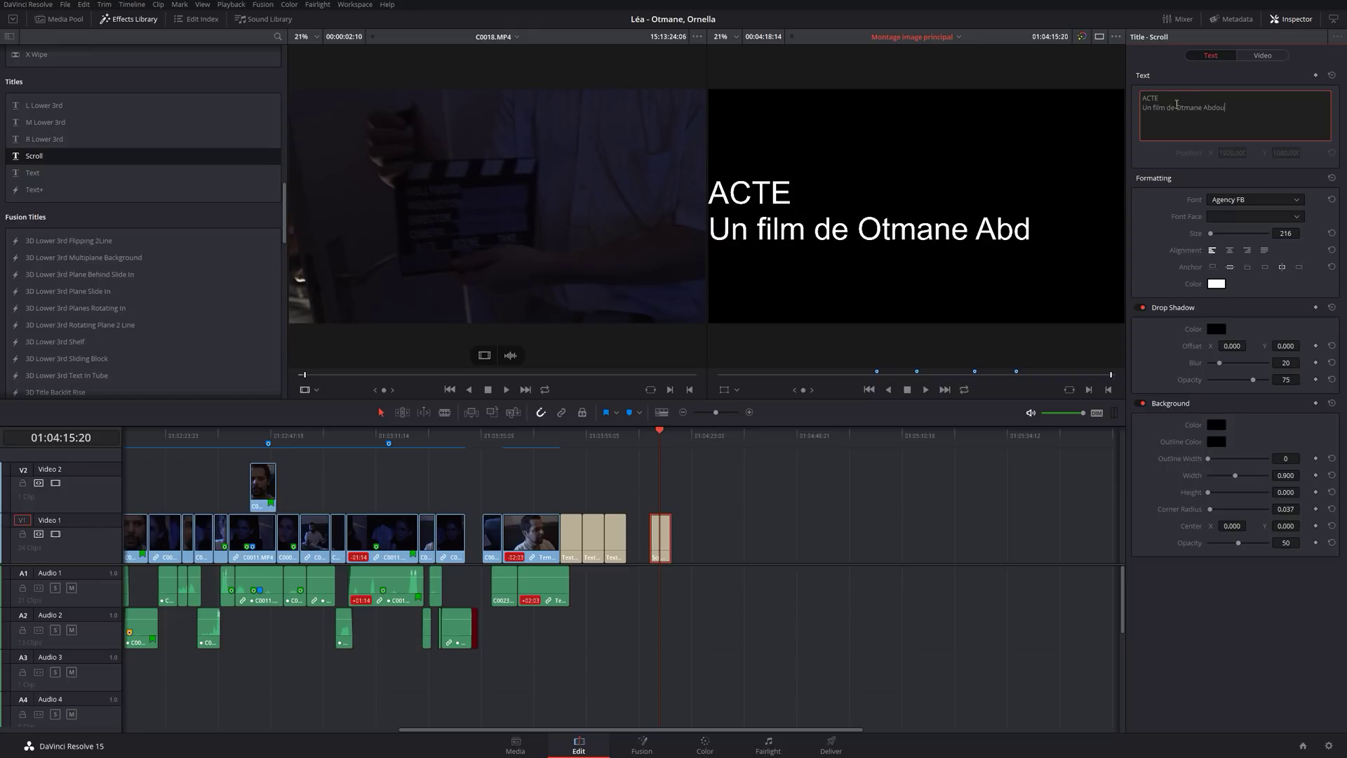
Add an 'Avec' line under the director credit and set the font to Algerian.
{"action": "key", "text": "Return"}
{"action": "type", "text": "Avedc"}
{"action": "key", "text": "BackSpace"}
{"action": "key", "text": "BackSpace"}
{"action": "type", "text": "c"}
{"action": "left_click", "coordinate": [1245, 200]}
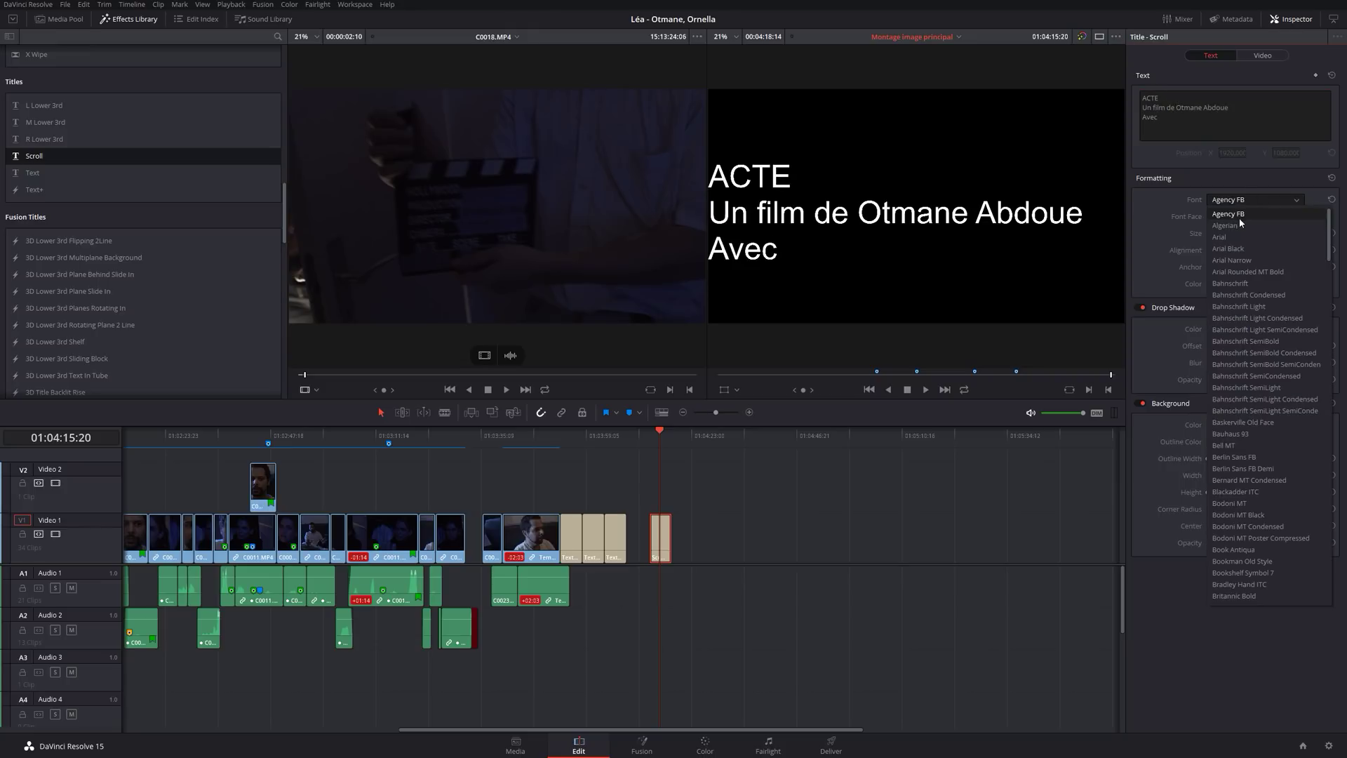
{"action": "left_click", "coordinate": [1237, 214]}
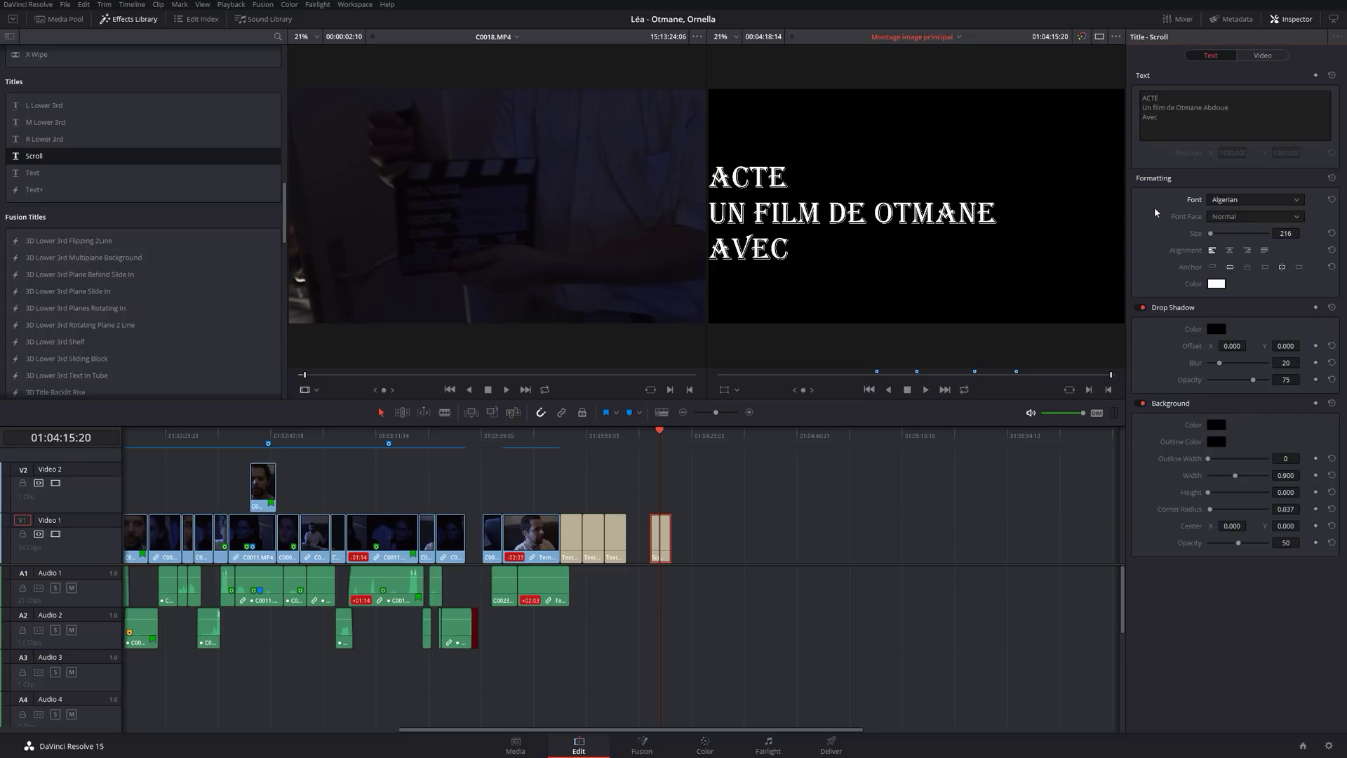
{"action": "left_click", "coordinate": [648, 432]}
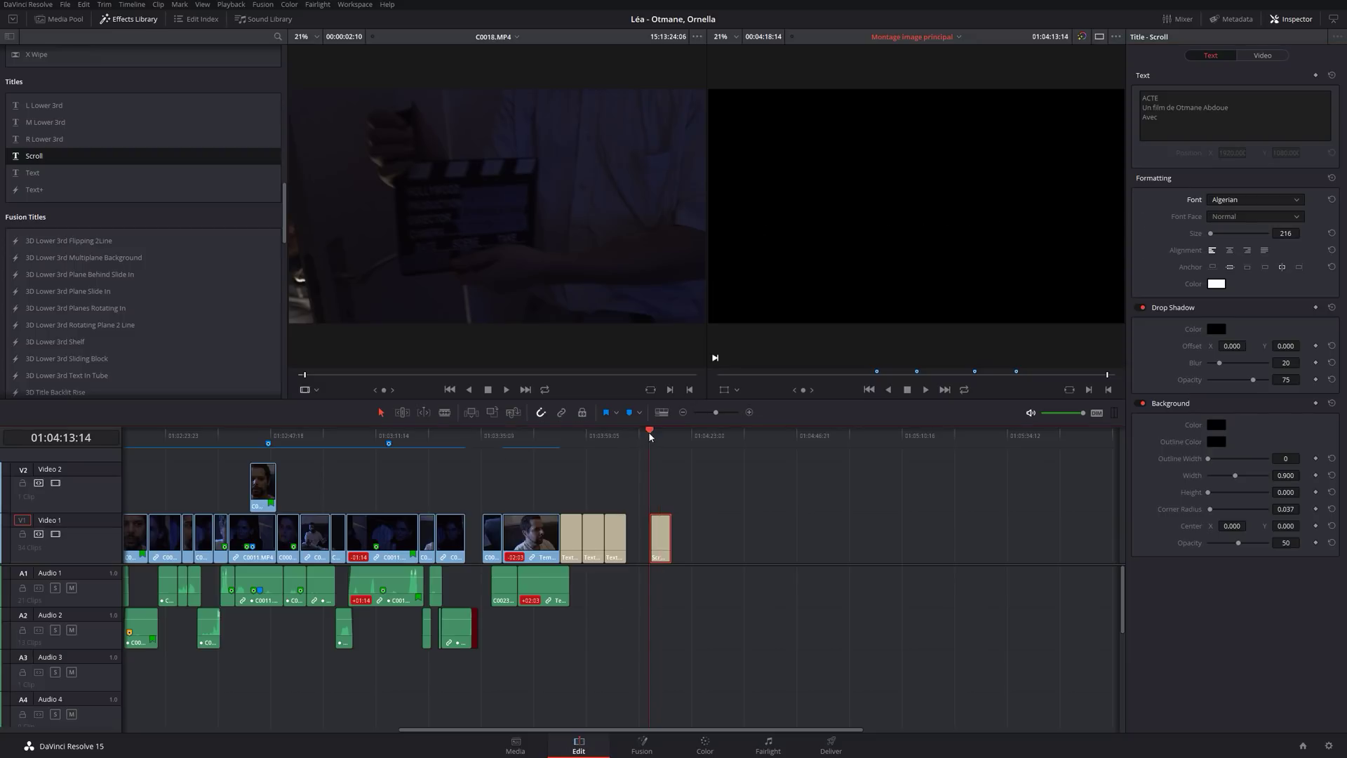
Lengthen the Scroll title clip and preview the longer credit roll.
{"action": "key", "text": "space"}
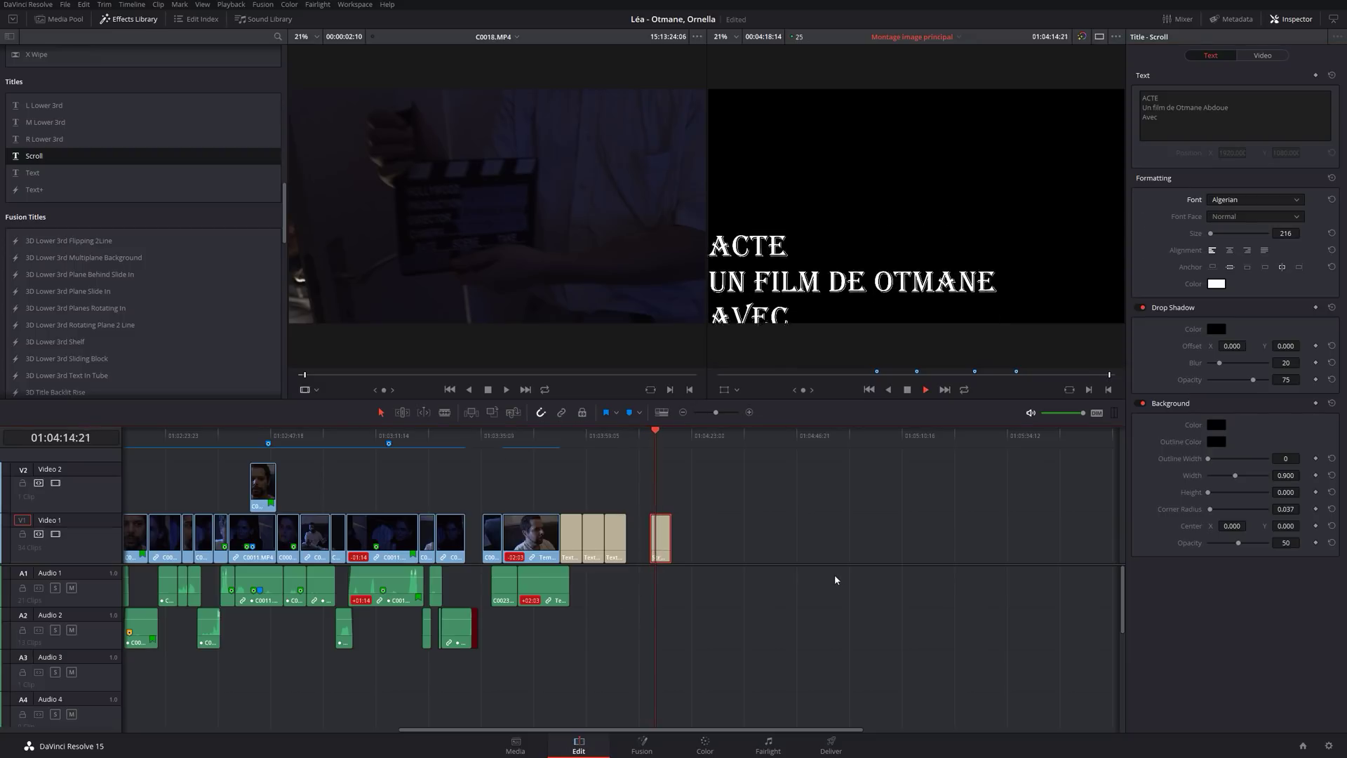
{"action": "key", "text": "space"}
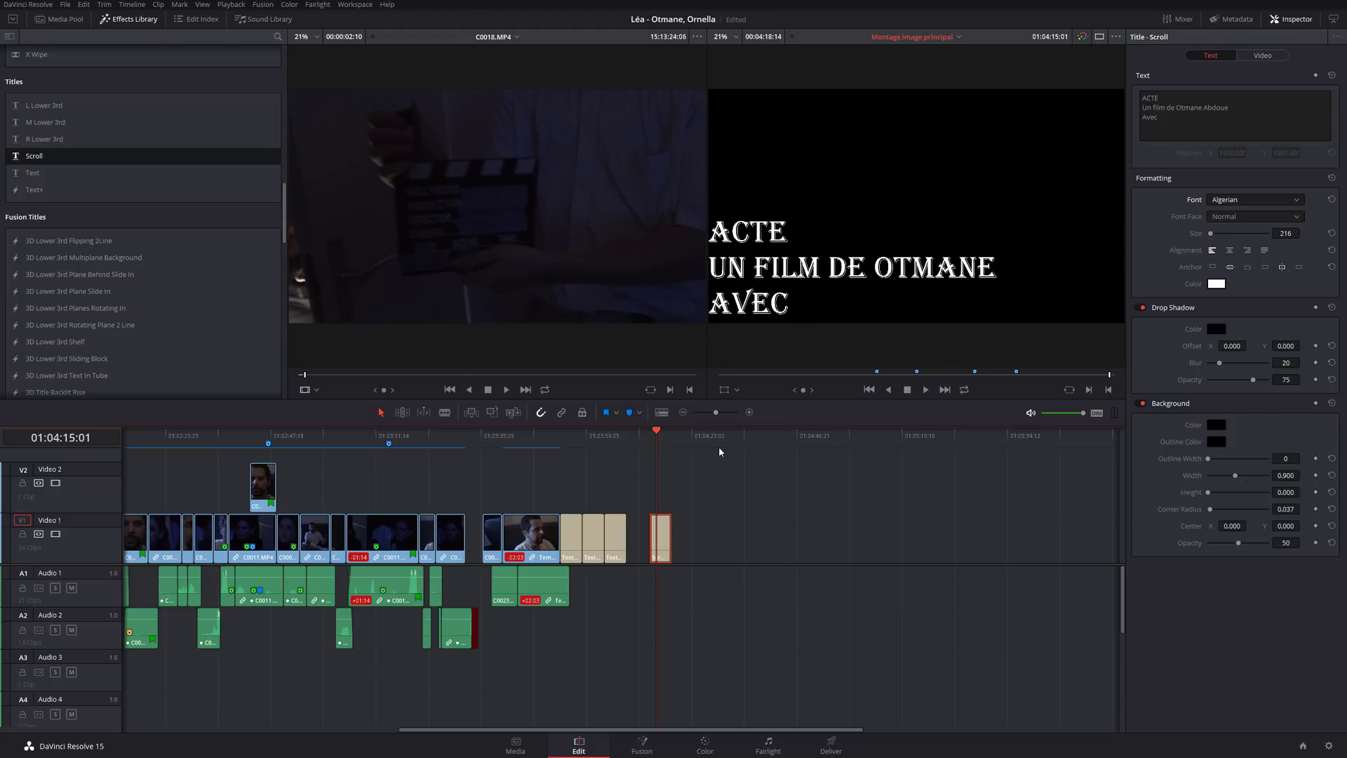
{"action": "left_click_drag", "start_coordinate": [666, 535], "coordinate": [708, 531]}
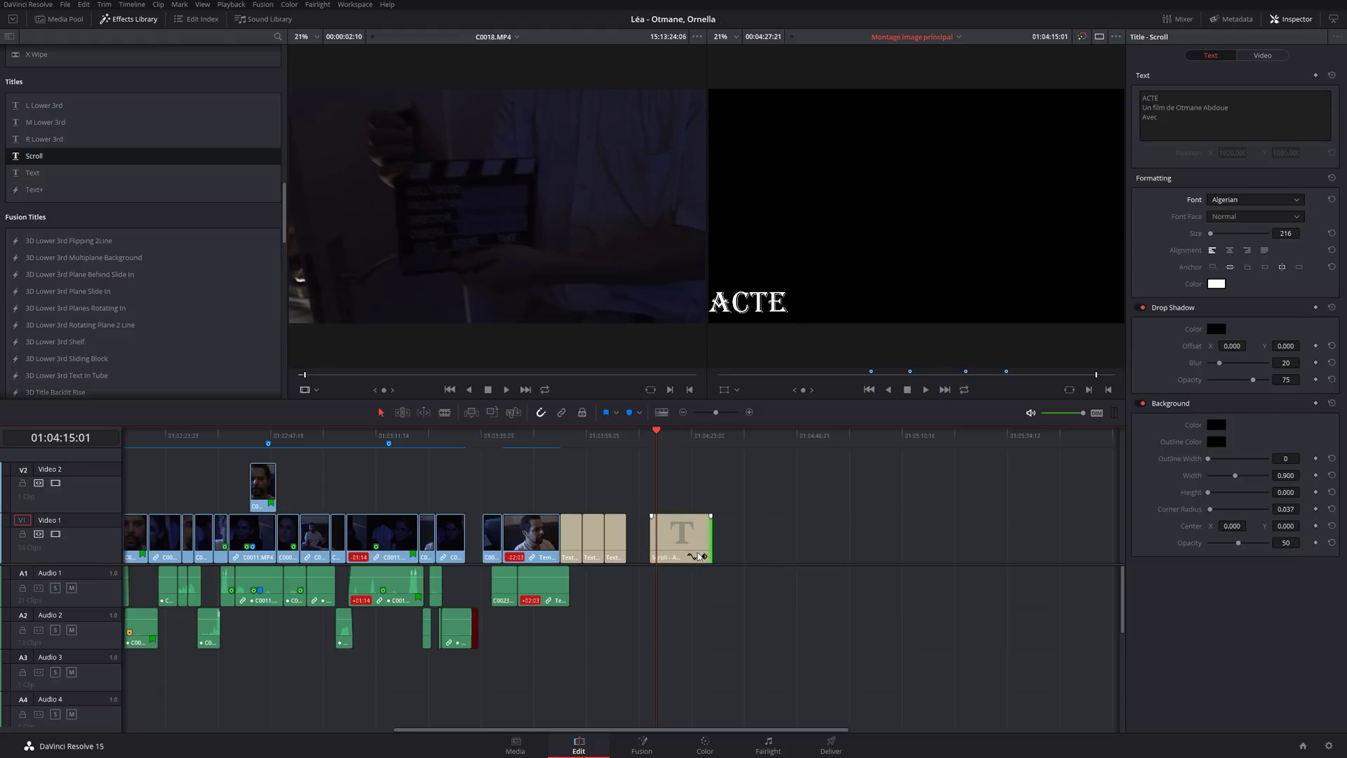
{"action": "left_click", "coordinate": [647, 435]}
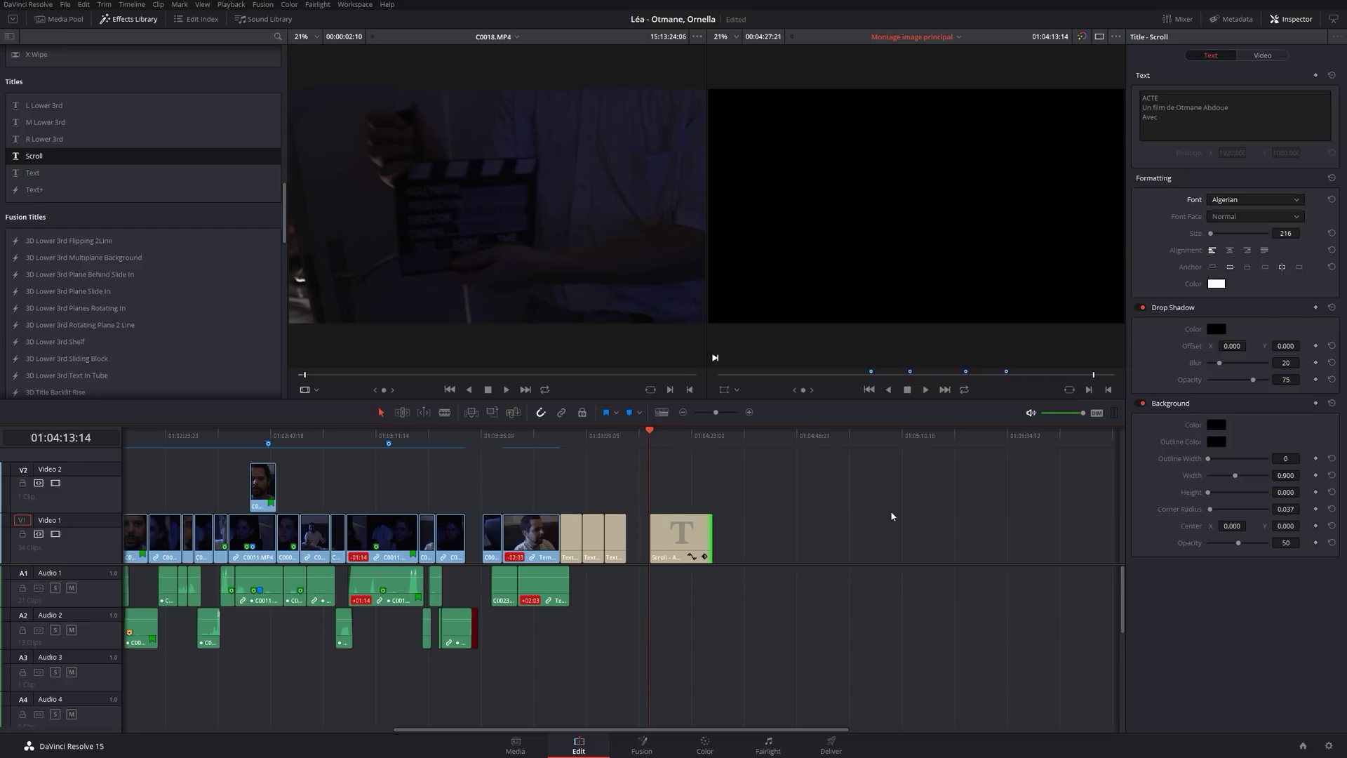
{"action": "key", "text": "space"}
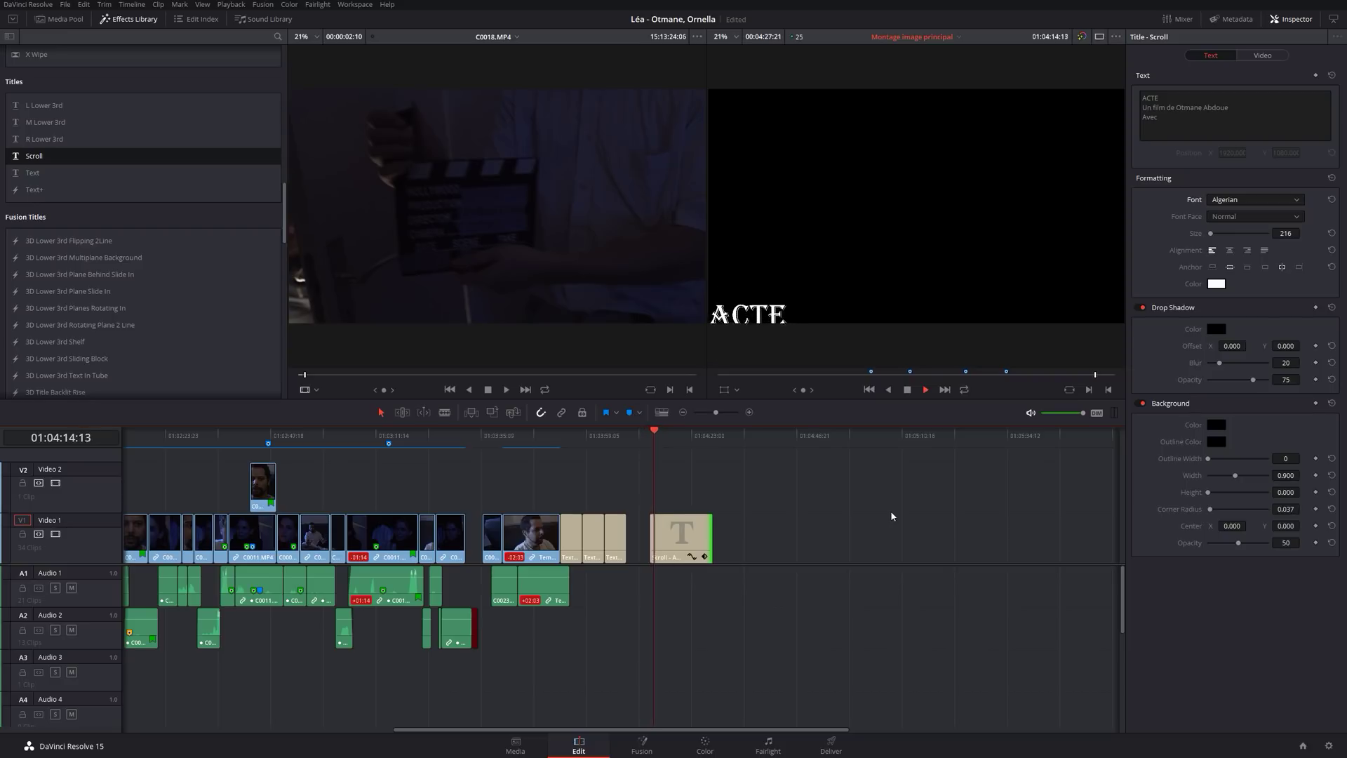
{"action": "key", "text": "space"}
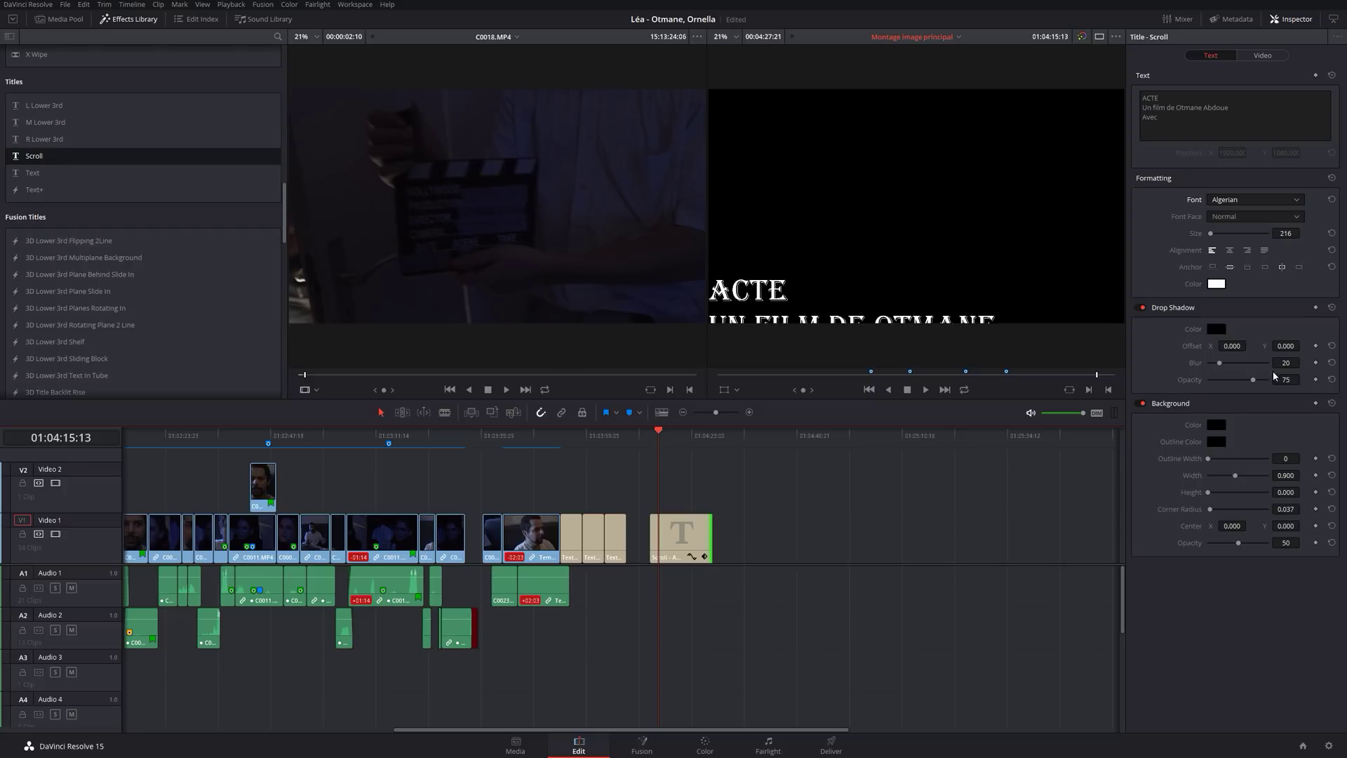
Centre the Scroll title text, preview it, and park the playhead at 01:04:14:18.
{"action": "left_click", "coordinate": [1229, 251]}
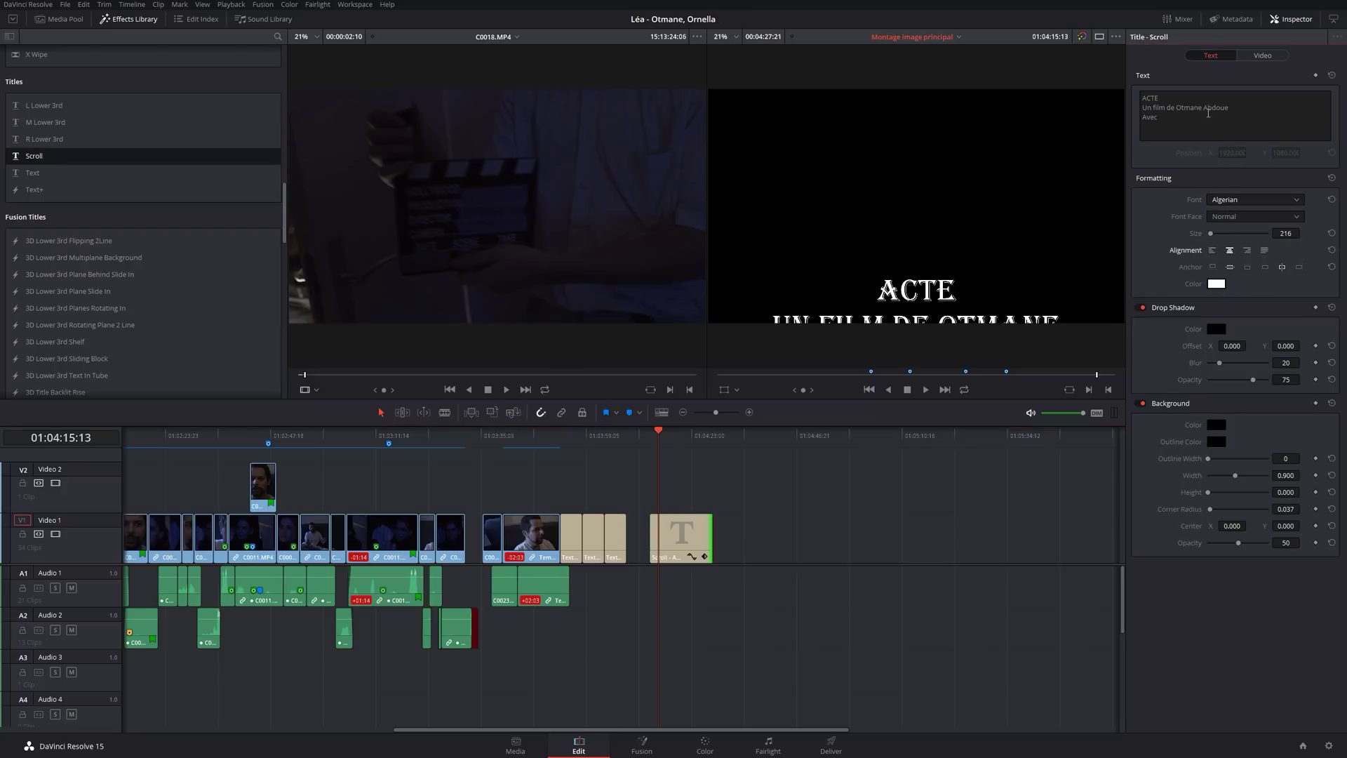
{"action": "left_click", "coordinate": [648, 444]}
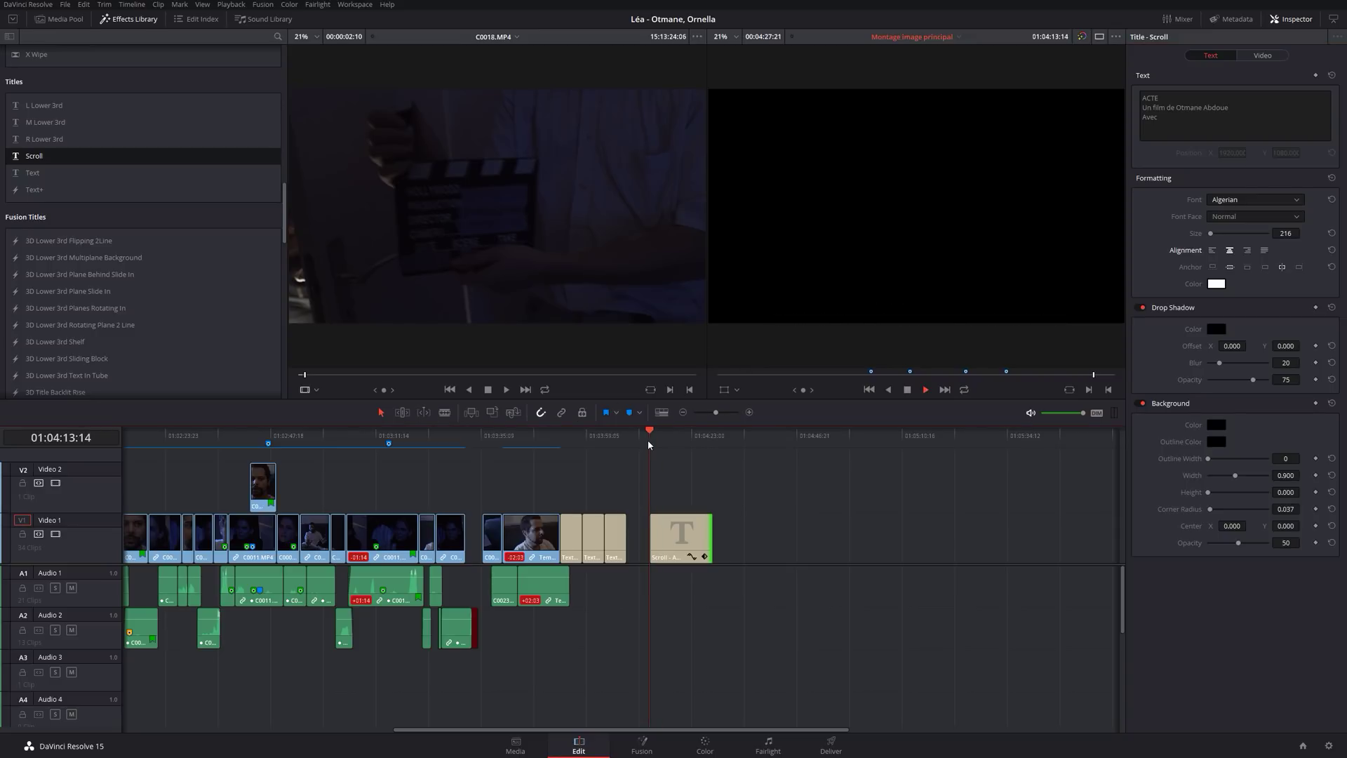
{"action": "key", "text": "space"}
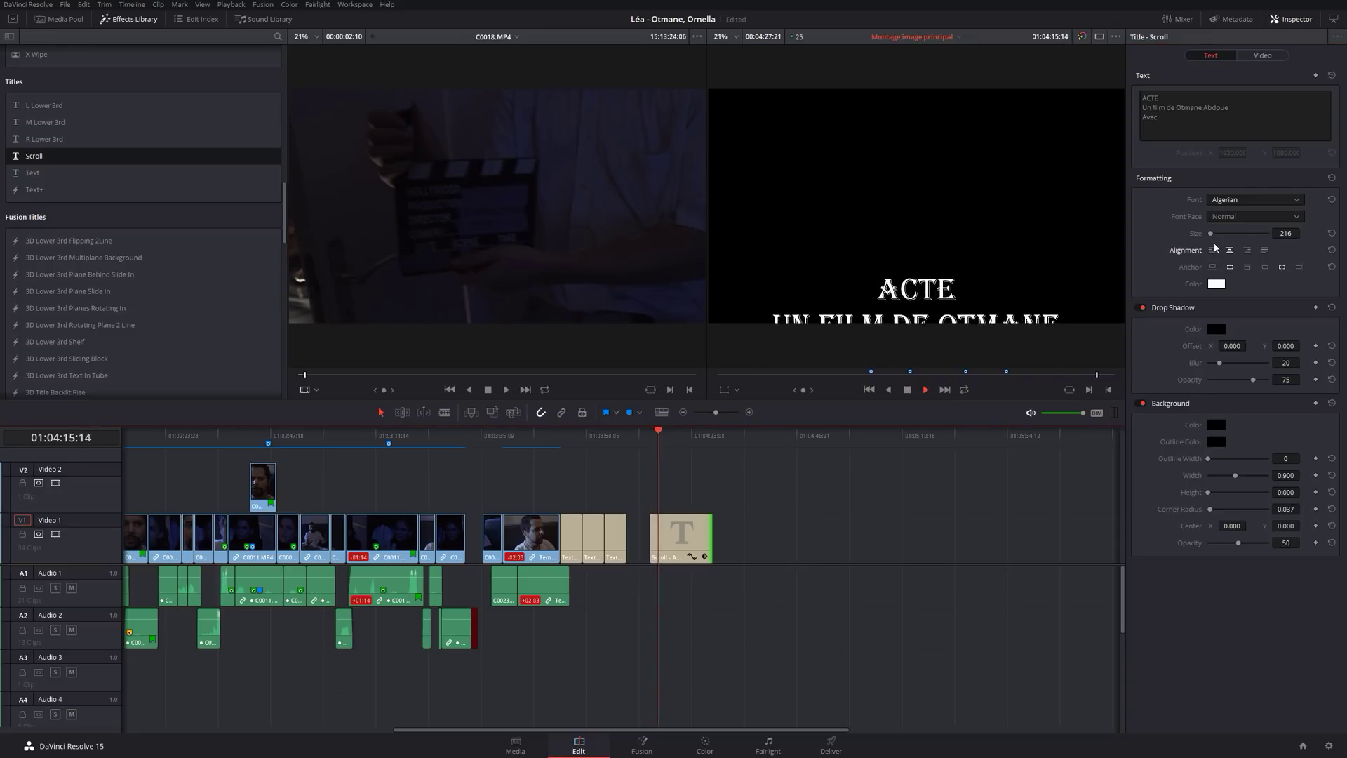
{"action": "key", "text": "space"}
{"action": "left_click_drag", "start_coordinate": [654, 444], "coordinate": [698, 443]}
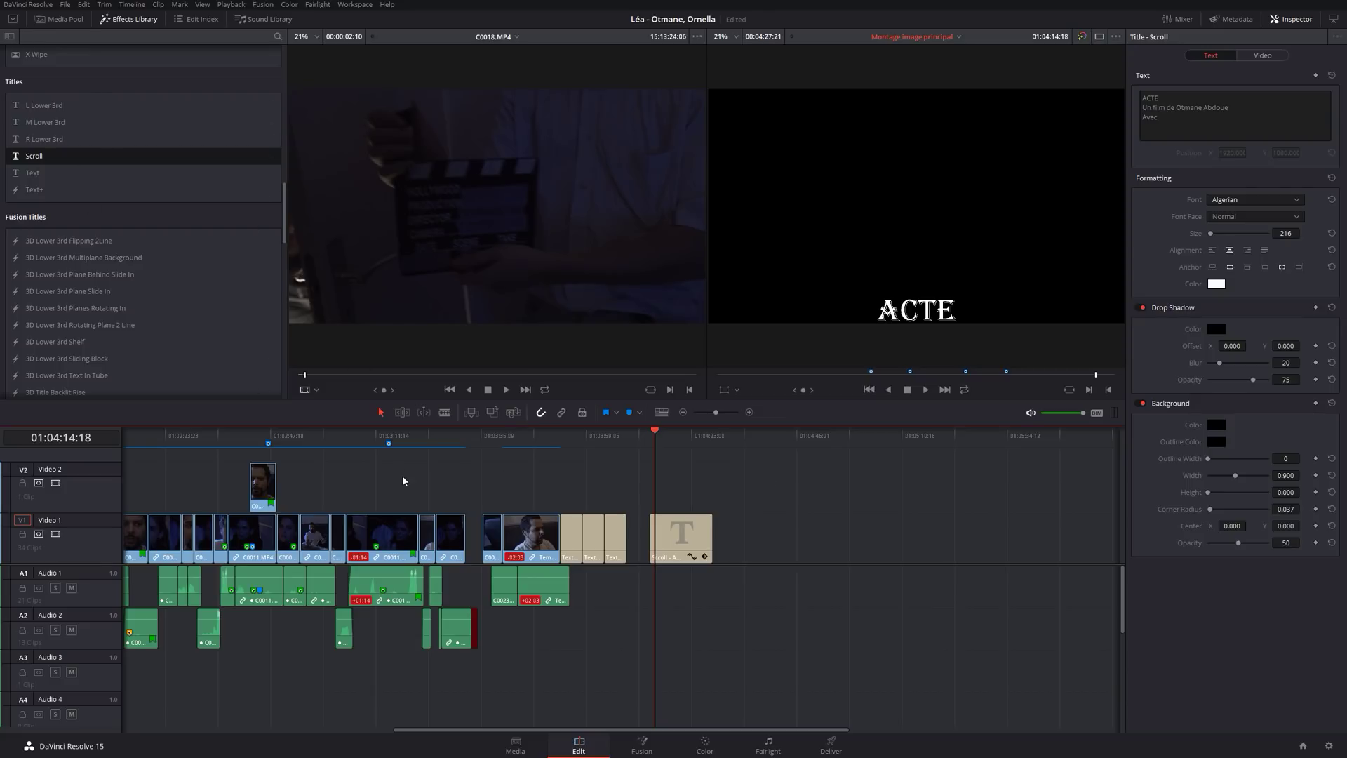
Check the Facebook group in the browser, then return to Resolve's Fusion Titles list.
{"action": "key", "text": "super"}
{"action": "left_click", "coordinate": [193, 747]}
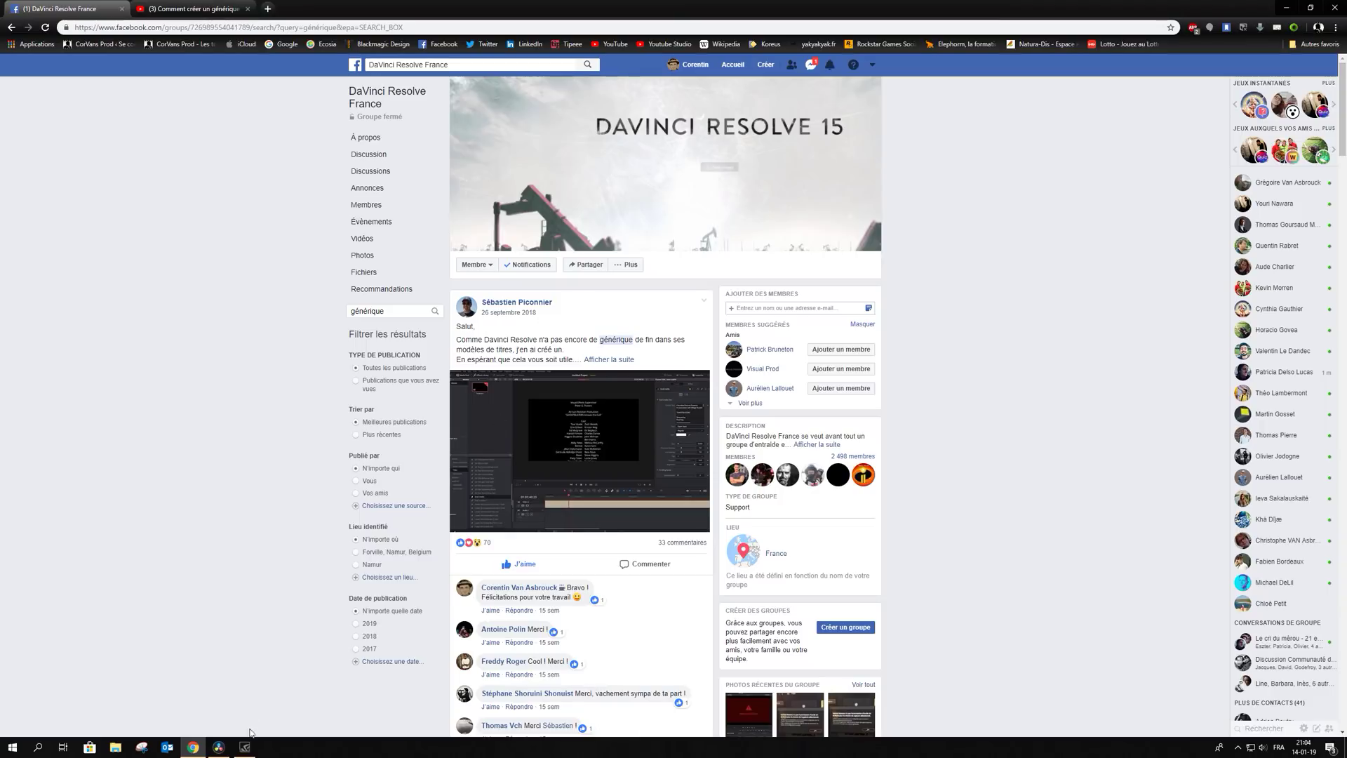
{"action": "left_click", "coordinate": [222, 750]}
{"action": "scroll", "coordinate": [138, 284], "scroll_direction": "down", "scroll_amount": 10}
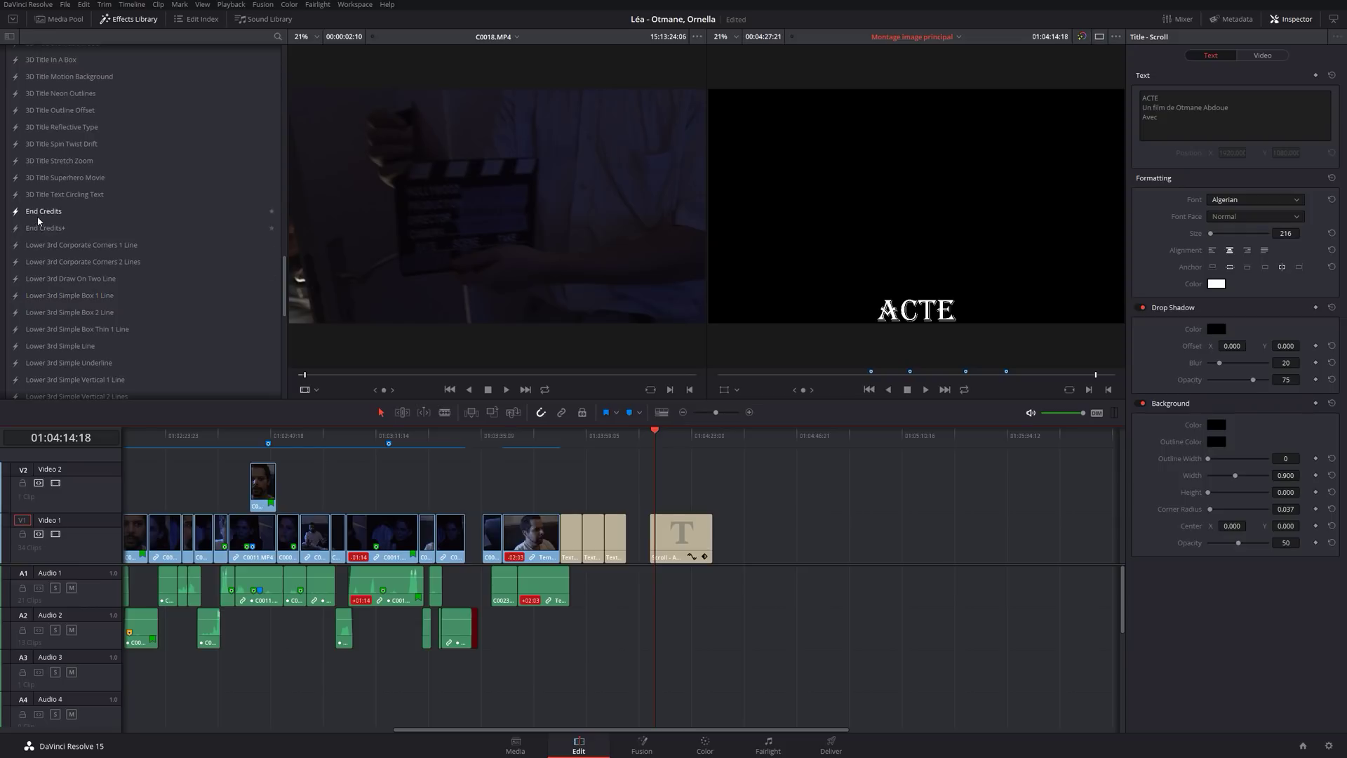
Place an End Credits Fusion title on Video 1 after the Scroll title and preview it.
{"action": "left_click_drag", "start_coordinate": [40, 216], "coordinate": [759, 535]}
{"action": "left_click", "coordinate": [759, 430]}
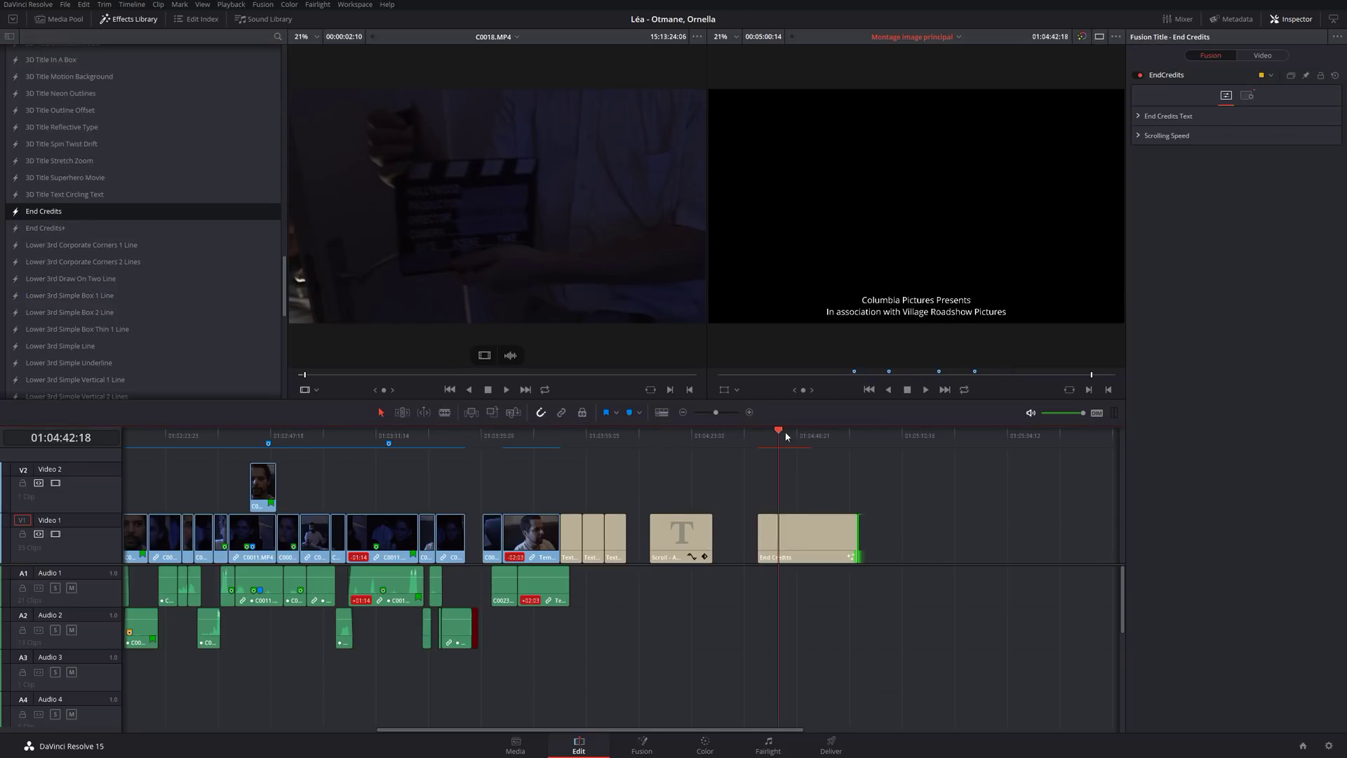
{"action": "left_click_drag", "start_coordinate": [786, 436], "coordinate": [823, 435]}
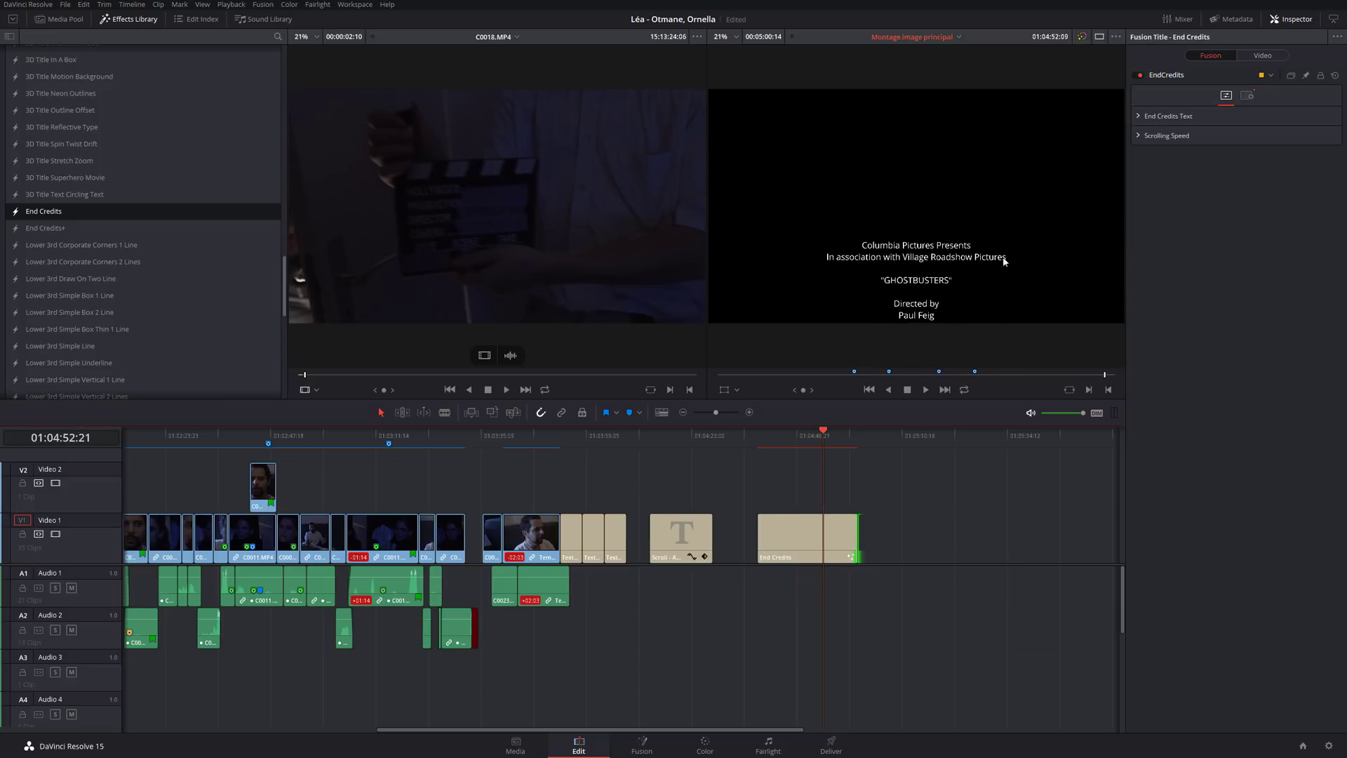
{"action": "left_click", "coordinate": [808, 550]}
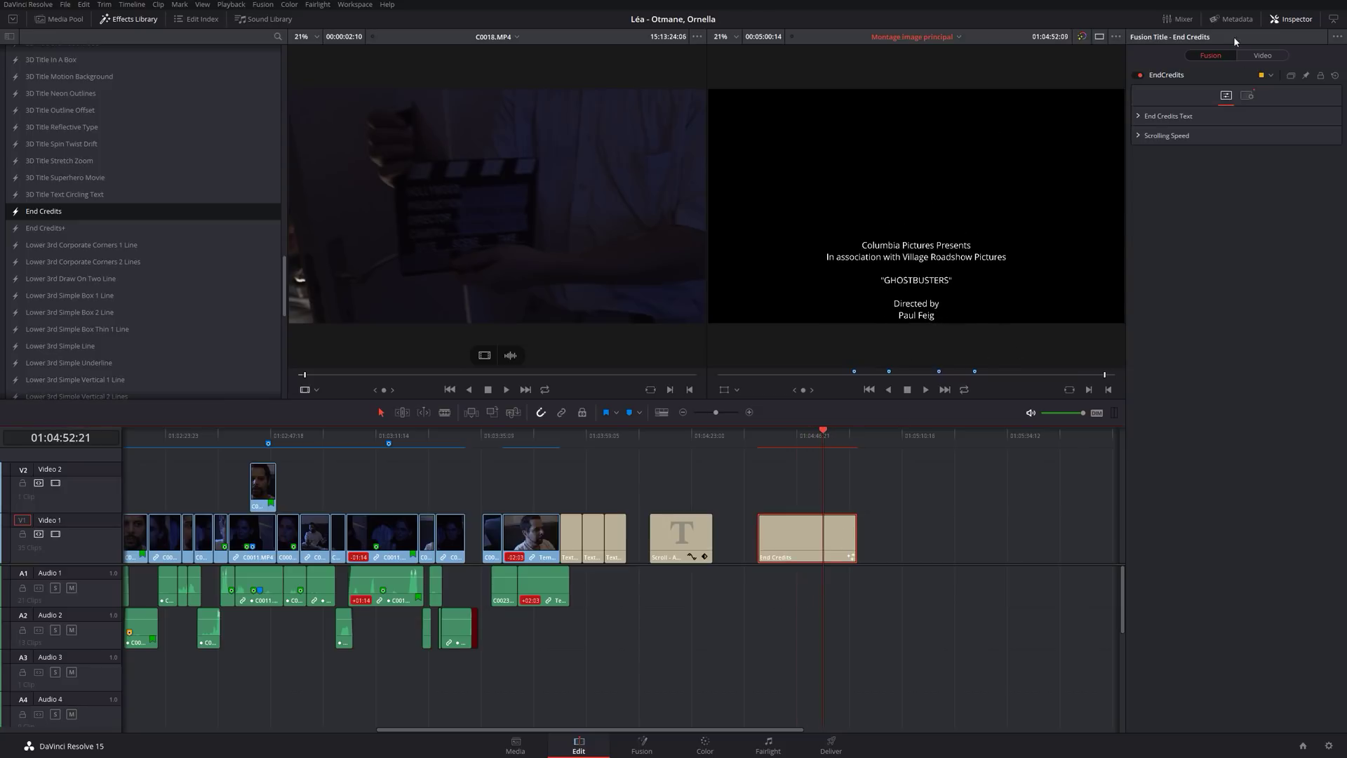
Expand the End Credits Text and Scrolling Speed settings in the Inspector.
{"action": "left_click", "coordinate": [1144, 118]}
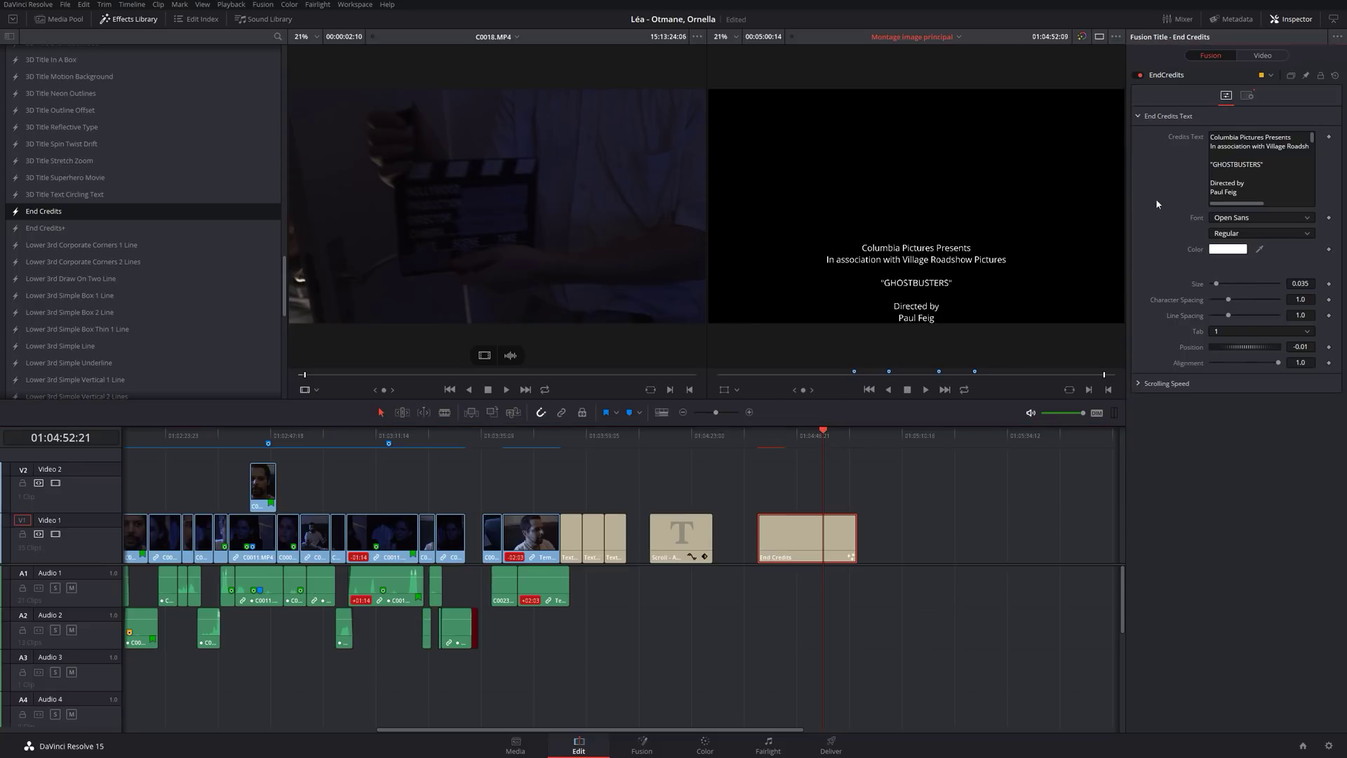
{"action": "left_click", "coordinate": [1139, 383]}
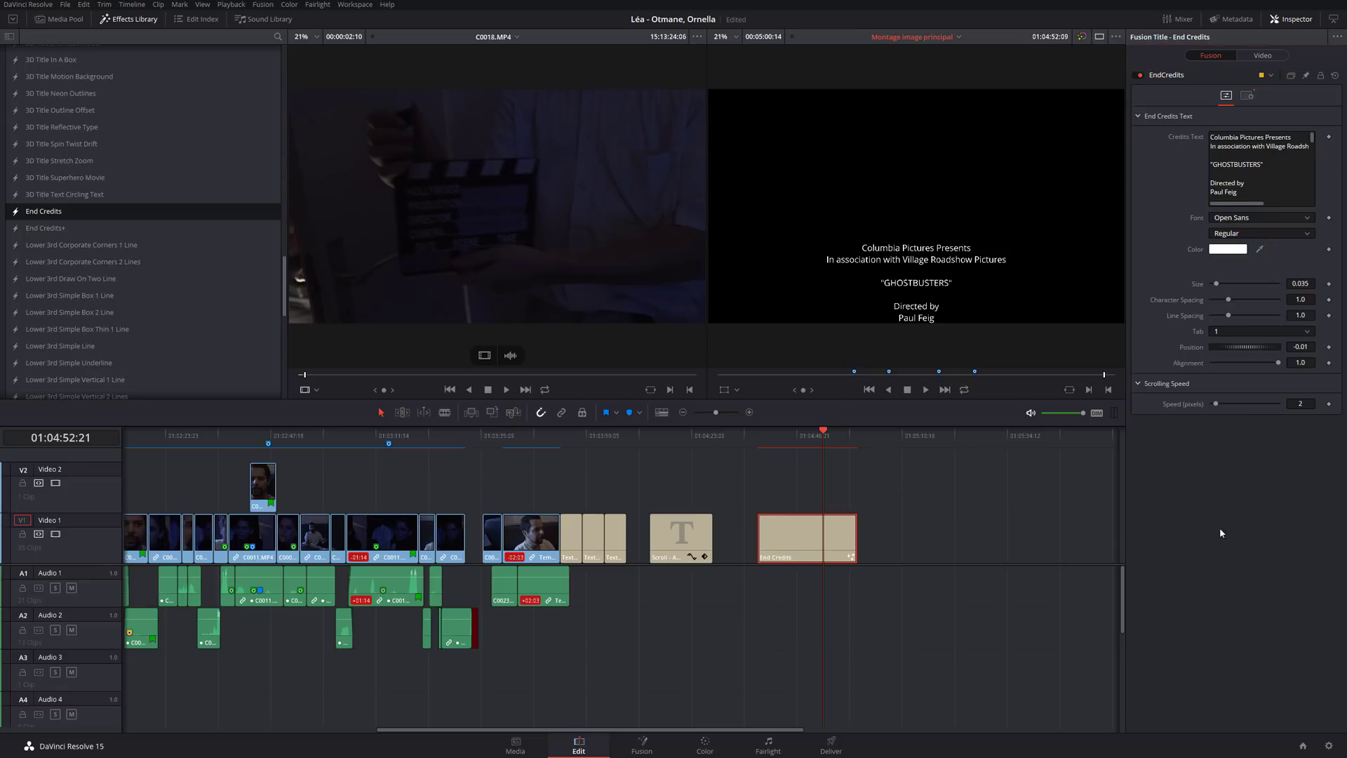
{"action": "key", "text": "super"}
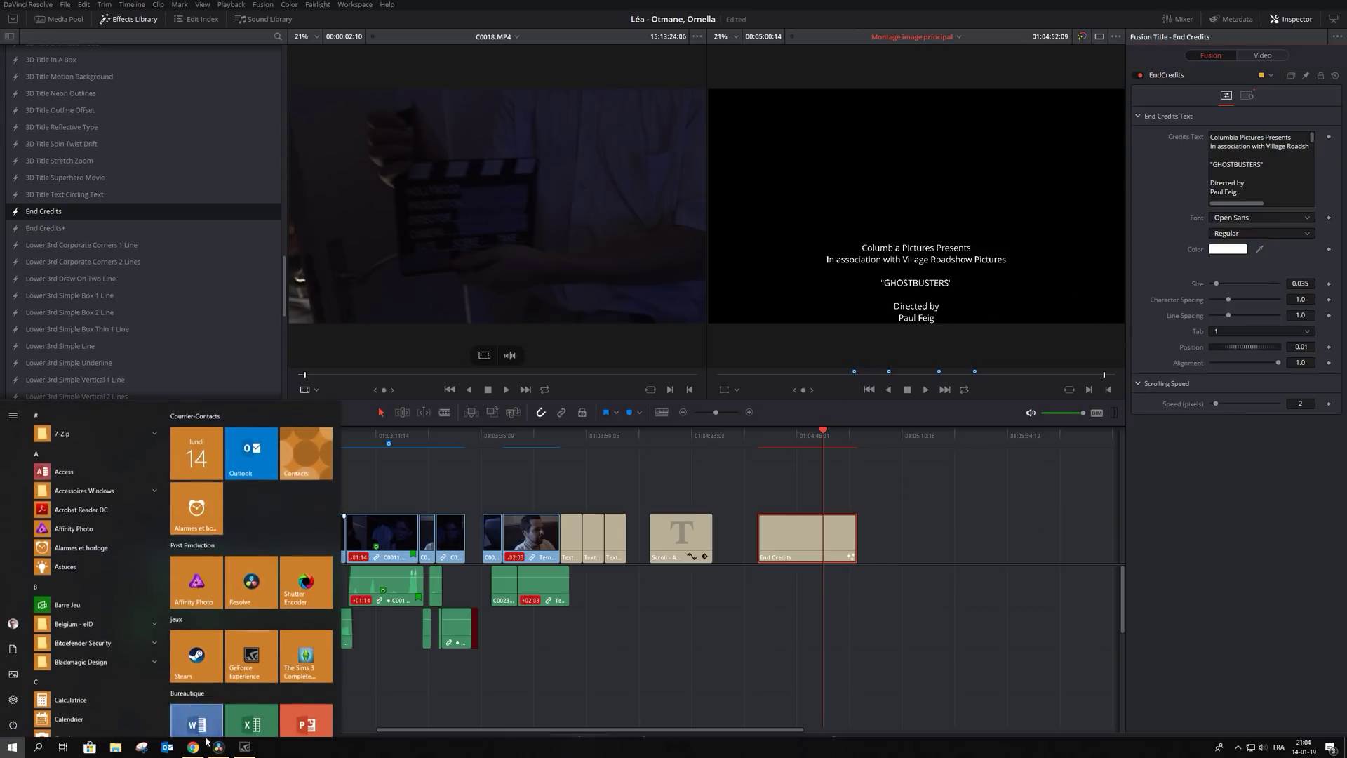
View the Facebook group post in Chrome, then switch to the YouTube end-credits tutorial.
{"action": "left_click", "coordinate": [194, 749]}
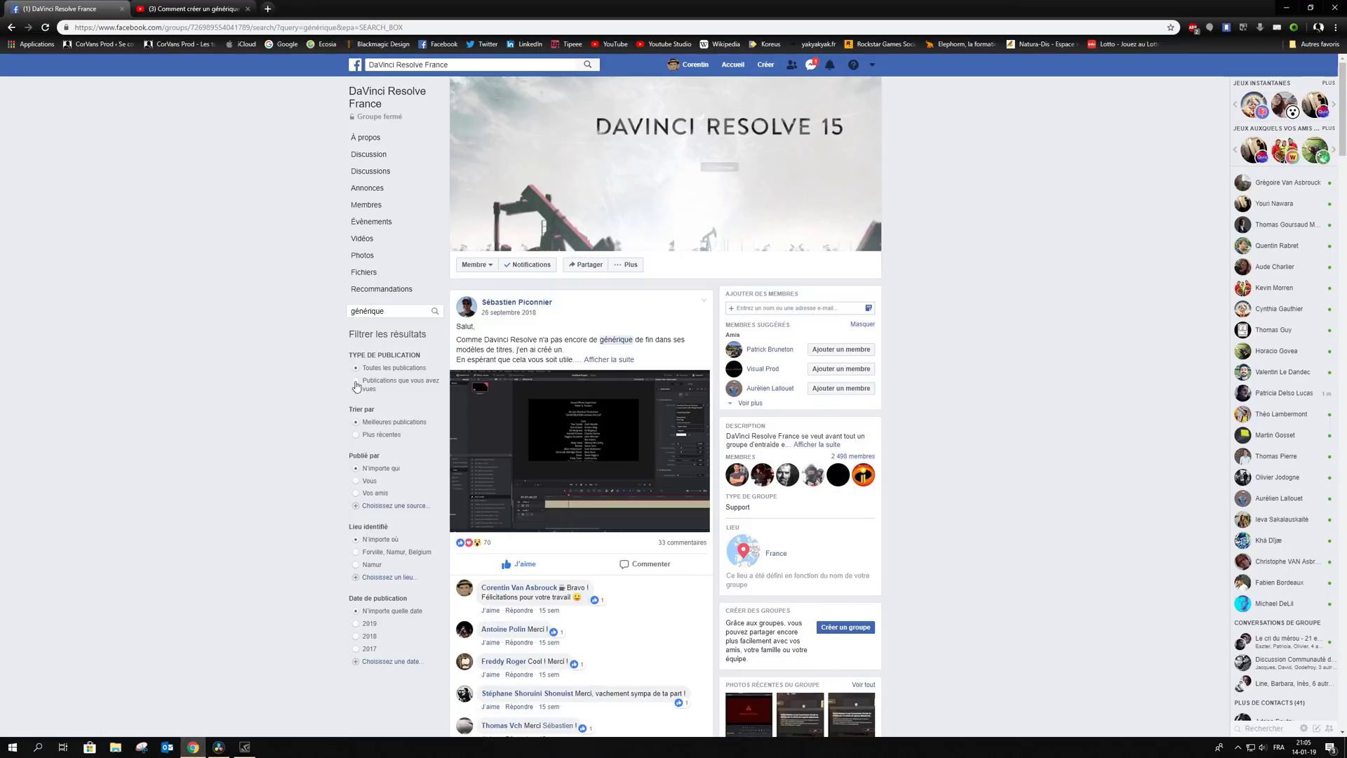
{"action": "left_click", "coordinate": [211, 7]}
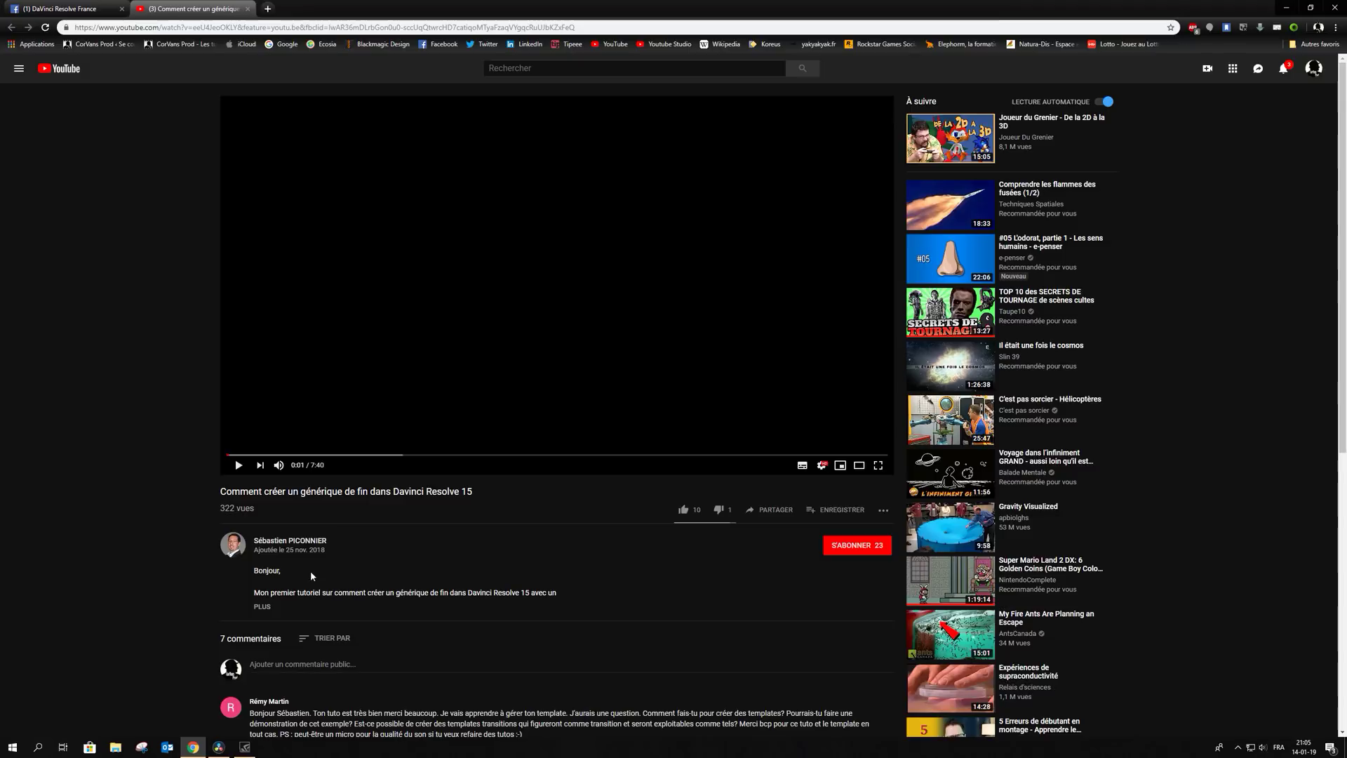
Read the tutorial's full description, then return to Resolve and fit the whole edit in the timeline.
{"action": "left_click", "coordinate": [262, 607]}
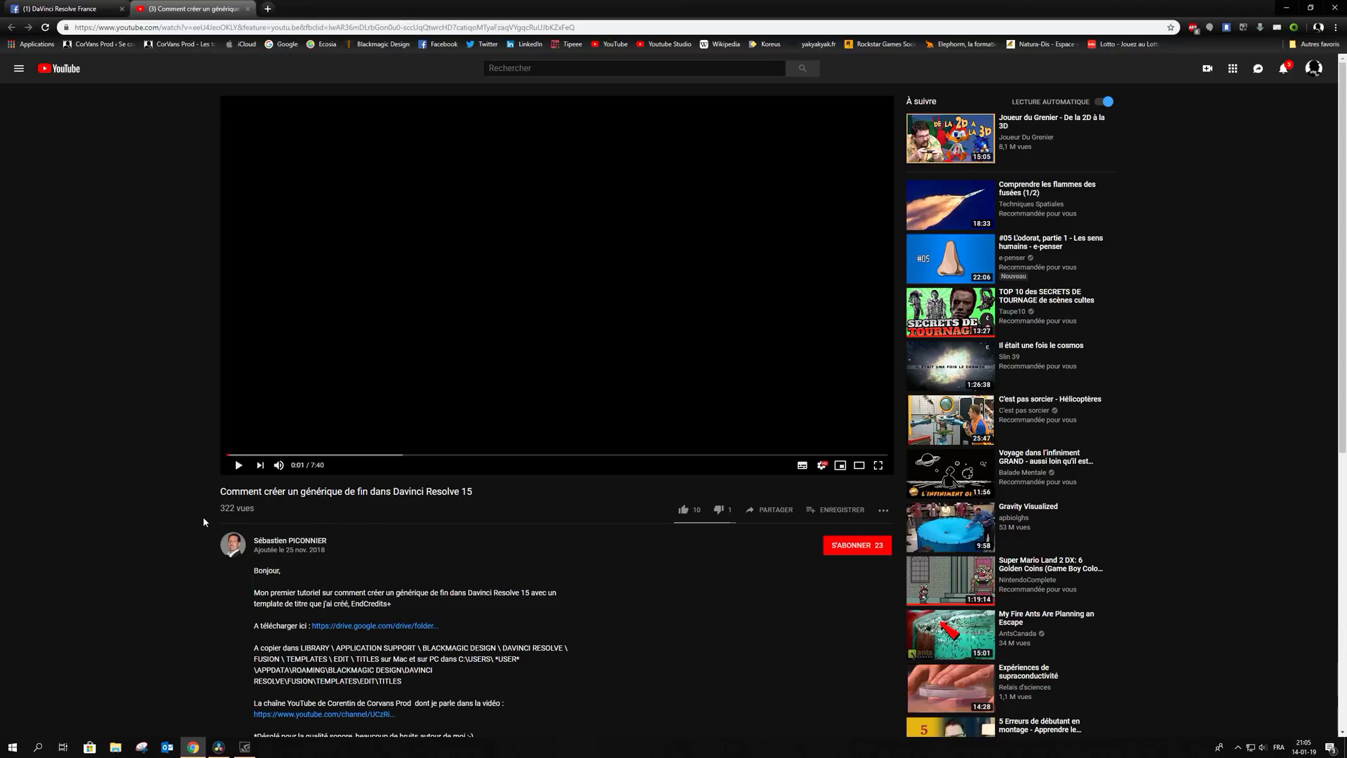
{"action": "left_click", "coordinate": [219, 747]}
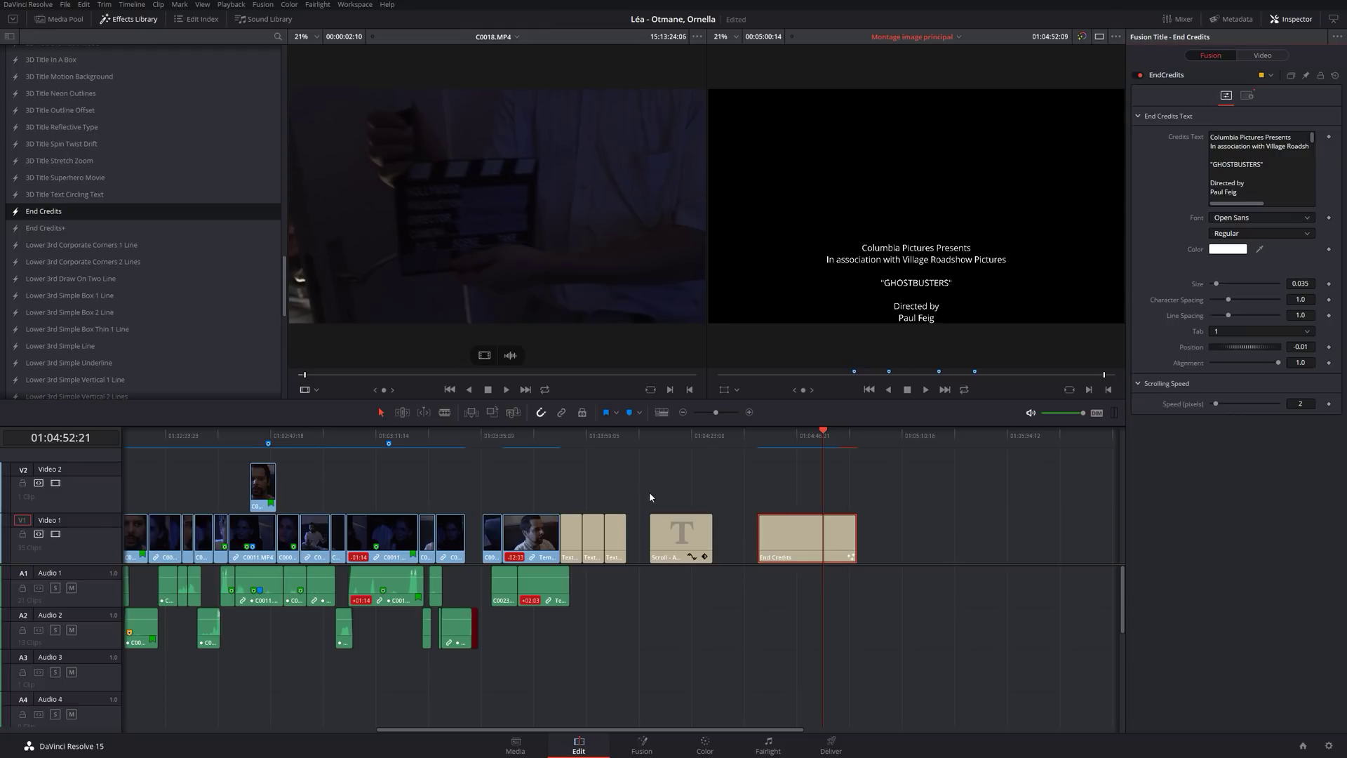
{"action": "key", "text": "shift+z"}
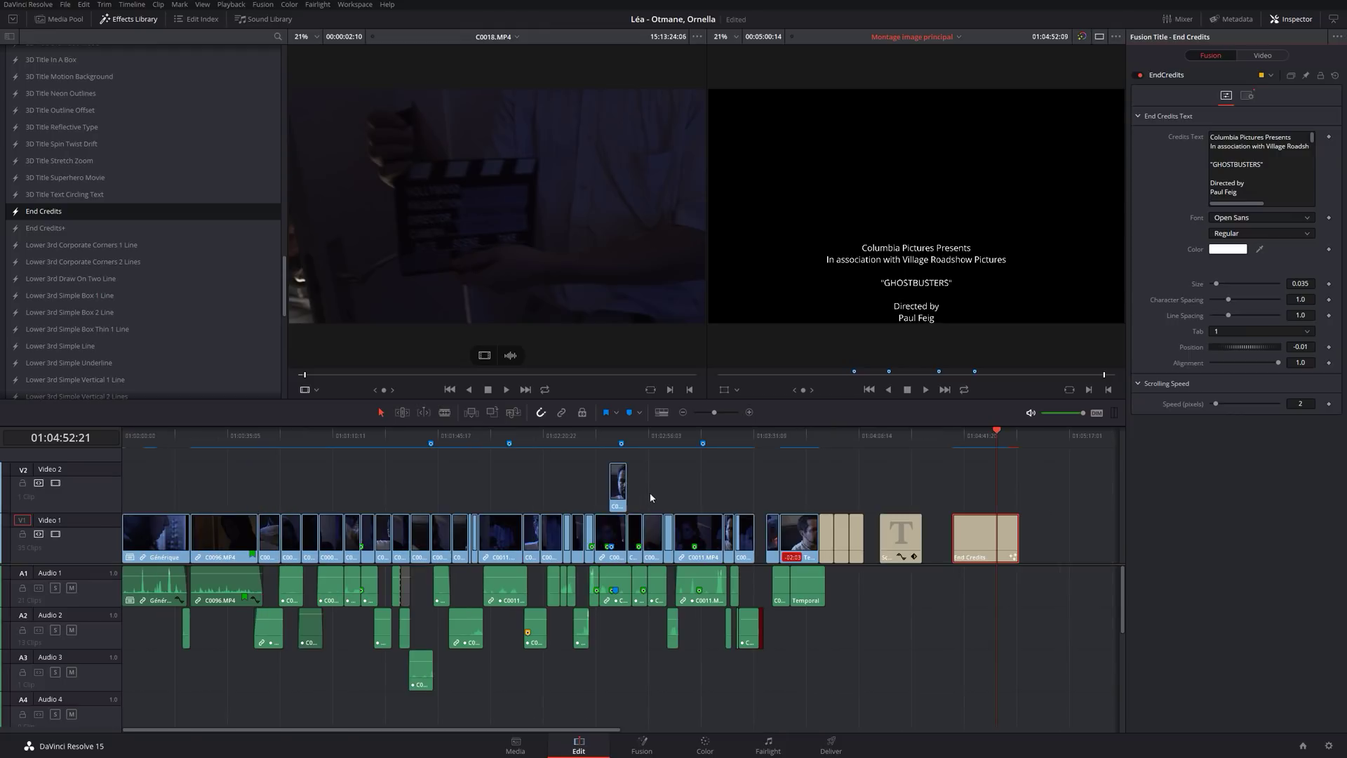